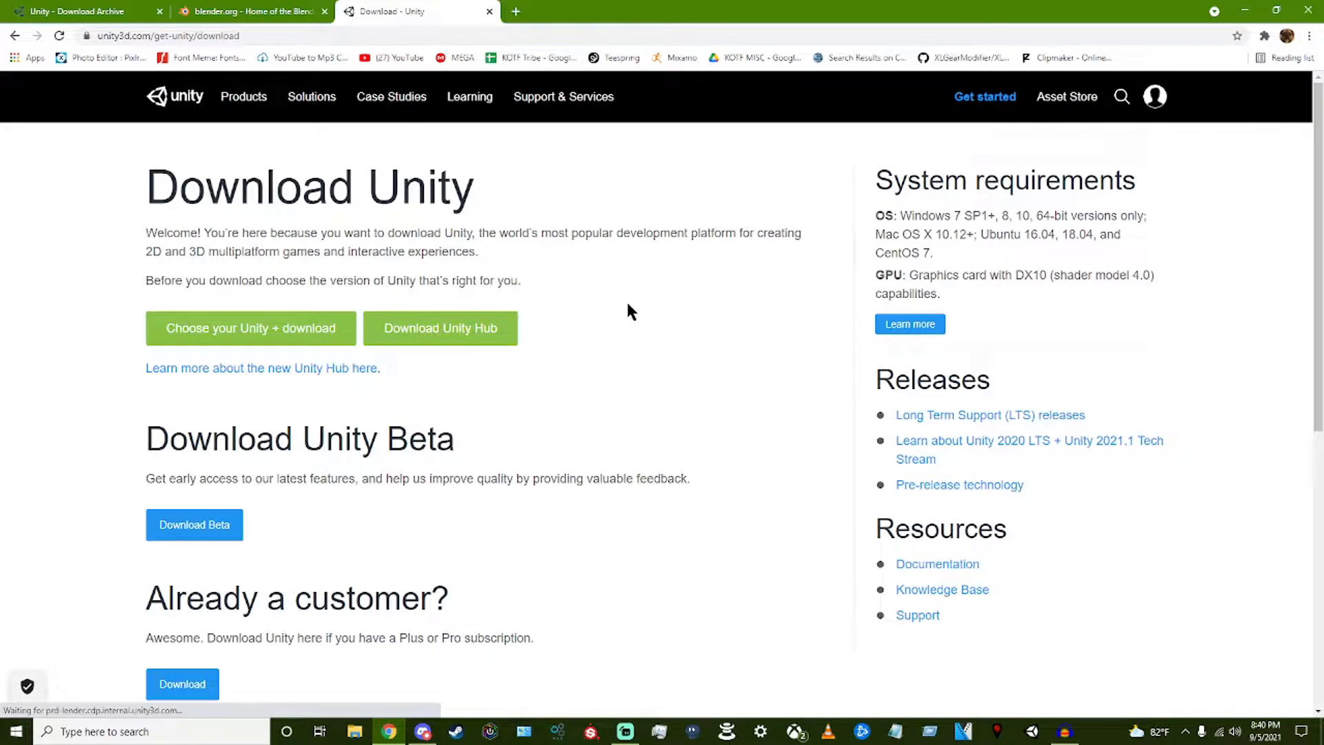
# Step: Look through the Unity 2019.x releases in the Unity download archive for version 2019.3.15
pyautogui.hotkey('ctrl', 'Tab')
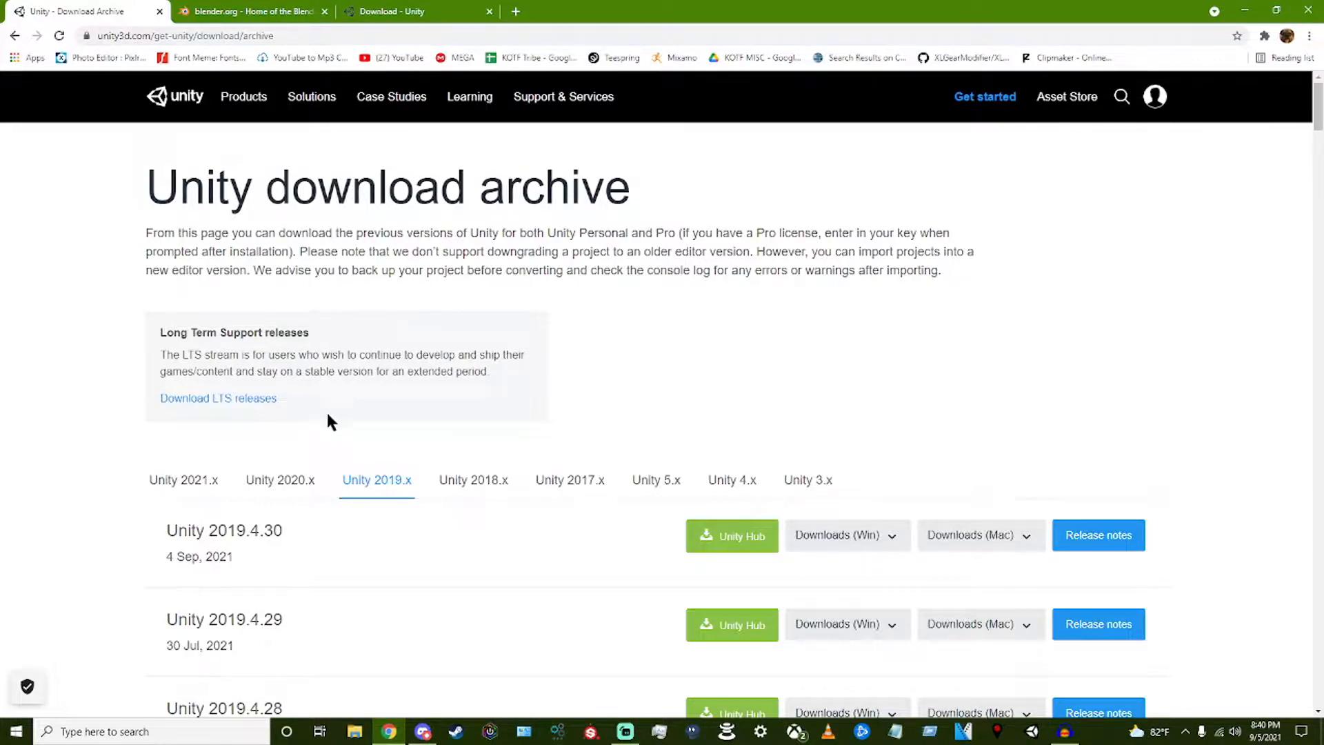
pyautogui.scroll(-15, 384, 495)
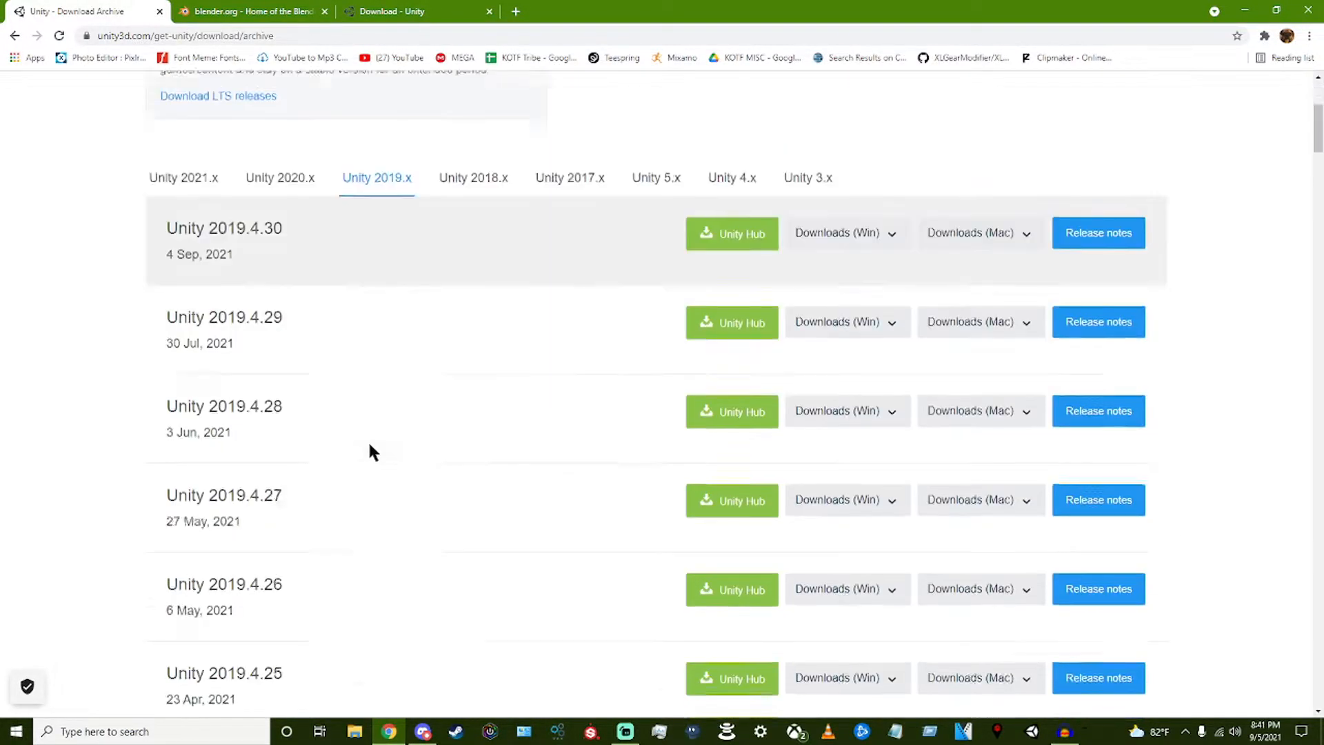
pyautogui.scroll(-15, 397, 431)
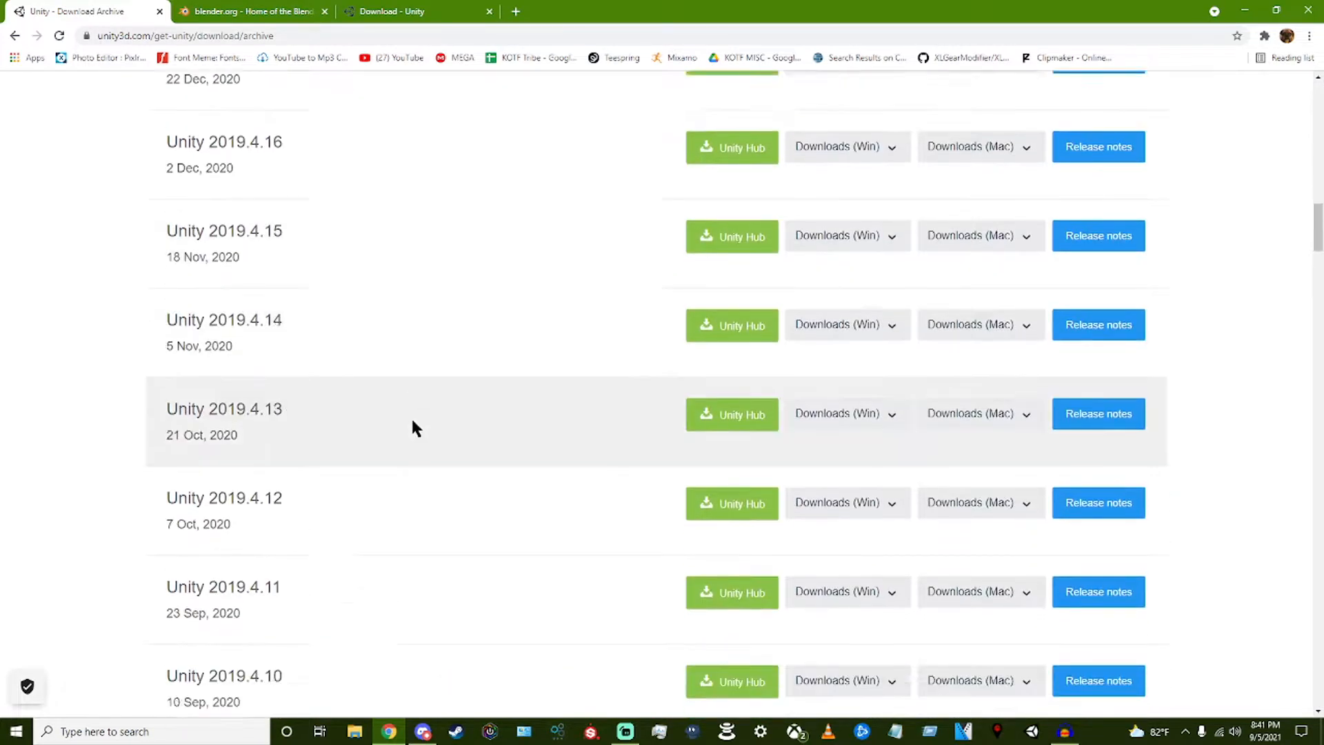
pyautogui.scroll(-14, 408, 417)
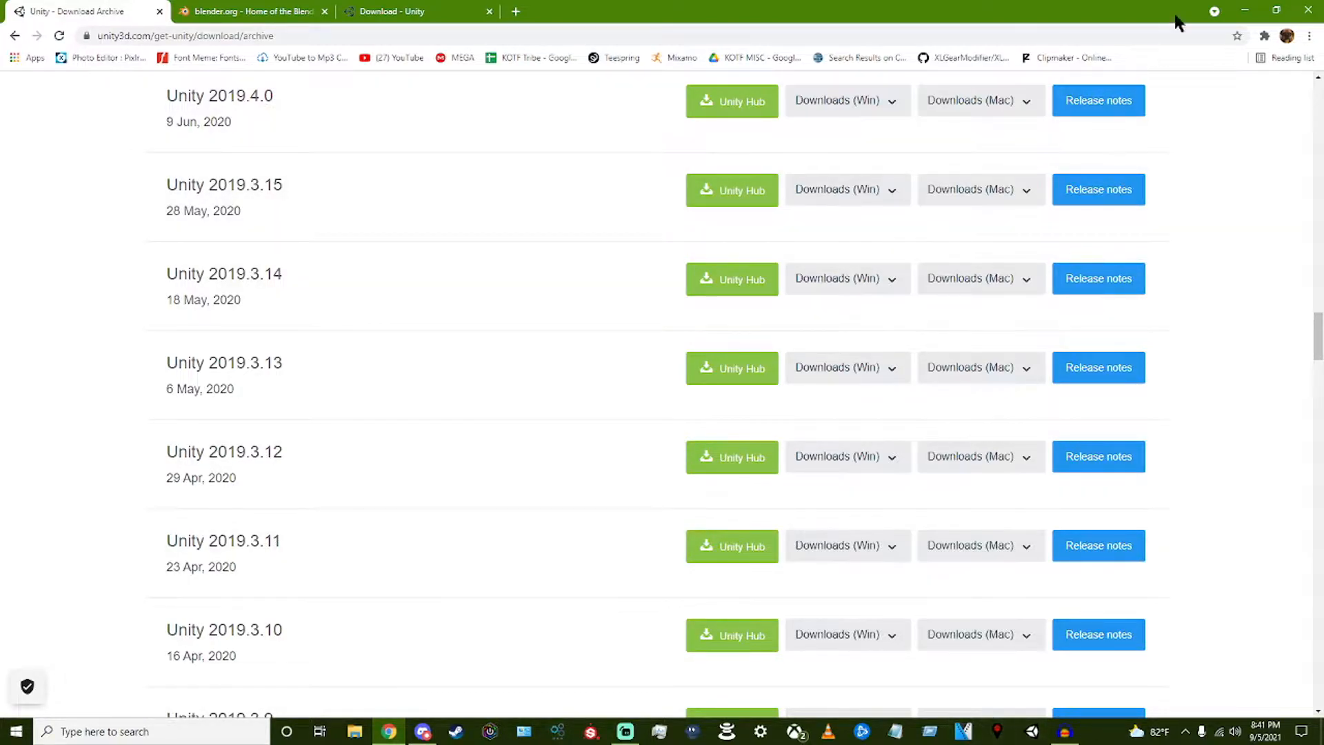
# Step: Switch from the browser to Blender, launching it from the desktop and dismissing its splash screen
pyautogui.click(1257, 10)
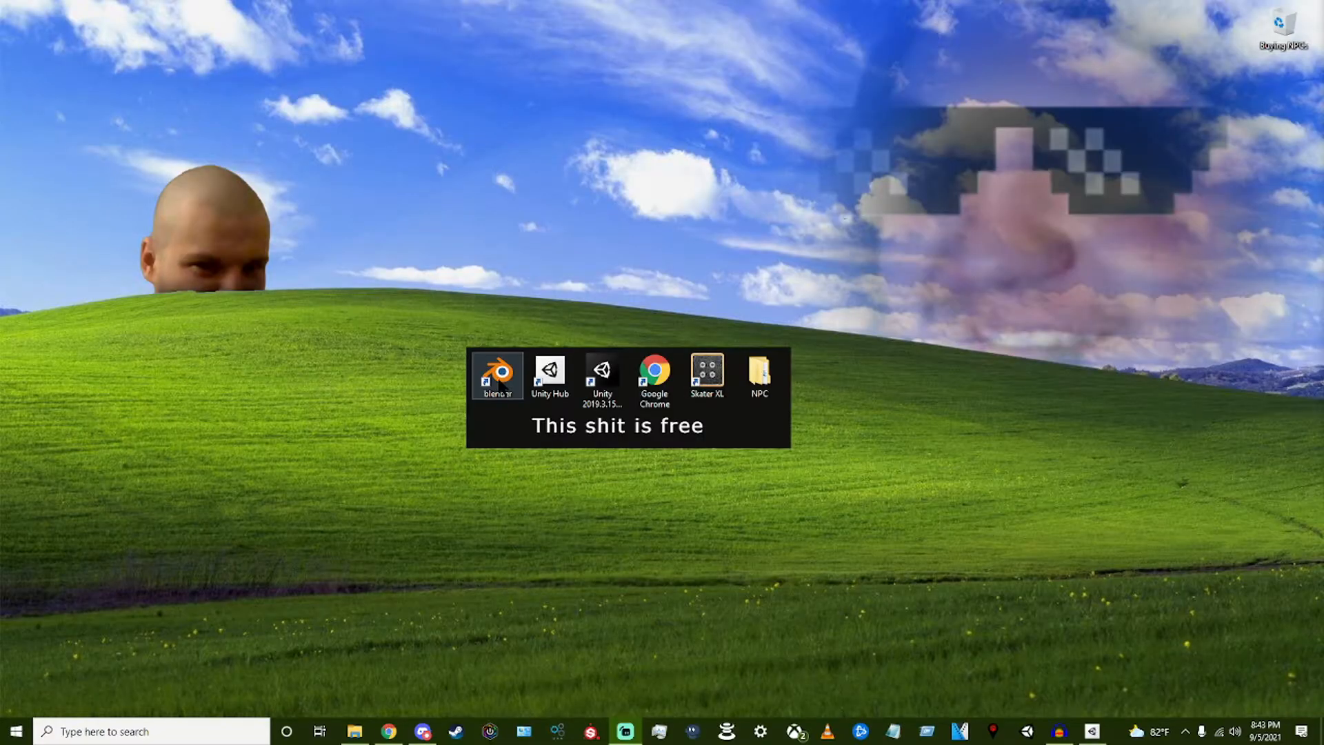
pyautogui.doubleClick(499, 388)
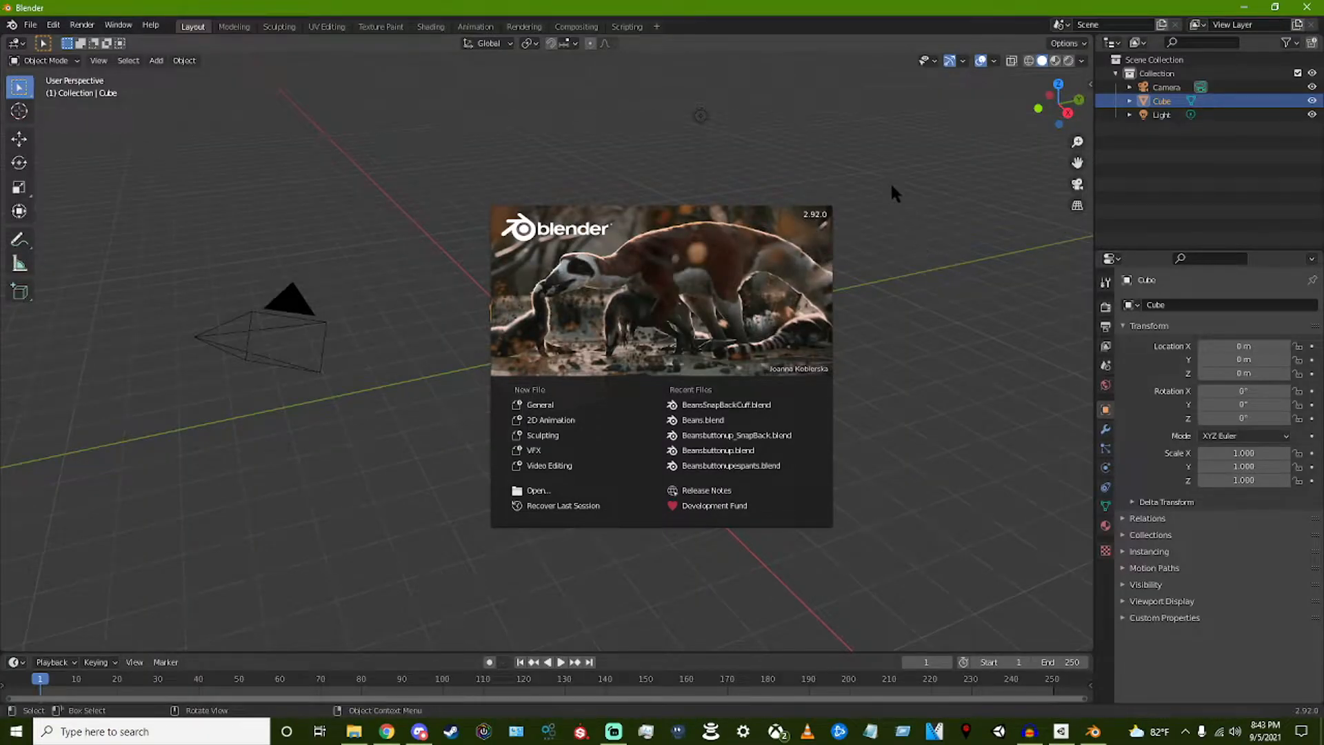
pyautogui.click(891, 181)
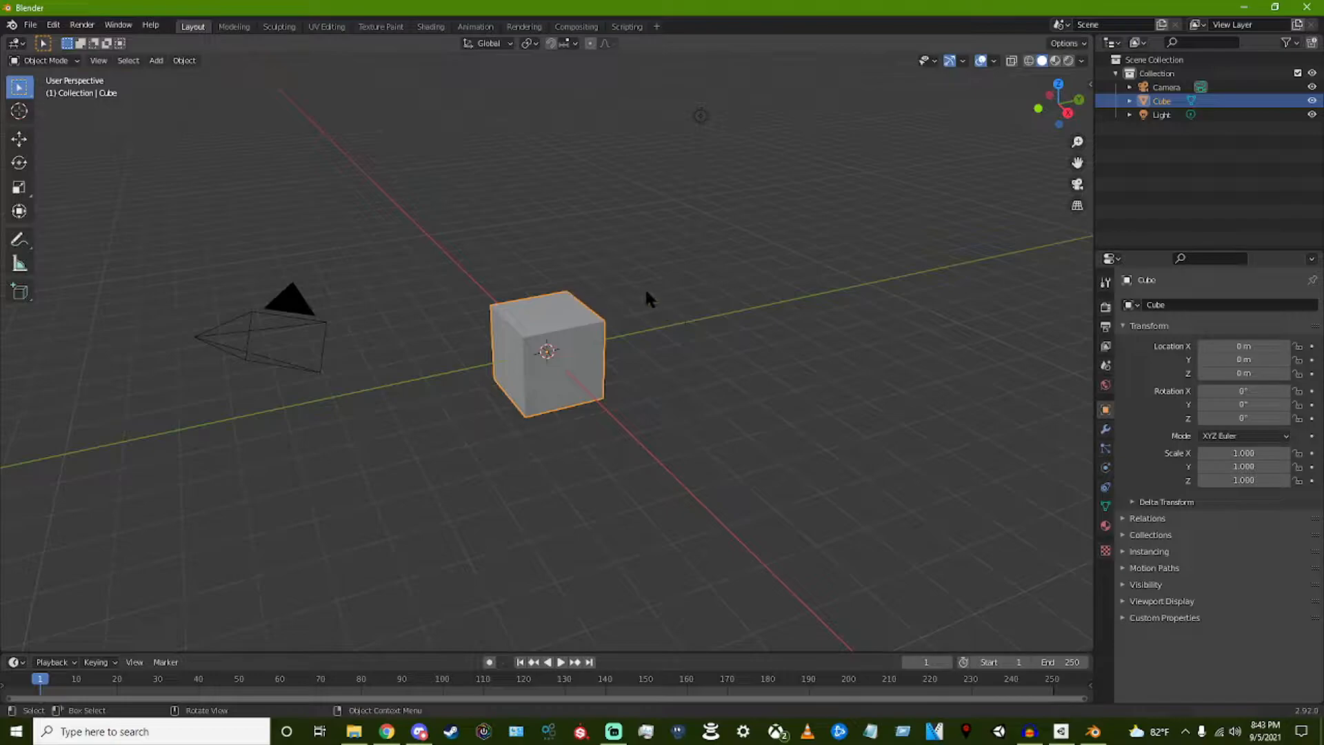
# Step: Examine the default cube scene from different angles and zoom distances to try out the viewport navigation
pyautogui.moveTo(748, 351); pyautogui.dragTo(676, 364, button='middle')
pyautogui.scroll(-3, 695, 353)
pyautogui.scroll(4, 688, 367)
pyautogui.scroll(-4, 666, 371)
pyautogui.scroll(8, 641, 357)
pyautogui.scroll(-3, 632, 346)
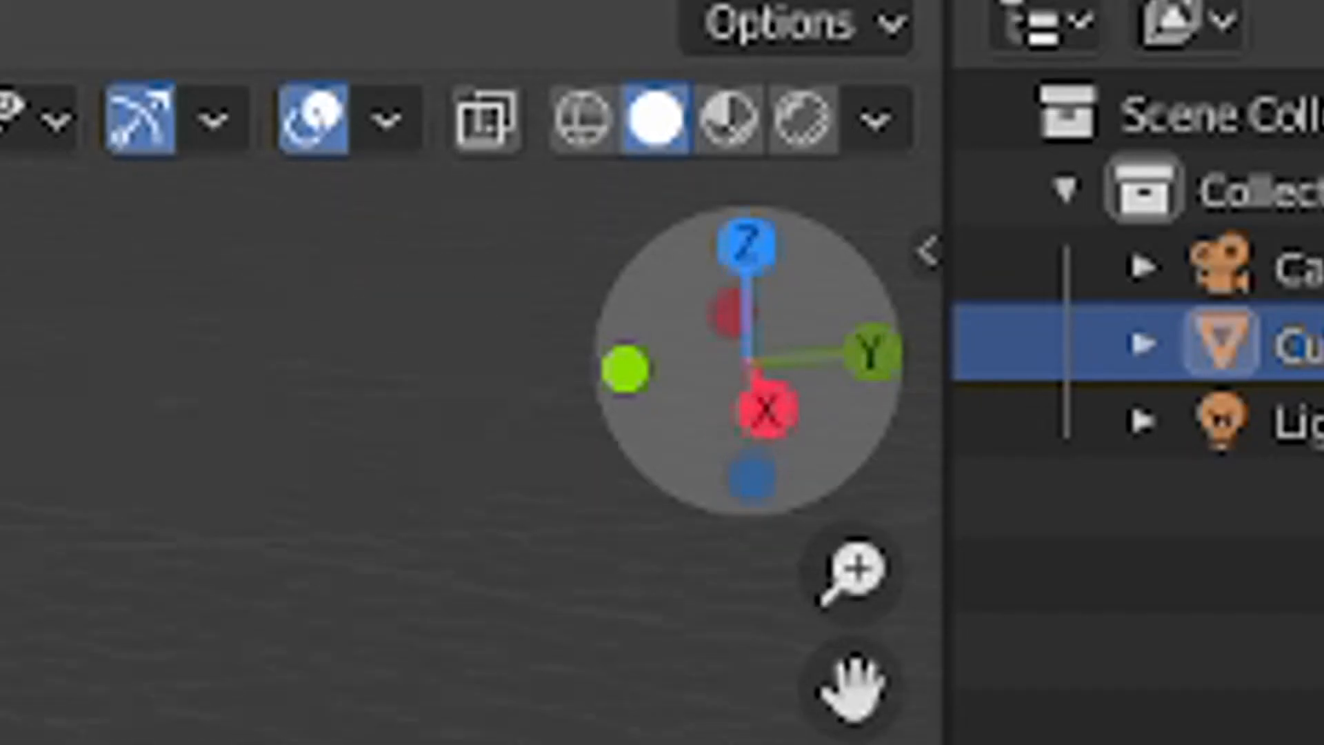
pyautogui.moveTo(749, 362); pyautogui.dragTo(1224, 314)
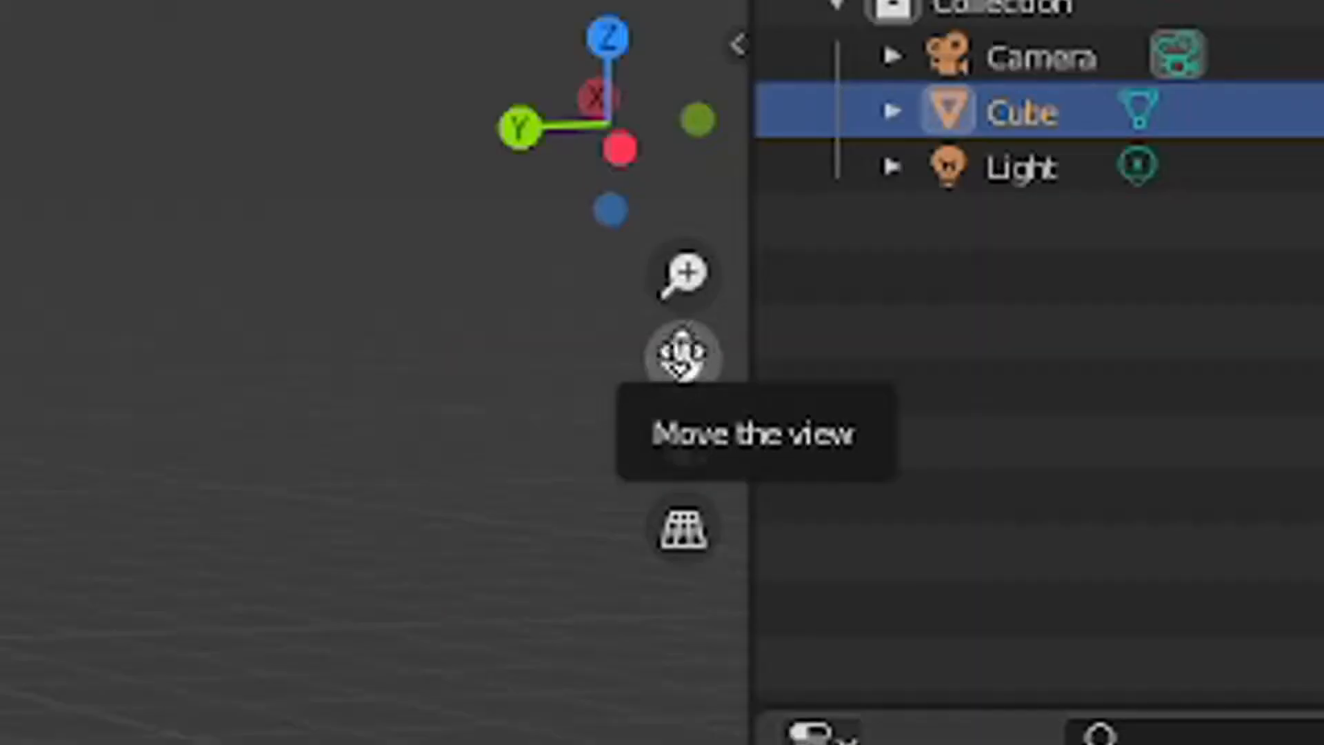
# Step: Delete the entire default collection with its camera, cube and light, leaving the scene empty
pyautogui.moveTo(1077, 163); pyautogui.dragTo(1198, 51)
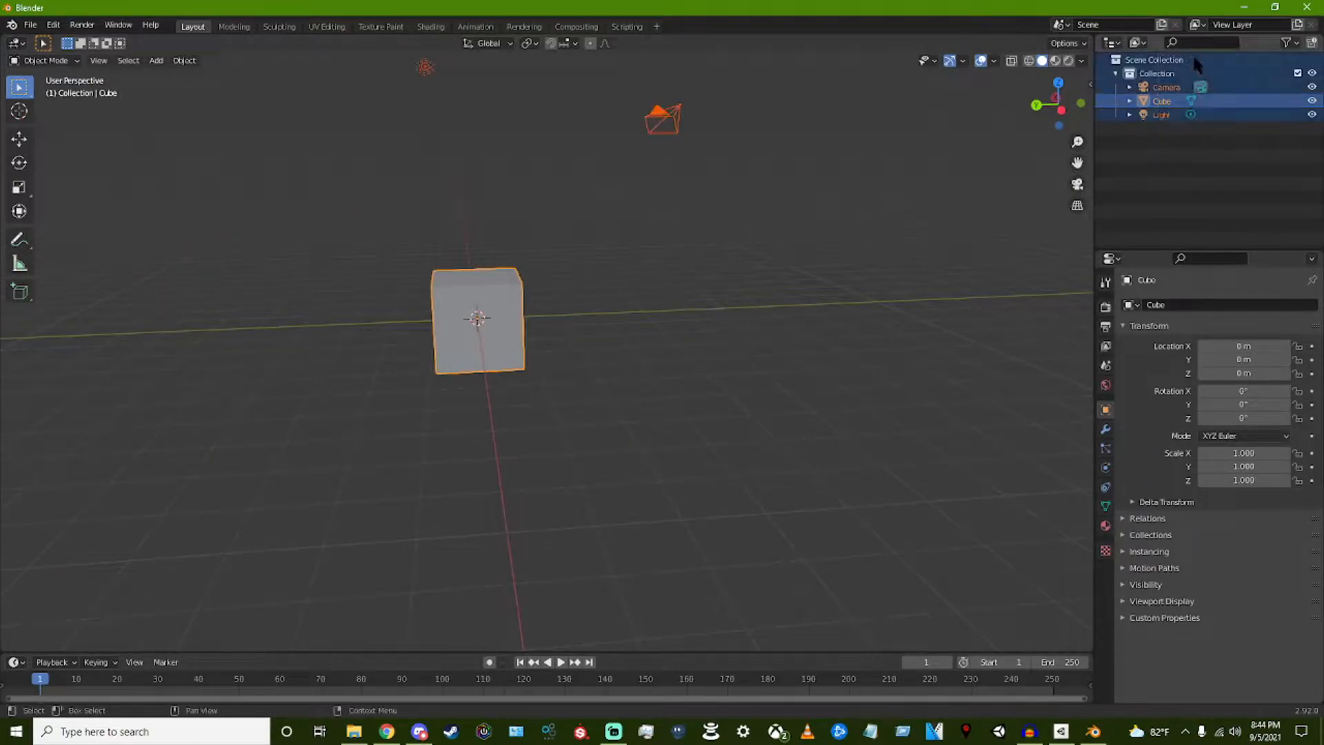
pyautogui.press('Delete')
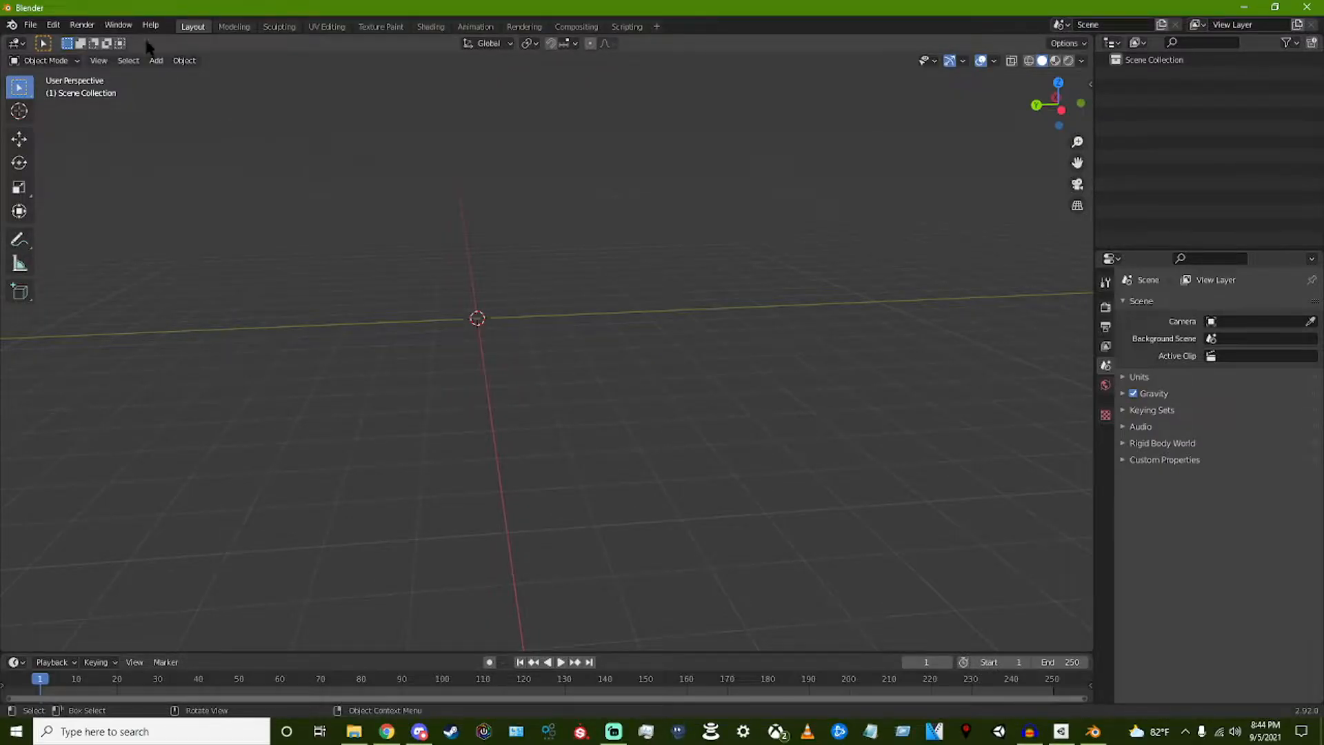
# Step: Import the FBX head model skaterXL_Model_Head.fbx into the empty scene
pyautogui.click(30, 24)
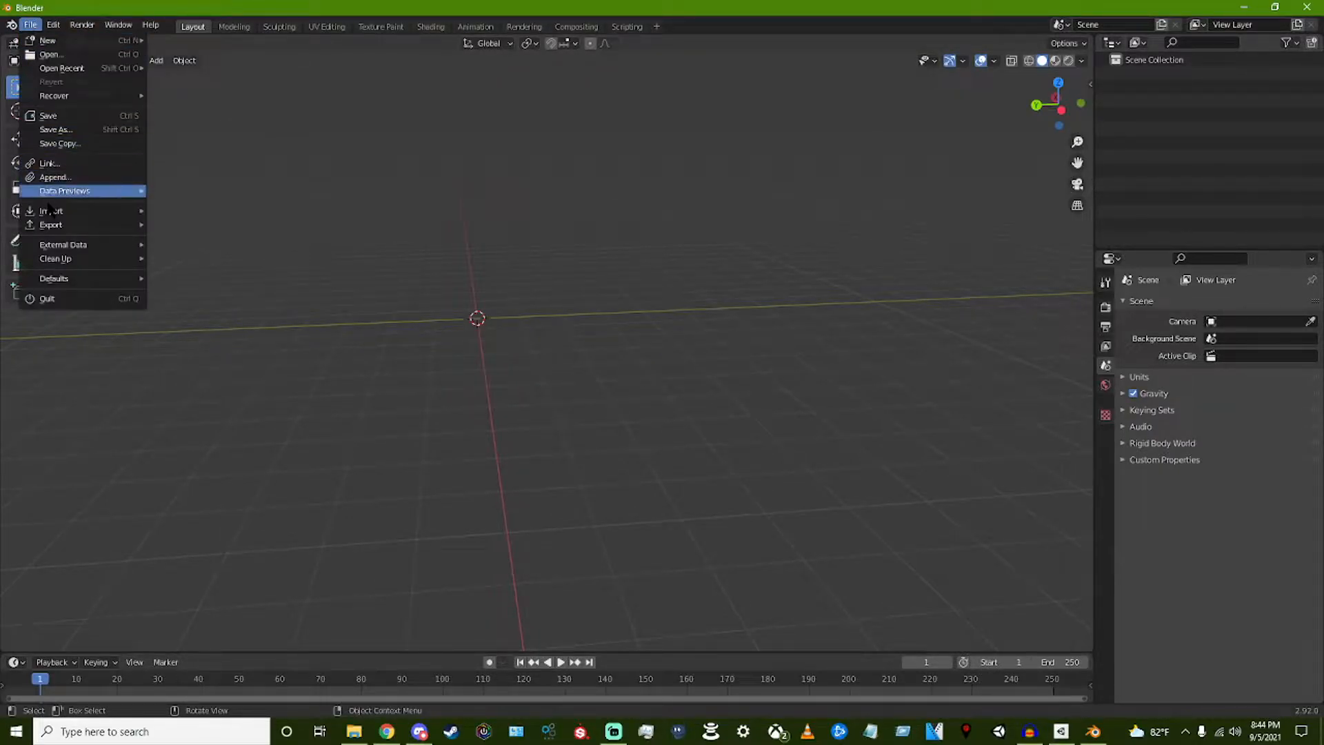
pyautogui.moveTo(50, 209)
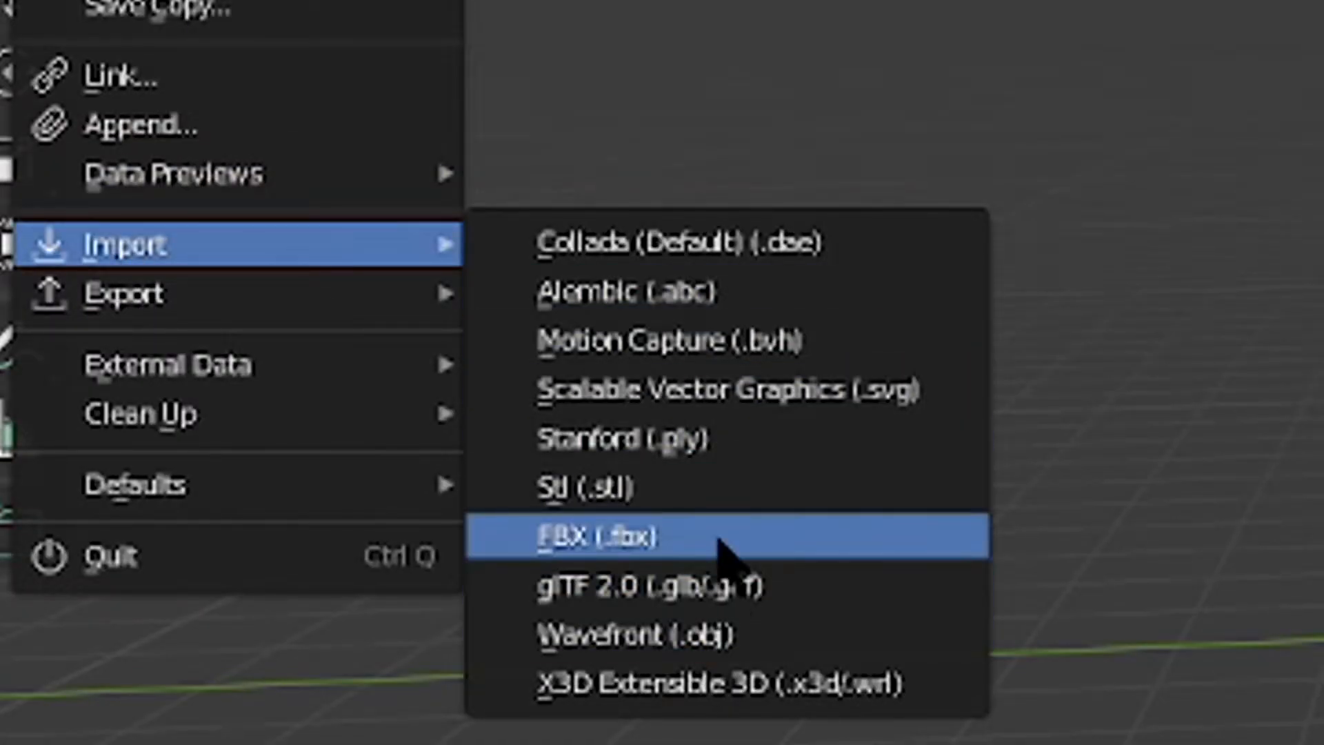
pyautogui.click(721, 540)
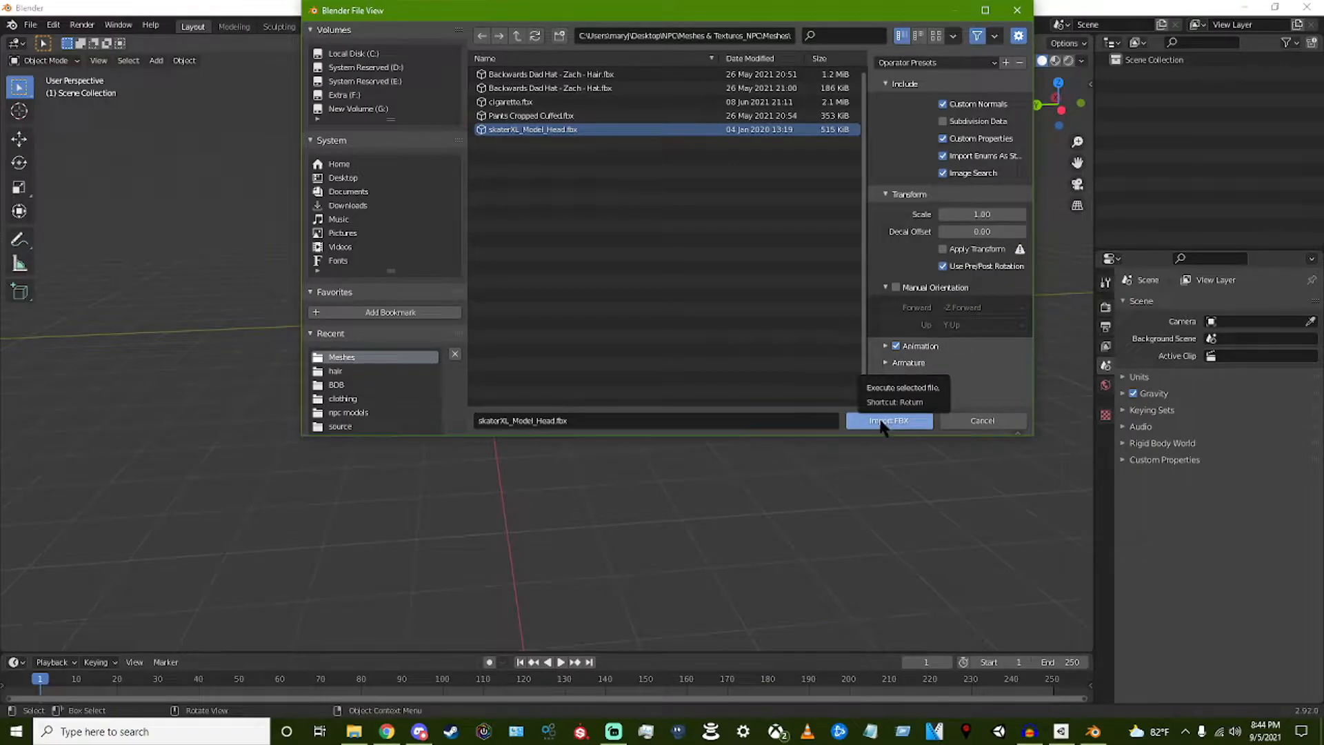
pyautogui.click(887, 421)
# Step: Import the OBJ body model SkaterXL_Model_NoClothes.obj from the recent Meshes folder
pyautogui.moveTo(565, 297); pyautogui.dragTo(611, 211, button='middle')
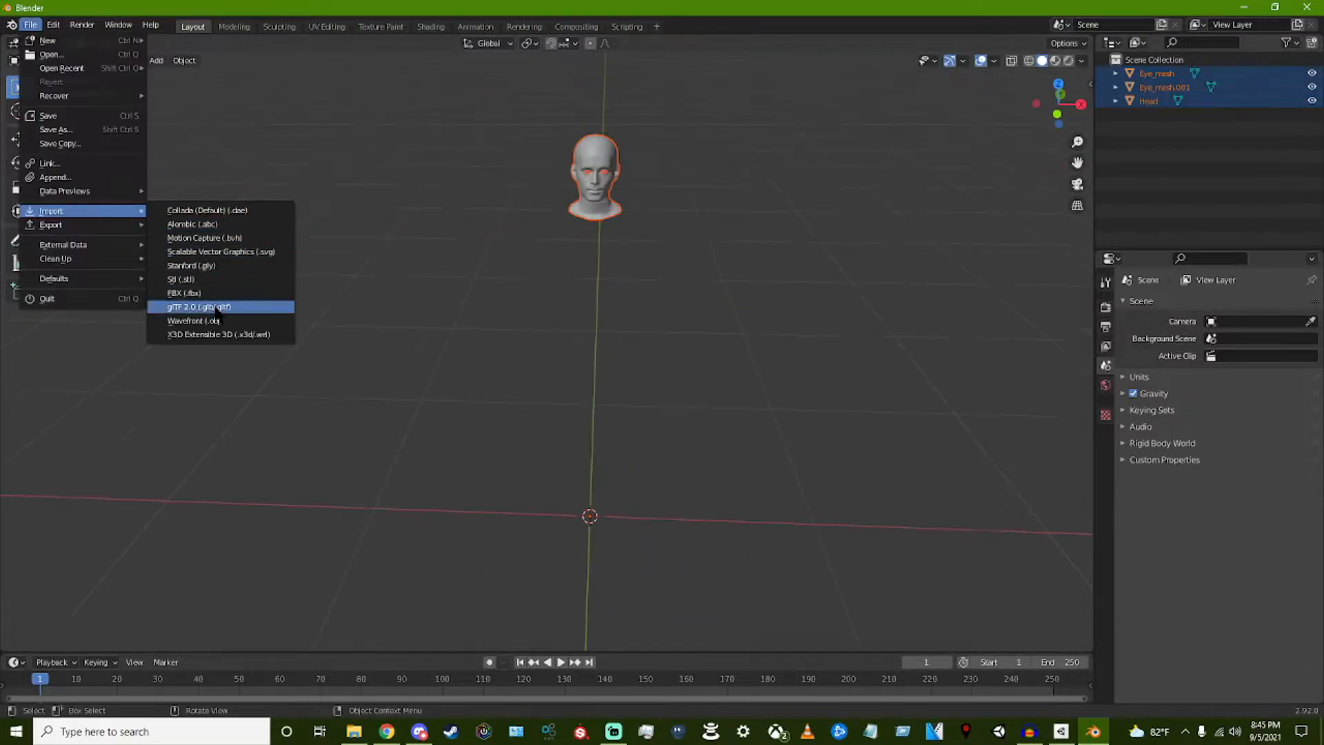
pyautogui.click(207, 321)
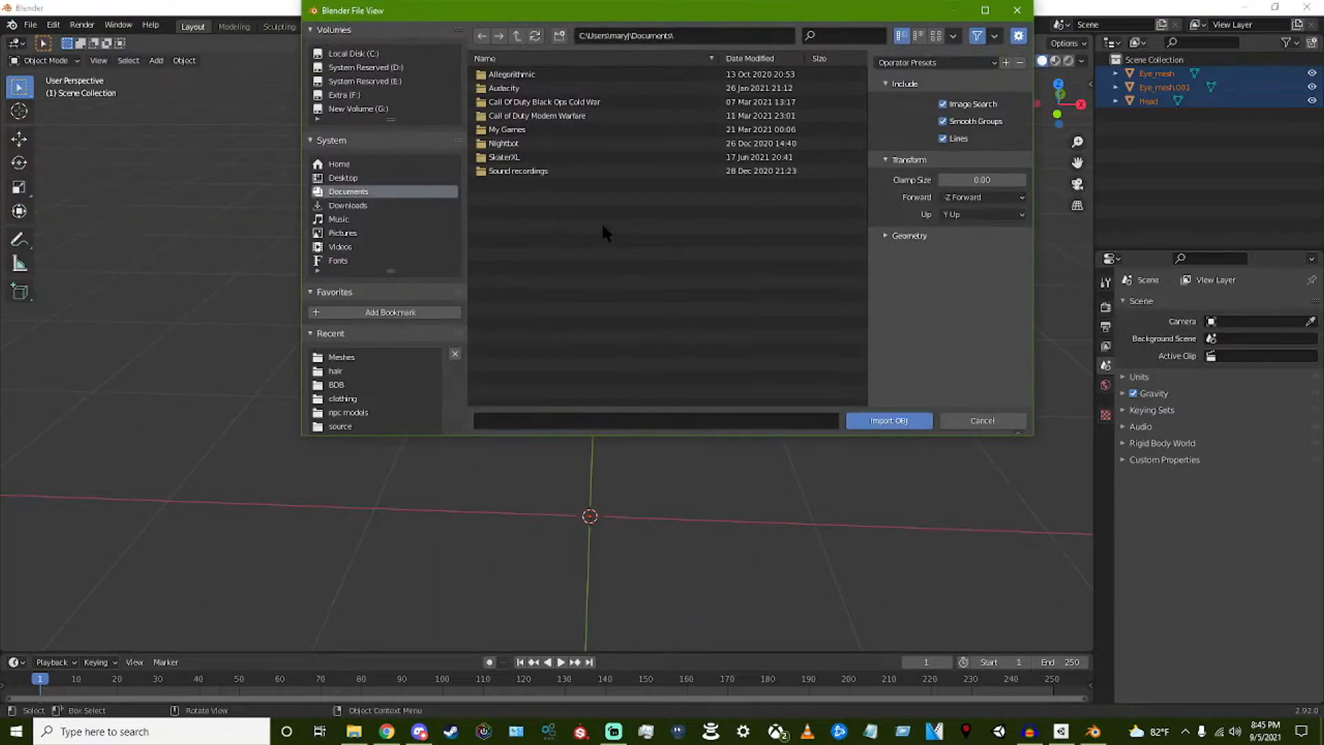
pyautogui.click(358, 361)
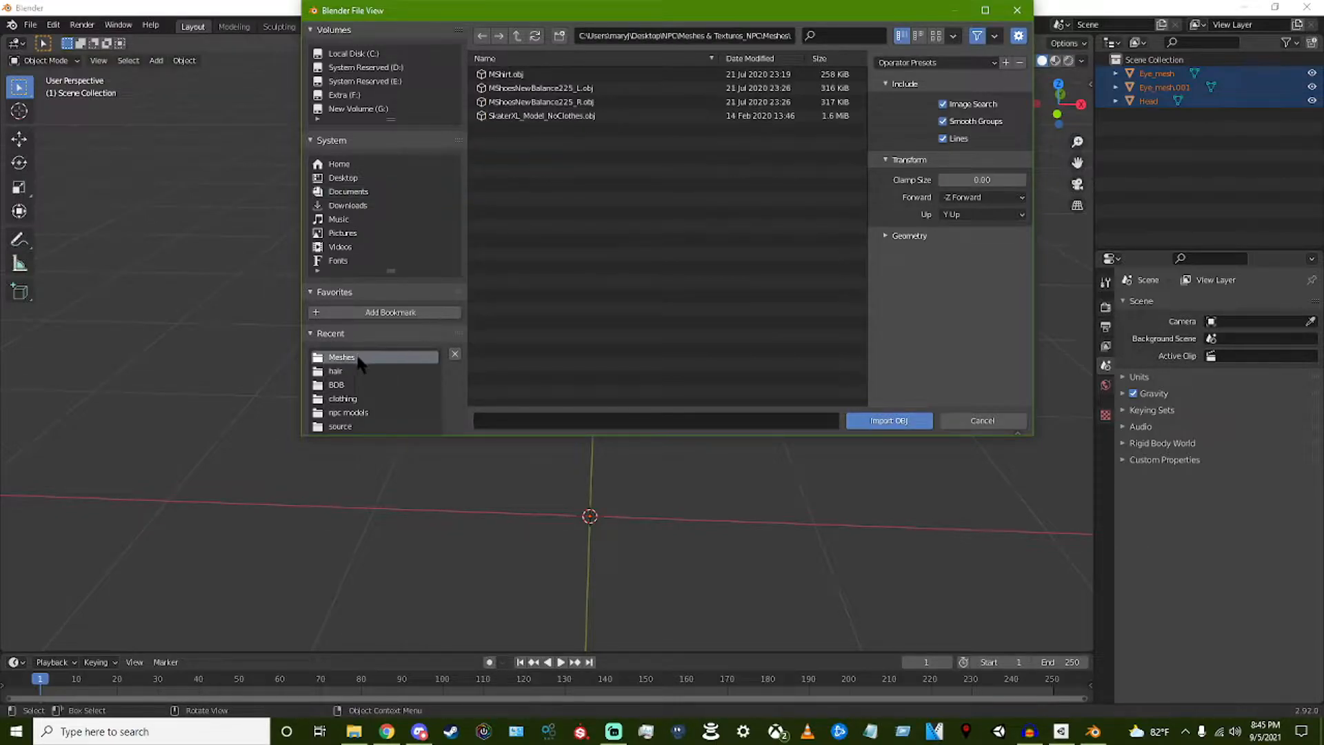
pyautogui.click(555, 117)
pyautogui.click(888, 422)
# Step: Import the OBJ shirt model MShirt.obj from the Meshes folder onto the character body
pyautogui.moveTo(553, 376); pyautogui.dragTo(538, 271, button='middle')
pyautogui.click(30, 25)
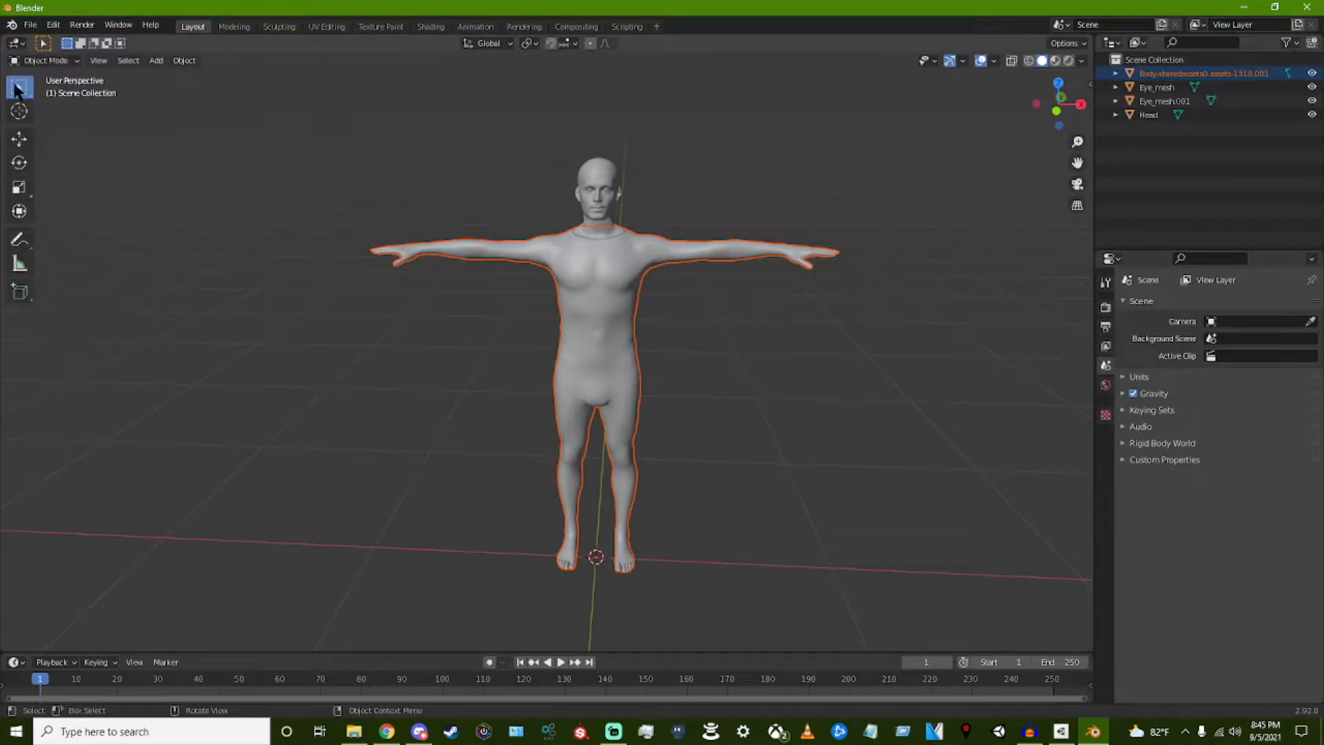
pyautogui.click(30, 25)
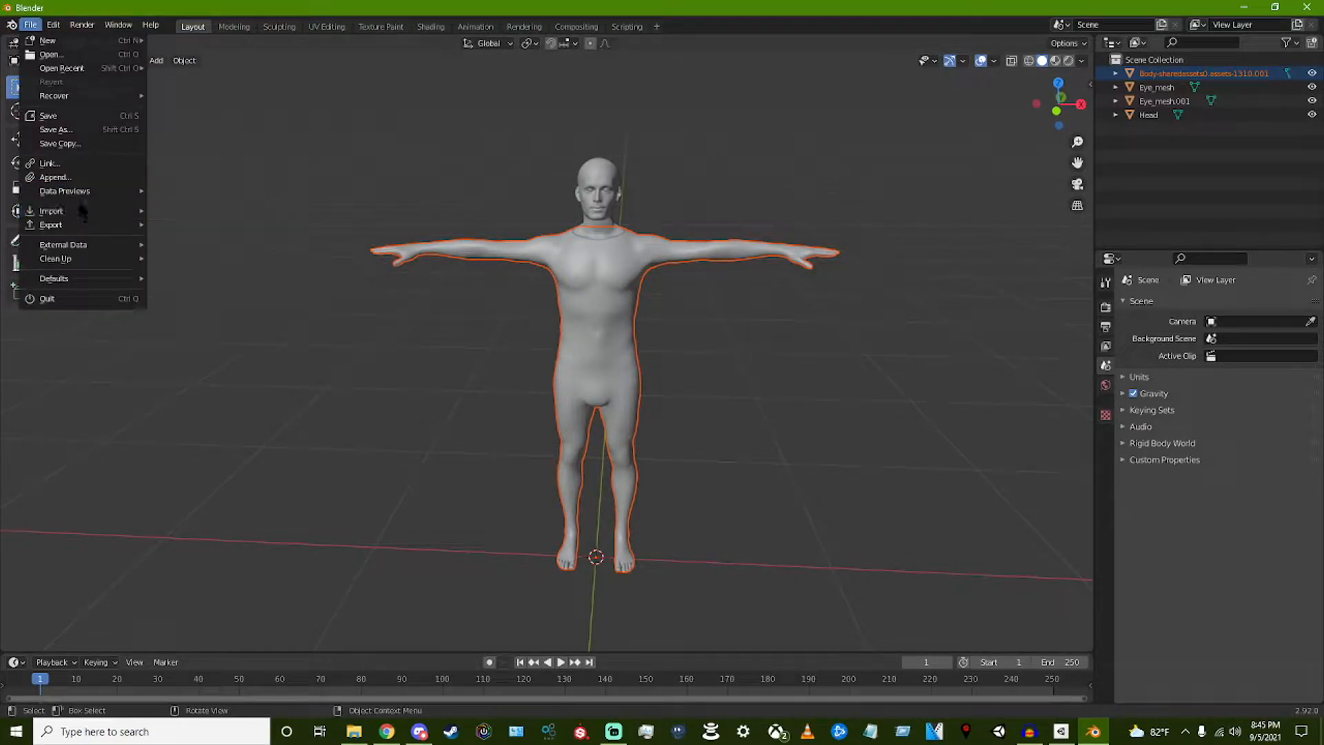
pyautogui.moveTo(76, 215)
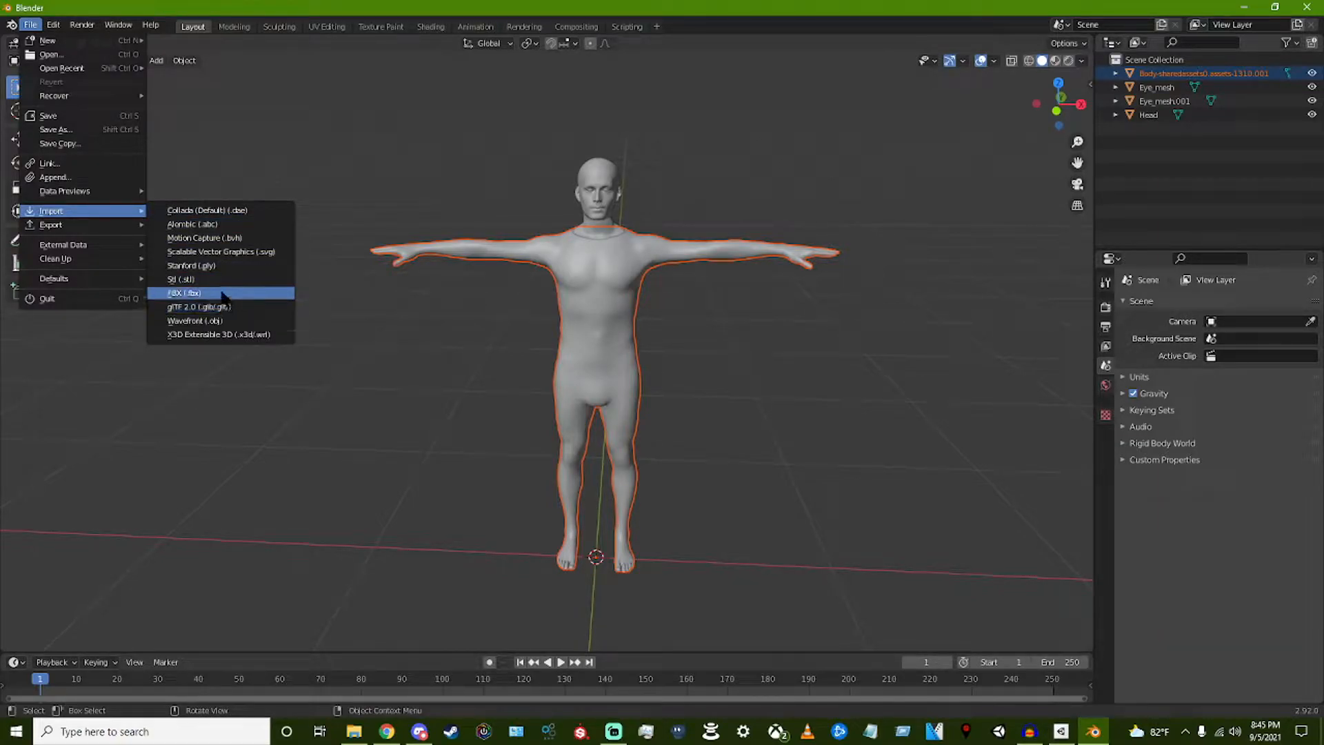
pyautogui.click(207, 321)
pyautogui.click(506, 74)
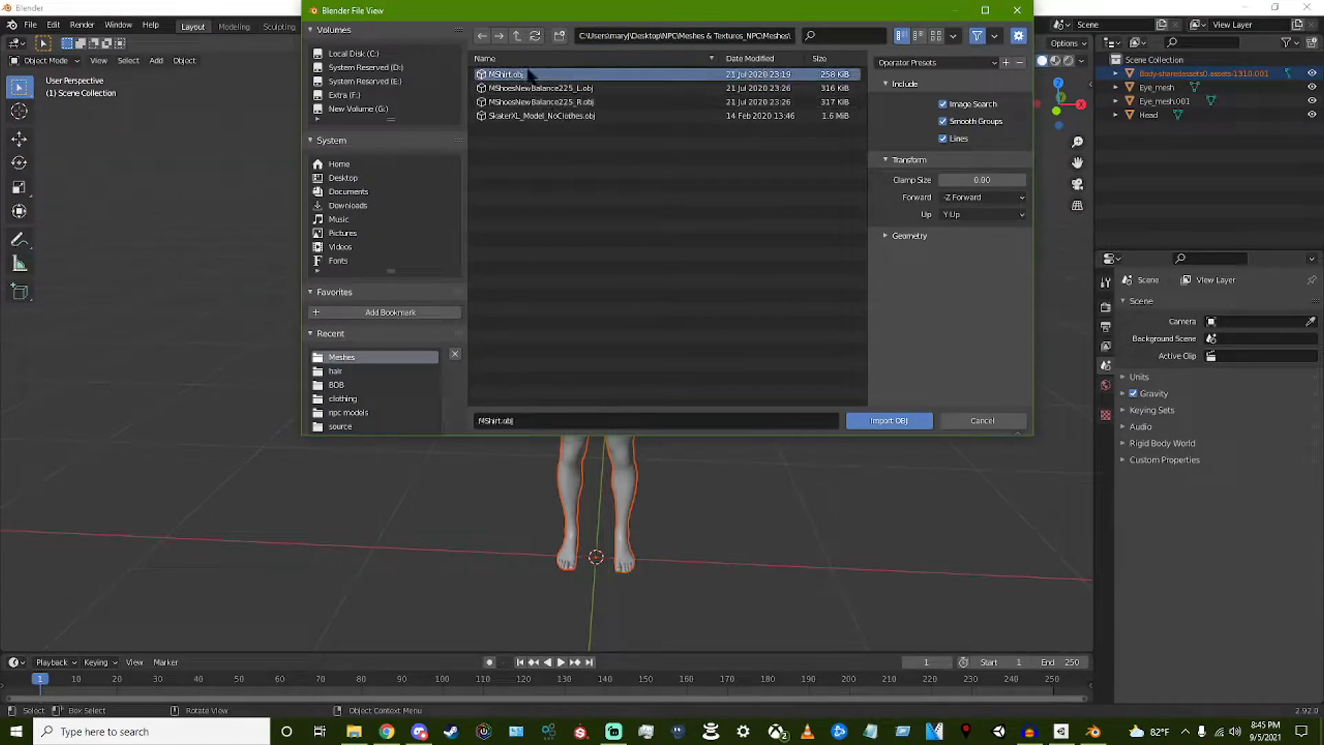
pyautogui.click(889, 420)
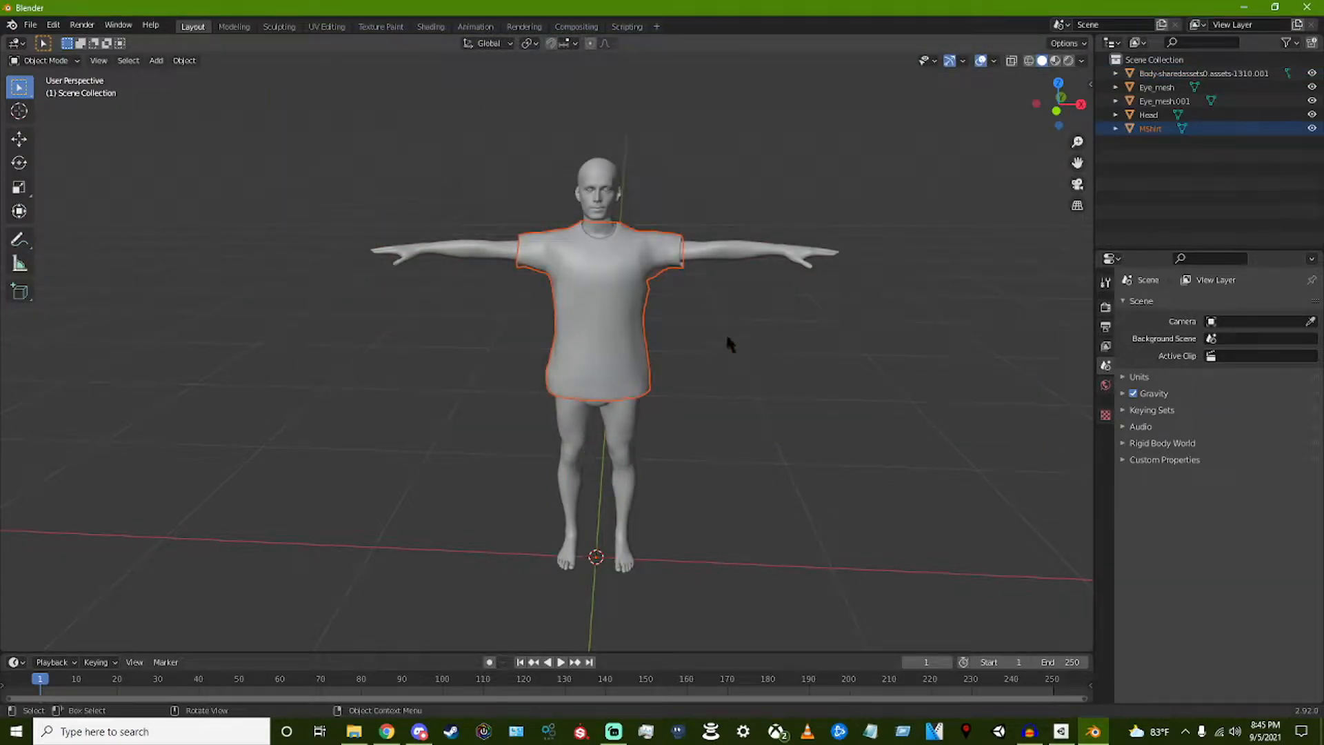
# Step: Inspect the shirt on the body and import the left shoe model MShoesNewBalance225_L.obj
pyautogui.moveTo(778, 308); pyautogui.dragTo(663, 303, button='middle')
pyautogui.scroll(4, 664, 304)
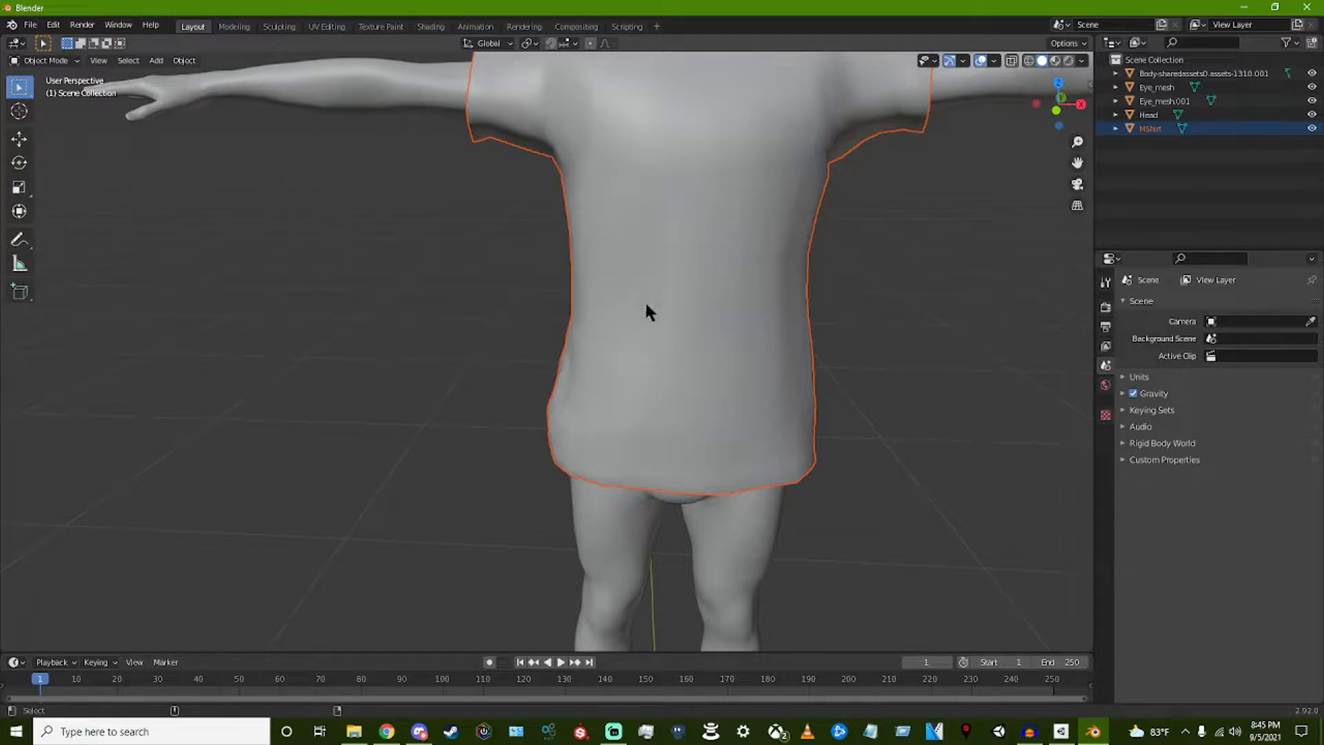
pyautogui.keyDown('shift'); pyautogui.scroll(-4, 692, 331); pyautogui.keyUp('shift')
pyautogui.scroll(-5, 692, 331)
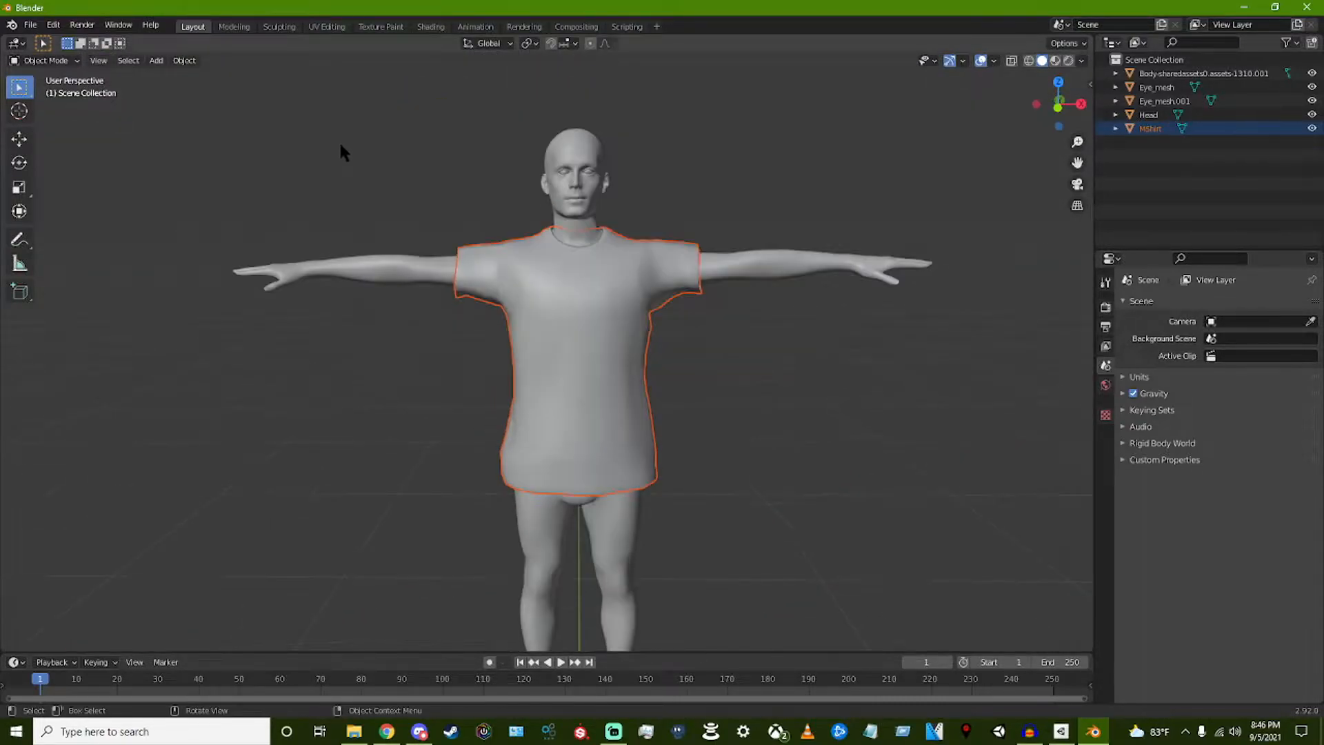
pyautogui.click(26, 25)
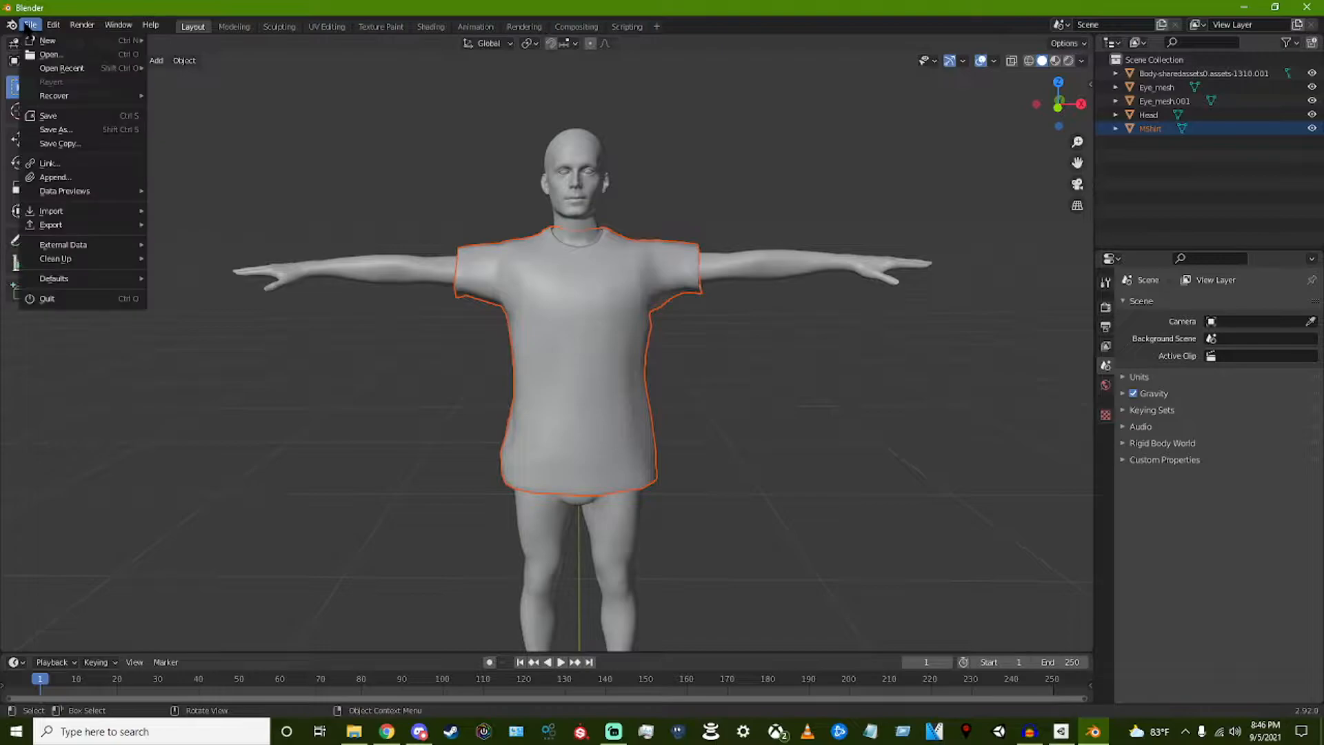
pyautogui.moveTo(118, 226)
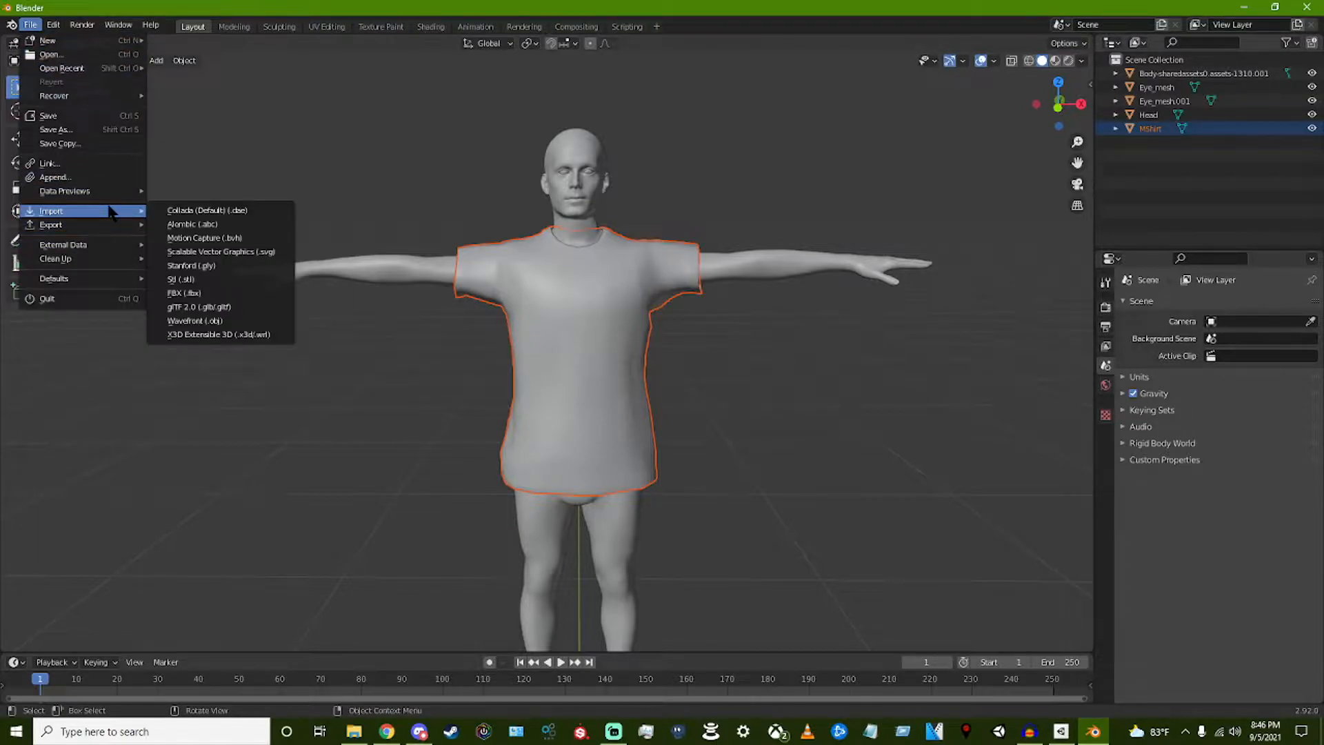
pyautogui.click(196, 321)
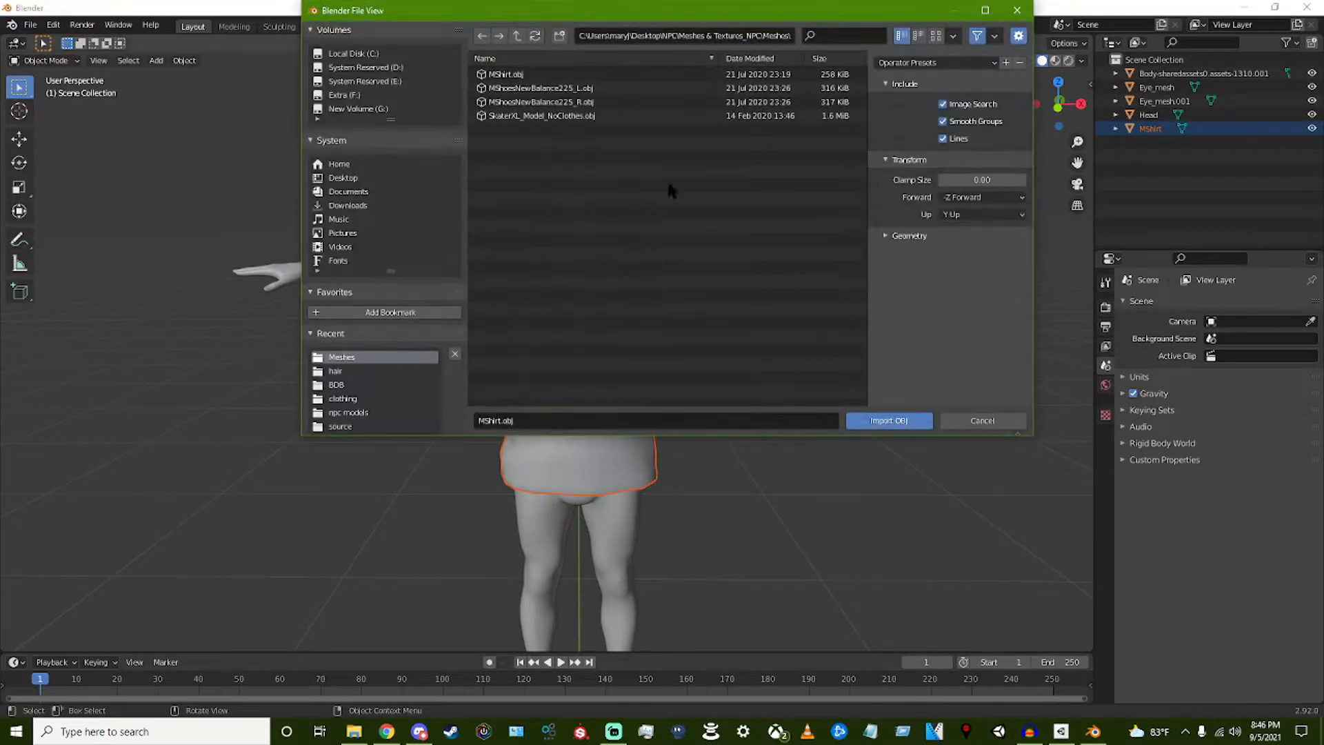
pyautogui.click(545, 88)
pyautogui.click(890, 420)
# Step: Move the left shoe about 0.044 m along the Y axis, back toward the heel of the foot
pyautogui.press('KP_Decimal')
pyautogui.moveTo(718, 472); pyautogui.dragTo(719, 431, button='middle')
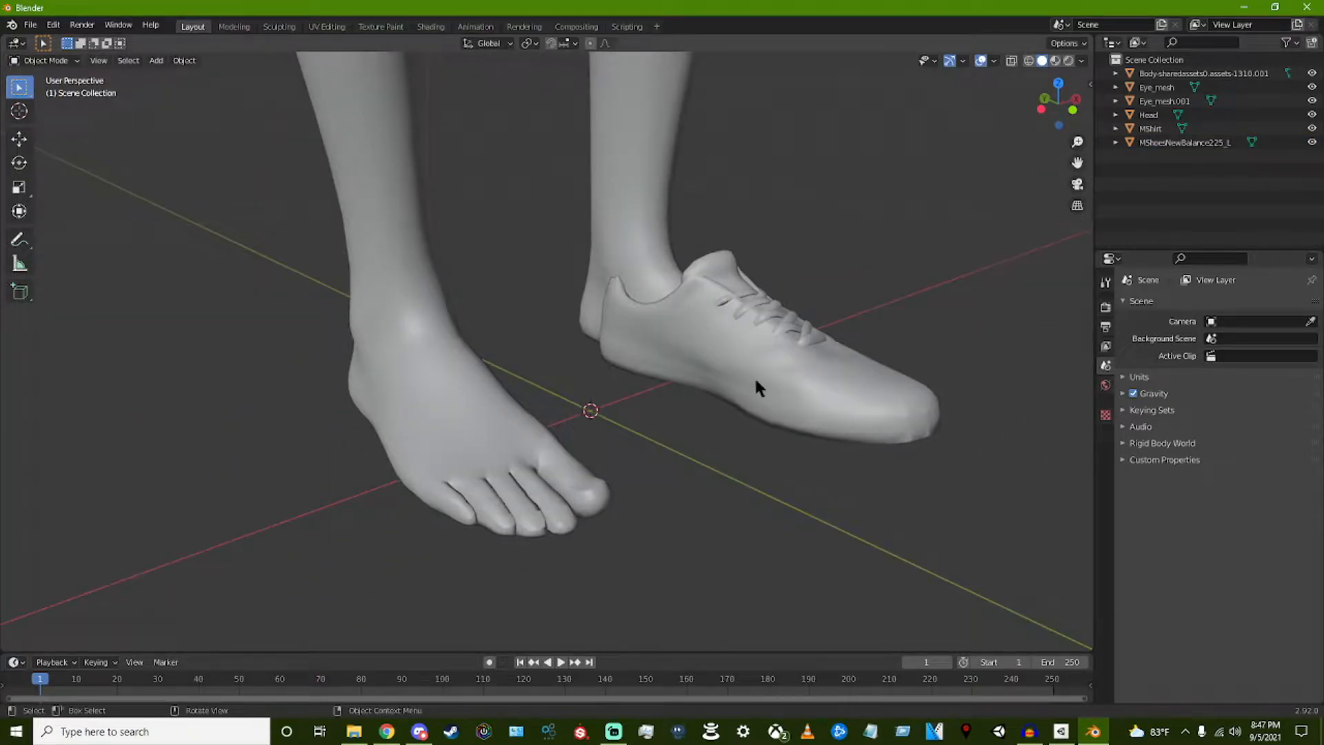
pyautogui.click(757, 383)
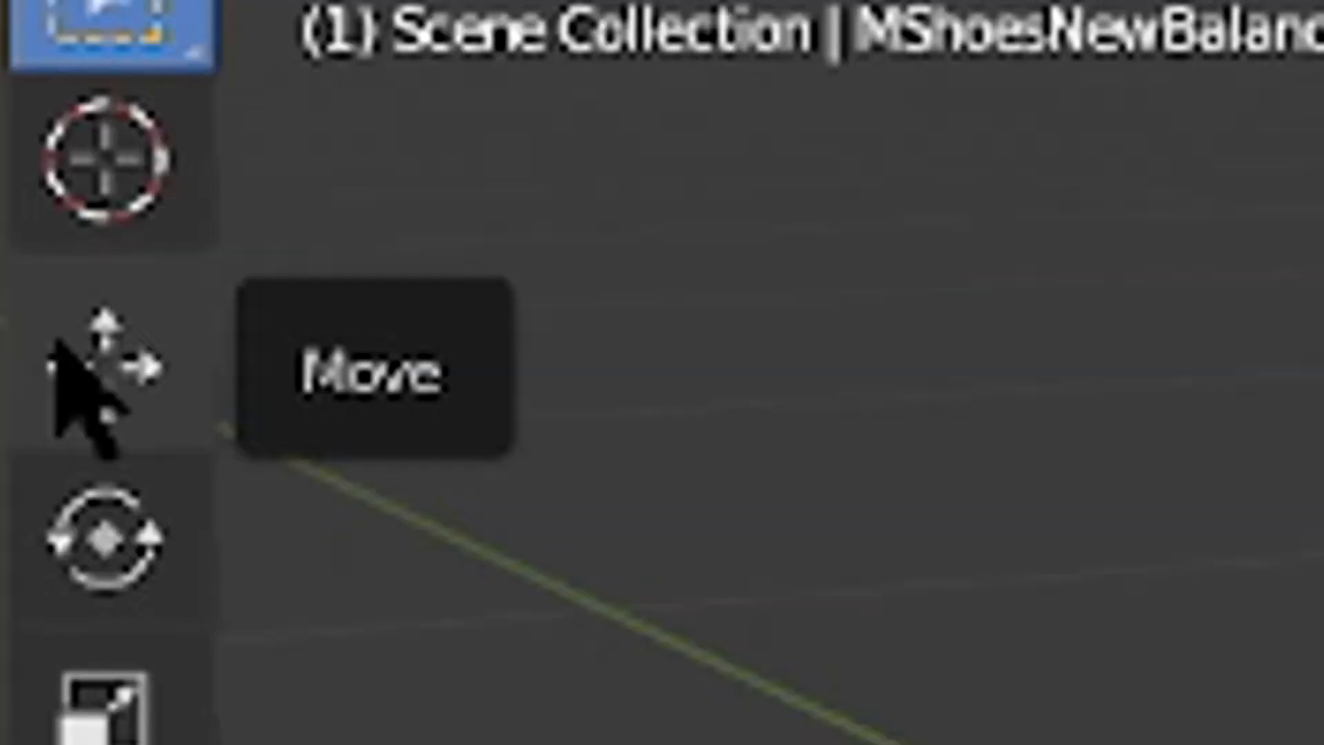
pyautogui.click(19, 145)
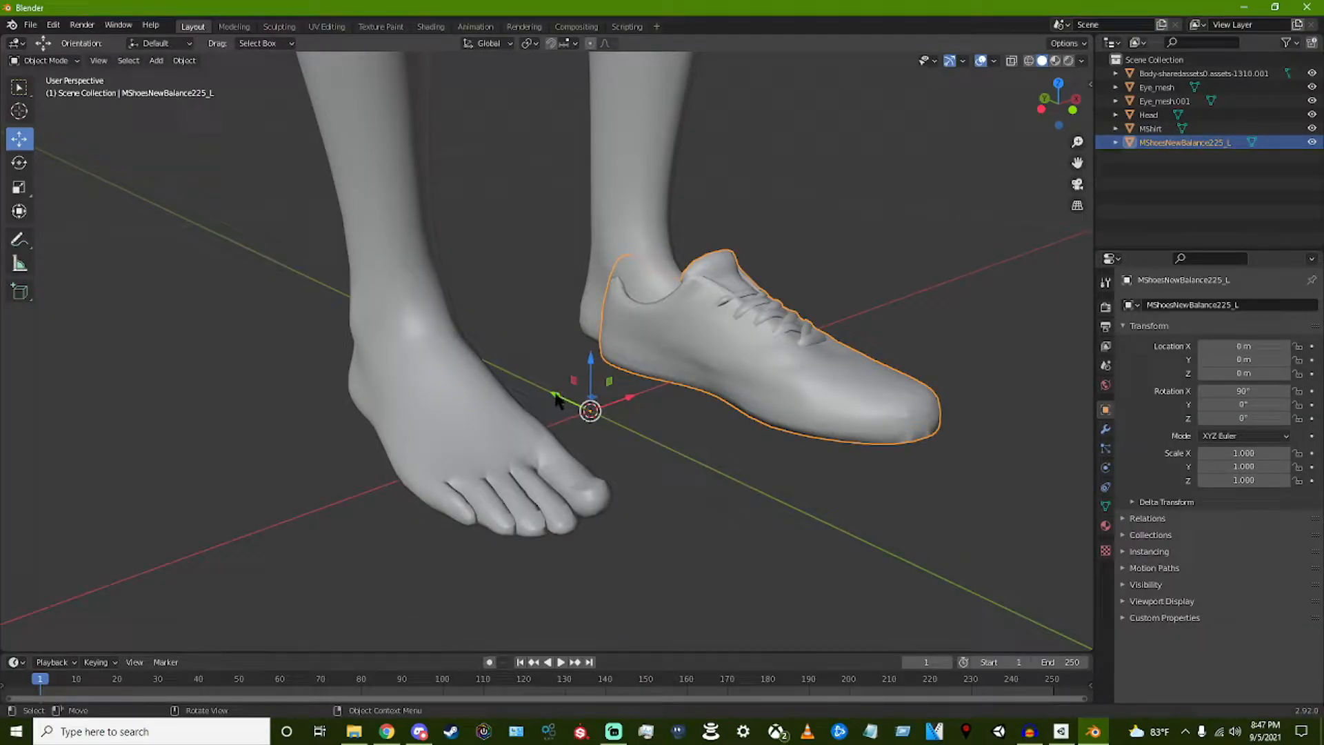
pyautogui.moveTo(555, 402); pyautogui.dragTo(518, 372)
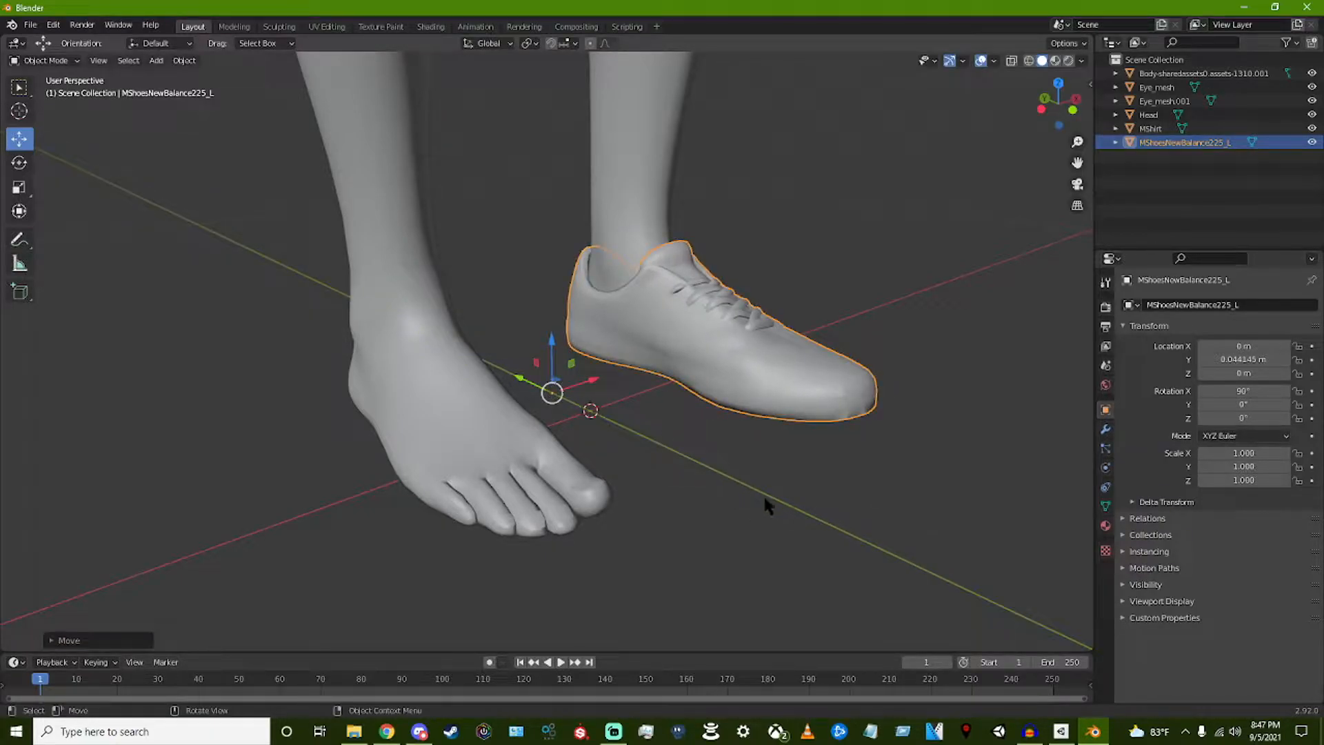
# Step: Nudge the left shoe slightly further along the Y axis to a Y location of about 0.048 m
pyautogui.moveTo(745, 485); pyautogui.dragTo(545, 417, button='middle')
pyautogui.moveTo(1077, 163); pyautogui.dragTo(1196, 269)
pyautogui.moveTo(969, 405); pyautogui.dragTo(881, 437, button='middle')
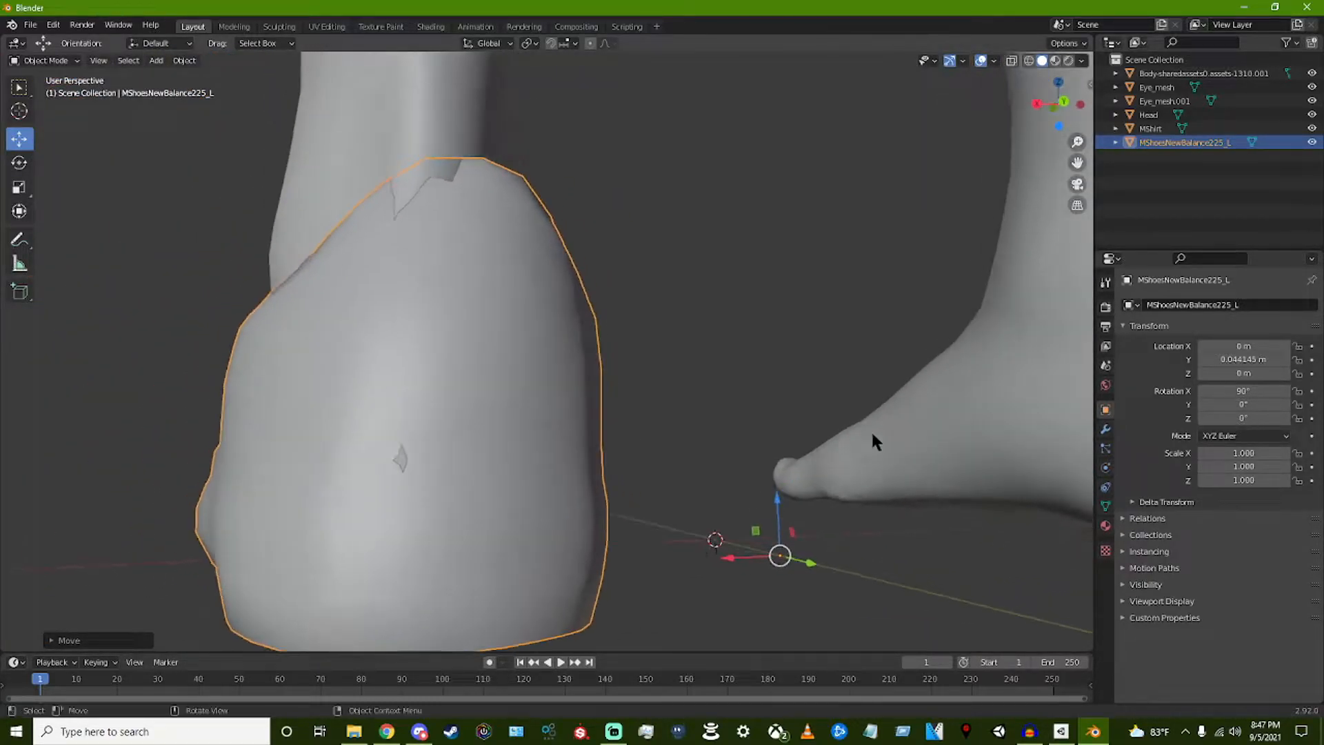
pyautogui.moveTo(810, 563); pyautogui.dragTo(818, 563)
# Step: Rotate the left shoe about -1.22° around the Z axis to align it with the foot
pyautogui.moveTo(818, 560); pyautogui.dragTo(846, 500, button='middle')
pyautogui.moveTo(840, 524); pyautogui.dragTo(718, 559, button='middle')
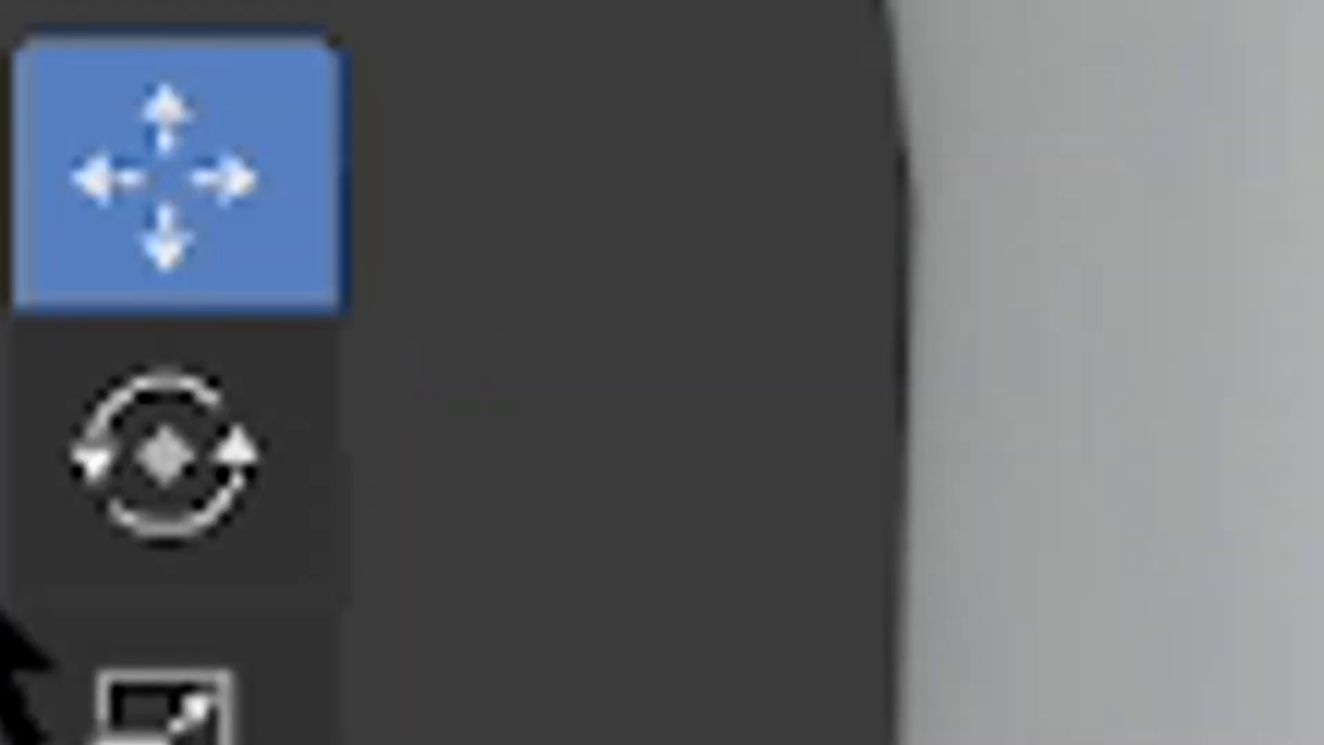
pyautogui.click(19, 163)
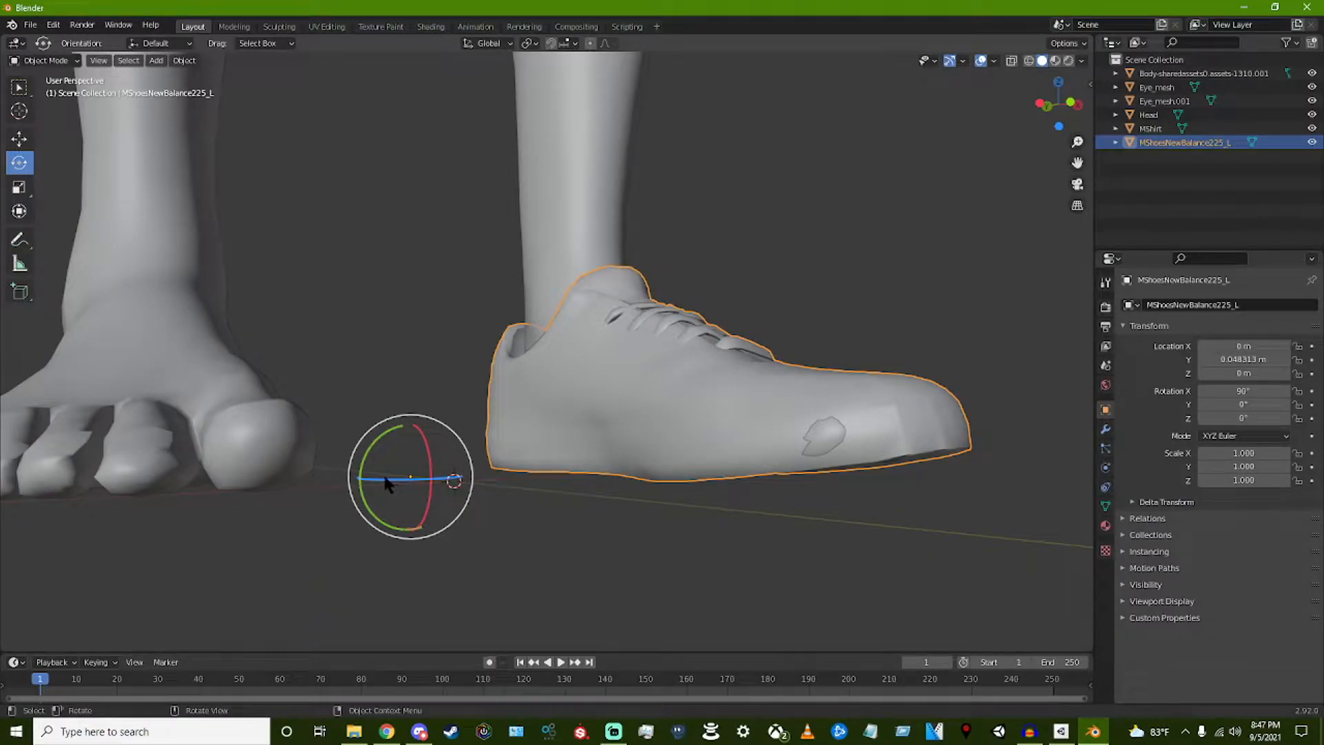
pyautogui.moveTo(402, 476); pyautogui.dragTo(407, 480)
pyautogui.moveTo(680, 494); pyautogui.dragTo(728, 433, button='middle')
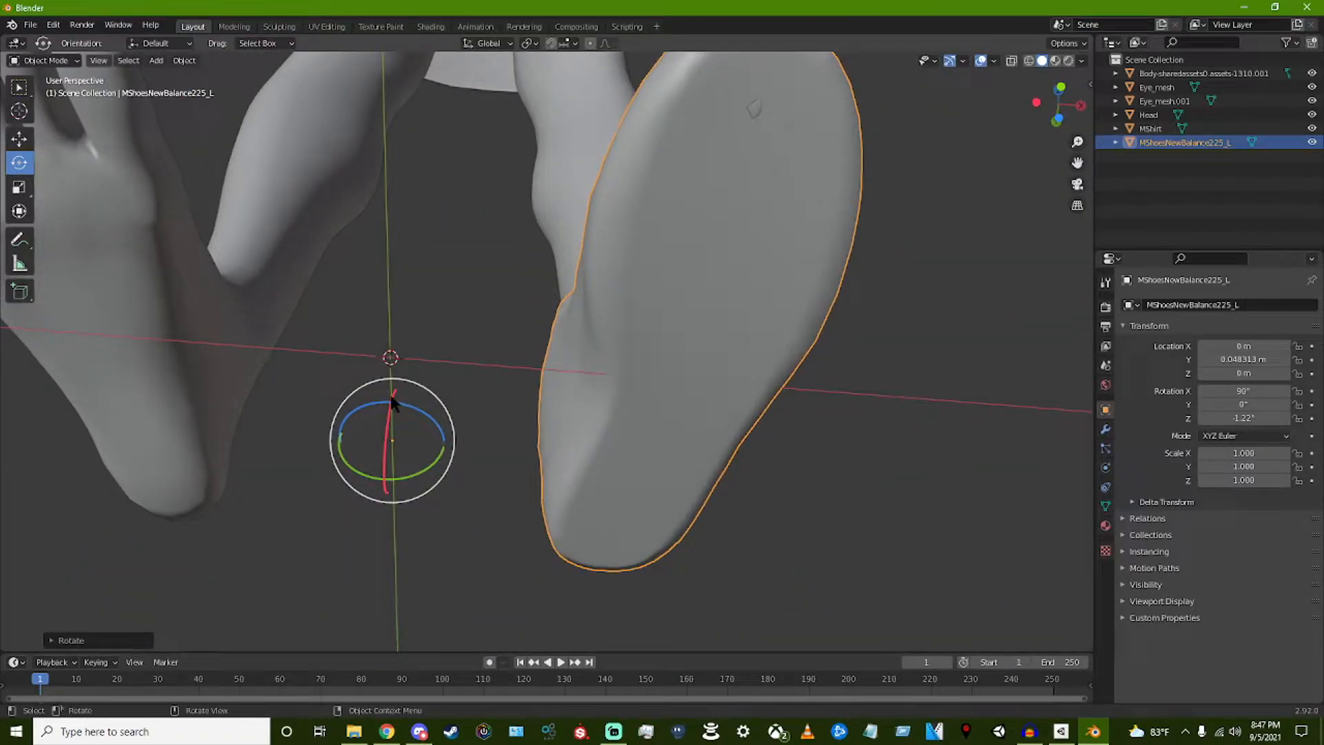
# Step: Tilt the left shoe to about 91° around the X axis and move it to a Y location of about 0.052 m
pyautogui.moveTo(391, 403); pyautogui.dragTo(388, 401)
pyautogui.moveTo(686, 373); pyautogui.dragTo(458, 483, button='middle')
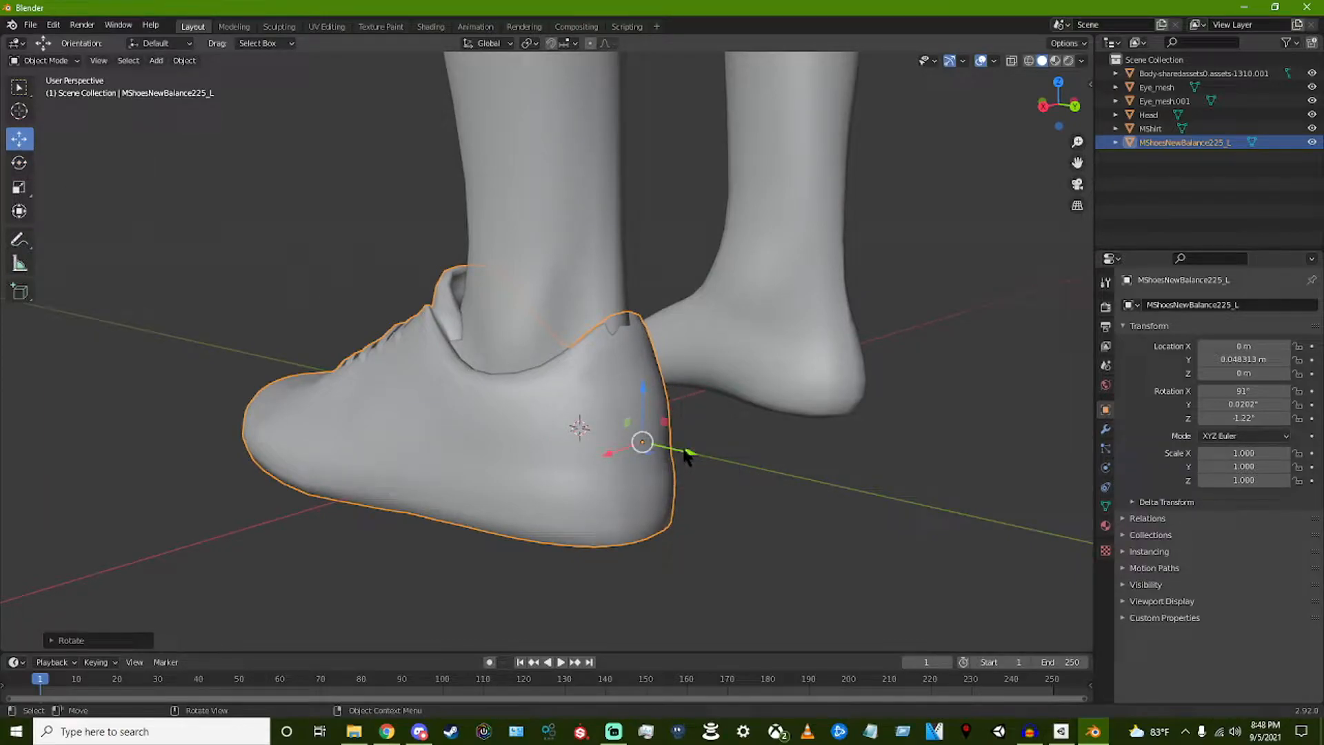
pyautogui.moveTo(686, 455); pyautogui.dragTo(689, 453)
pyautogui.moveTo(690, 453); pyautogui.dragTo(302, 416, button='middle')
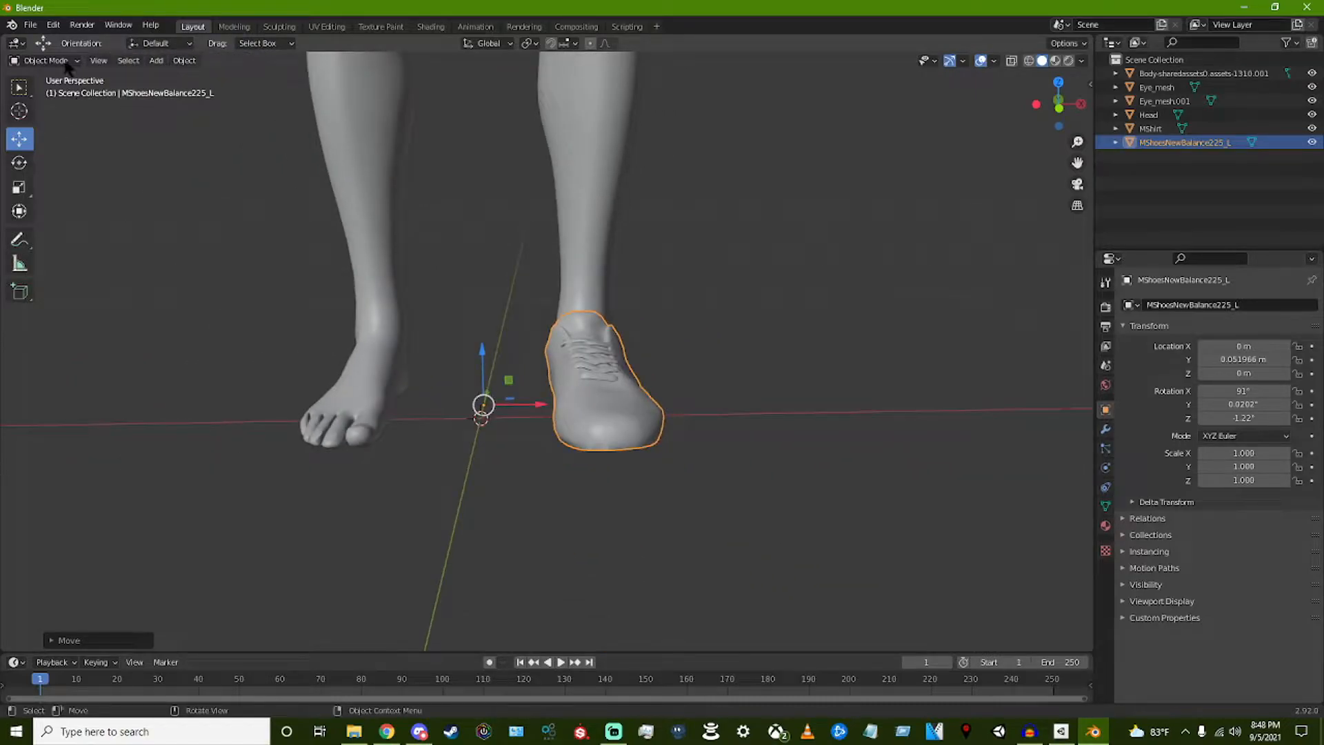
# Step: Import the right shoe model MShoesNewBalance225_R and fit it onto the bare right foot to match the left shoe
pyautogui.click(30, 26)
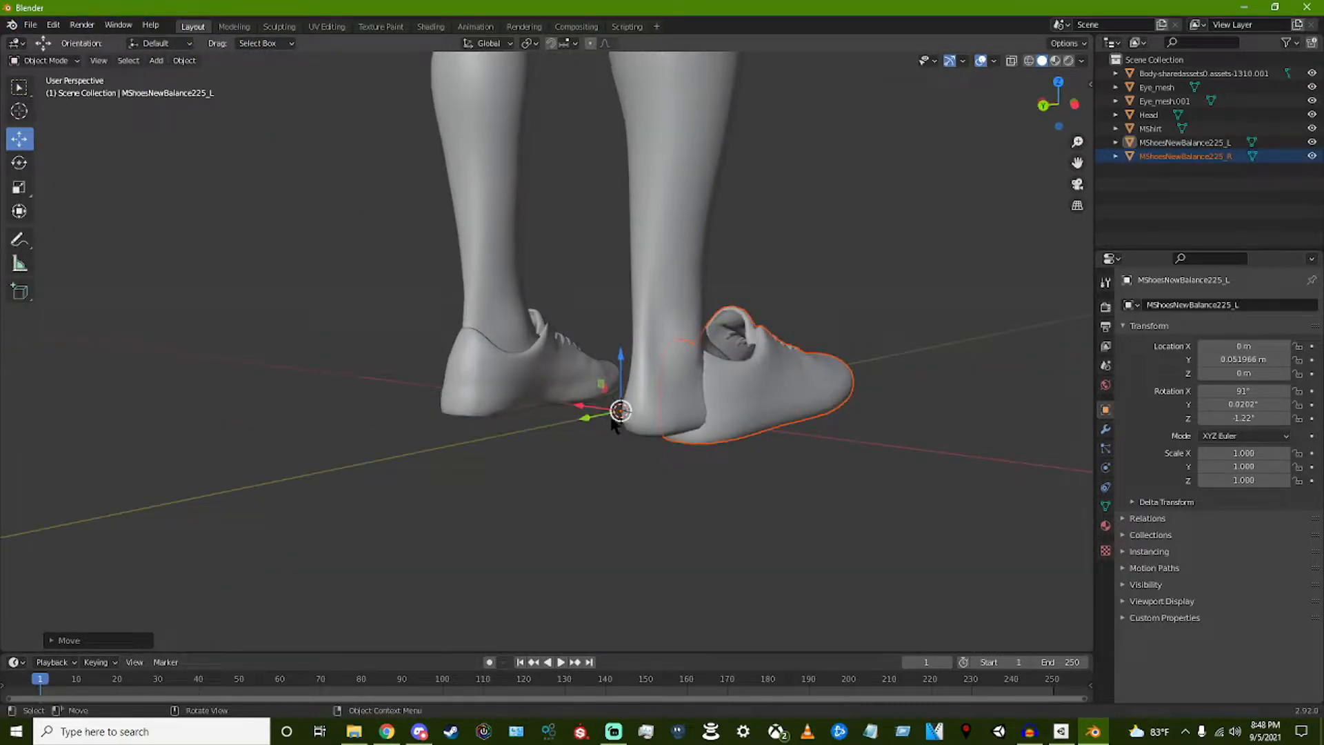
pyautogui.moveTo(524, 483); pyautogui.dragTo(483, 451, button='middle')
pyautogui.click(1004, 335)
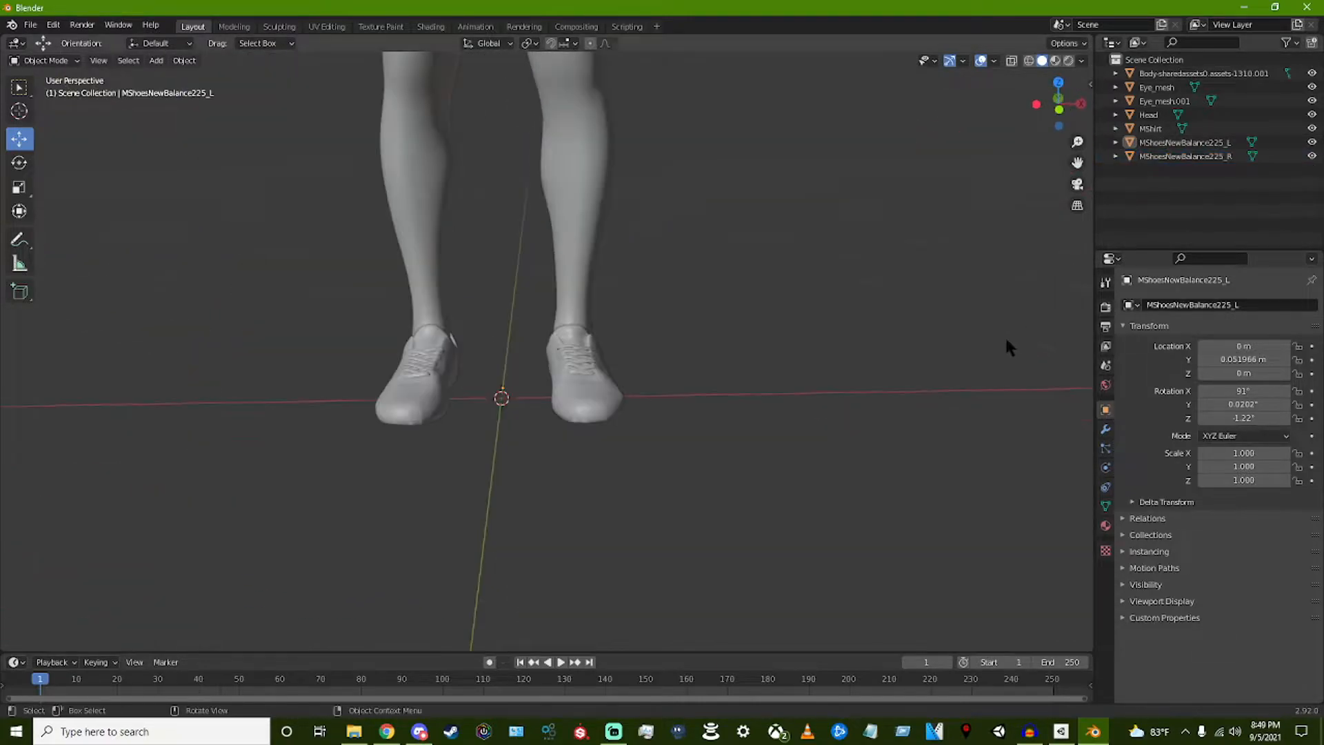
# Step: Import the cropped cuffed pants FBX model from the Meshes folder
pyautogui.click(30, 25)
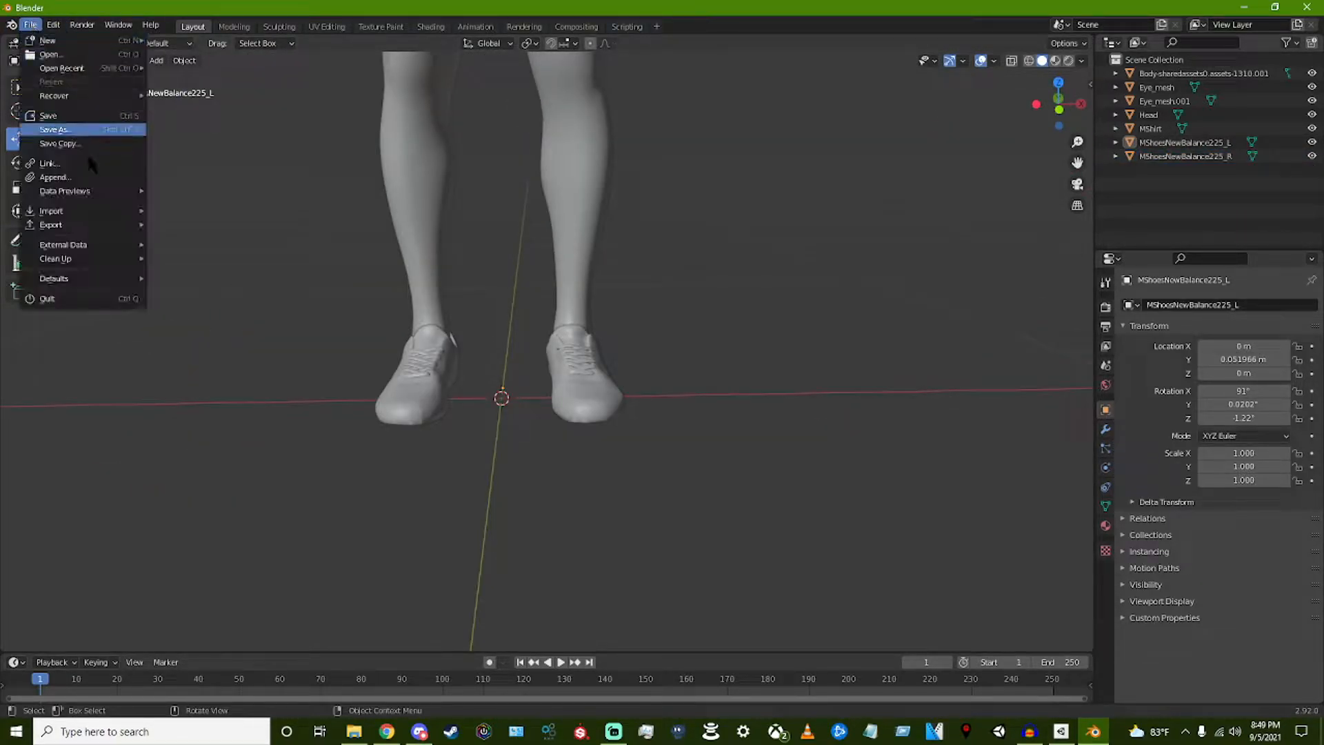
pyautogui.moveTo(100, 214)
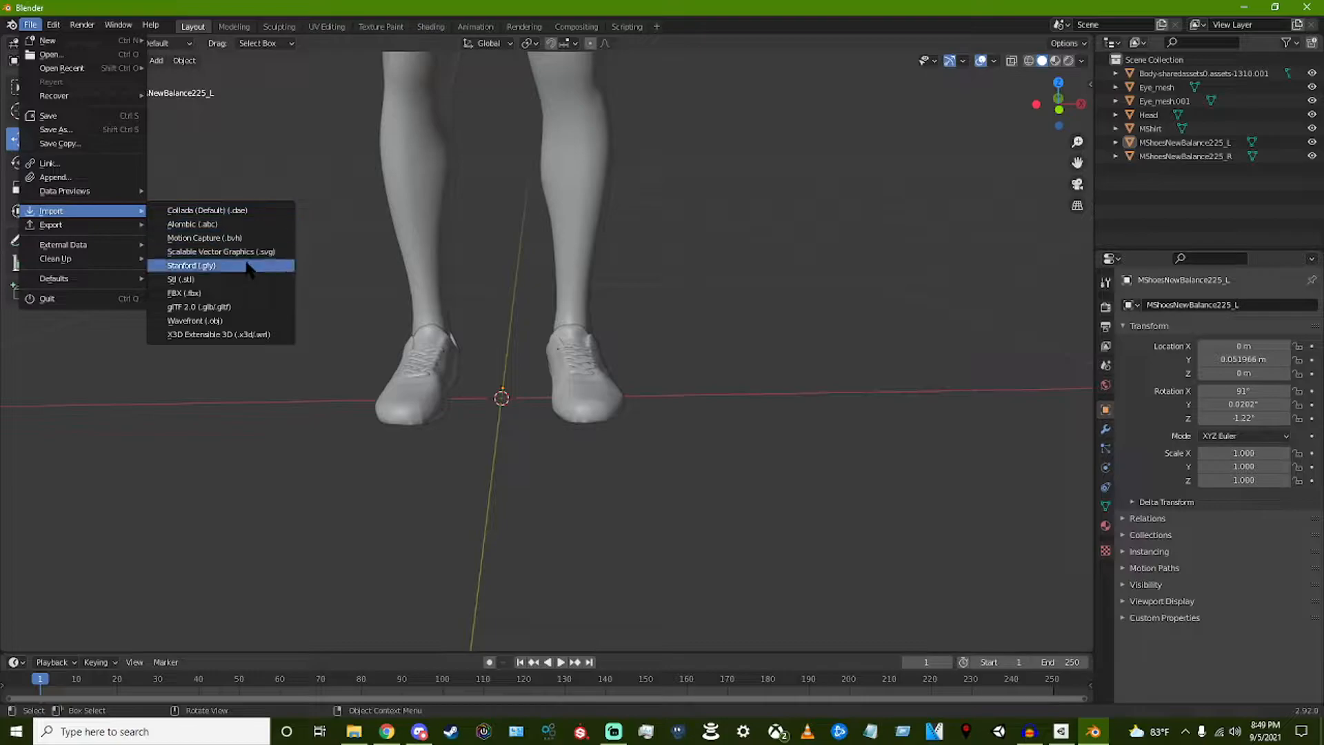
pyautogui.click(195, 293)
pyautogui.click(547, 117)
pyautogui.click(878, 429)
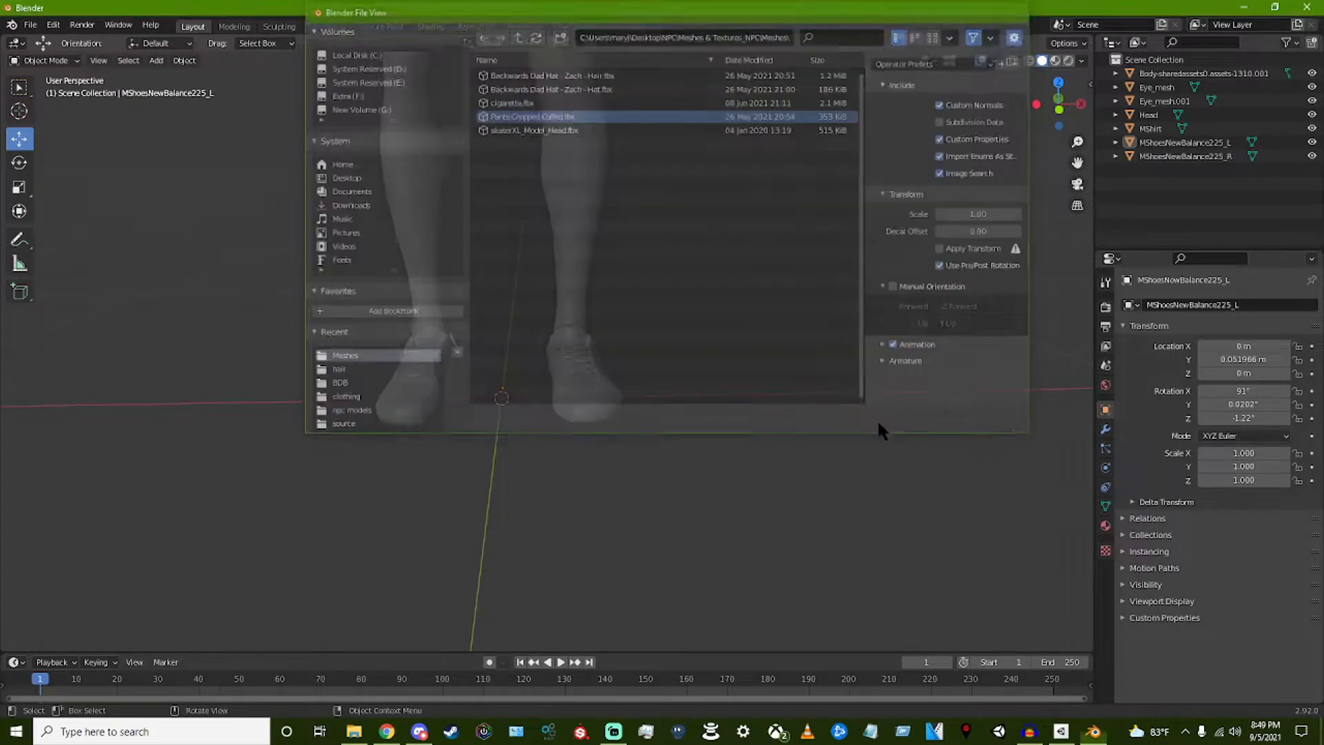
# Step: Delete Armature1 that came with the pants, keeping only the Pants Waist Cropped Cuffs mesh
pyautogui.moveTo(787, 317); pyautogui.dragTo(676, 296, button='middle')
pyautogui.click(1115, 73)
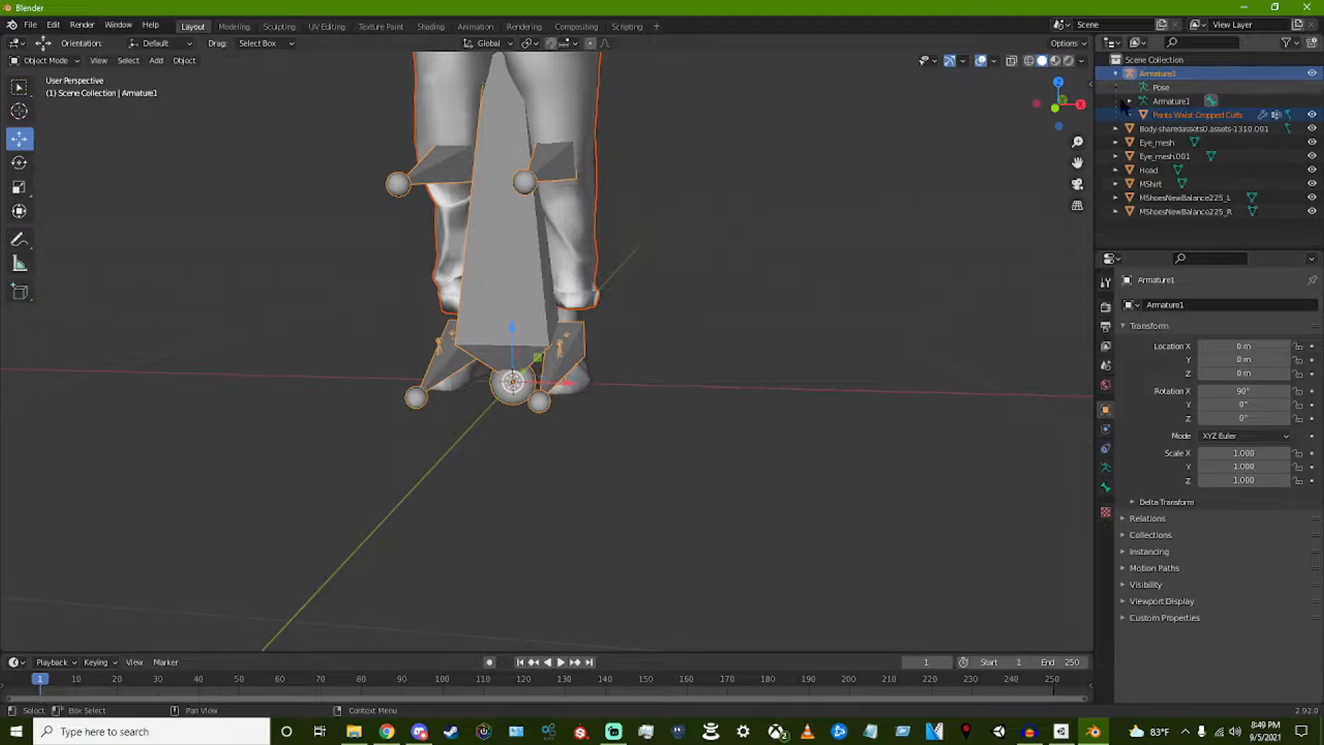
pyautogui.click(1162, 105)
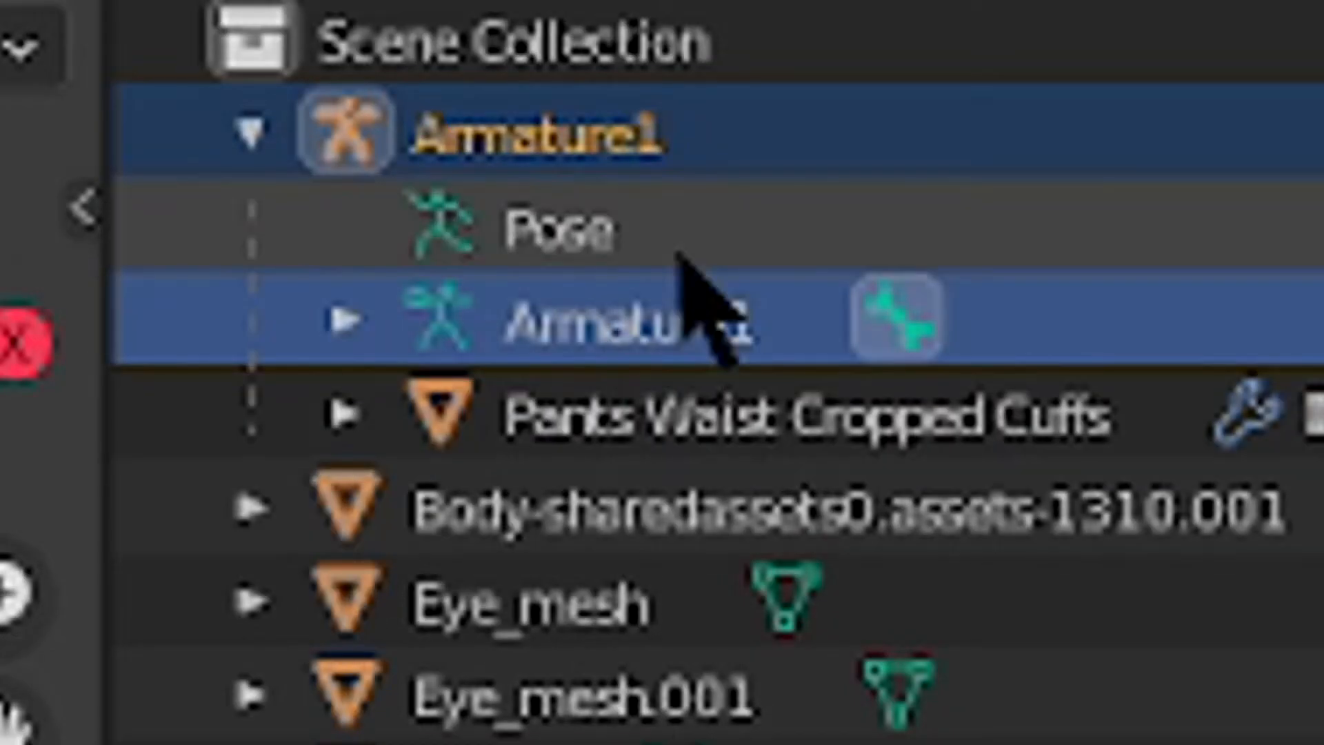
pyautogui.hotkey('ctrl', 'z')
pyautogui.hotkey('ctrl', 'z')
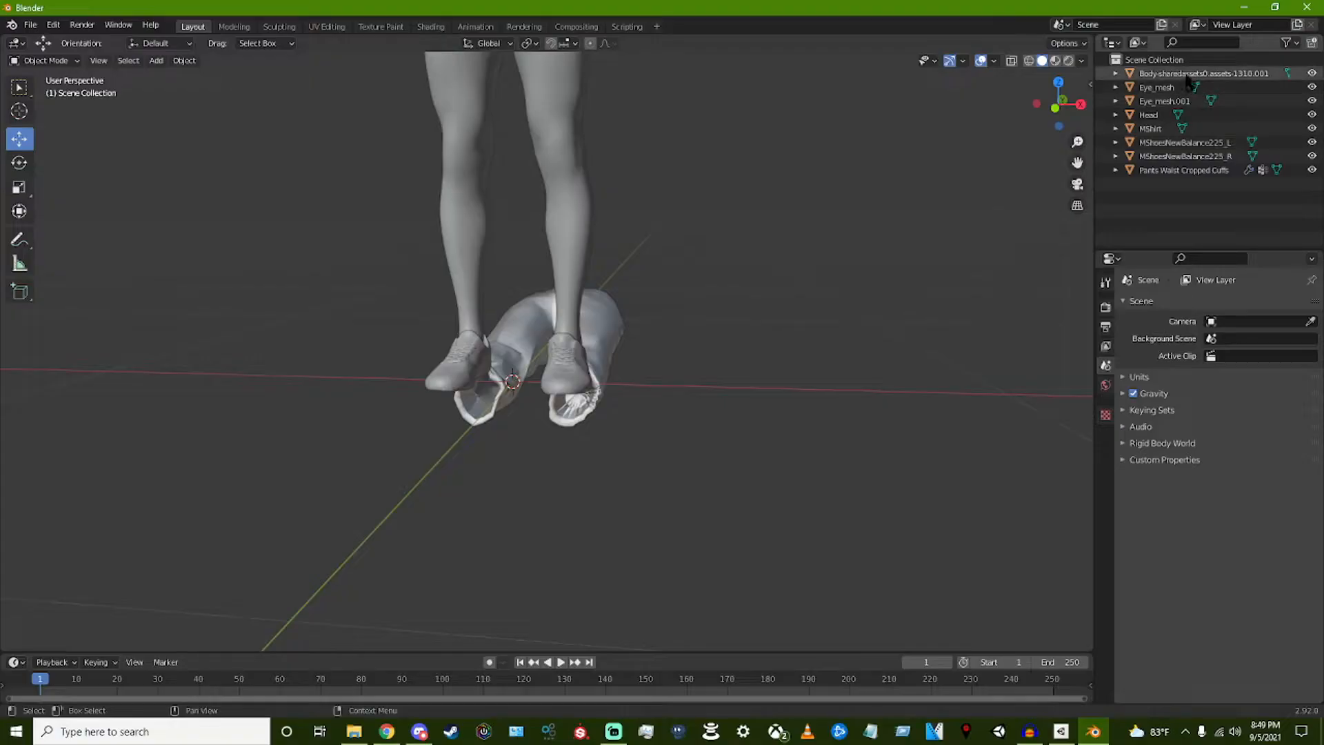
# Step: Stand the pants upright on the legs by setting their X rotation to 90°
pyautogui.moveTo(791, 353); pyautogui.dragTo(739, 351, button='middle')
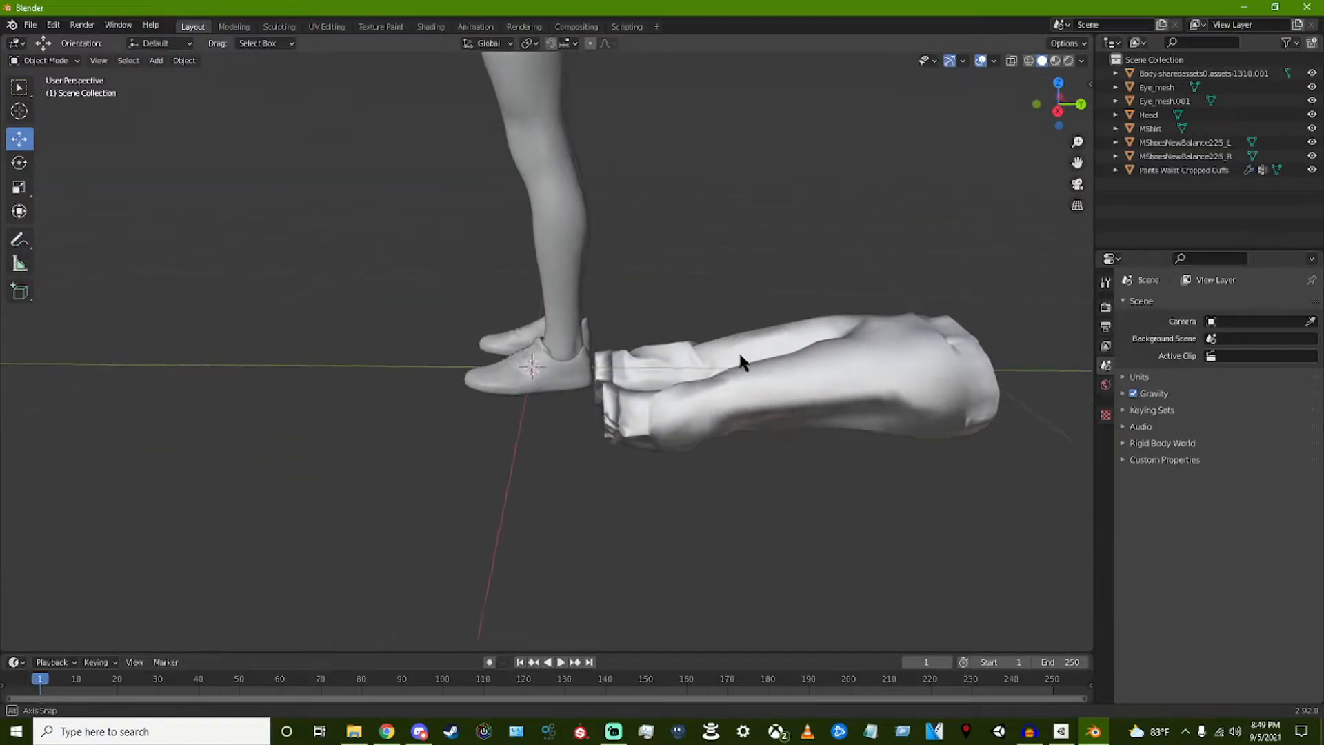
pyautogui.click(877, 346)
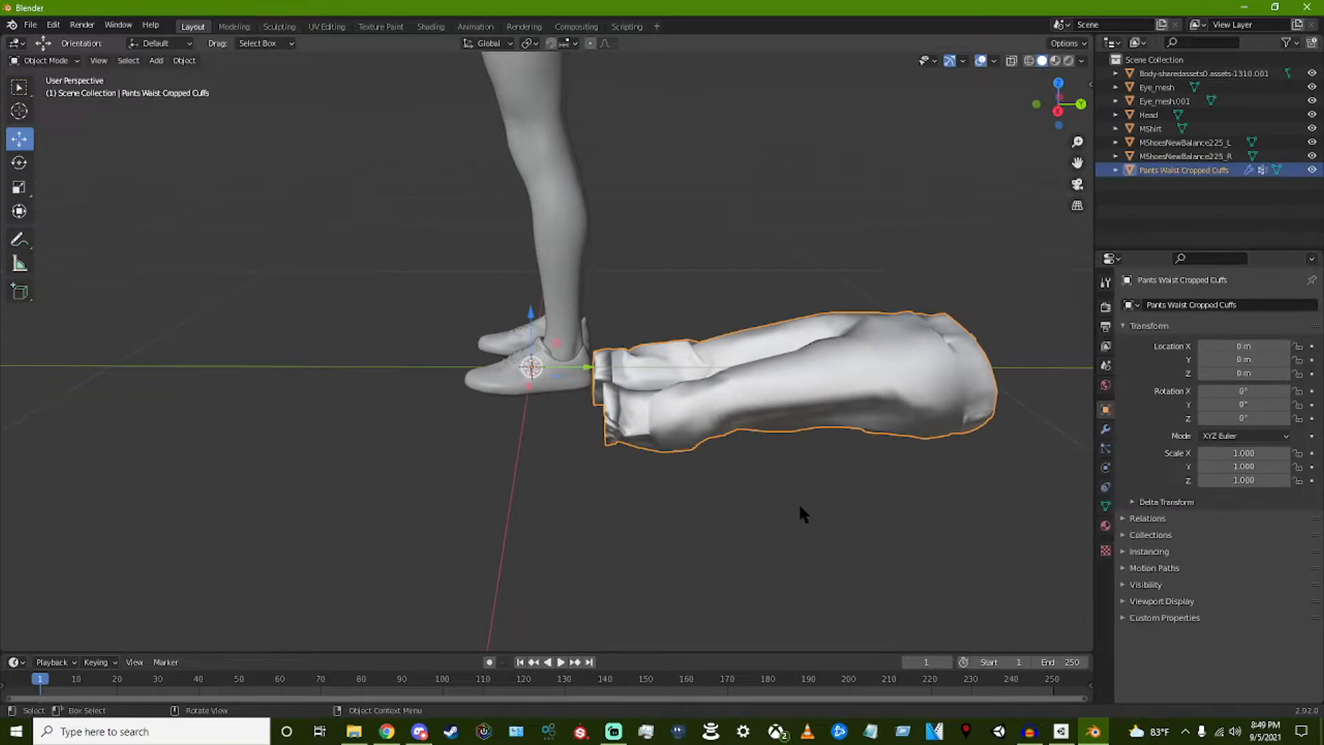
pyautogui.click(1092, 81)
pyautogui.click(1091, 85)
pyautogui.click(913, 350)
pyautogui.moveTo(510, 320); pyautogui.dragTo(453, 359)
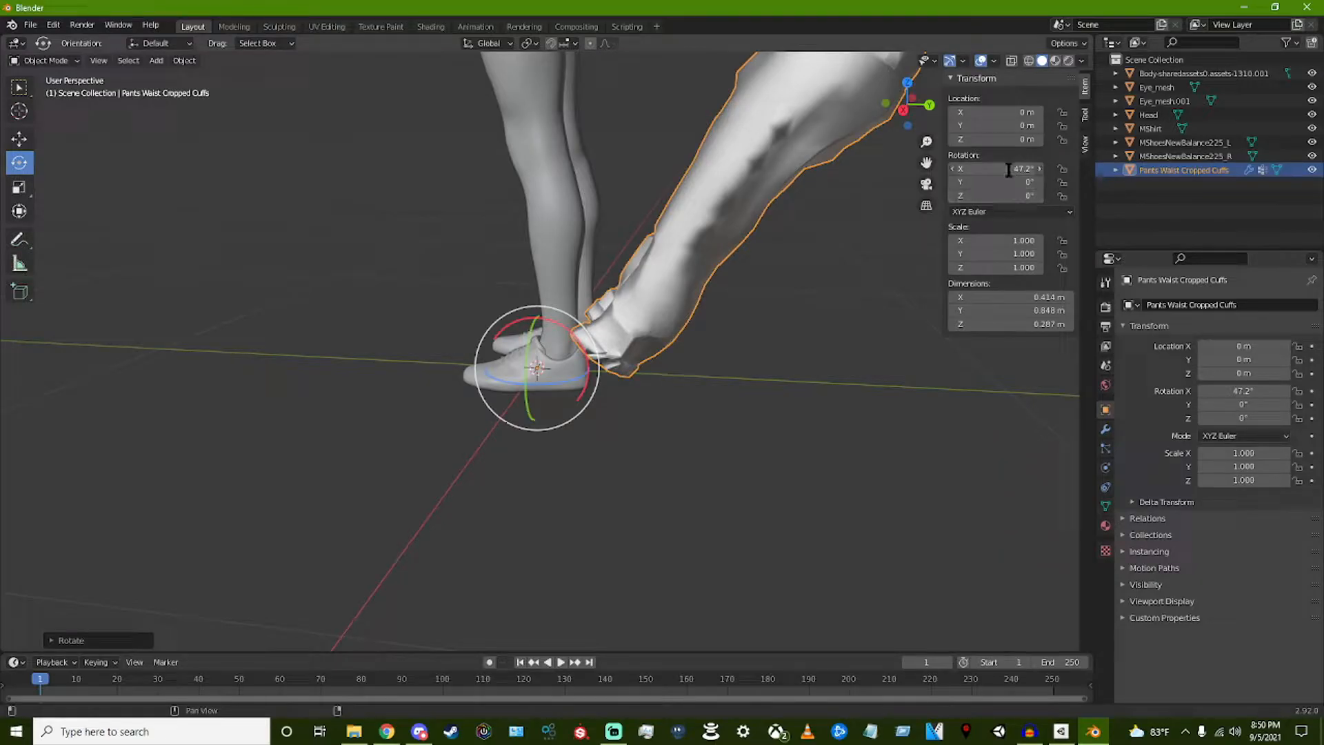
pyautogui.click(1008, 169)
pyautogui.moveTo(951, 169); pyautogui.dragTo(984, 170)
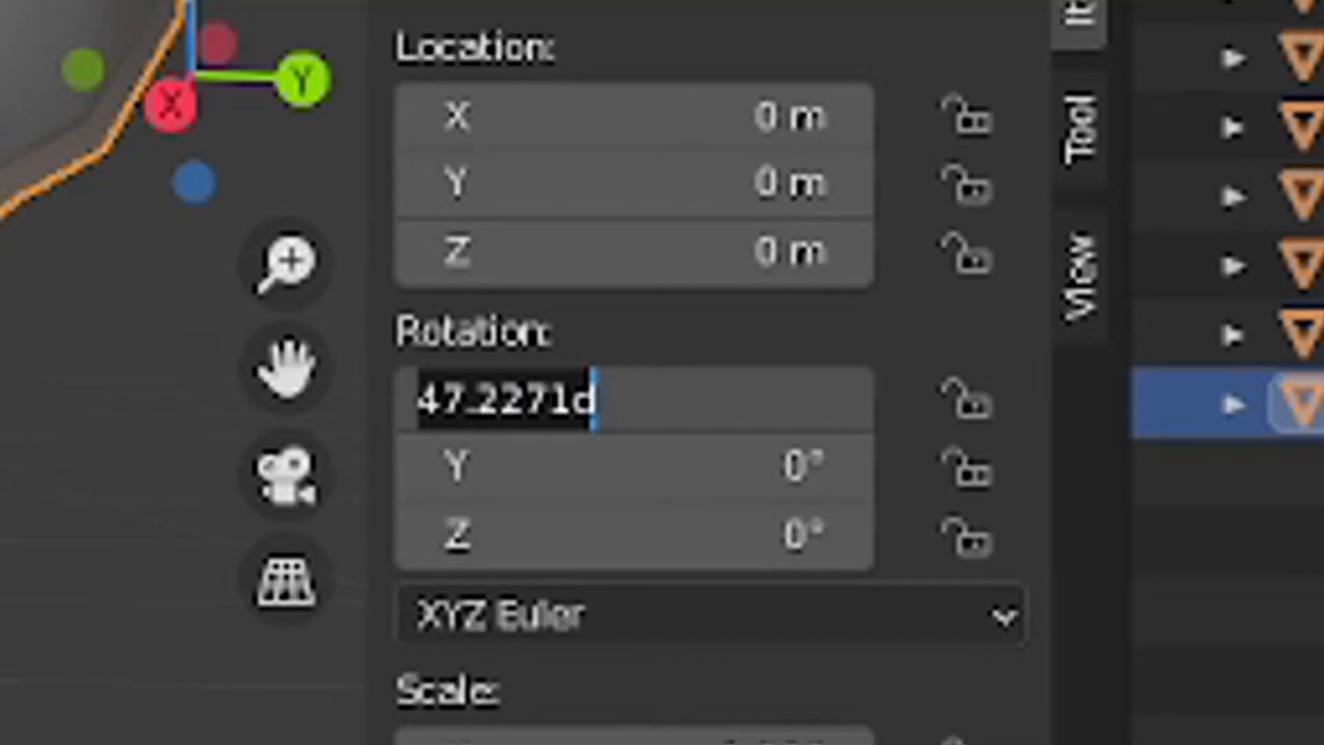
pyautogui.write('90')
pyautogui.press('Return')
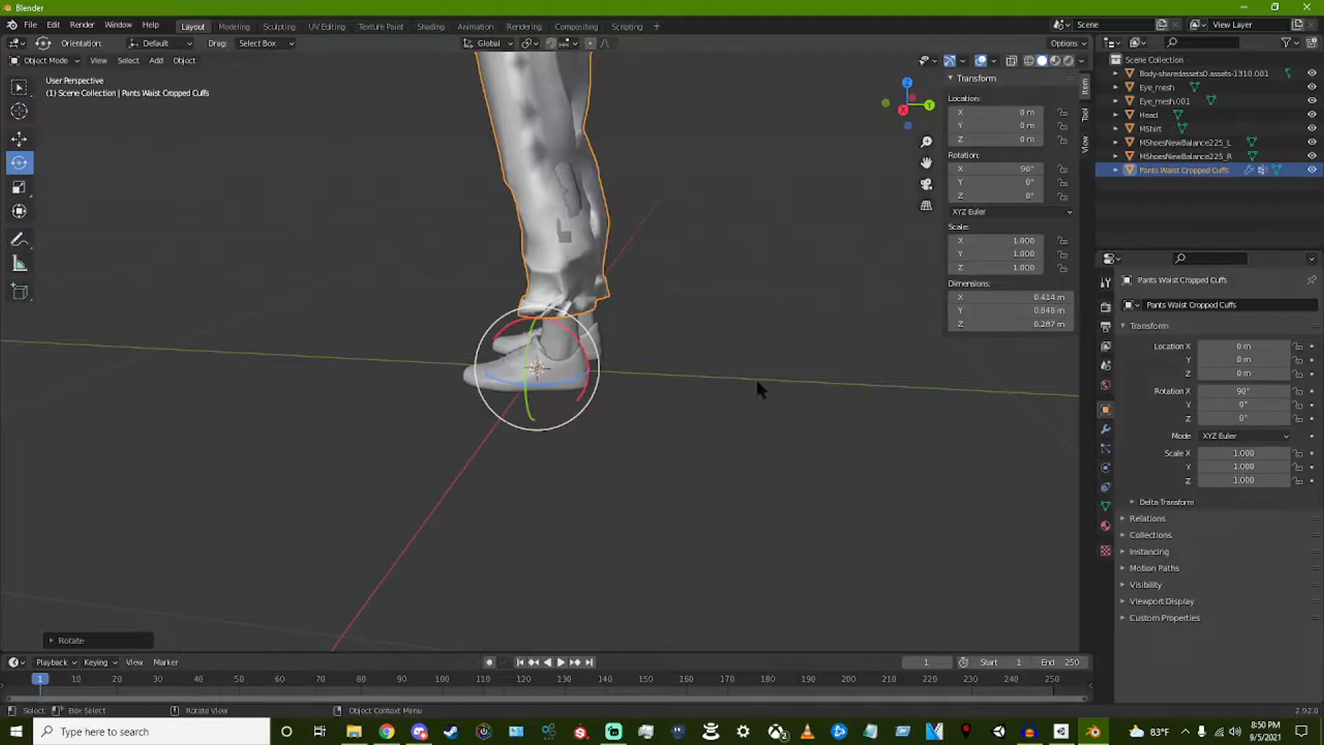
# Step: Edit the pants mesh and move vertices on the character's left leg outward to cover the exposed skin patch above the knee
pyautogui.scroll(3, 620, 336)
pyautogui.moveTo(613, 353); pyautogui.dragTo(918, 334, button='middle')
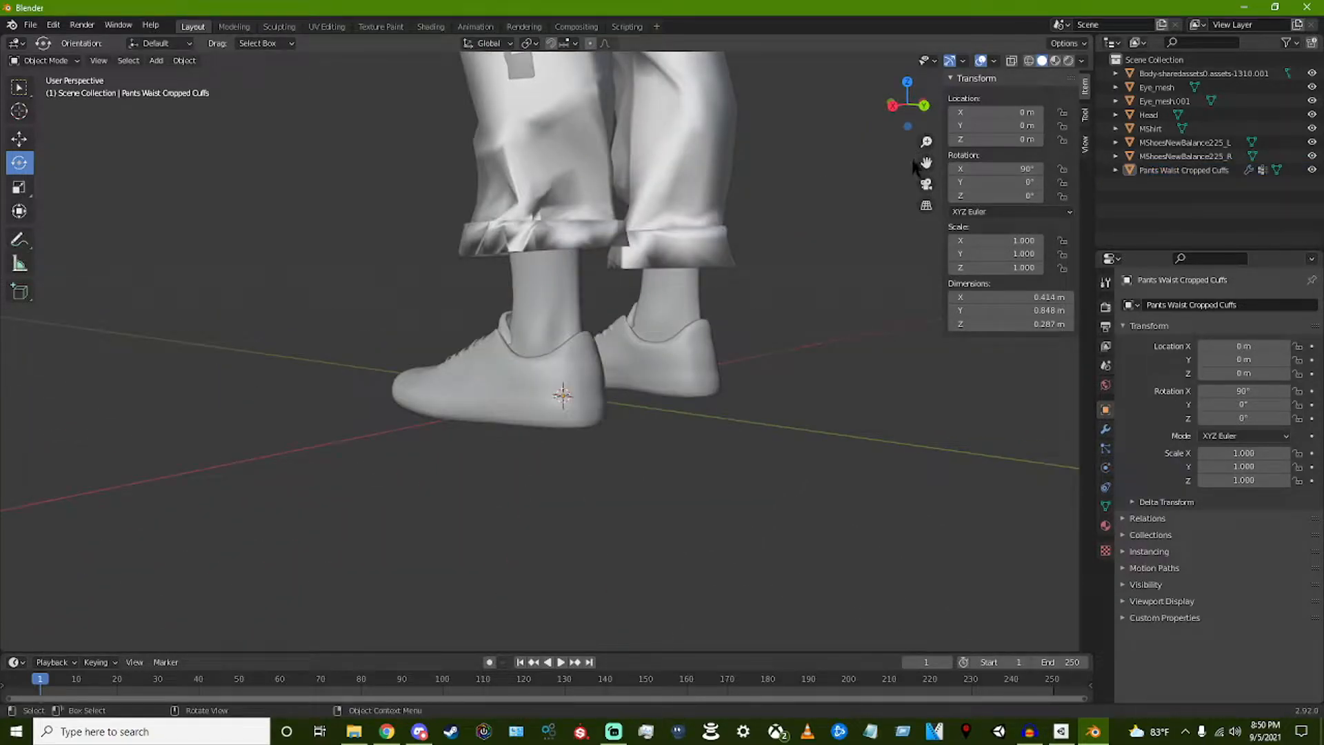
pyautogui.moveTo(924, 162); pyautogui.dragTo(925, 435)
pyautogui.click(647, 359)
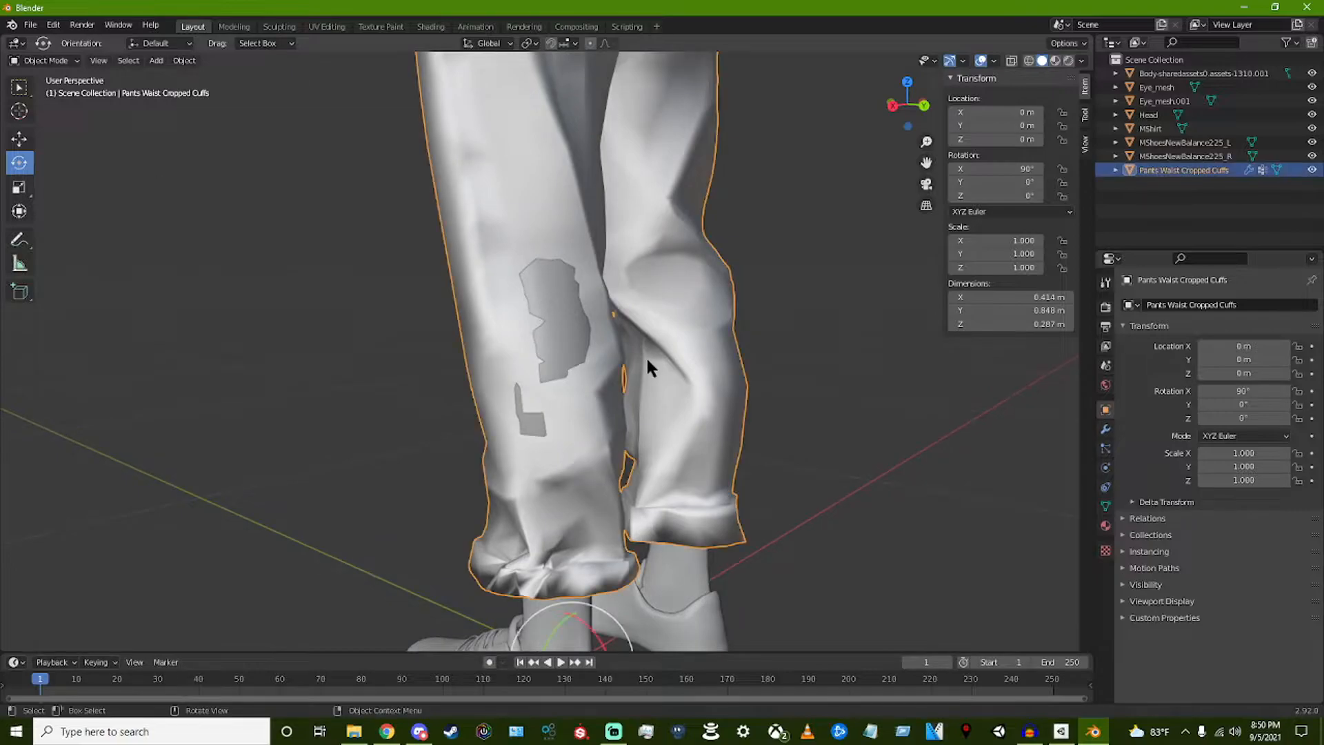
pyautogui.press('Tab')
pyautogui.moveTo(716, 296); pyautogui.dragTo(148, 150, button='middle')
pyautogui.scroll(-4, 631, 352)
pyautogui.scroll(2, 617, 345)
pyautogui.scroll(4, 599, 287)
pyautogui.click(475, 319)
pyautogui.moveTo(605, 416); pyautogui.dragTo(636, 429)
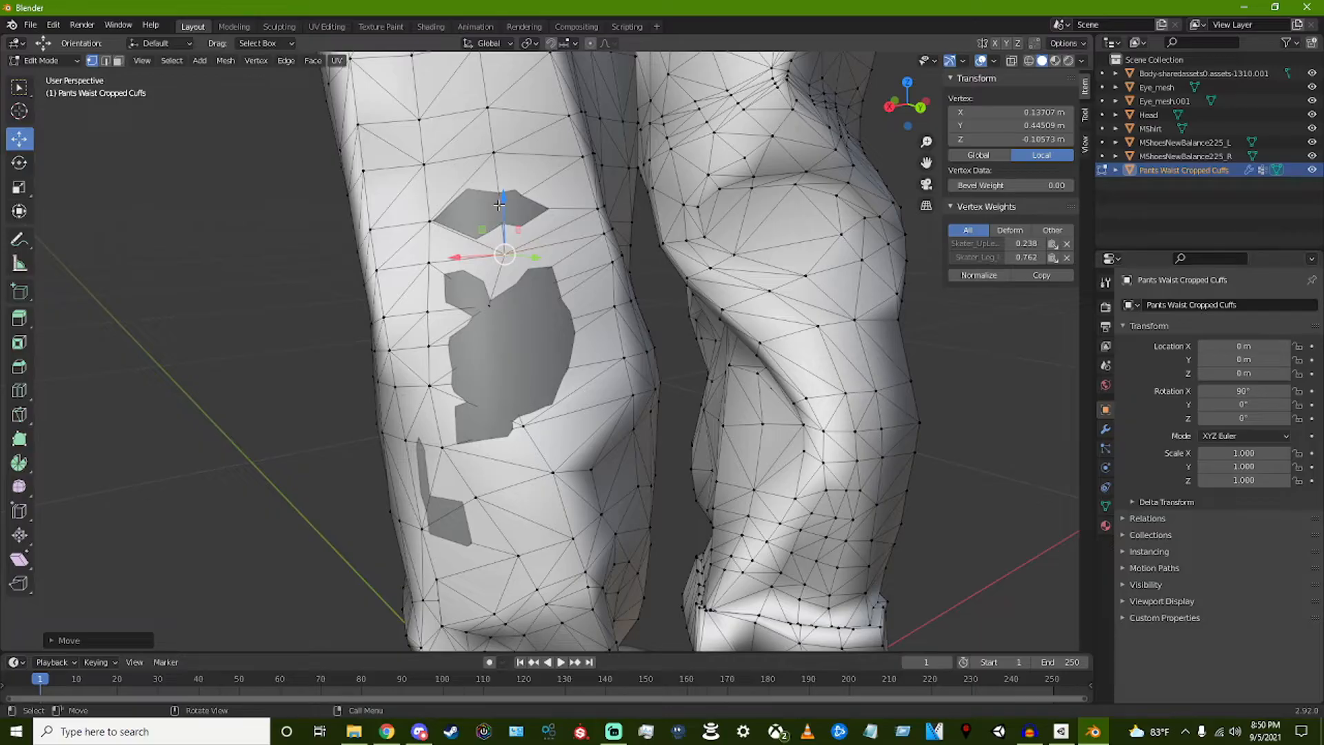
pyautogui.moveTo(538, 209); pyautogui.dragTo(520, 245)
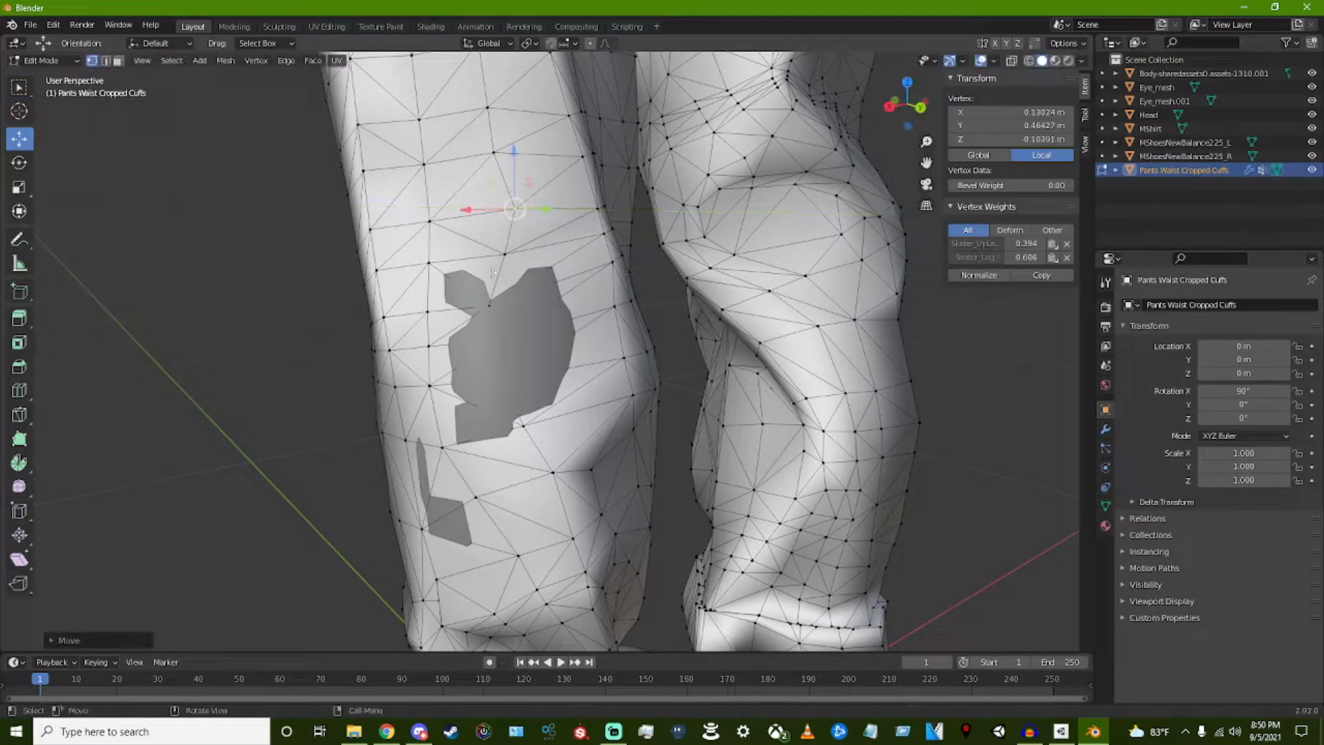
# Step: Pull the vertices around the large exposed skin patch at the left knee and shin outward to cover the leg
pyautogui.click(486, 312)
pyautogui.moveTo(518, 316); pyautogui.dragTo(525, 317)
pyautogui.click(504, 344)
pyautogui.moveTo(533, 352); pyautogui.dragTo(555, 447)
pyautogui.click(513, 384)
pyautogui.click(518, 421)
pyautogui.moveTo(554, 447); pyautogui.dragTo(599, 429, button='middle')
pyautogui.click(564, 455)
pyautogui.moveTo(538, 459); pyautogui.dragTo(531, 459)
pyautogui.click(519, 460)
pyautogui.click(544, 360)
pyautogui.moveTo(522, 357); pyautogui.dragTo(518, 357)
# Step: Move vertices on the character's right pant leg outward where the body pokes through the fabric
pyautogui.moveTo(518, 357); pyautogui.dragTo(414, 353, button='middle')
pyautogui.scroll(-1, 676, 345)
pyautogui.click(800, 311)
pyautogui.moveTo(803, 313); pyautogui.dragTo(606, 214, button='middle')
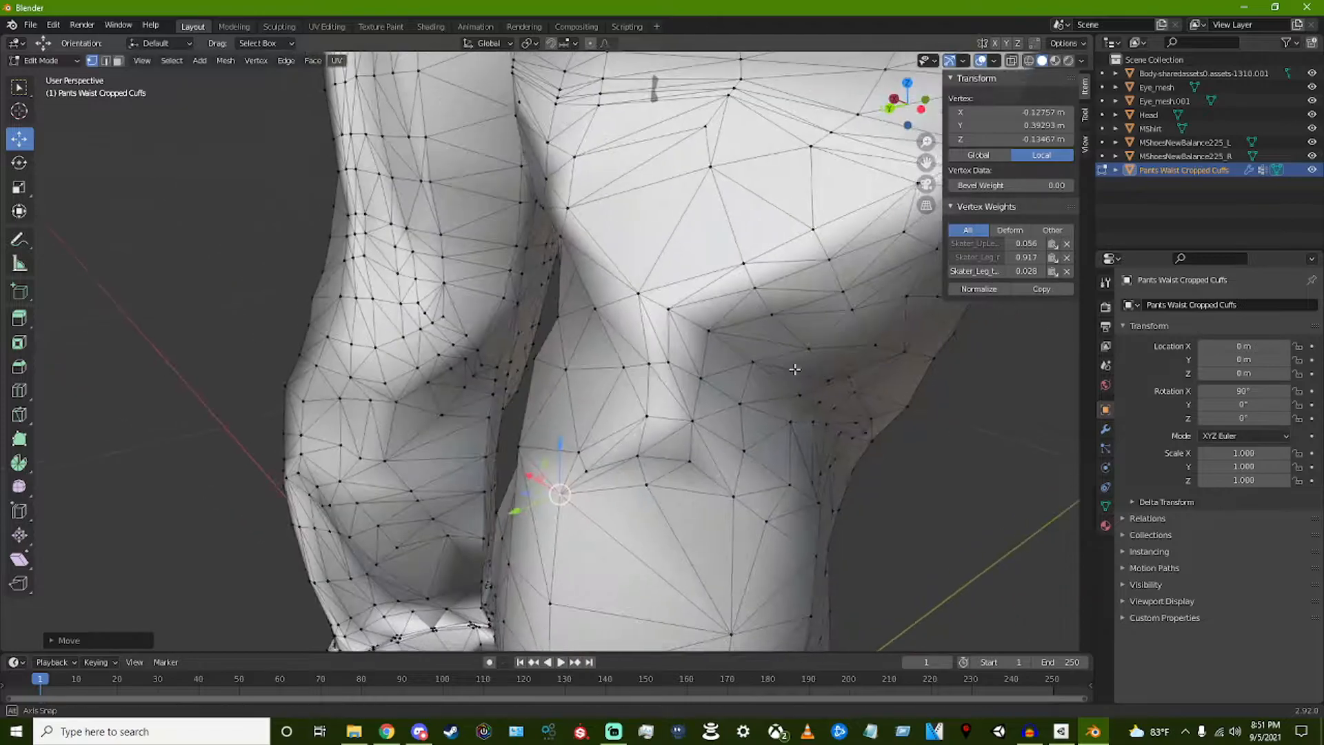
pyautogui.click(606, 206)
pyautogui.scroll(4, 606, 207)
pyautogui.moveTo(159, 296); pyautogui.dragTo(738, 291, button='middle')
pyautogui.moveTo(738, 291); pyautogui.dragTo(741, 293)
pyautogui.click(700, 324)
pyautogui.scroll(-4, 701, 325)
pyautogui.moveTo(700, 324); pyautogui.dragTo(480, 164, button='middle')
# Step: Adjust the remaining pants vertices where the body still shows through, and return to Object Mode
pyautogui.click(621, 126)
pyautogui.scroll(4, 726, 106)
pyautogui.scroll(-5, 725, 106)
pyautogui.moveTo(481, 164); pyautogui.dragTo(544, 268)
pyautogui.scroll(5, 544, 269)
pyautogui.scroll(-6, 544, 268)
pyautogui.moveTo(544, 268); pyautogui.dragTo(757, 316, button='middle')
pyautogui.click(651, 262)
pyautogui.scroll(3, 651, 278)
pyautogui.hotkey('alt', 'a')
pyautogui.press('Tab')
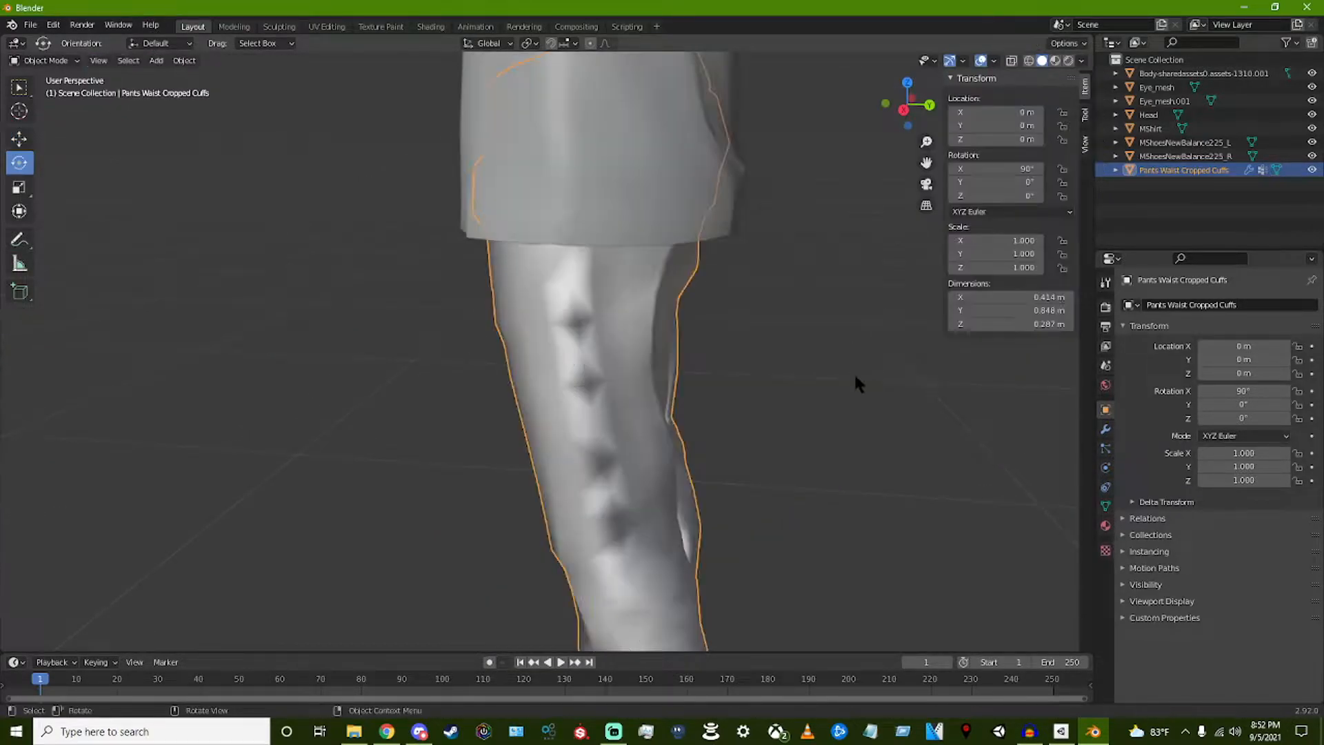
# Step: Examine the edited pants from all sides for places where the body still pokes through
pyautogui.moveTo(758, 414); pyautogui.dragTo(798, 386, button='middle')
pyautogui.scroll(-3, 731, 443)
pyautogui.scroll(3, 733, 441)
pyautogui.scroll(-4, 732, 441)
pyautogui.scroll(3, 621, 345)
pyautogui.moveTo(621, 345); pyautogui.dragTo(240, 355, button='middle')
pyautogui.scroll(4, 246, 414)
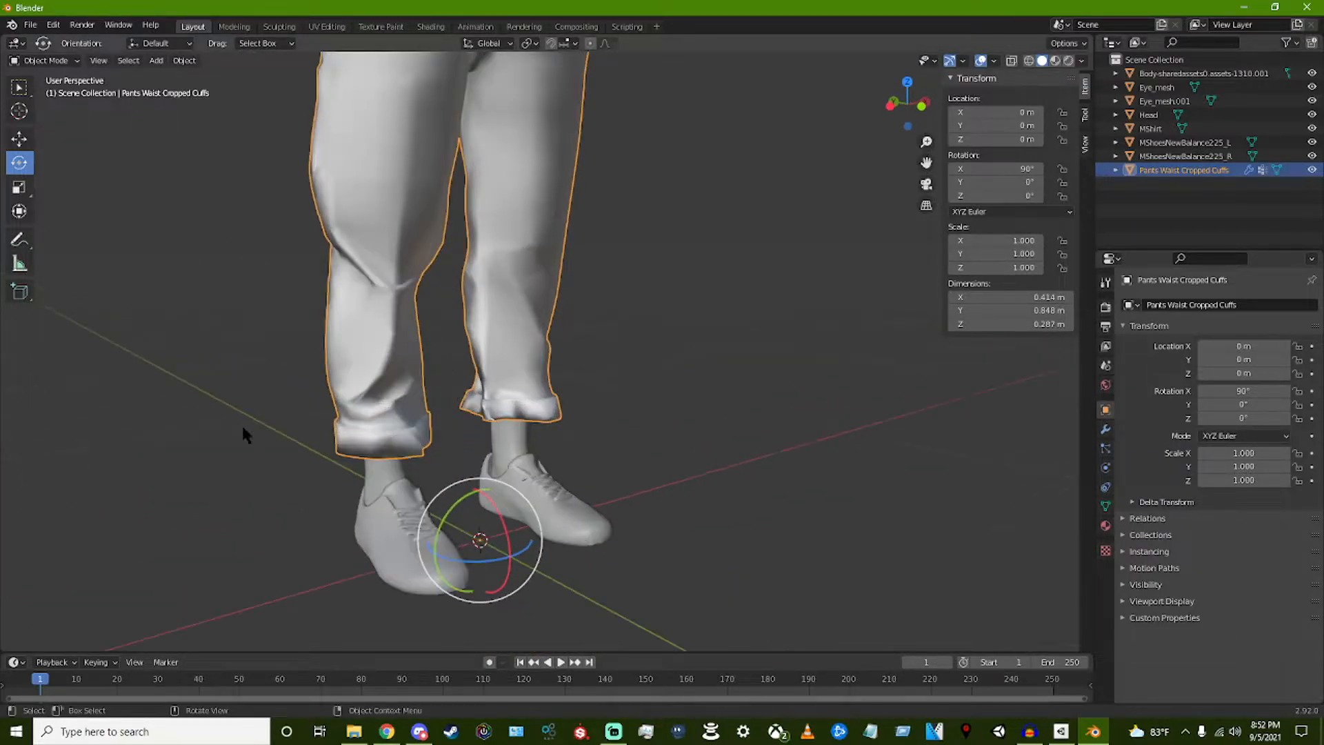
pyautogui.moveTo(345, 393); pyautogui.dragTo(829, 264, button='middle')
pyautogui.scroll(3, 600, 365)
pyautogui.scroll(-5, 829, 264)
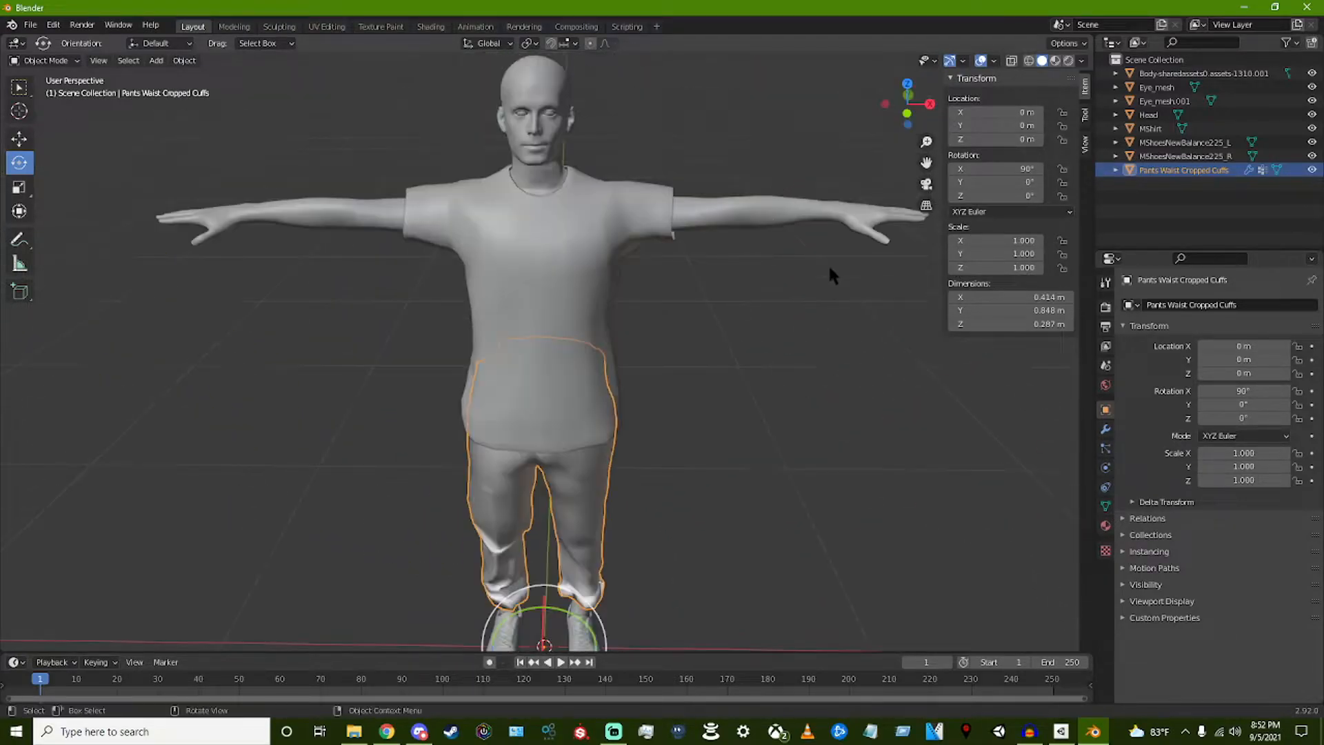
# Step: Import the Backwards Dad Hat hair FBX model onto the character's head
pyautogui.scroll(2, 762, 295)
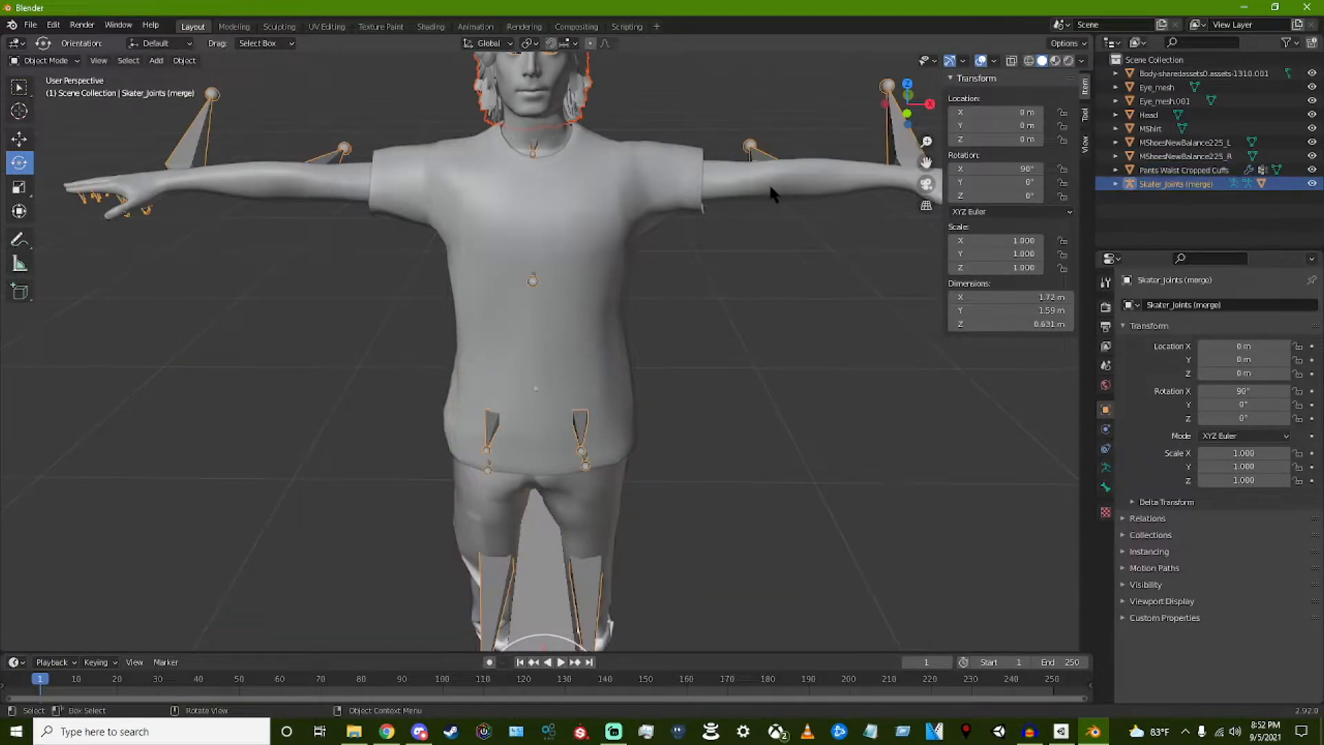
pyautogui.moveTo(926, 163); pyautogui.dragTo(943, 166)
pyautogui.moveTo(778, 254); pyautogui.dragTo(645, 267, button='middle')
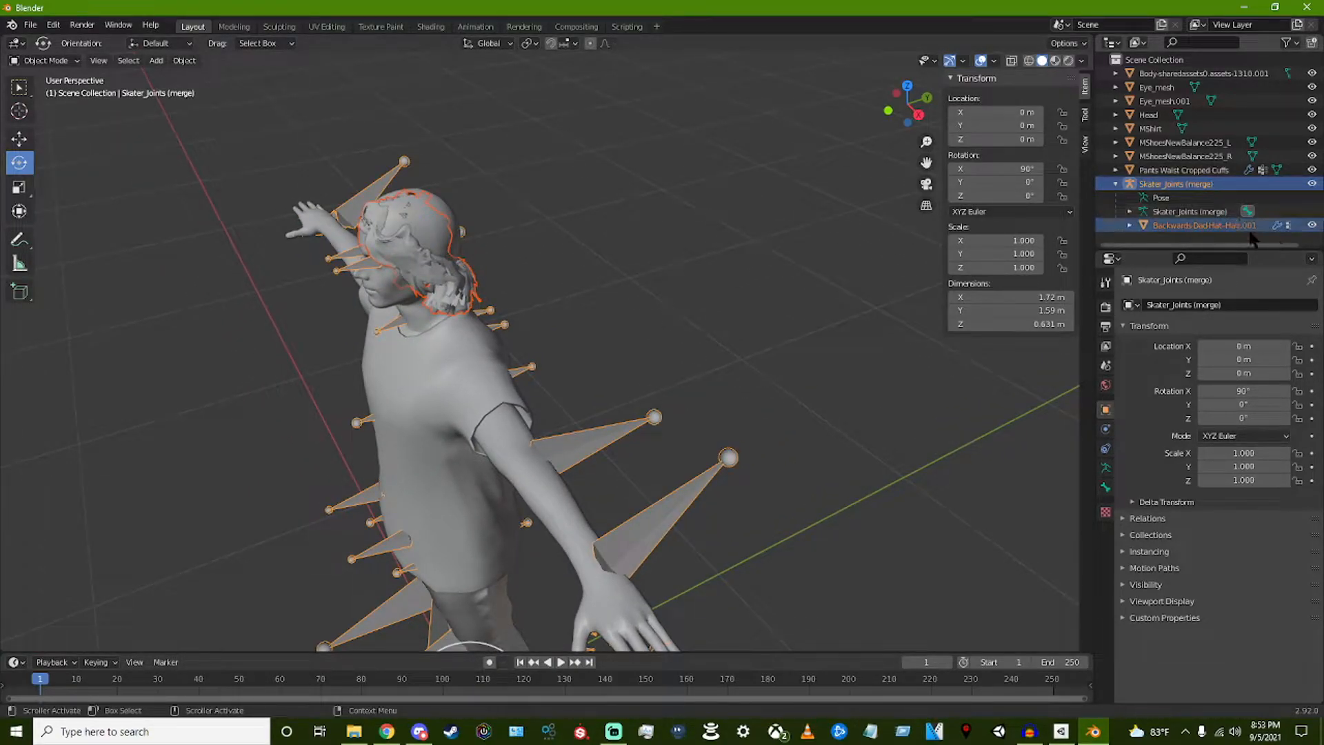
# Step: Delete the hair's Skater_Joints (merge) armature and set the hair mesh's X rotation to 90°
pyautogui.rightClick(1173, 211)
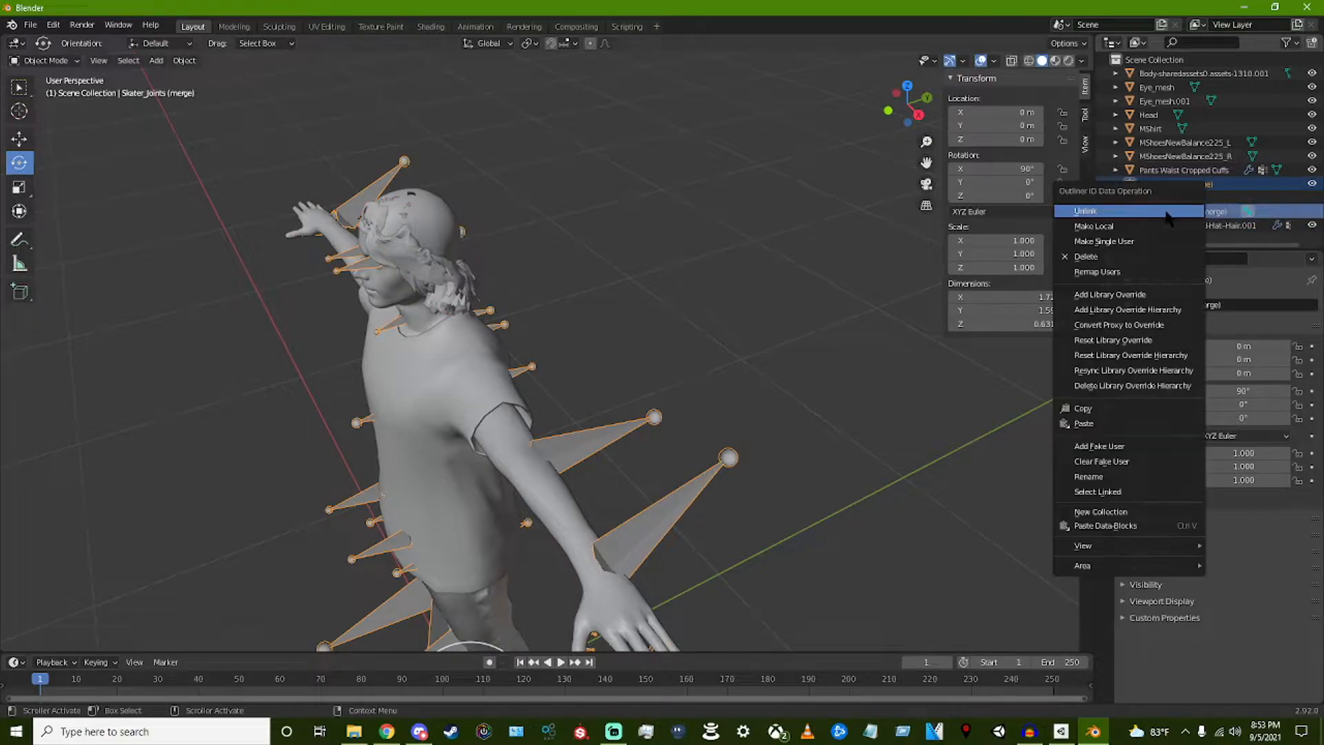
pyautogui.click(1118, 258)
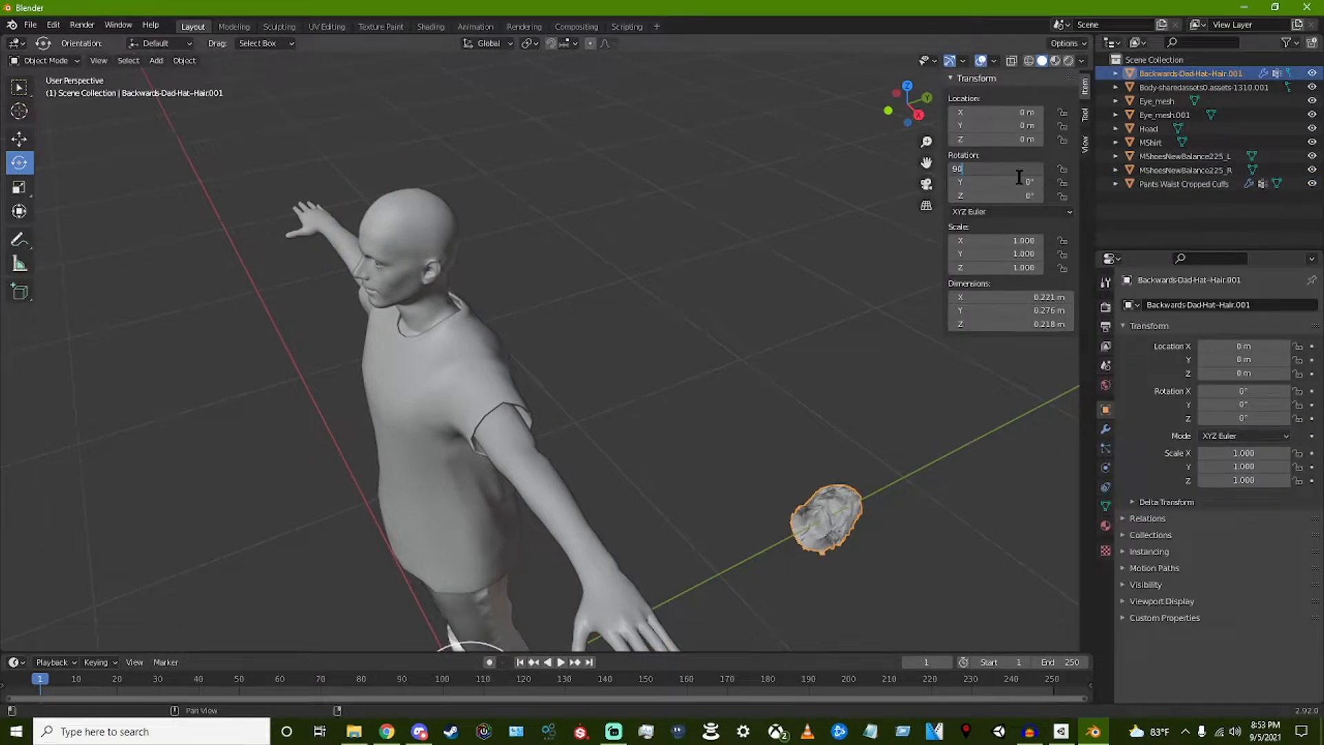
pyautogui.press('Return')
pyautogui.moveTo(862, 262); pyautogui.dragTo(722, 342, button='middle')
pyautogui.moveTo(766, 240); pyautogui.dragTo(690, 227, button='middle')
# Step: Import the Backwards Dad Hat cap FBX model onto the character's head
pyautogui.click(31, 25)
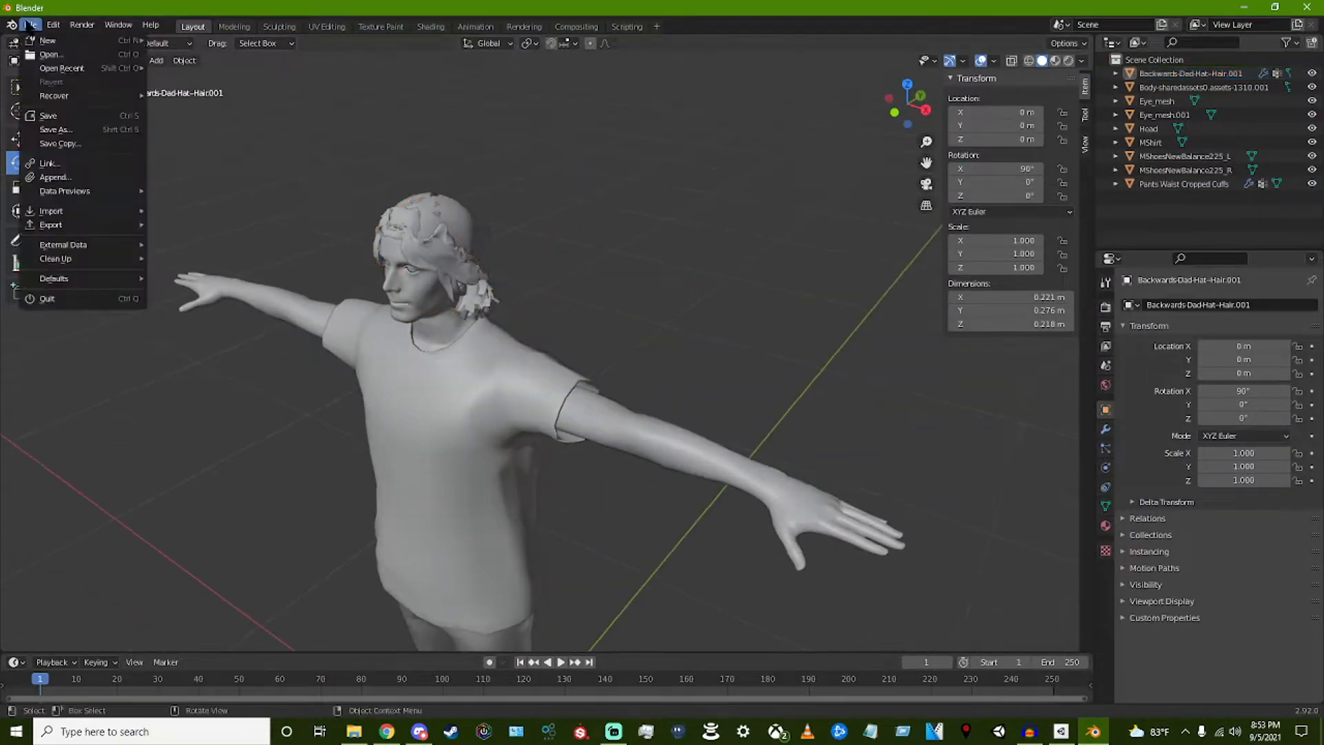
pyautogui.click(30, 26)
pyautogui.moveTo(55, 211)
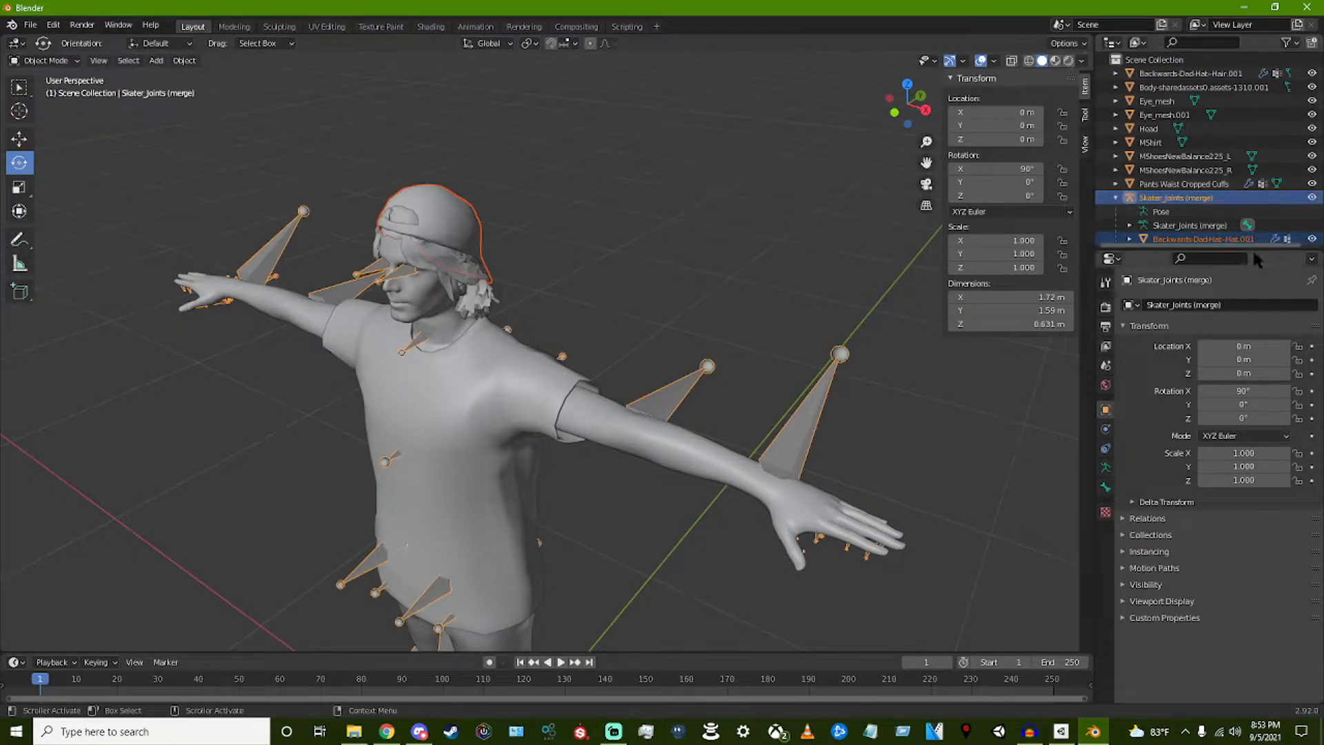
# Step: Delete the hat's Skater_Joints (merge) armature and set the hat mesh's X rotation to 90°
pyautogui.rightClick(1200, 228)
pyautogui.rightClick(1172, 227)
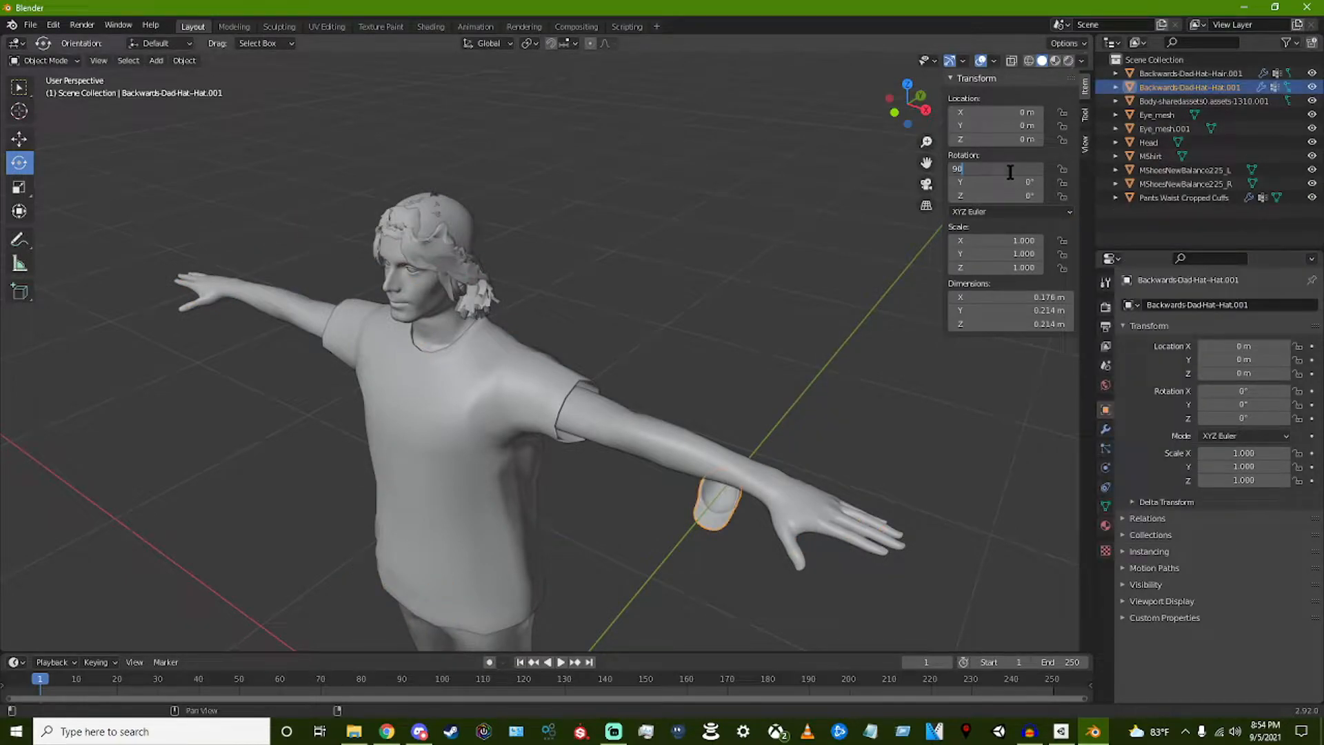
pyautogui.press('Return')
pyautogui.click(592, 254)
pyautogui.keyDown('alt'); pyautogui.moveTo(591, 254); pyautogui.dragTo(669, 417, button='middle'); pyautogui.keyUp('alt')
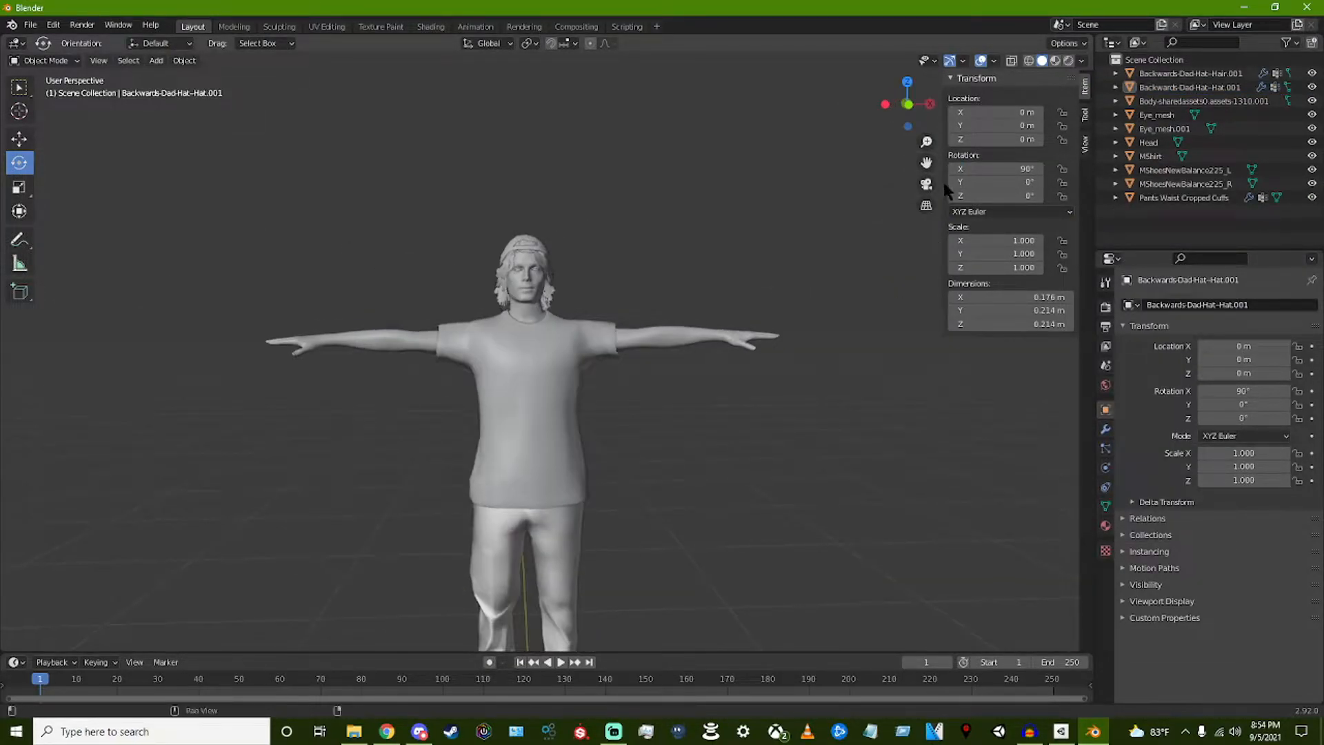
pyautogui.keyDown('shift'); pyautogui.scroll(-3, 861, 282); pyautogui.keyUp('shift')
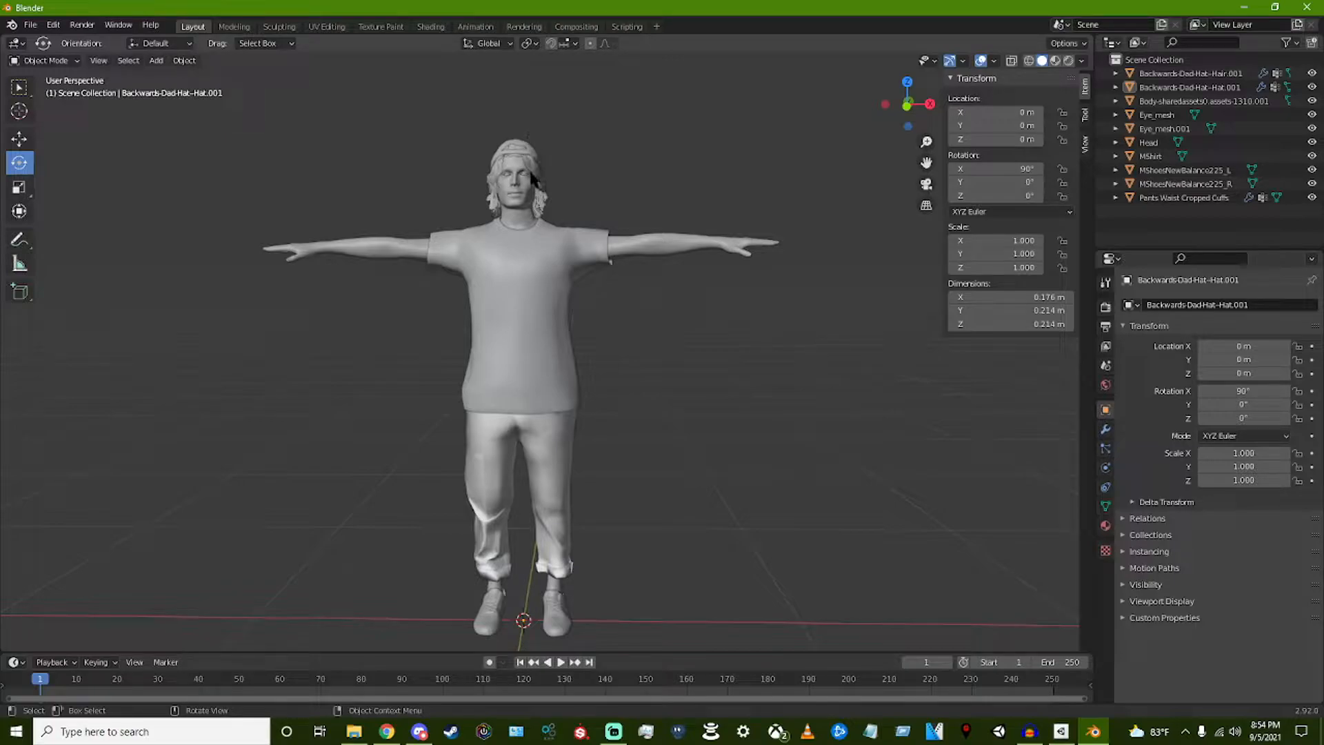
pyautogui.scroll(-2, 511, 303)
# Step: Export the assembled character as the FBX file DontBuyNPCs into the desktop's NPC > T-Pose Models folder
pyautogui.click(30, 25)
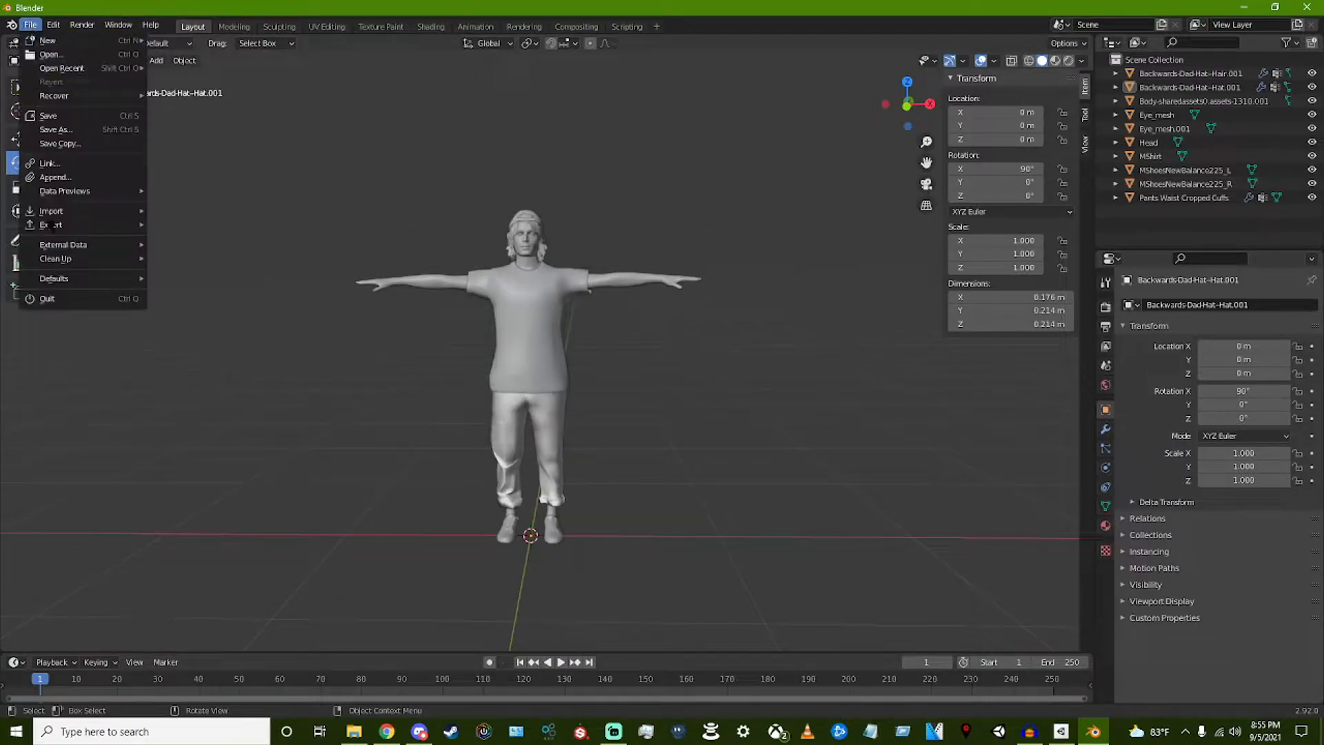
pyautogui.moveTo(76, 225)
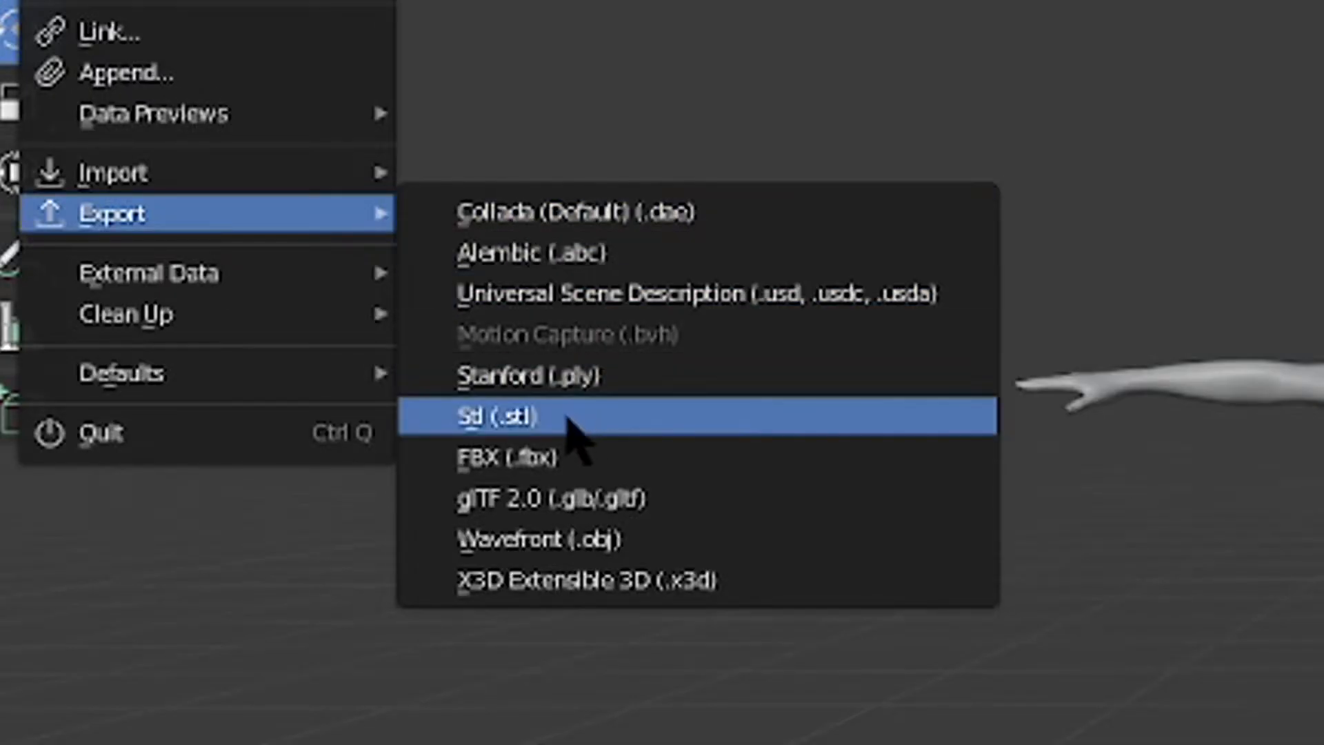
pyautogui.click(537, 460)
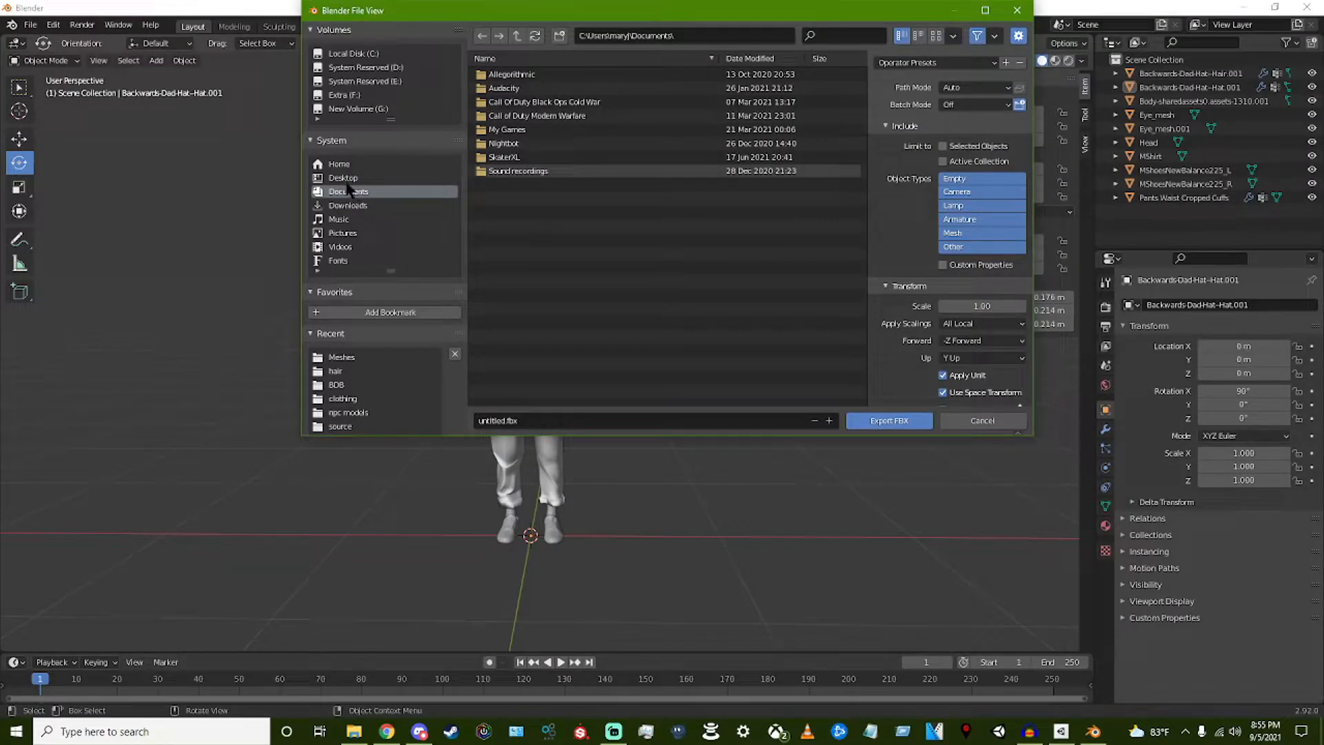
pyautogui.click(345, 178)
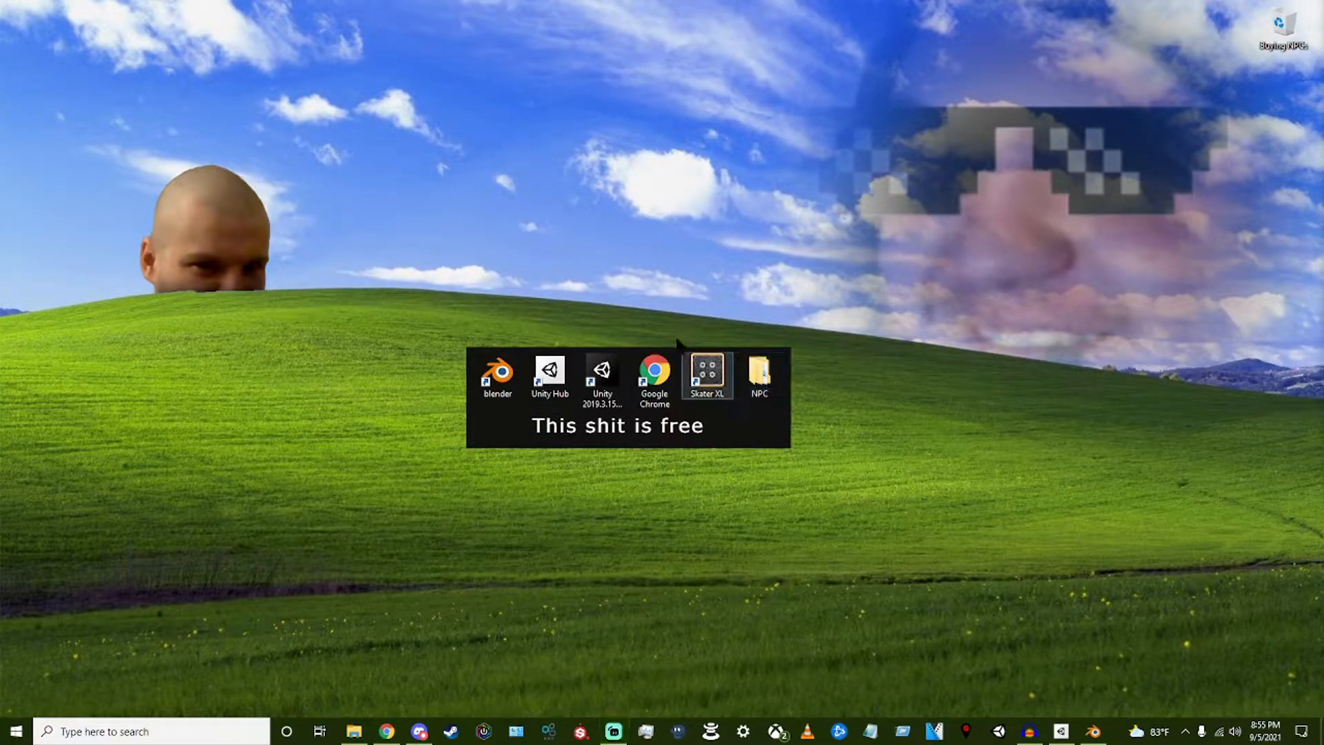
pyautogui.doubleClick(741, 375)
pyautogui.doubleClick(739, 303)
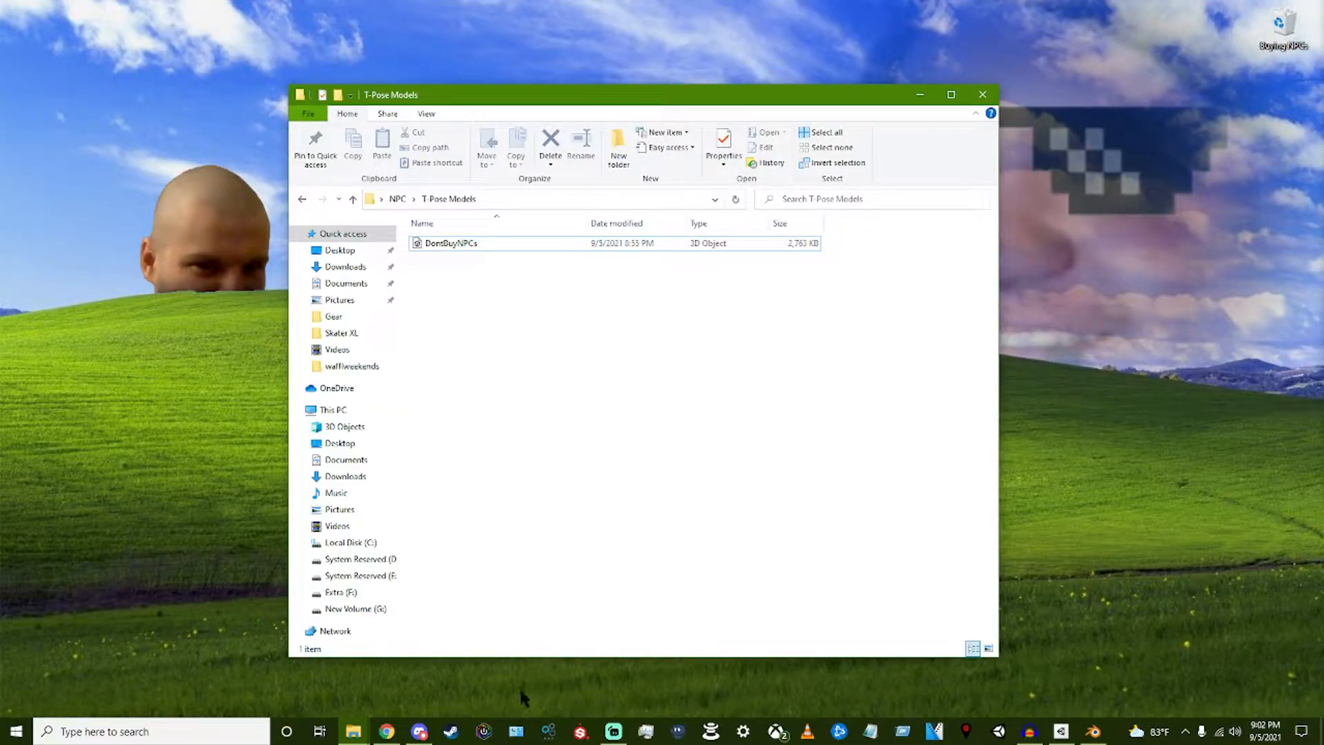
# Step: Switch to Mixamo in Chrome, upload the DontBuyNPCs character file and accept its orientation in the Auto-Rigger
pyautogui.click(388, 732)
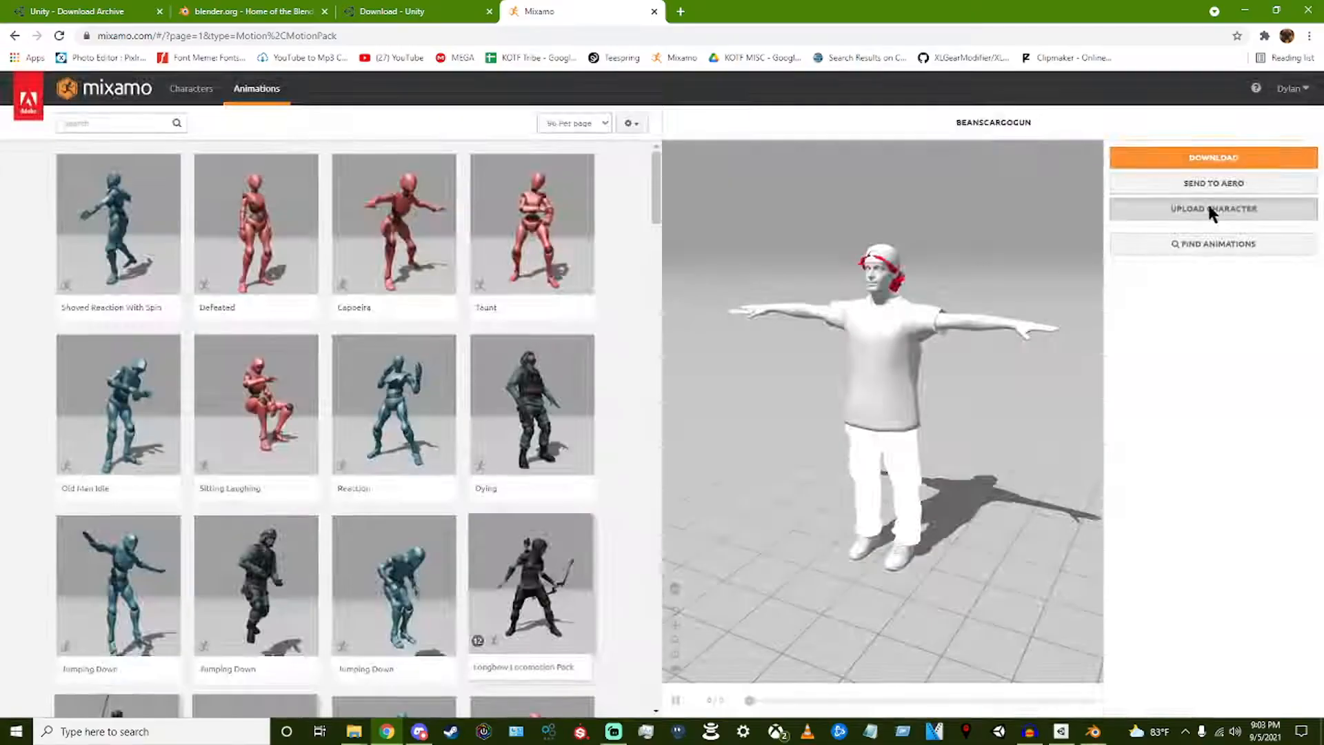
pyautogui.click(1208, 209)
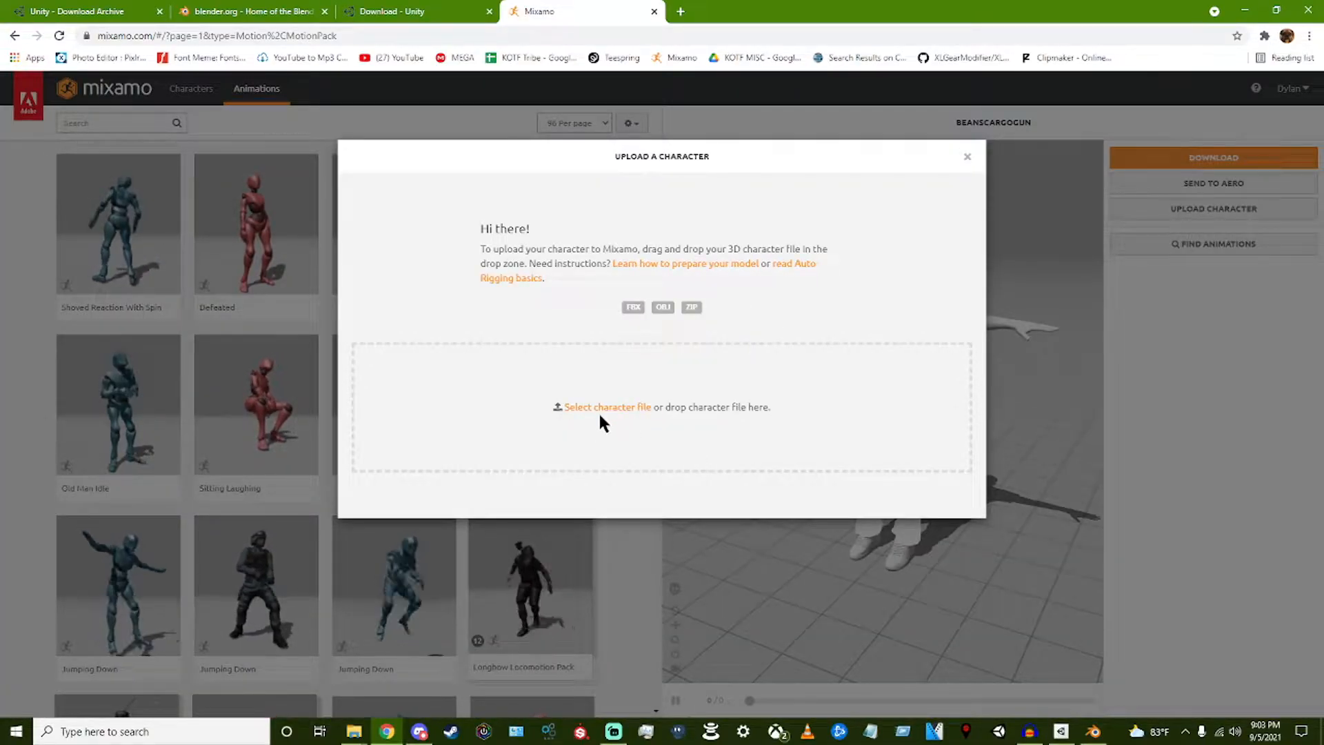
pyautogui.click(616, 408)
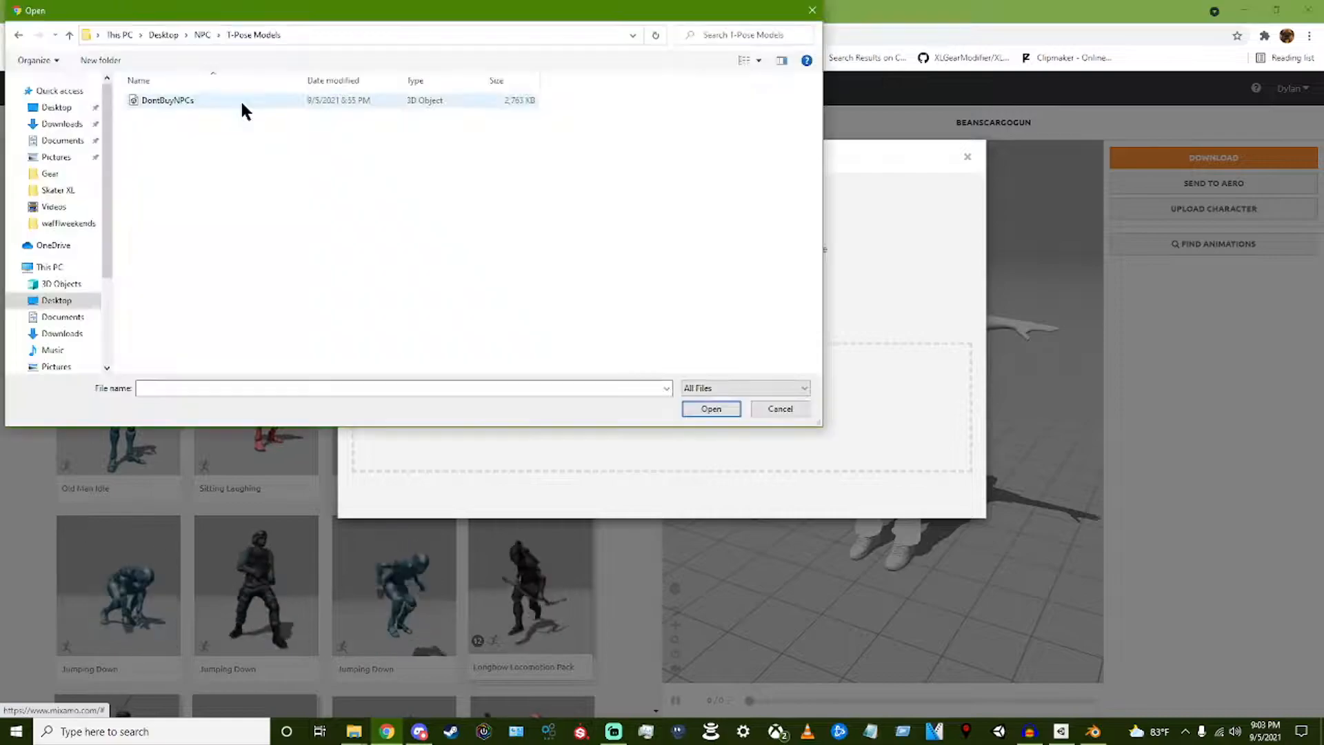
pyautogui.click(241, 102)
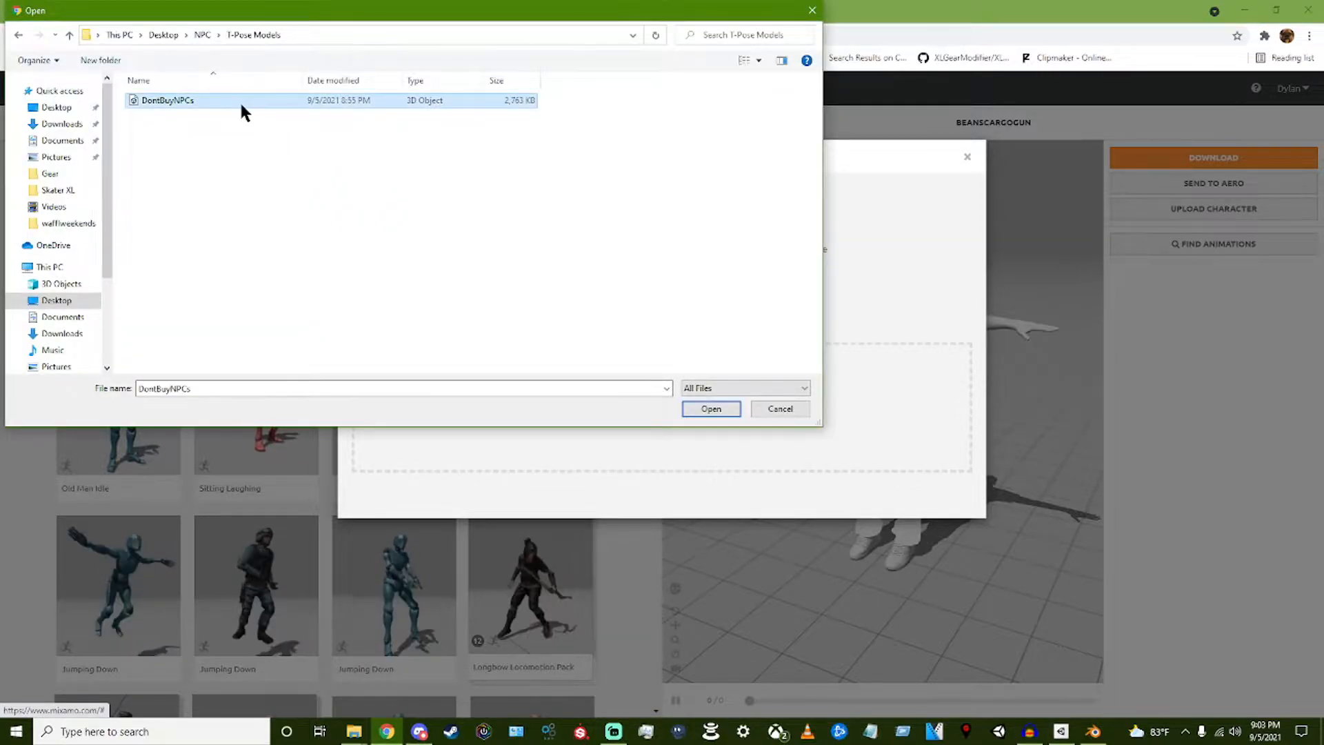
pyautogui.click(699, 407)
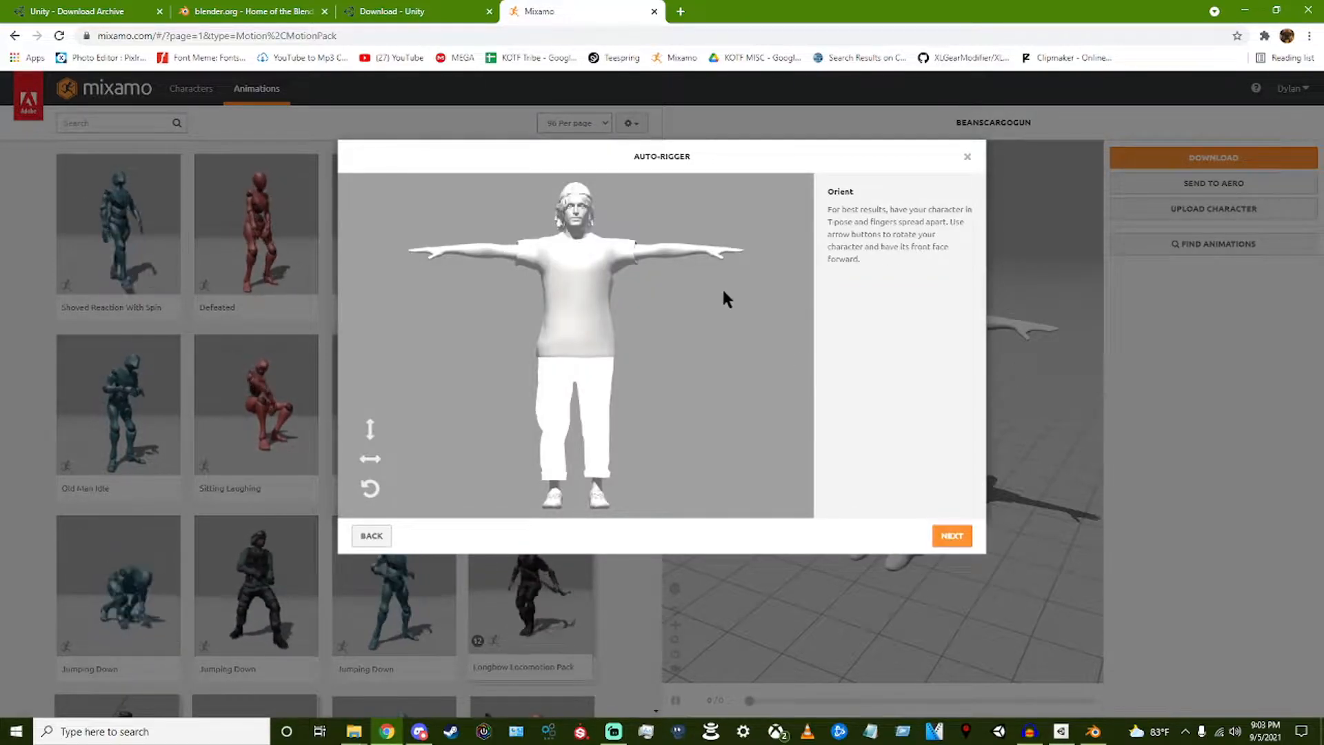
pyautogui.click(952, 537)
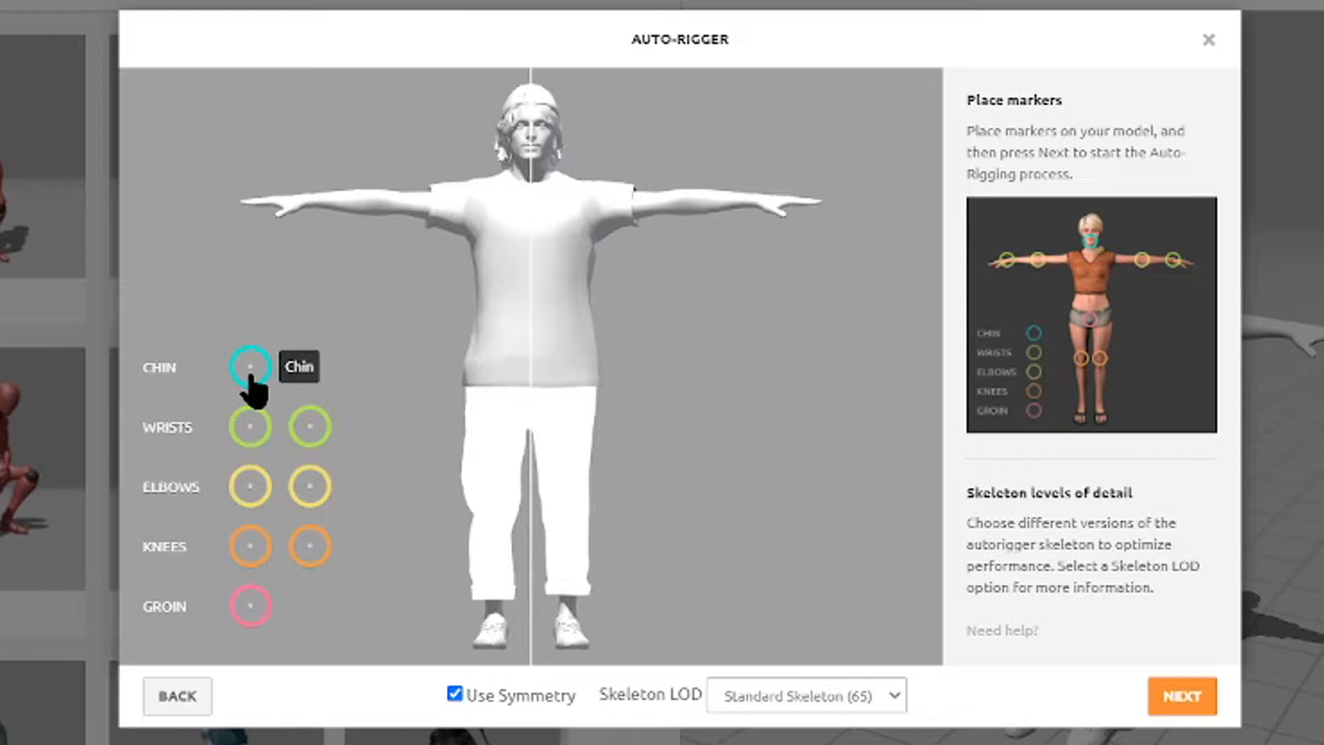
# Step: Place the chin, wrist, elbow, knee and groin markers on the matching points of the character's body
pyautogui.moveTo(250, 378)
pyautogui.mouseDown()
pyautogui.moveTo(582, 177)
pyautogui.moveTo(528, 143)
pyautogui.moveTo(532, 162)
pyautogui.mouseUp()
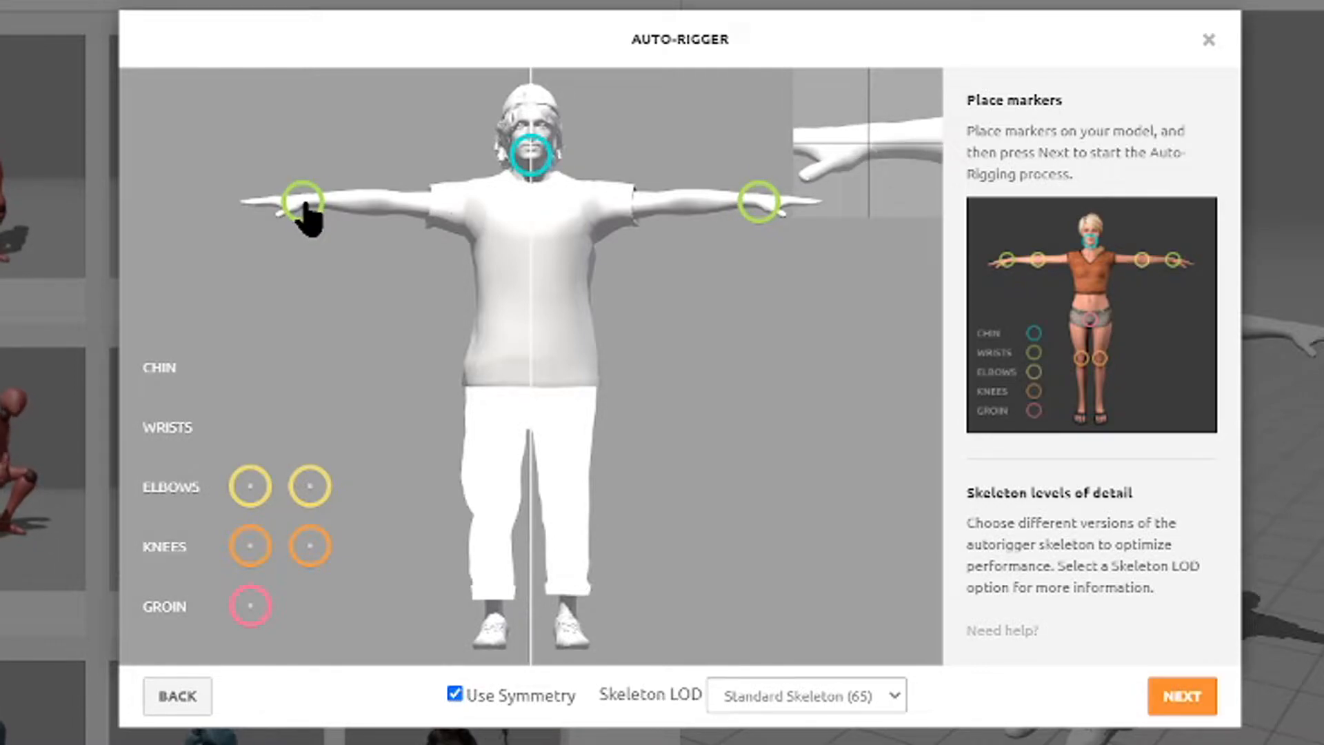
pyautogui.moveTo(305, 211); pyautogui.dragTo(304, 201)
pyautogui.moveTo(242, 491)
pyautogui.mouseDown()
pyautogui.moveTo(390, 216)
pyautogui.moveTo(407, 222)
pyautogui.moveTo(398, 204)
pyautogui.mouseUp()
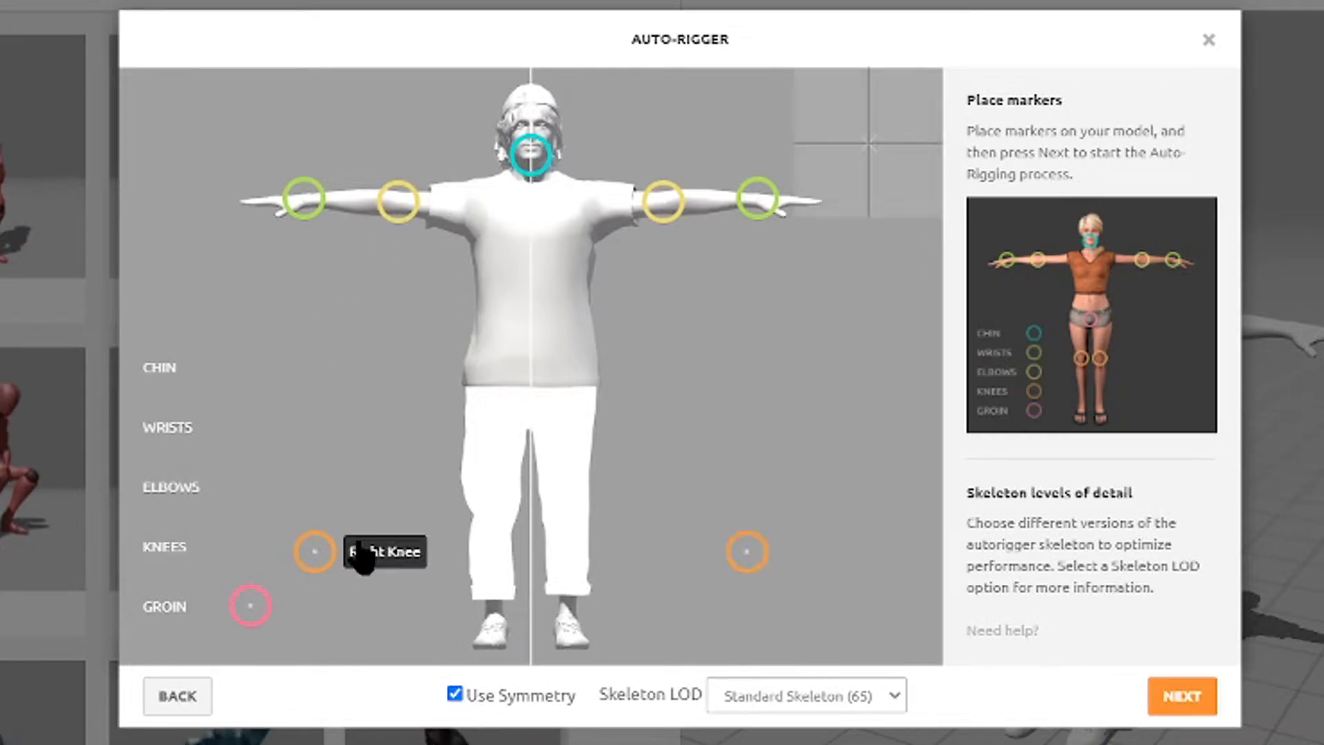
pyautogui.moveTo(491, 505); pyautogui.dragTo(570, 513)
pyautogui.click(455, 694)
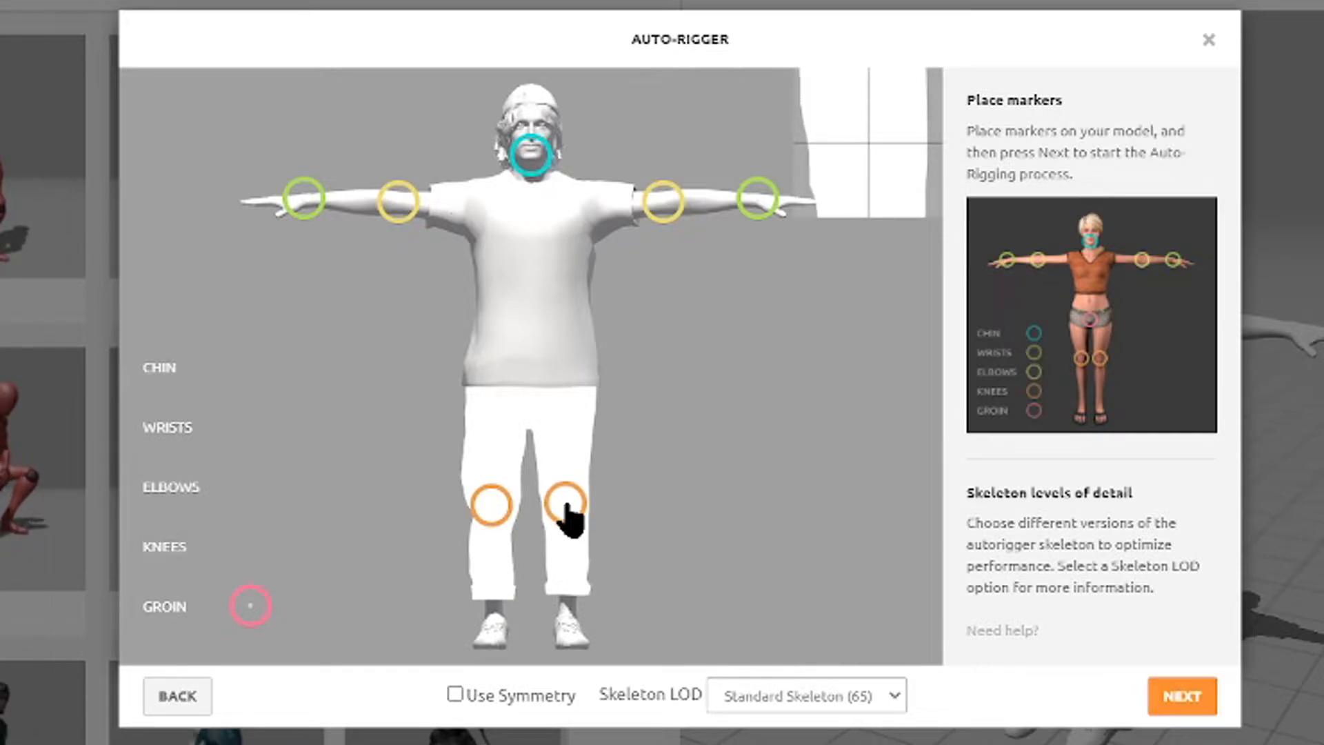
pyautogui.moveTo(250, 606)
pyautogui.mouseDown()
pyautogui.moveTo(357, 517)
pyautogui.moveTo(533, 416)
pyautogui.mouseUp()
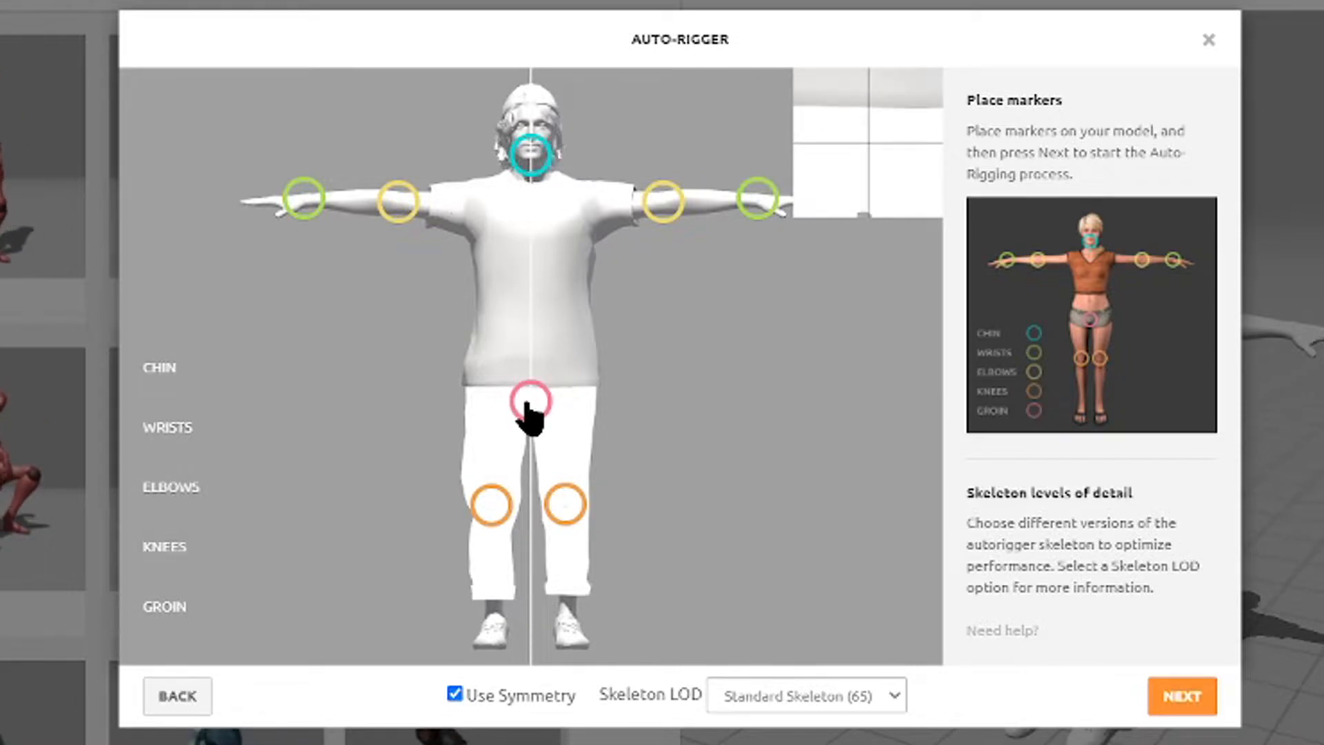
pyautogui.moveTo(527, 411); pyautogui.dragTo(529, 417)
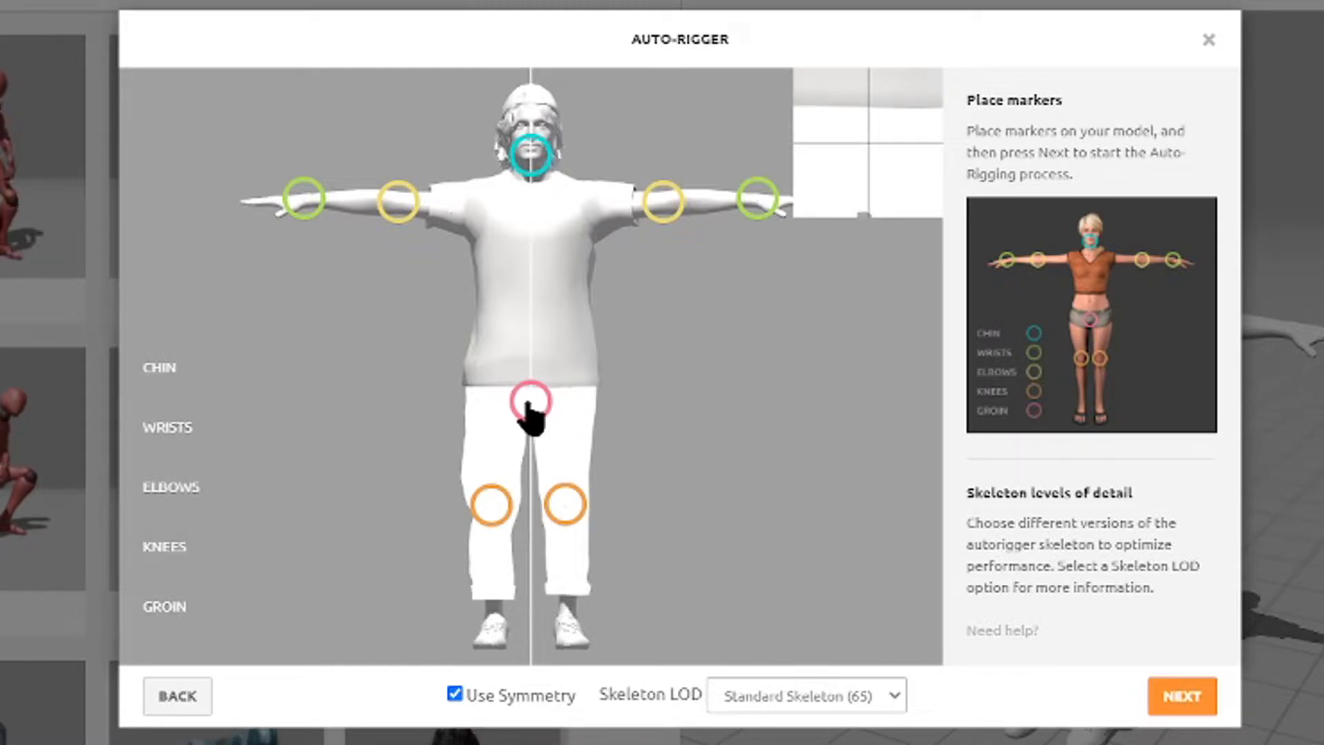
# Step: Run the auto-rigging with the Standard Skeleton (65) and accept the rigged character
pyautogui.click(1176, 697)
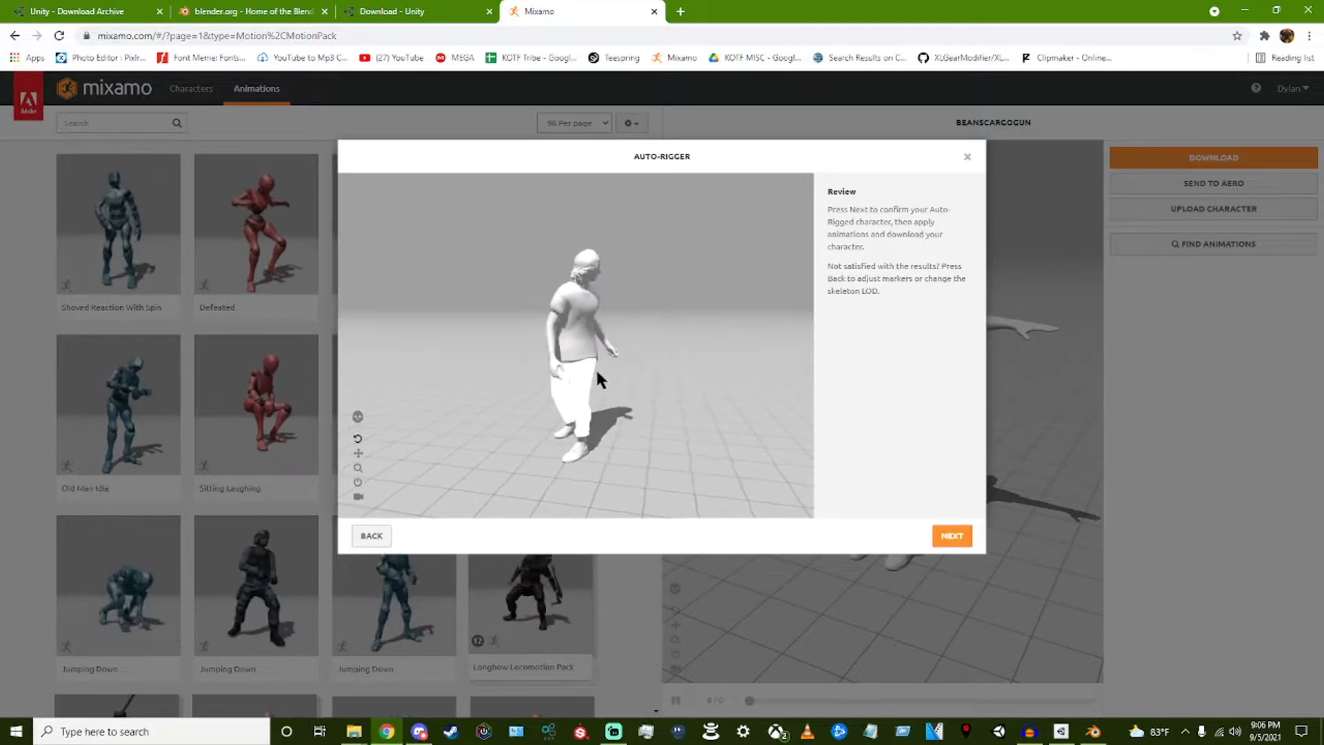
pyautogui.click(952, 536)
pyautogui.click(951, 536)
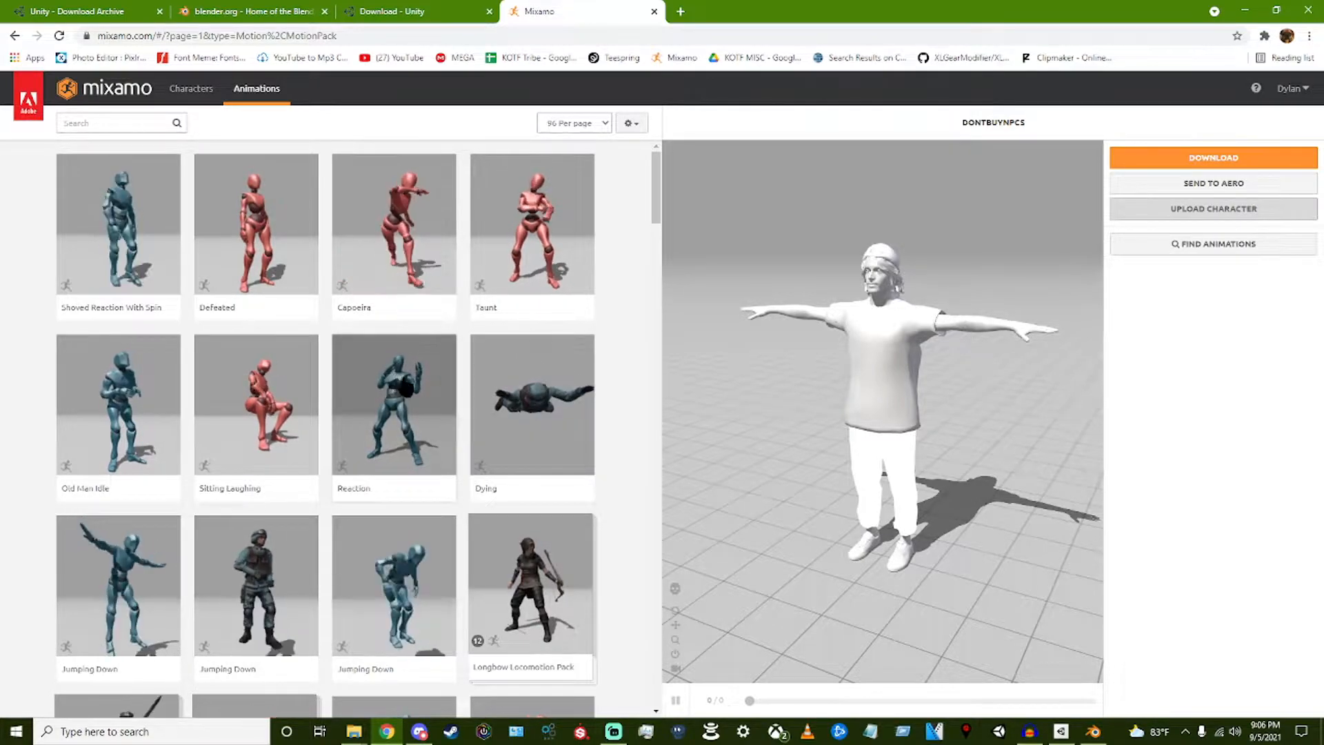
# Step: Try the Kiss animation and the Bboy Uprock Start animation on the rigged character
pyautogui.scroll(-10, 441, 421)
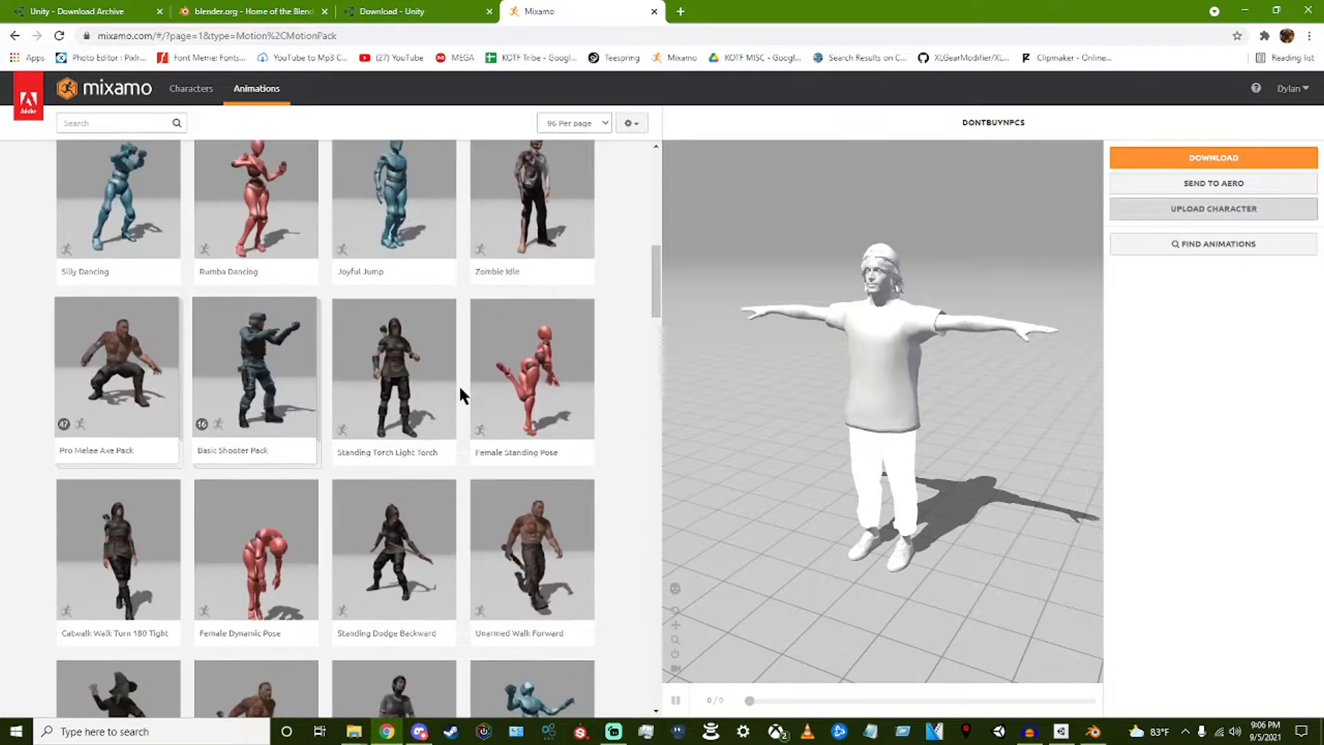
pyautogui.scroll(-7, 458, 402)
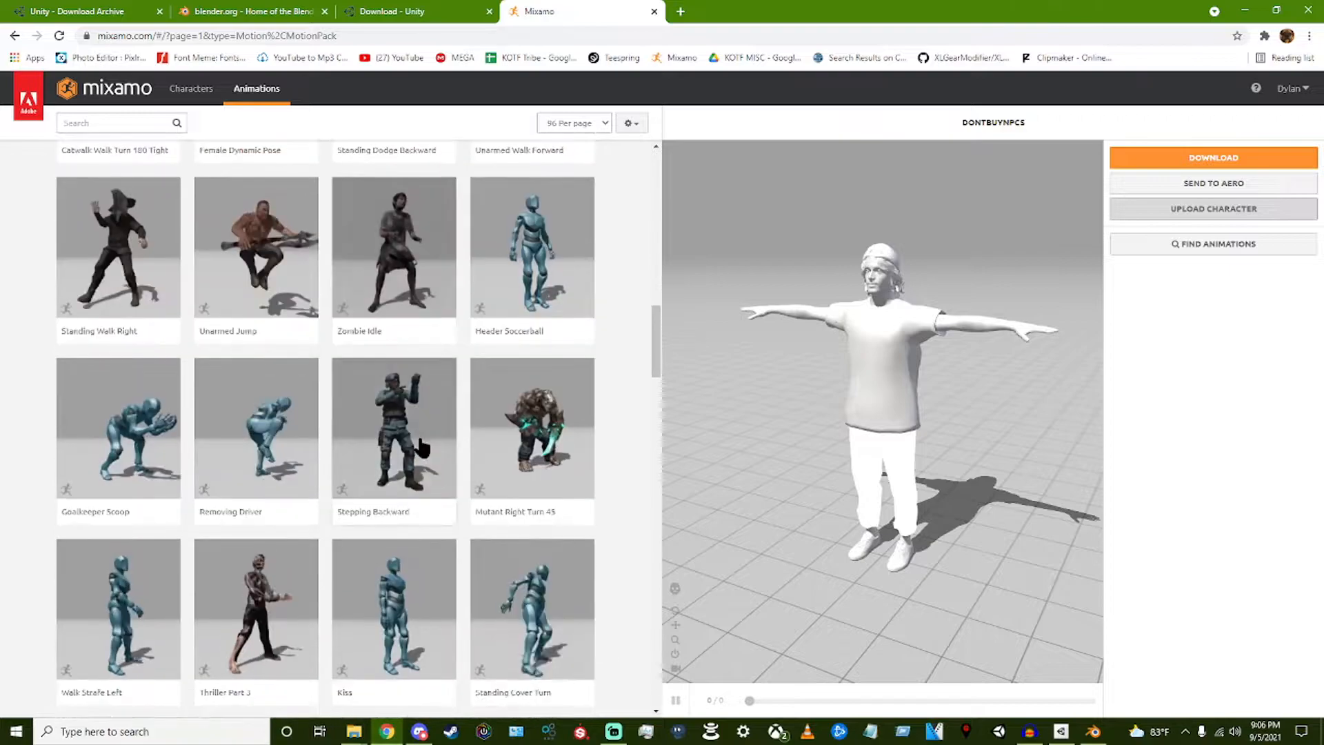
pyautogui.scroll(-2, 409, 463)
pyautogui.click(411, 447)
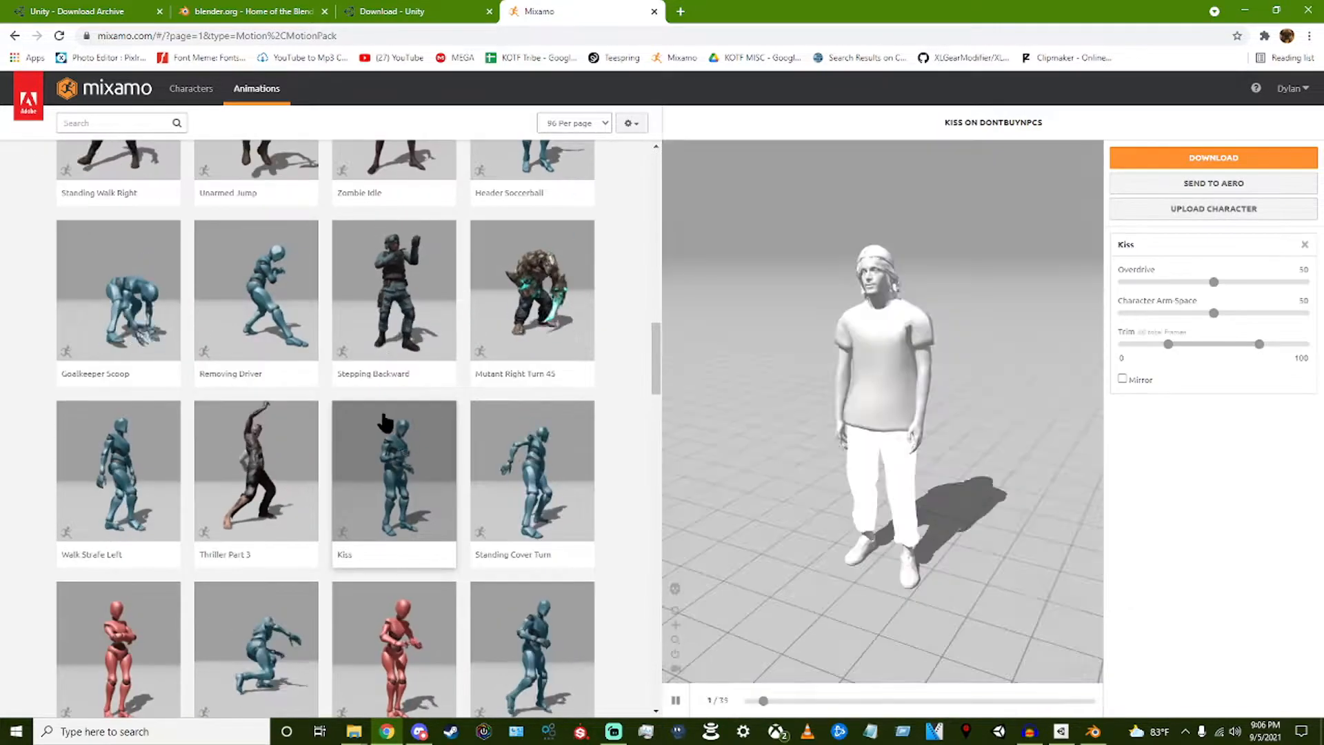
pyautogui.scroll(-5, 412, 447)
pyautogui.click(531, 311)
pyautogui.scroll(-3, 442, 462)
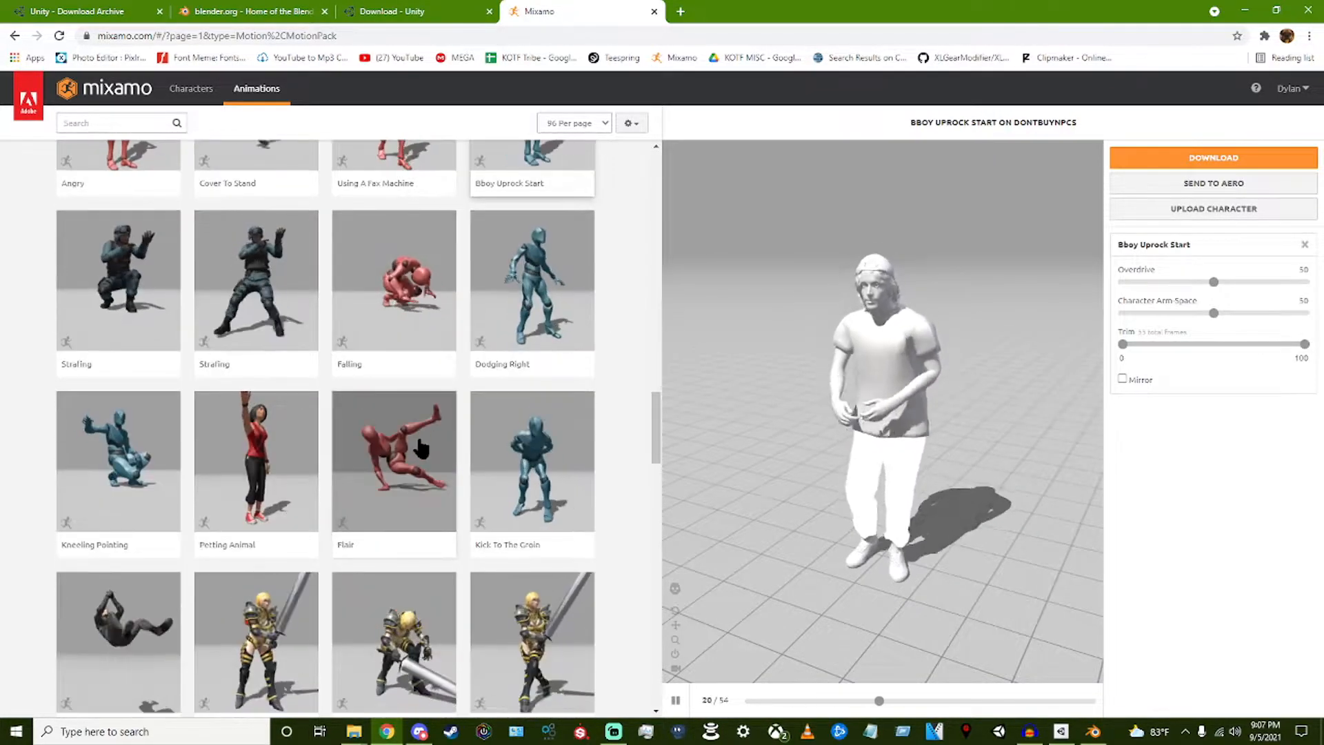
# Step: Look through the first page of the animation library for other motions that suit the character
pyautogui.scroll(1, 442, 466)
pyautogui.scroll(2, 440, 463)
pyautogui.scroll(-20, 316, 508)
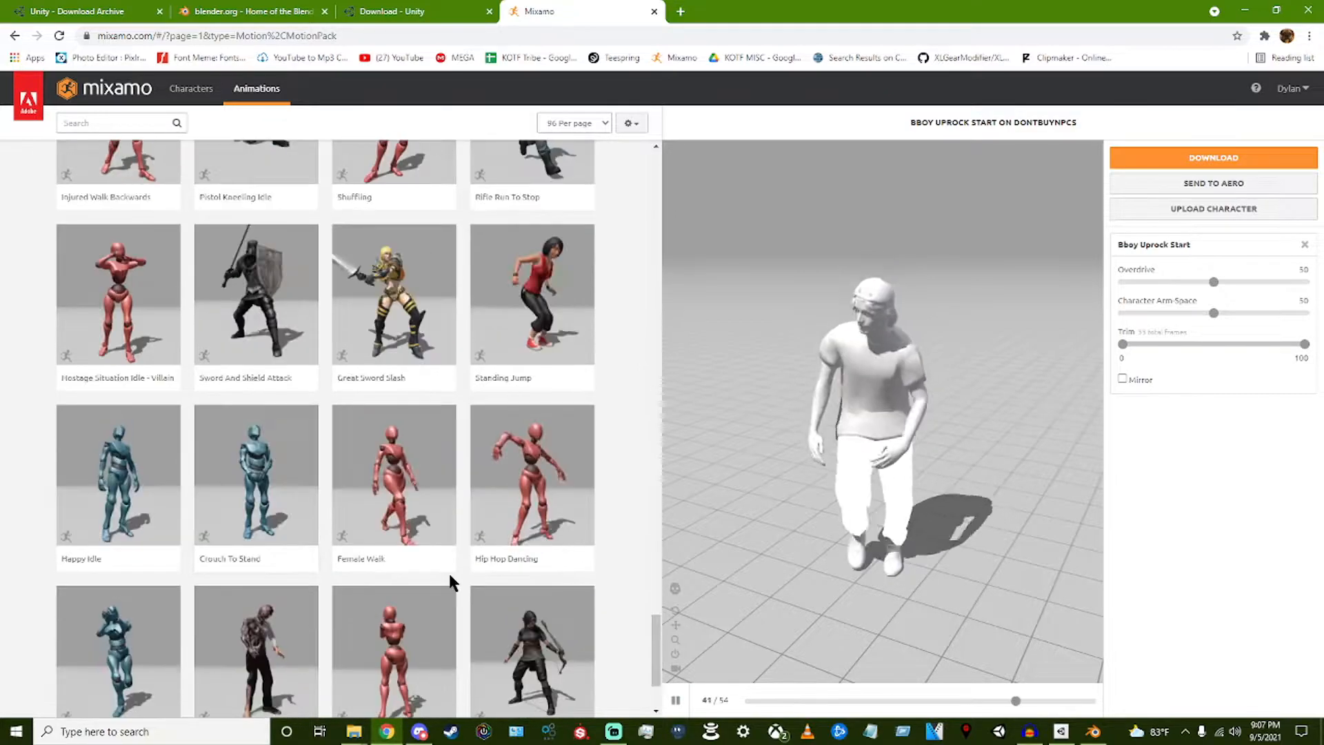
pyautogui.scroll(-3, 407, 538)
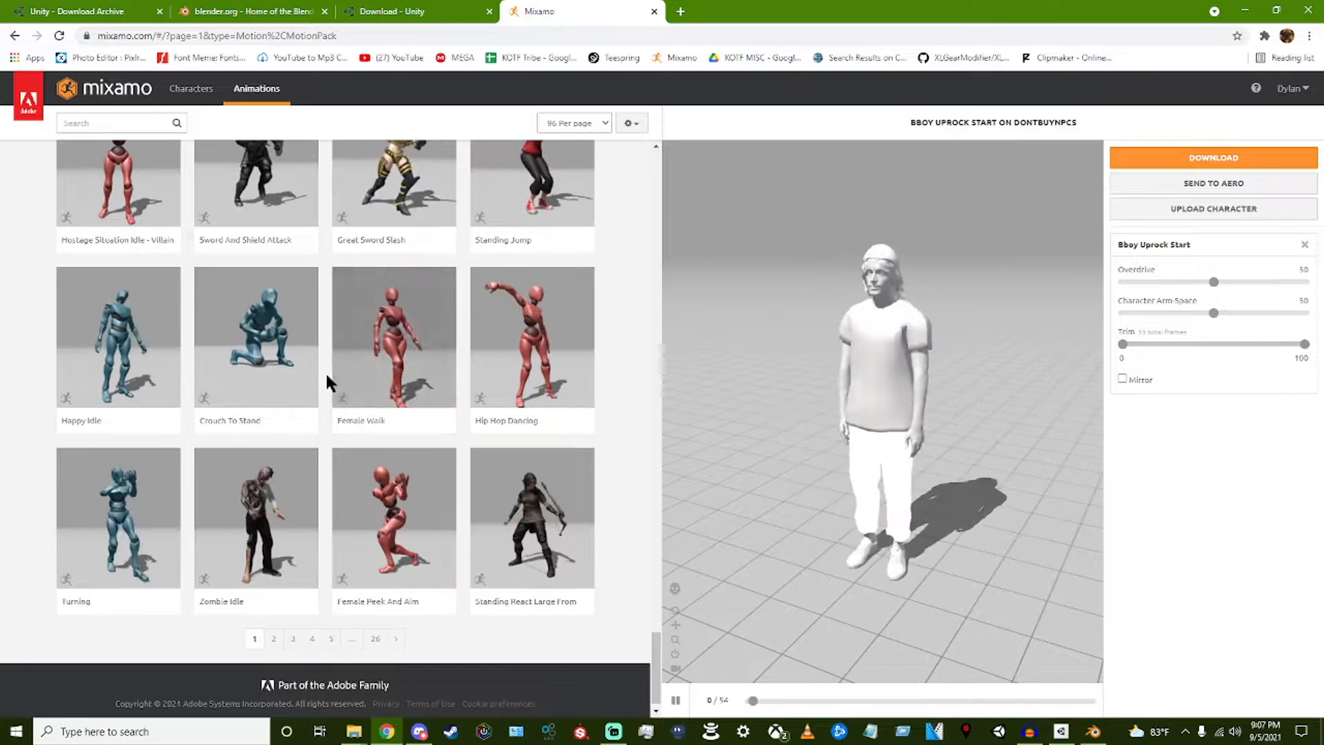
pyautogui.scroll(2, 372, 400)
pyautogui.scroll(15, 384, 420)
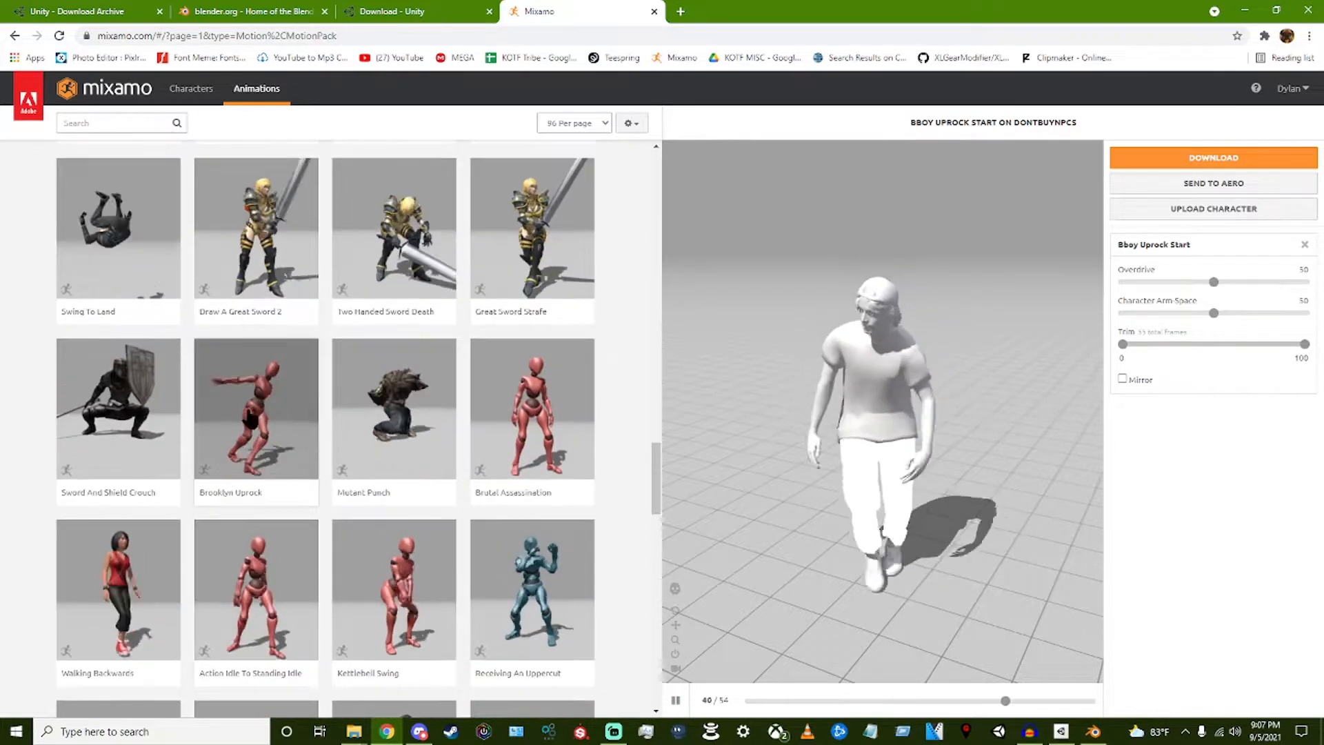
pyautogui.scroll(8, 282, 431)
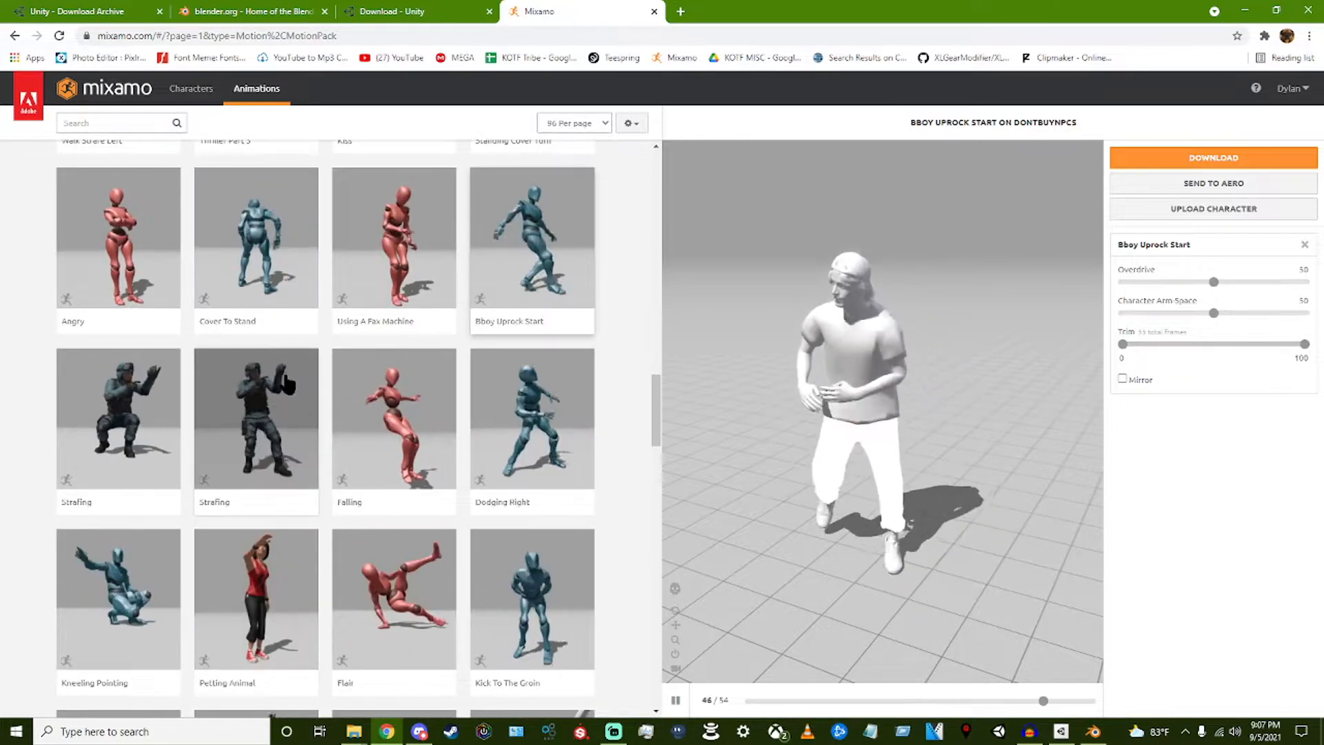
pyautogui.scroll(10, 324, 396)
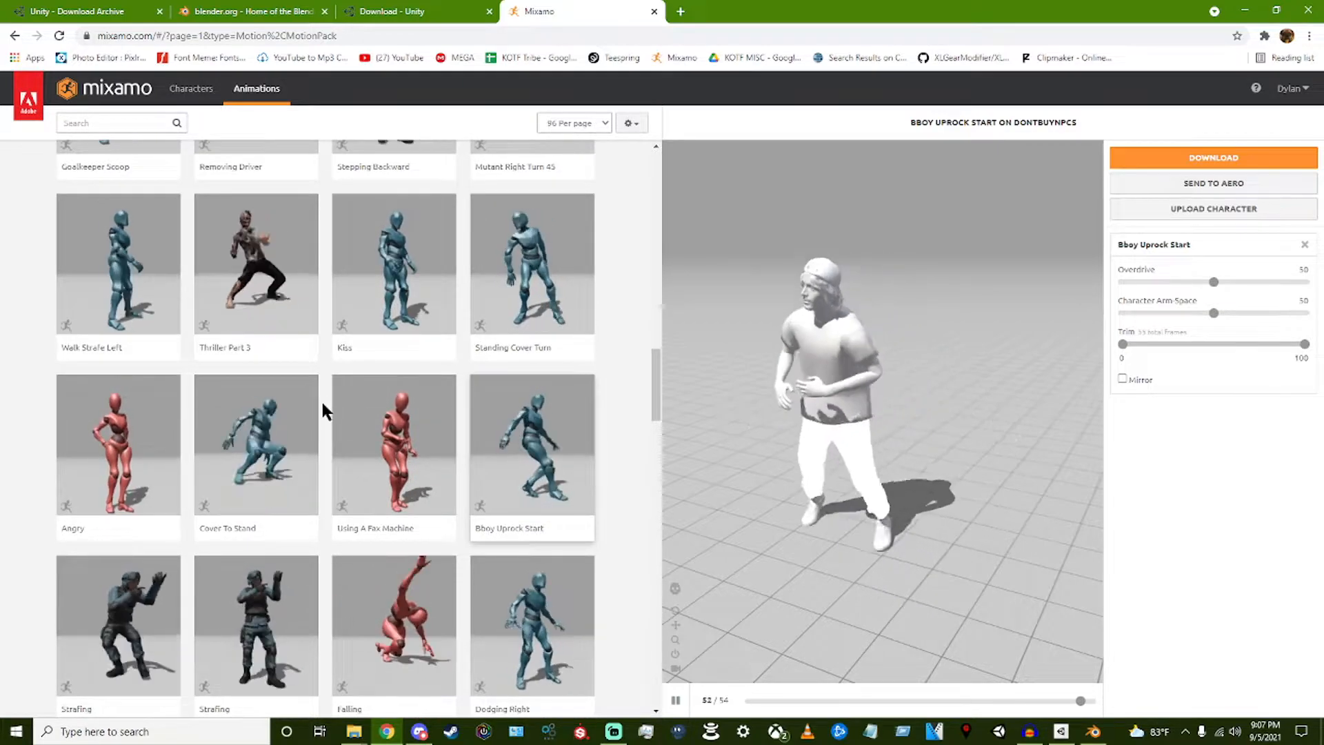
pyautogui.scroll(8, 332, 399)
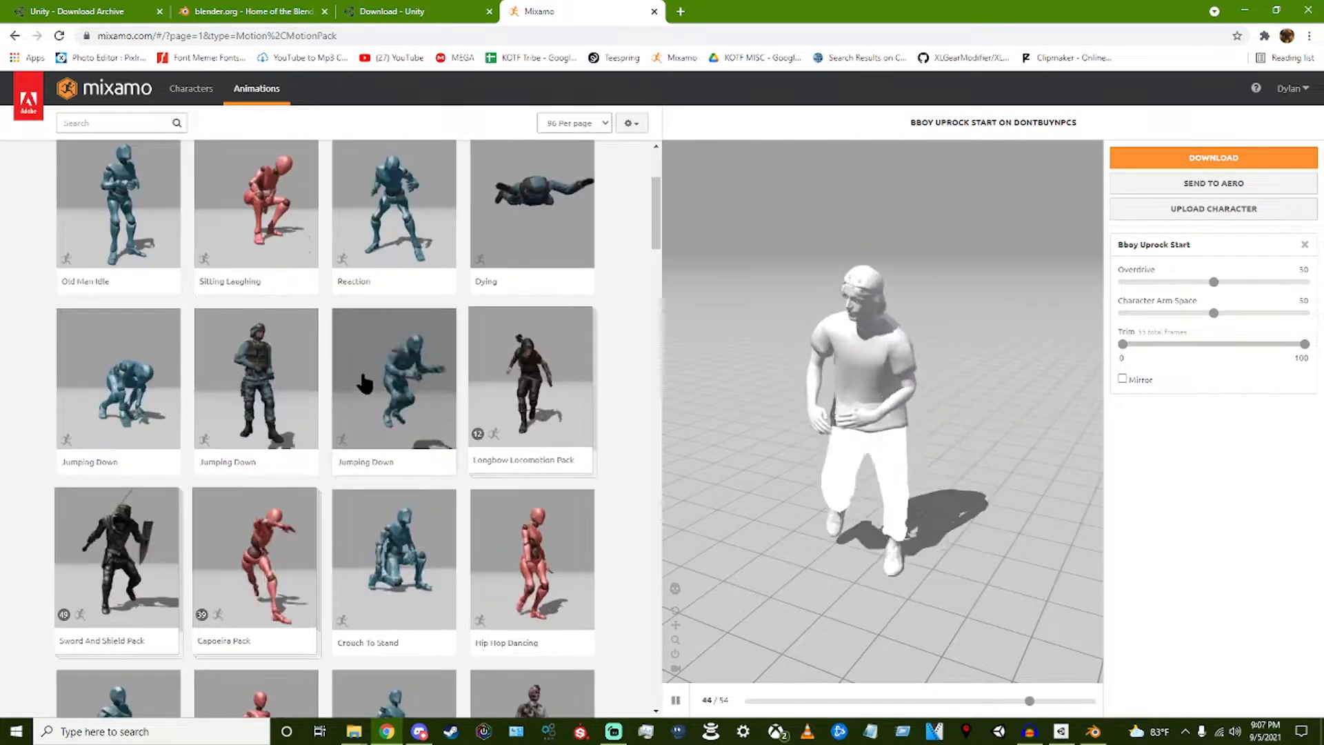
pyautogui.scroll(2, 414, 396)
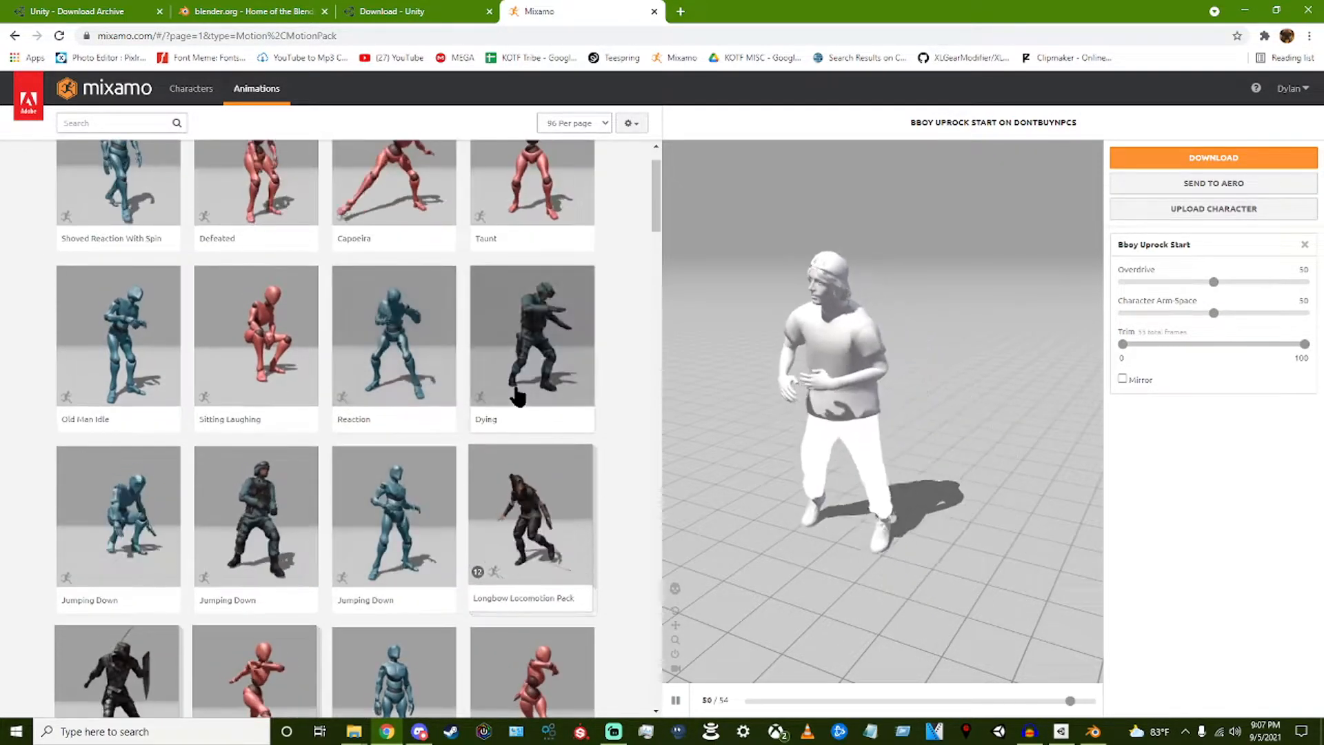
# Step: Search the animations for "dance" and apply Macarena Dance to the character
pyautogui.click(132, 125)
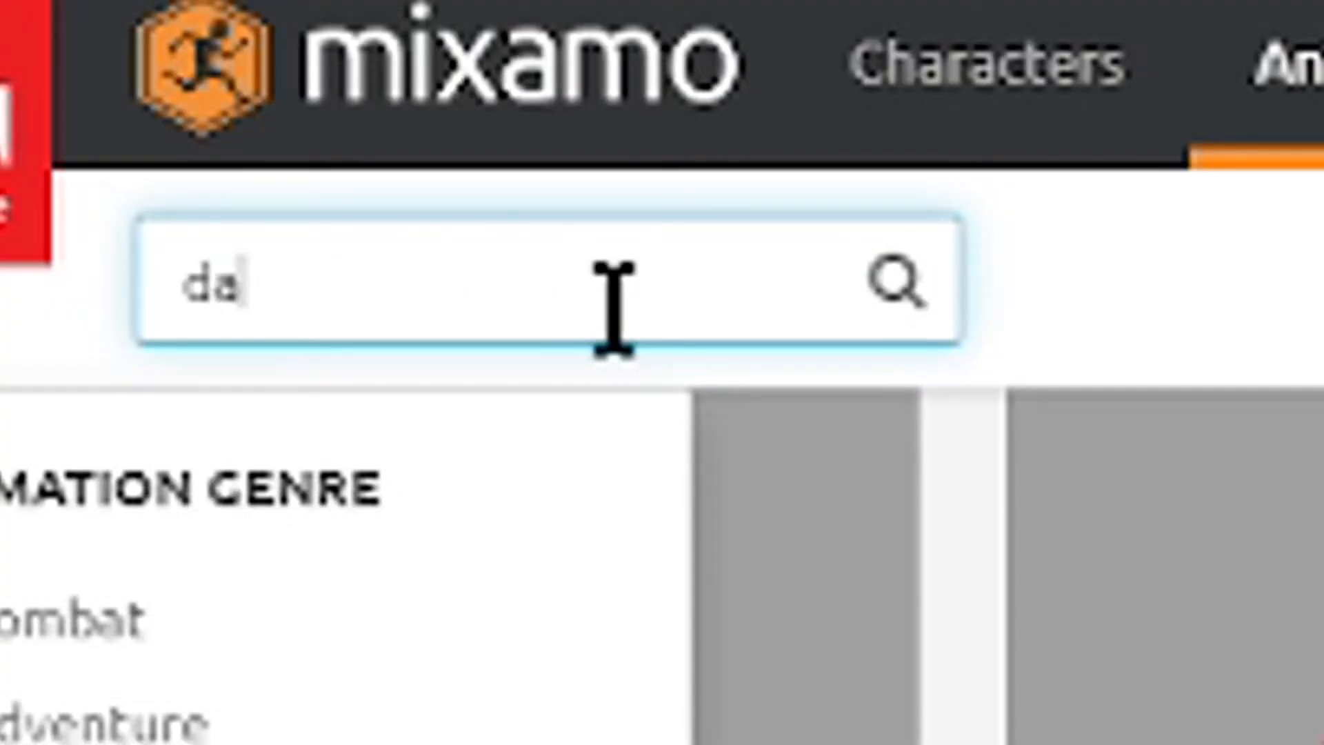
pyautogui.write('dance')
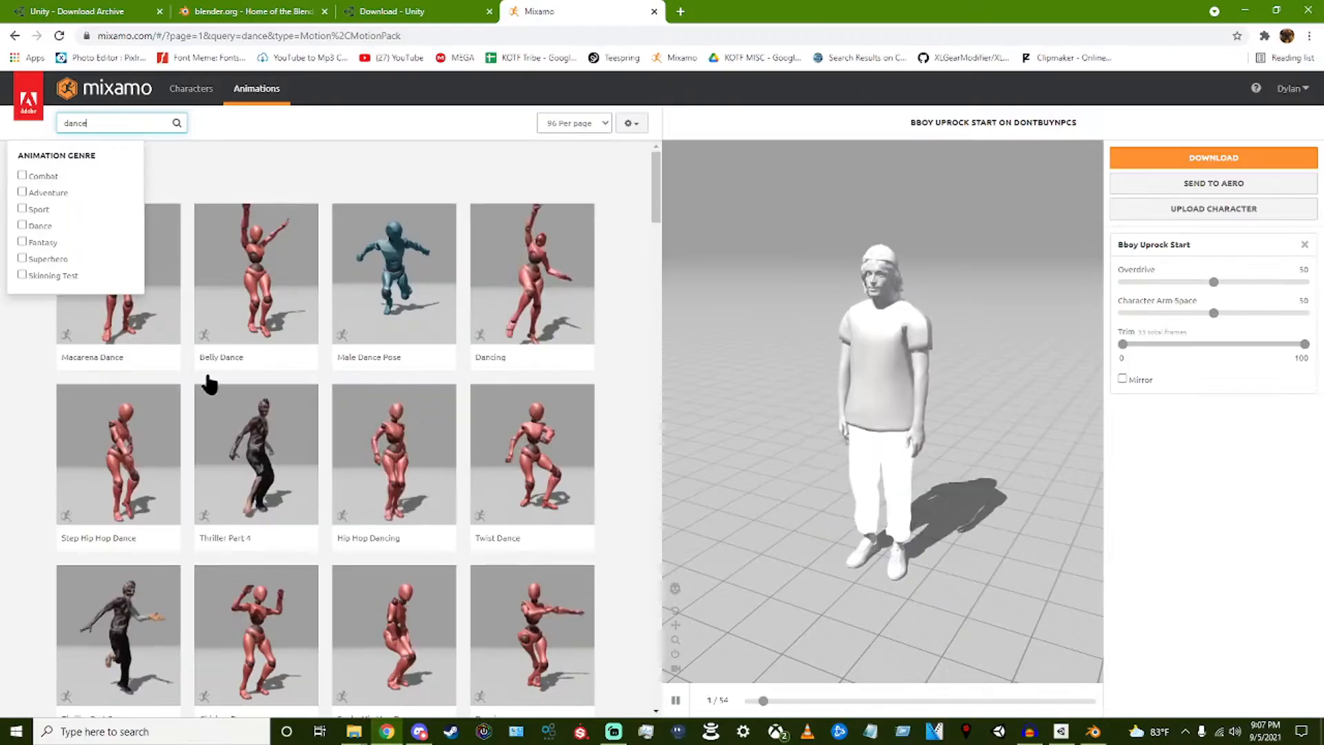
pyautogui.click(119, 290)
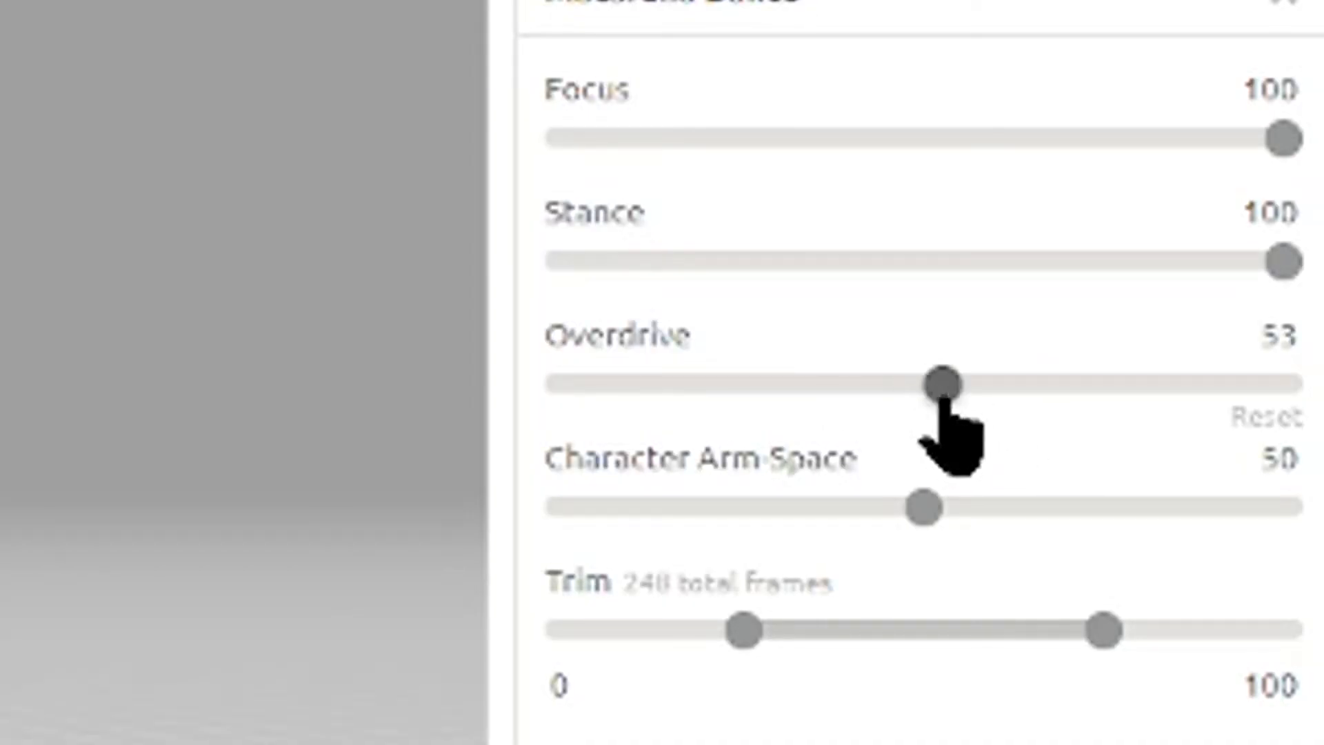
# Step: Try the Macarena Dance with Overdrive at 8, return it to 50, and set Character Arm-Space to 51
pyautogui.moveTo(1139, 380); pyautogui.dragTo(605, 385)
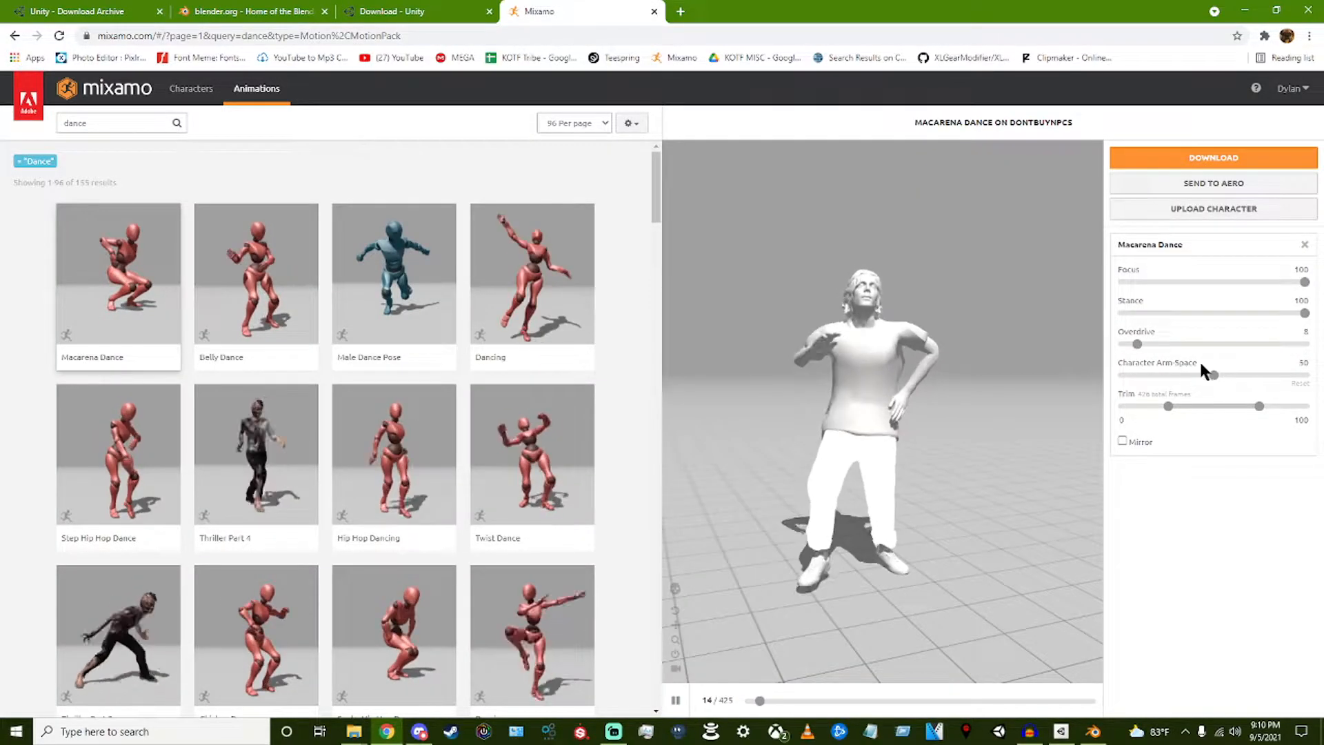
pyautogui.moveTo(1139, 345); pyautogui.dragTo(1211, 375)
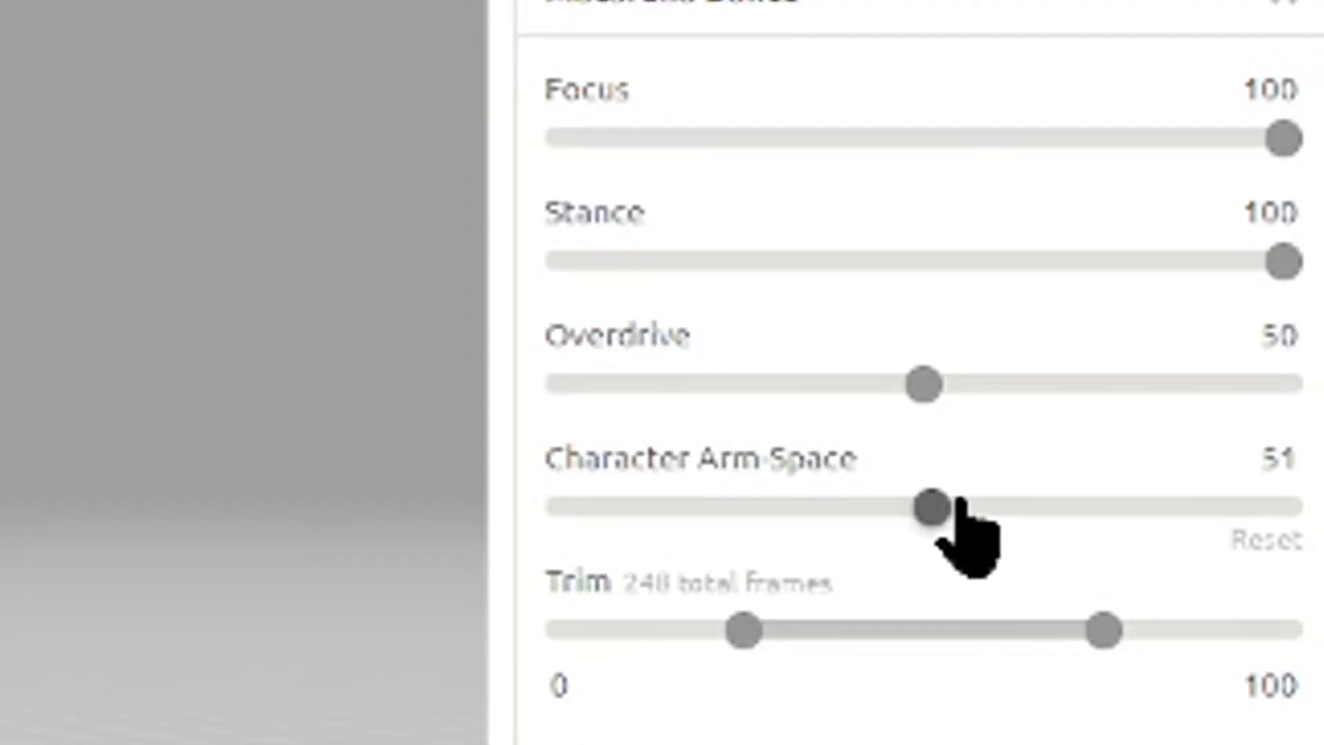
pyautogui.click(1126, 503)
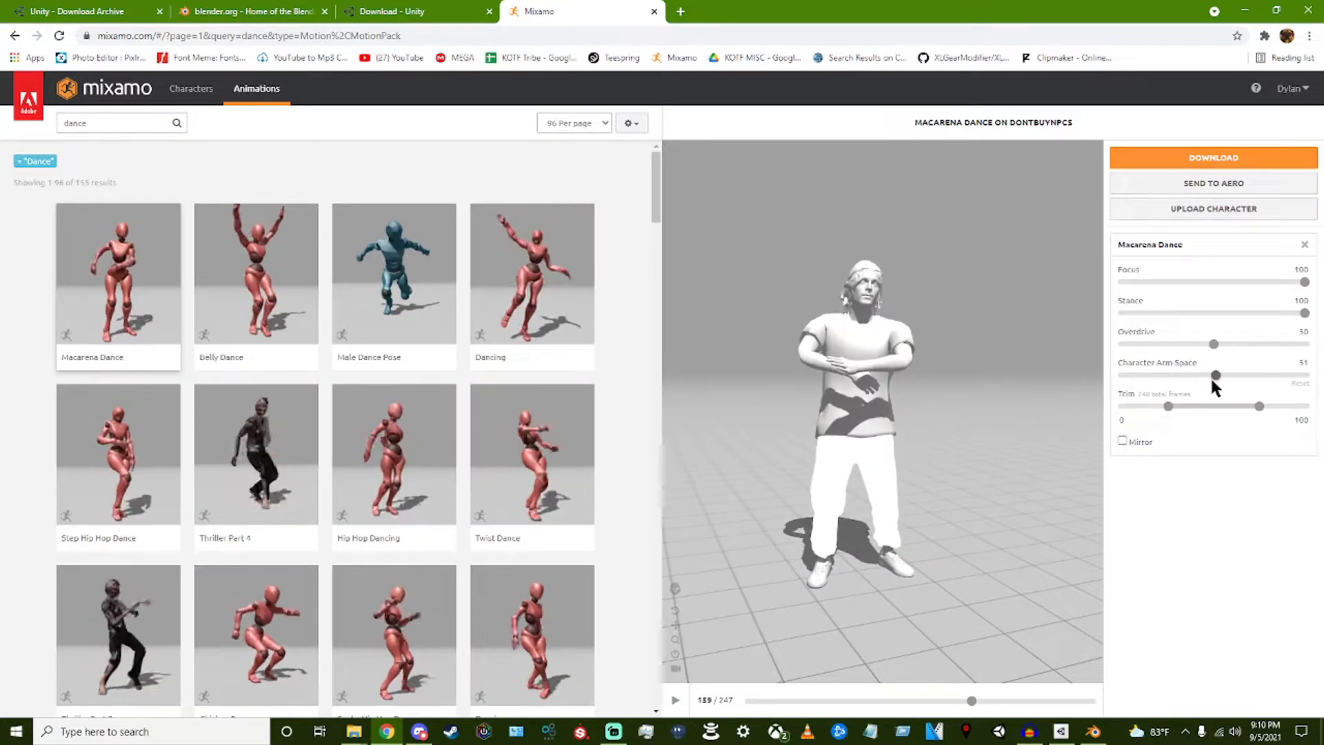
# Step: Set Character Arm-Space to 51, then choose FBX for Unity(.fbx) and 60 frames per second for the Macarena Dance download
pyautogui.moveTo(1264, 376); pyautogui.dragTo(1214, 376)
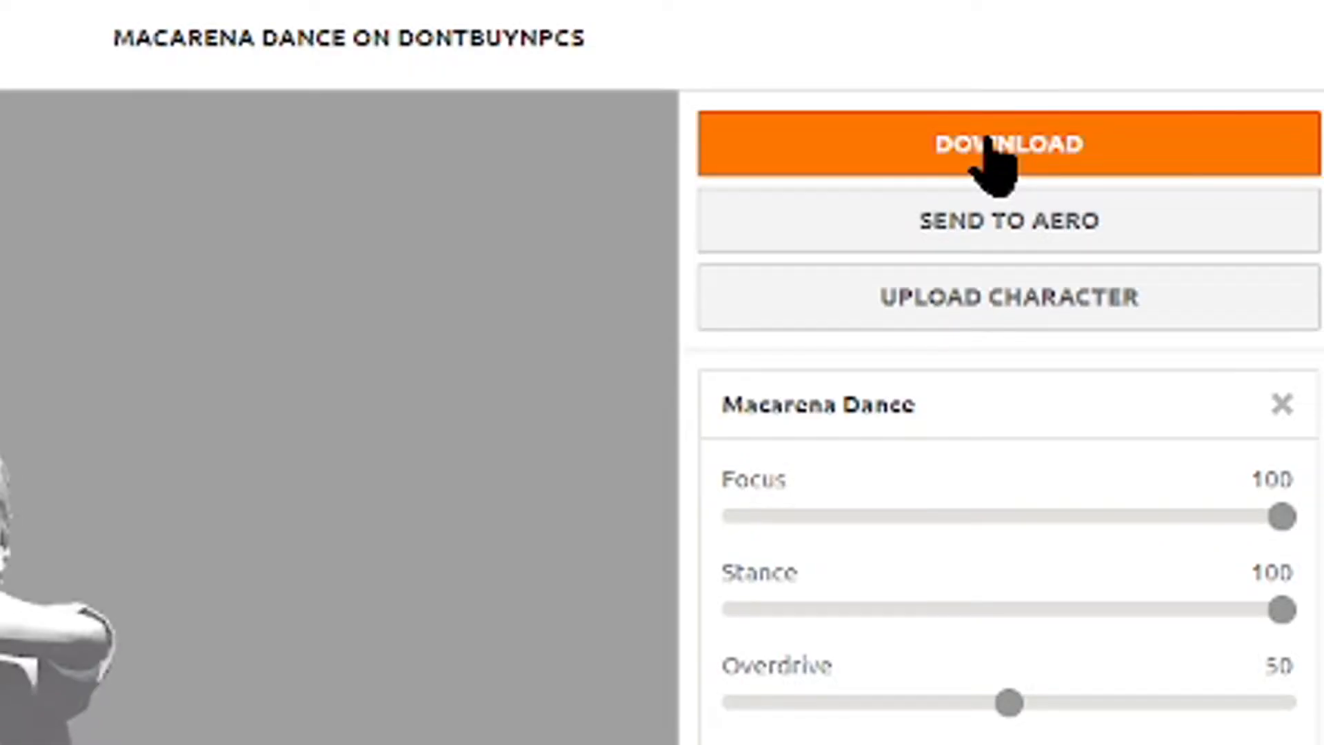
pyautogui.click(990, 141)
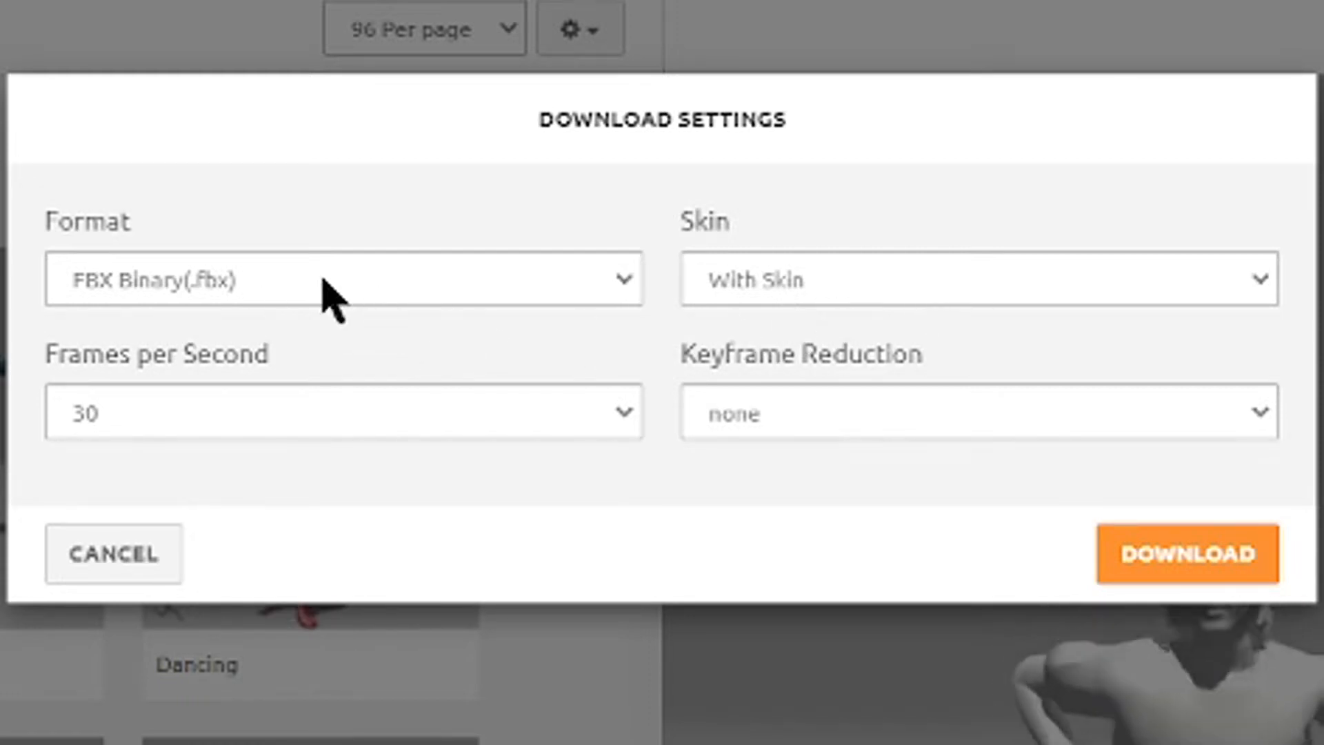
pyautogui.click(352, 286)
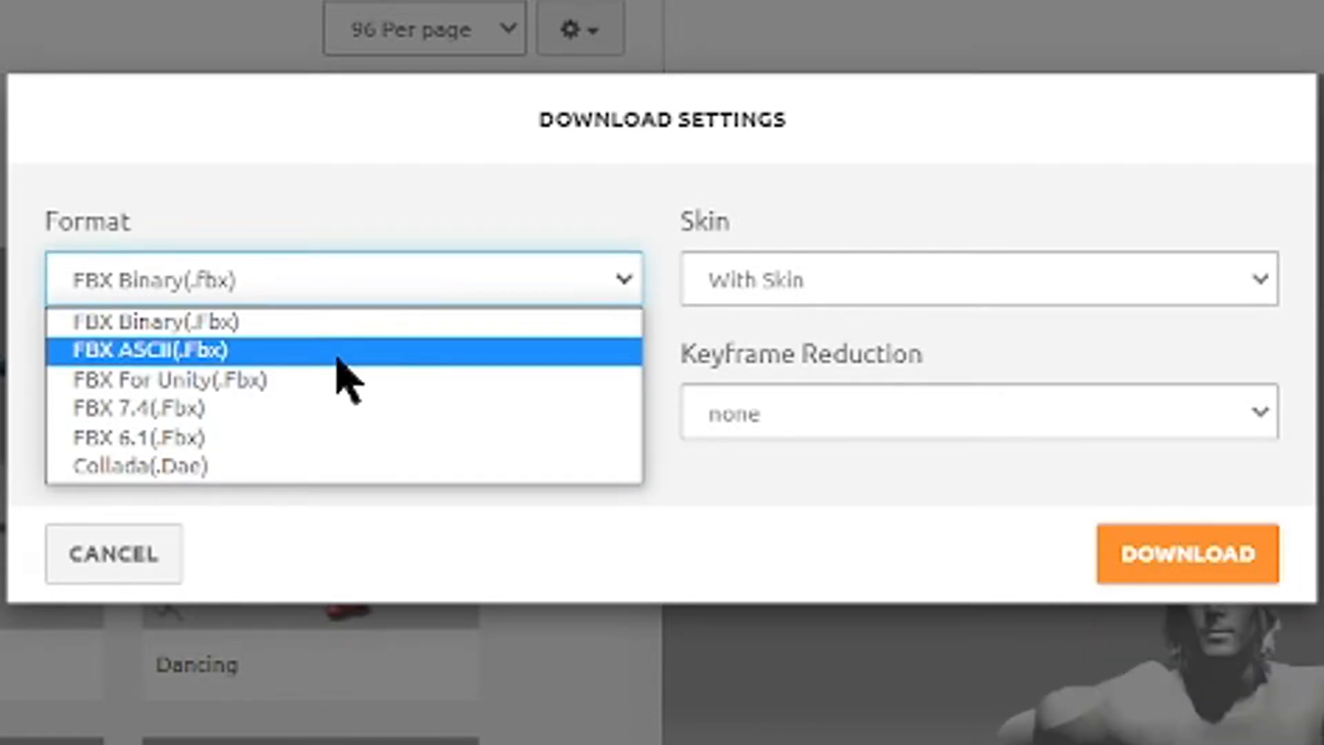
pyautogui.click(227, 383)
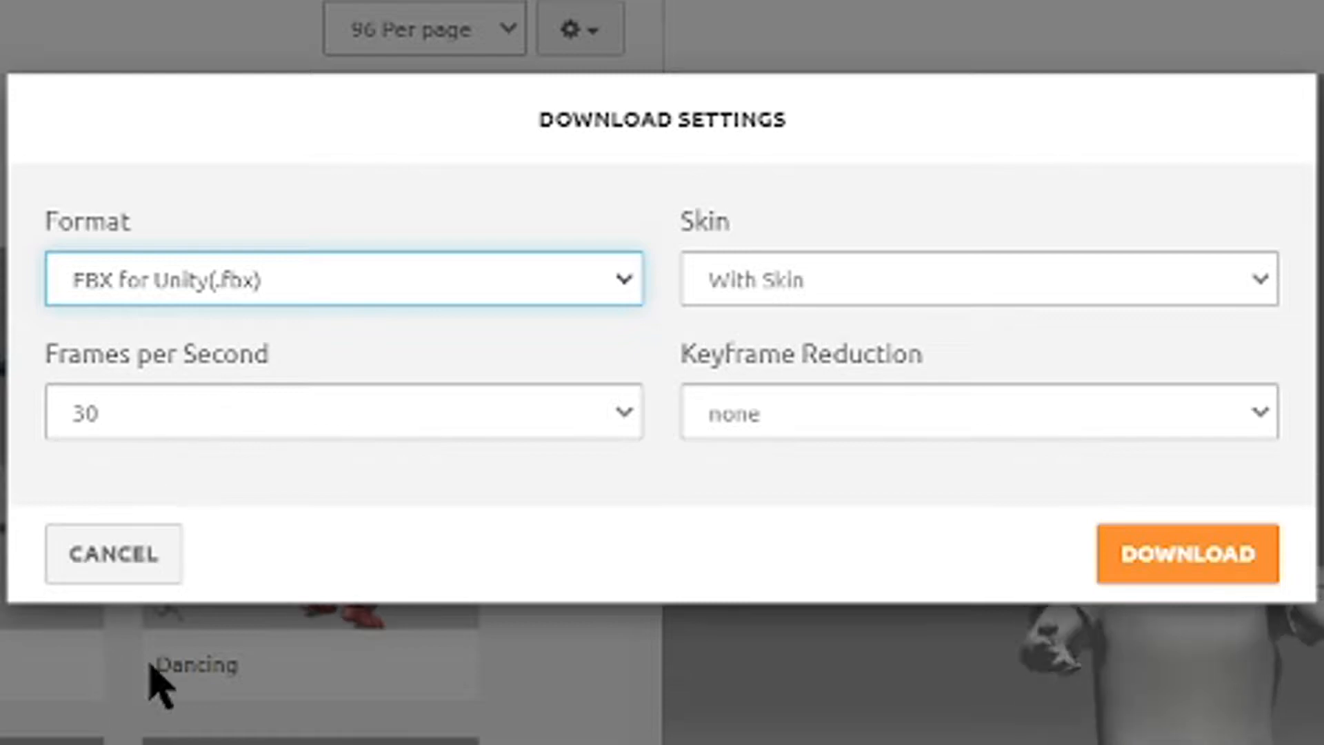
pyautogui.click(583, 431)
pyautogui.click(308, 485)
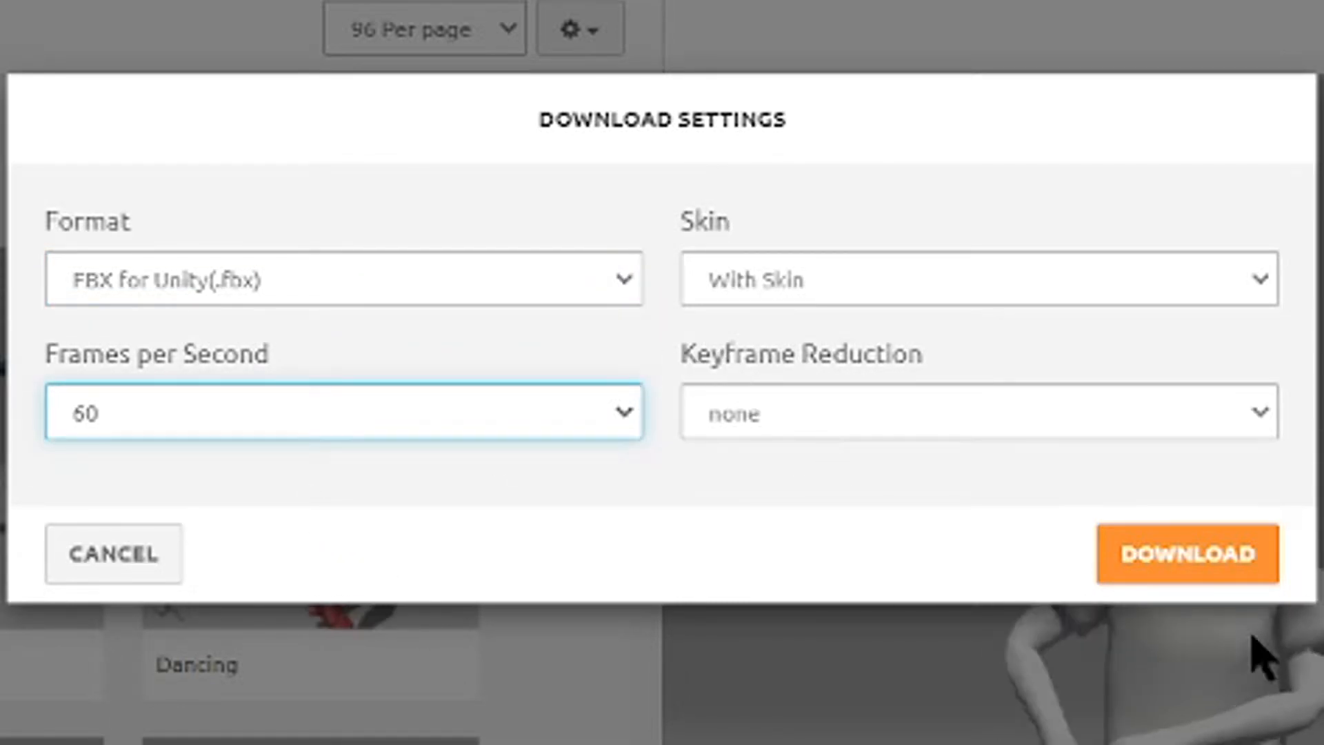
# Step: Download the animation and save it as "DontBuyNPCs@Macarena Dance" in the Animations folder inside NPC
pyautogui.click(1187, 567)
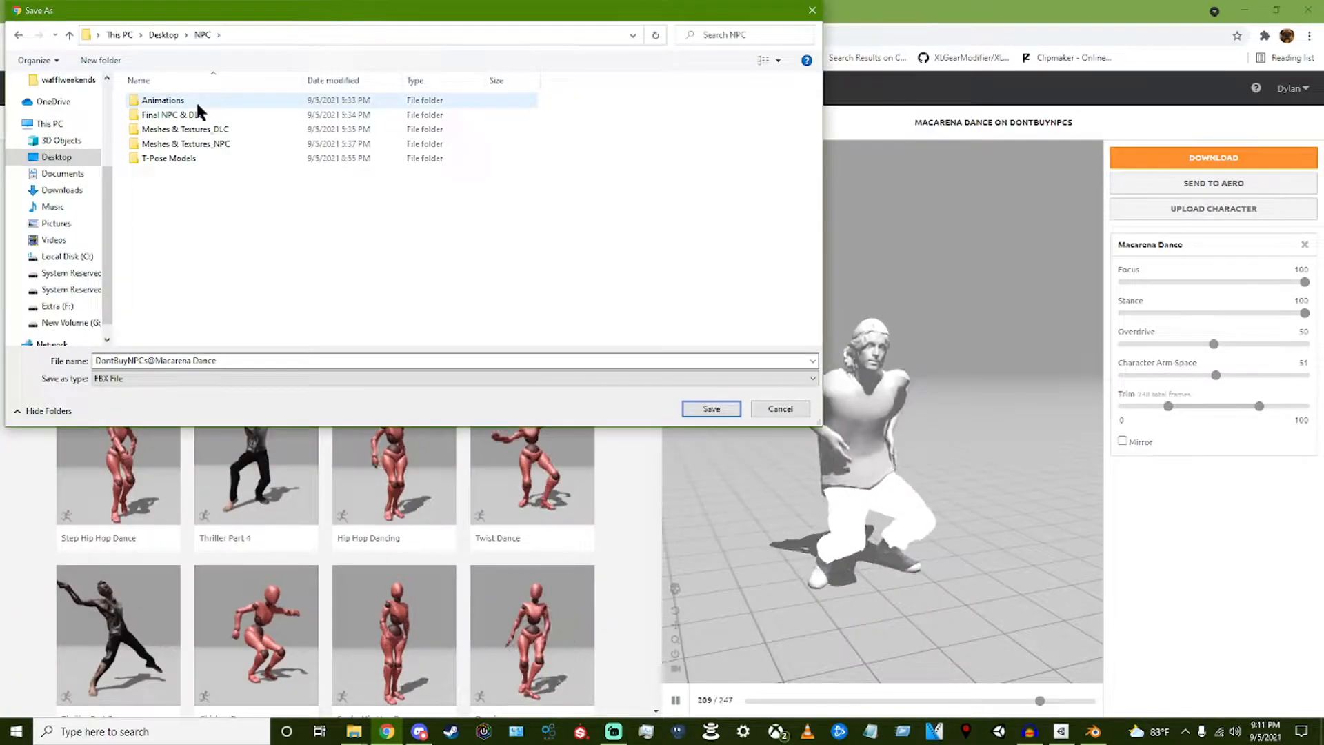
pyautogui.doubleClick(196, 101)
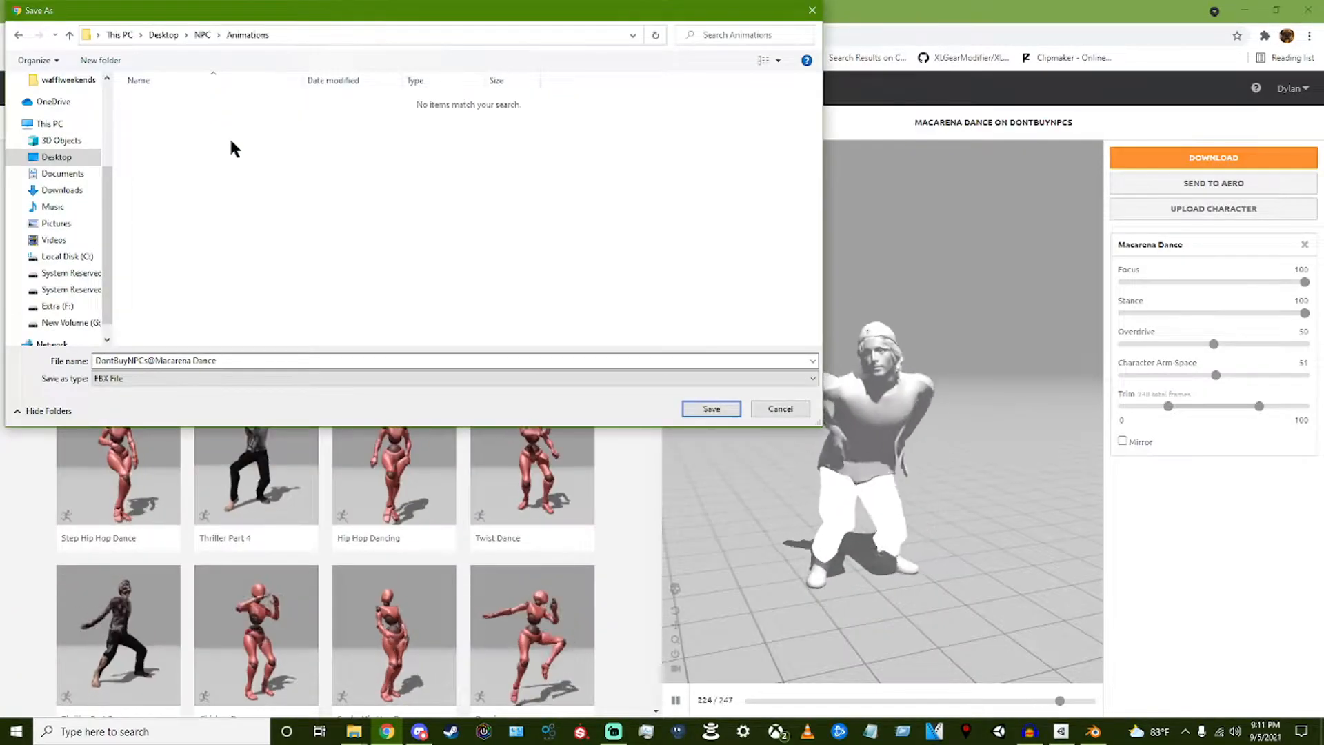
pyautogui.click(711, 409)
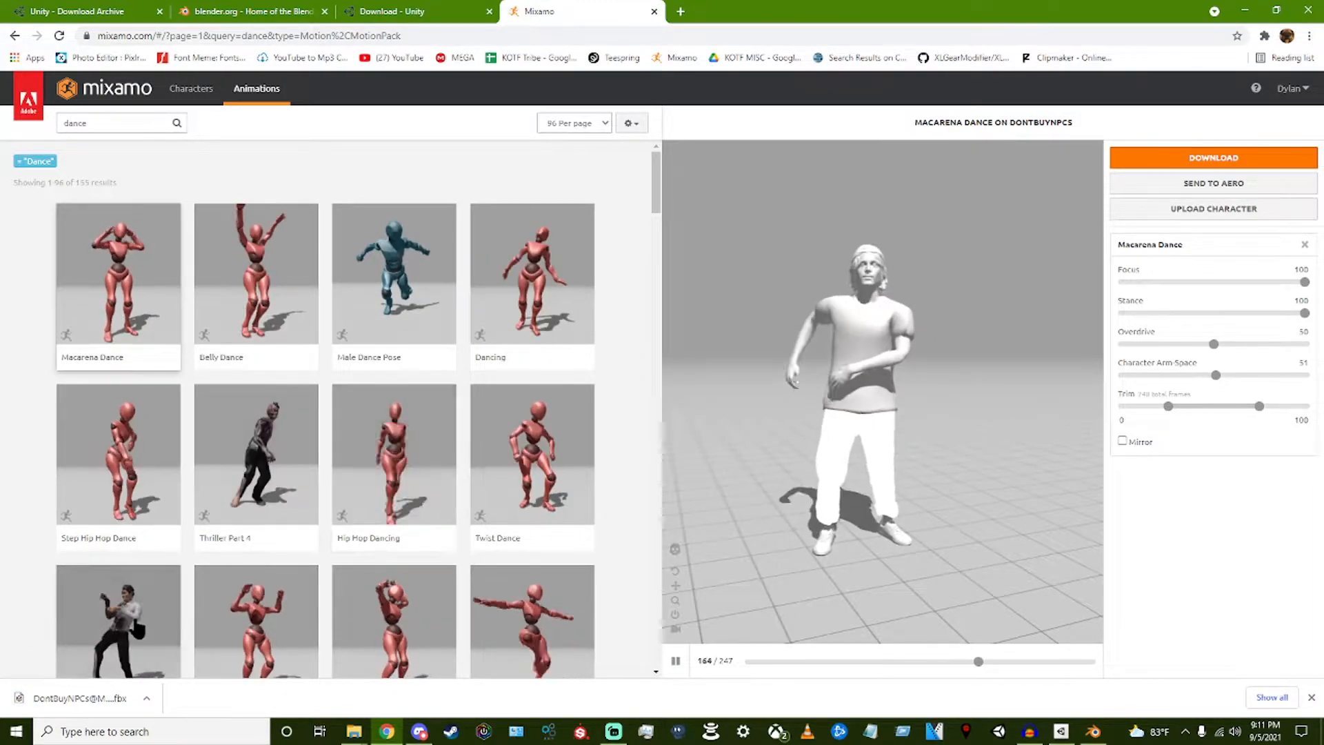
pyautogui.scroll(-4, 345, 462)
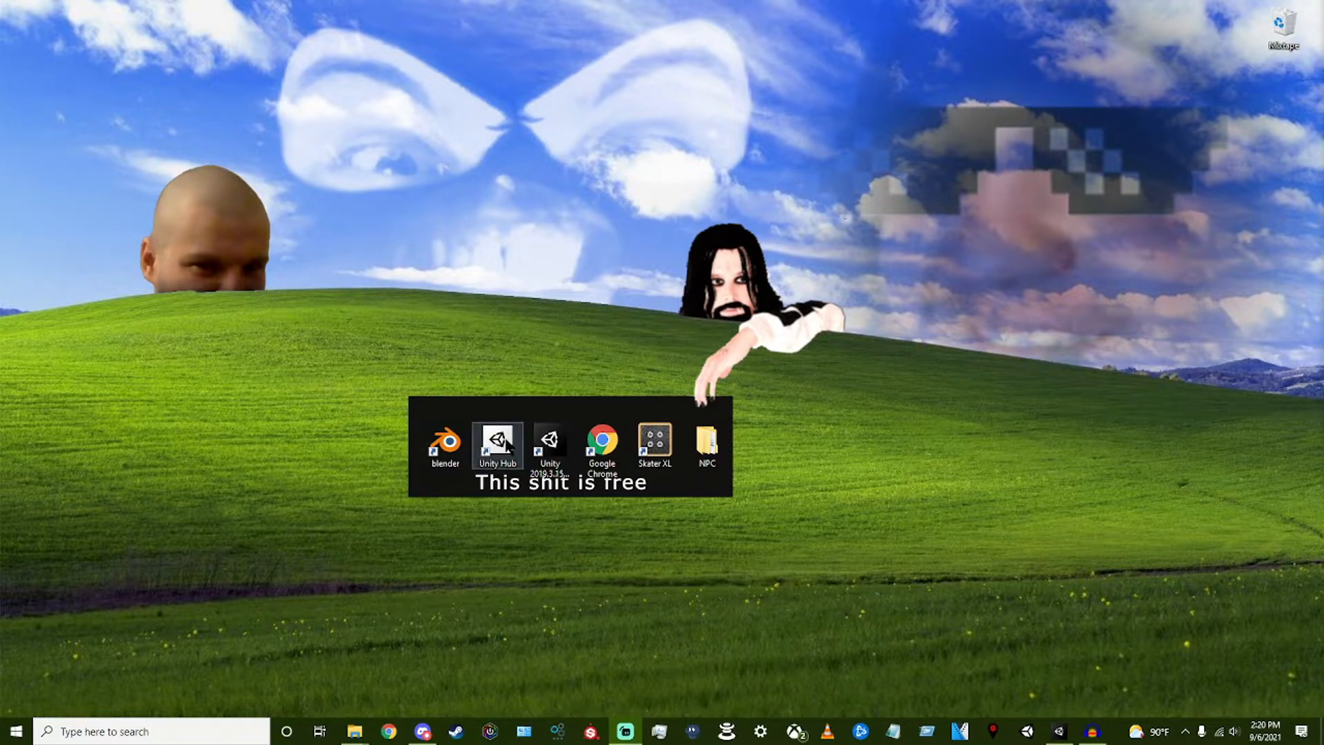
# Step: Open Unity Hub and create a new project with the High Definition RP template
pyautogui.doubleClick(508, 445)
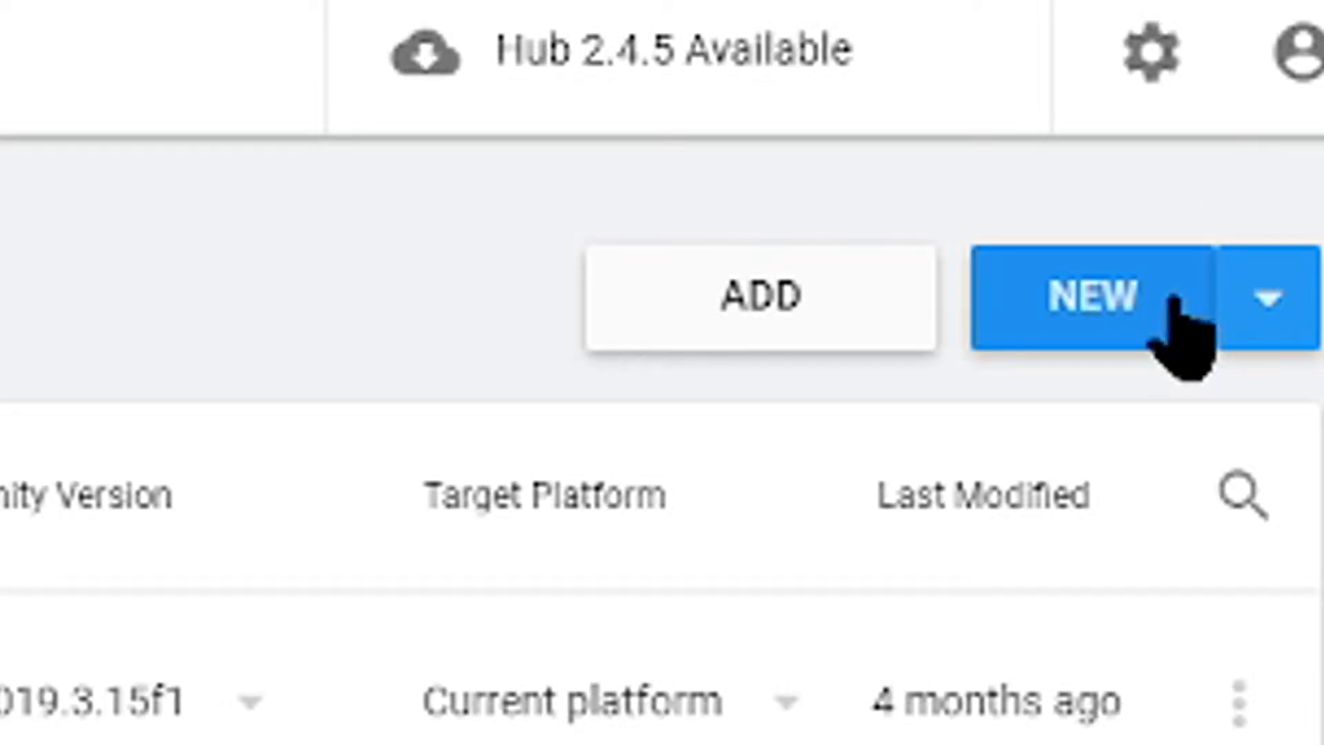
pyautogui.click(1173, 317)
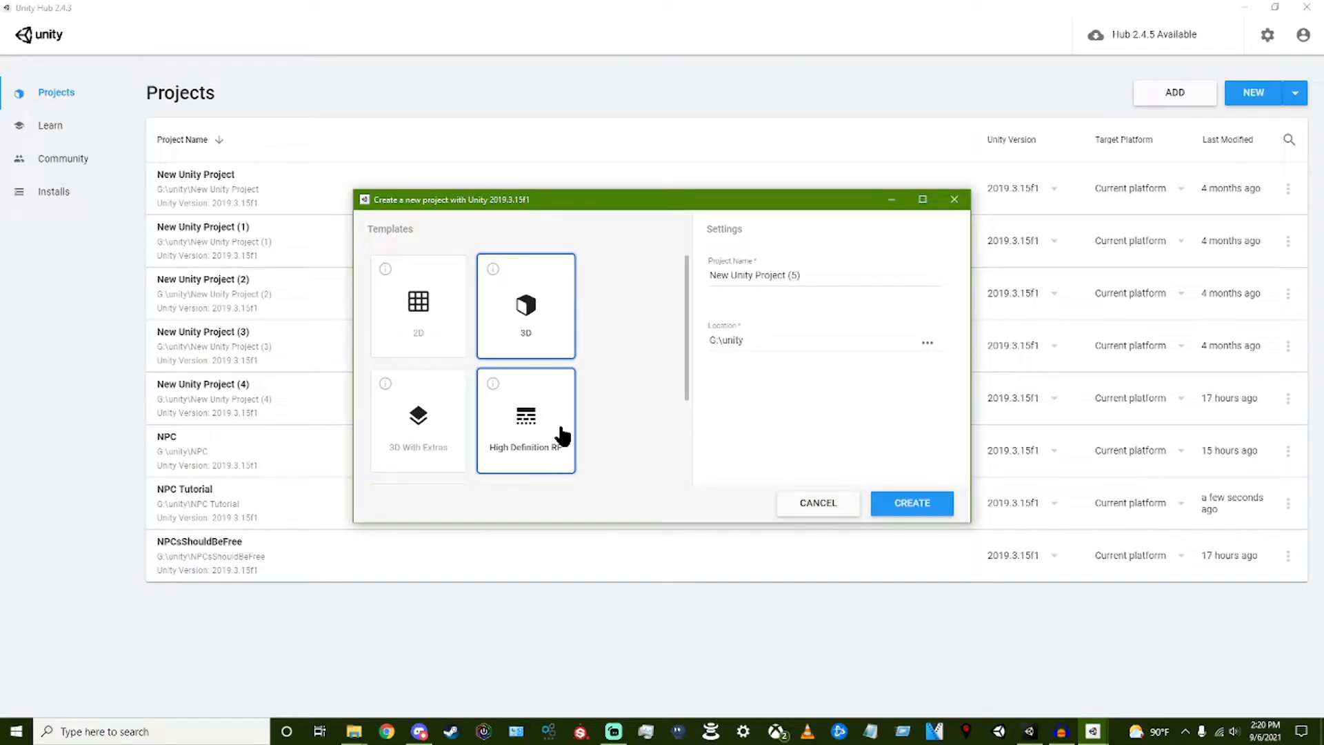
pyautogui.click(903, 504)
# Step: Close Unity Hub, switch to the NPC Tutorial project in the Unity editor, and dismiss the HD Render Pipeline Wizard and update check
pyautogui.moveTo(1032, 736)
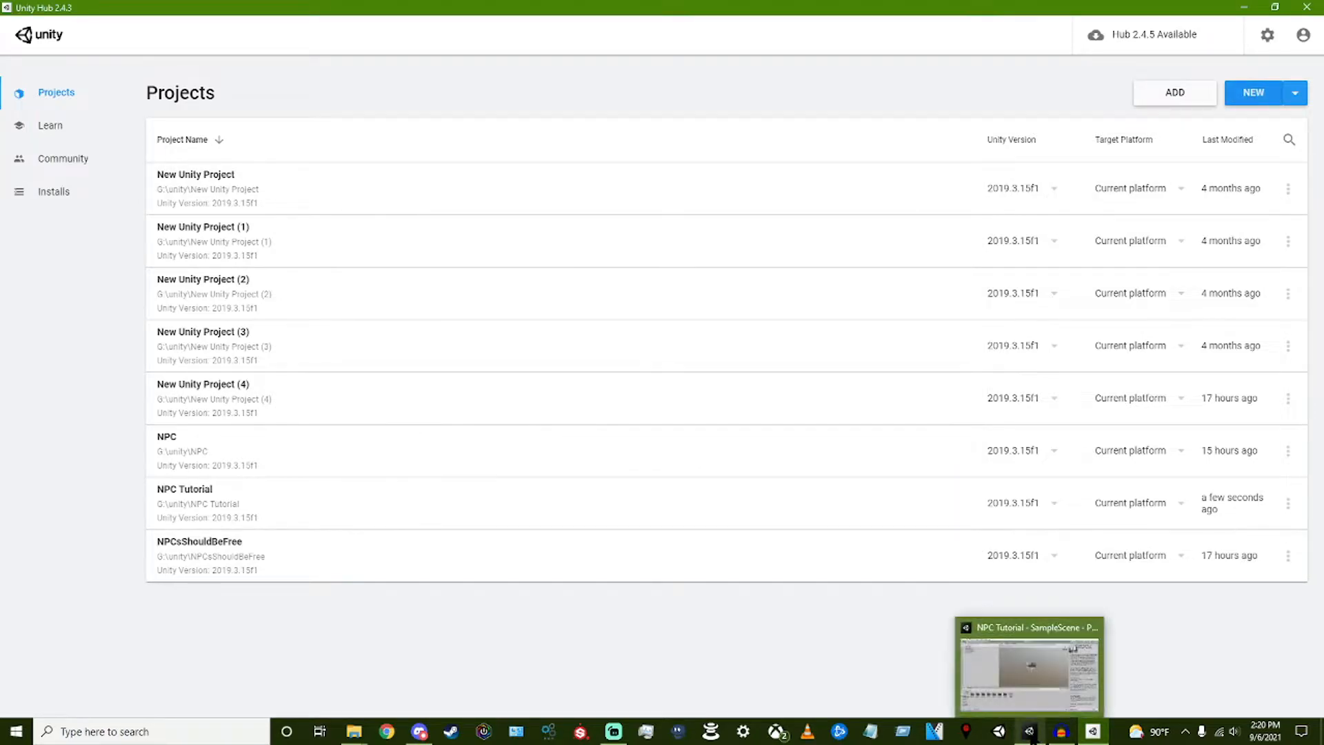
pyautogui.click(1308, 8)
pyautogui.click(1055, 735)
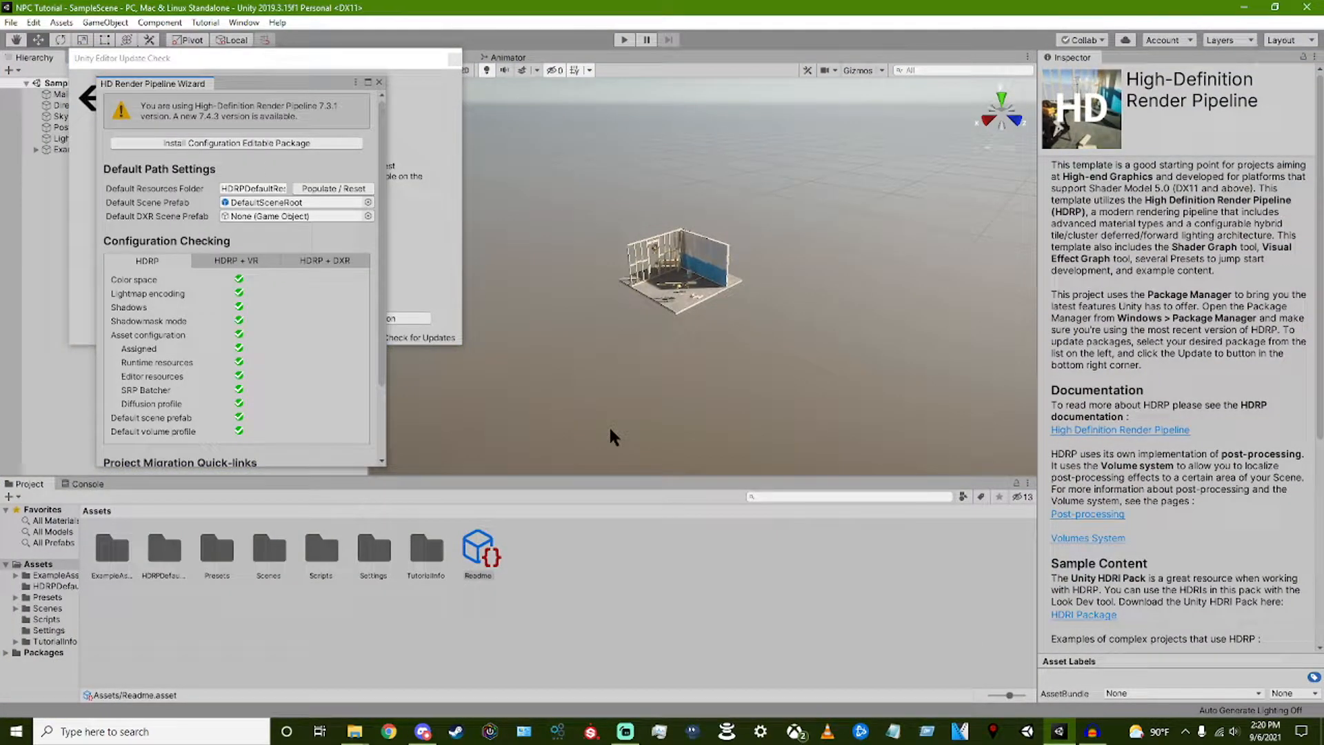
pyautogui.click(379, 81)
pyautogui.click(454, 59)
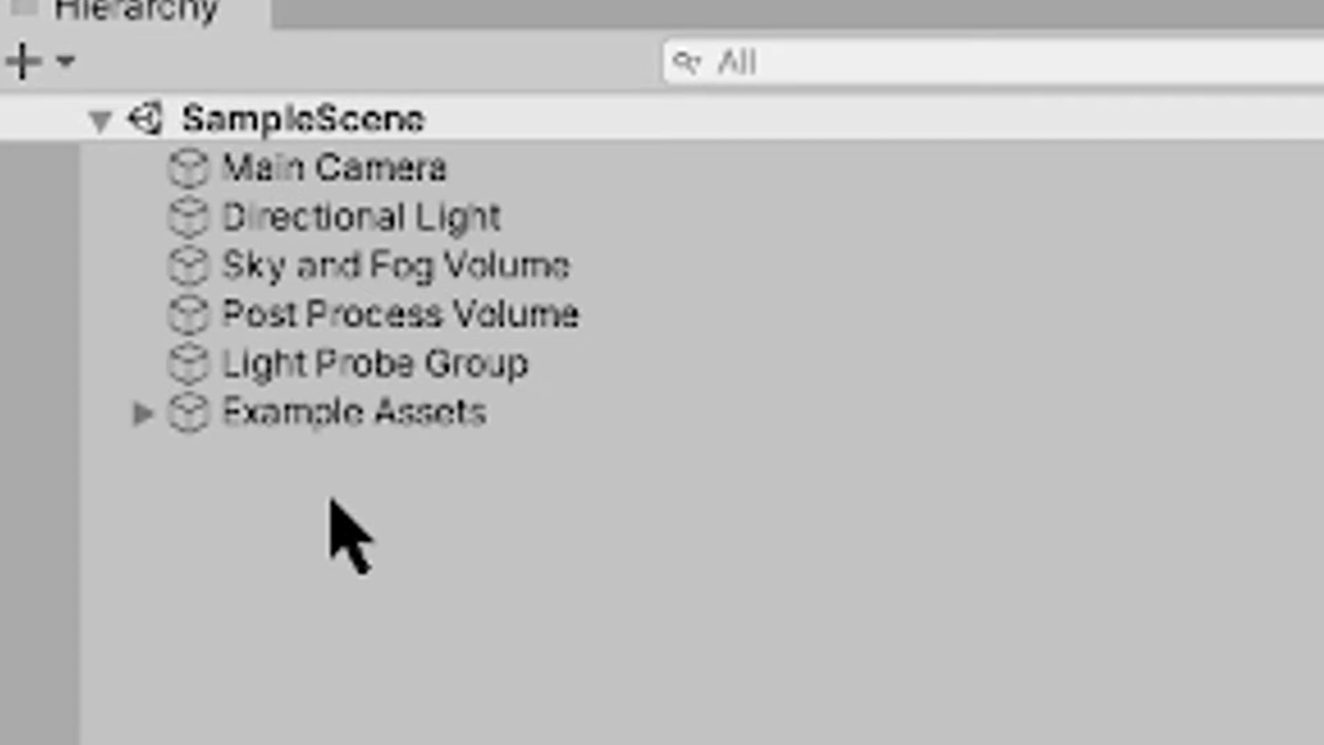
# Step: Delete Sky and Fog Volume, Post Process Volume, Light Probe Group and Example Assets from SampleScene
pyautogui.click(99, 118)
pyautogui.keyDown('shift'); pyautogui.click(408, 405); pyautogui.keyUp('shift')
pyautogui.press('Delete')
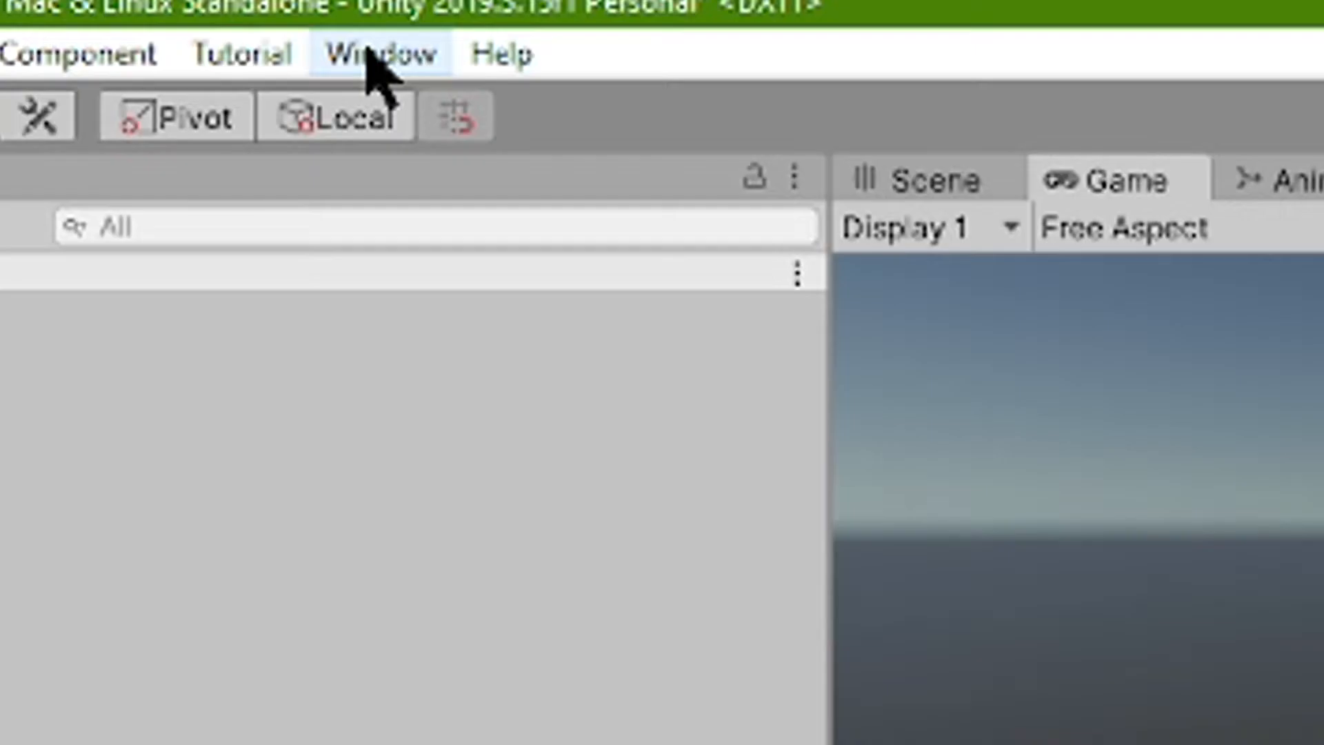
# Step: Open the Package Manager, and copy the Asset Bundle Browser git URL from the Unity documentation page in Chrome
pyautogui.click(243, 22)
pyautogui.click(606, 376)
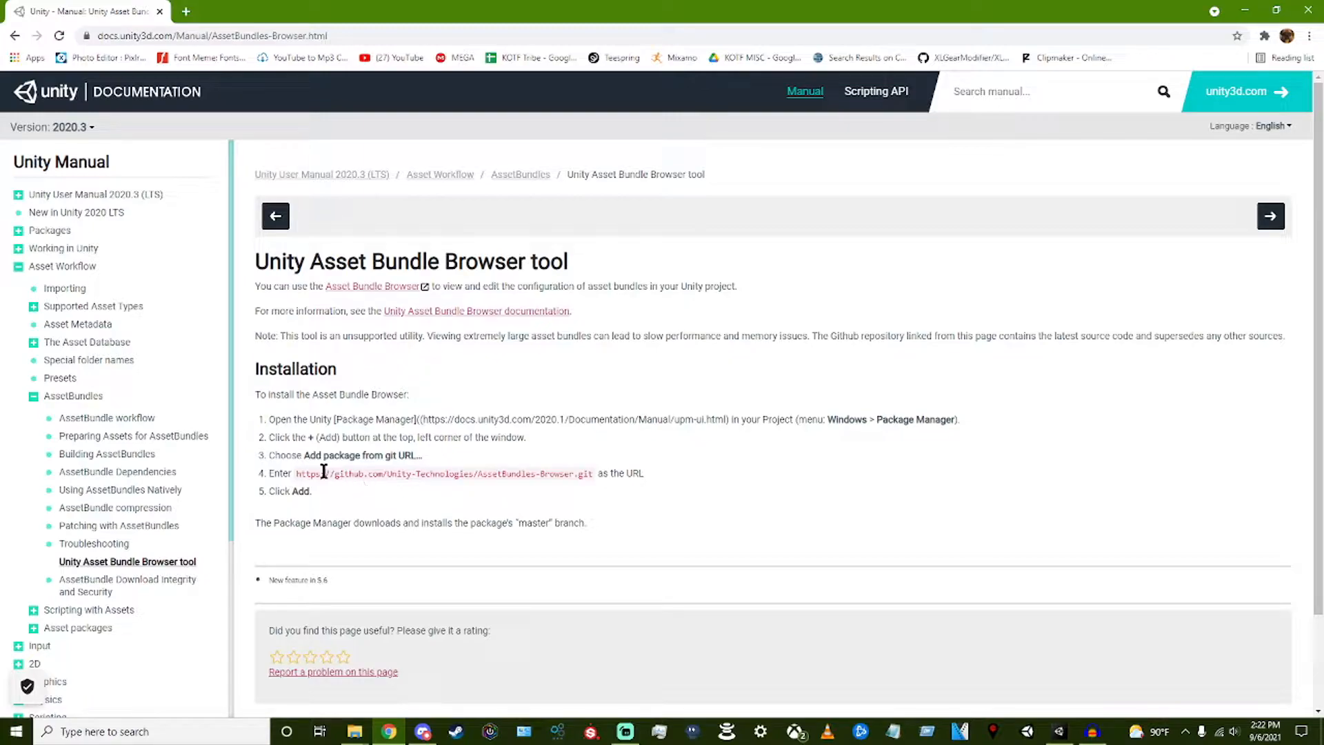
pyautogui.scroll(-1, 441, 391)
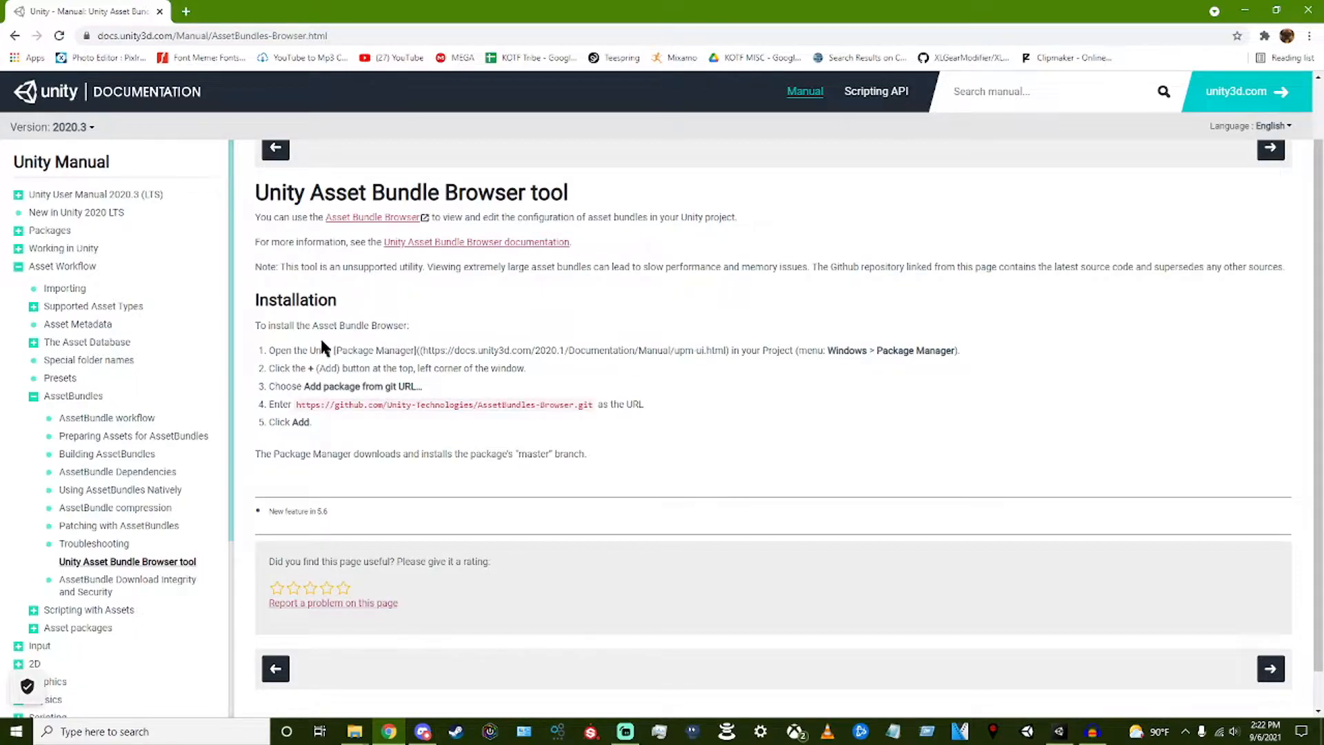
pyautogui.moveTo(297, 405); pyautogui.dragTo(600, 406)
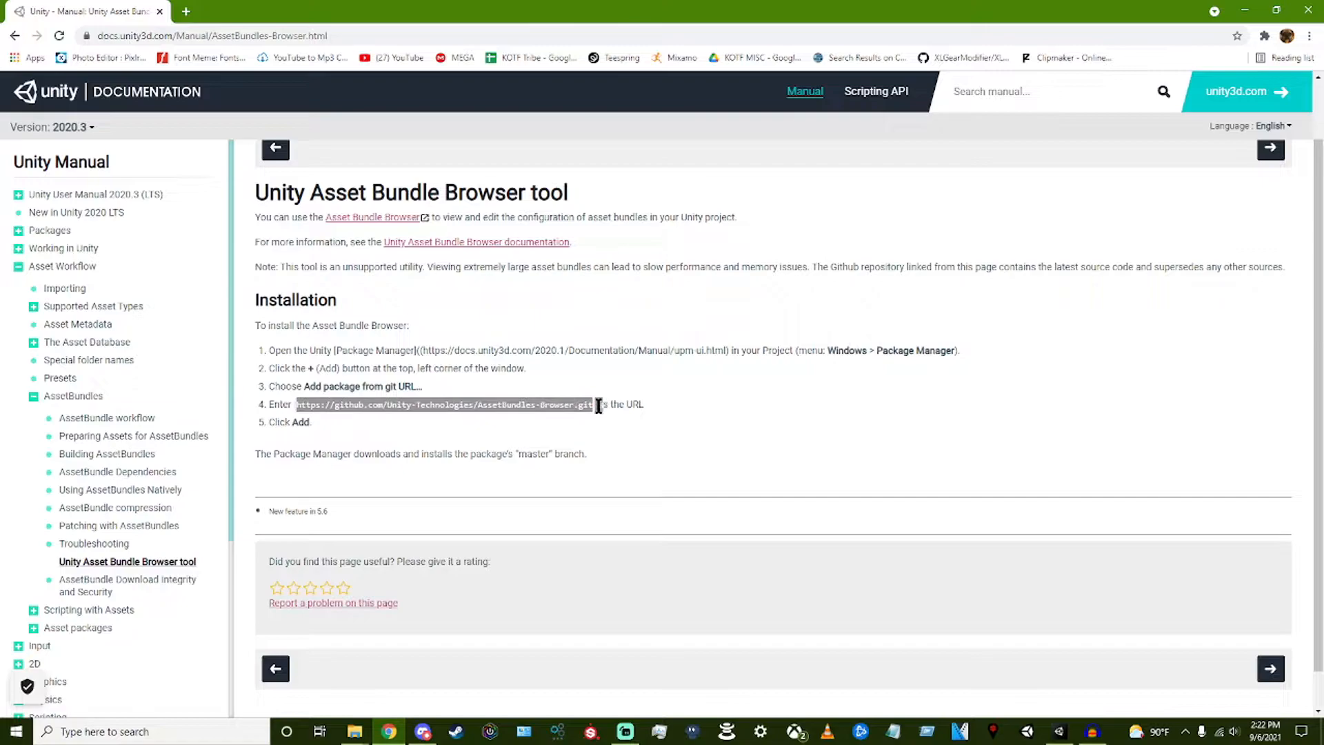
pyautogui.rightClick(516, 406)
pyautogui.click(571, 414)
pyautogui.click(1060, 731)
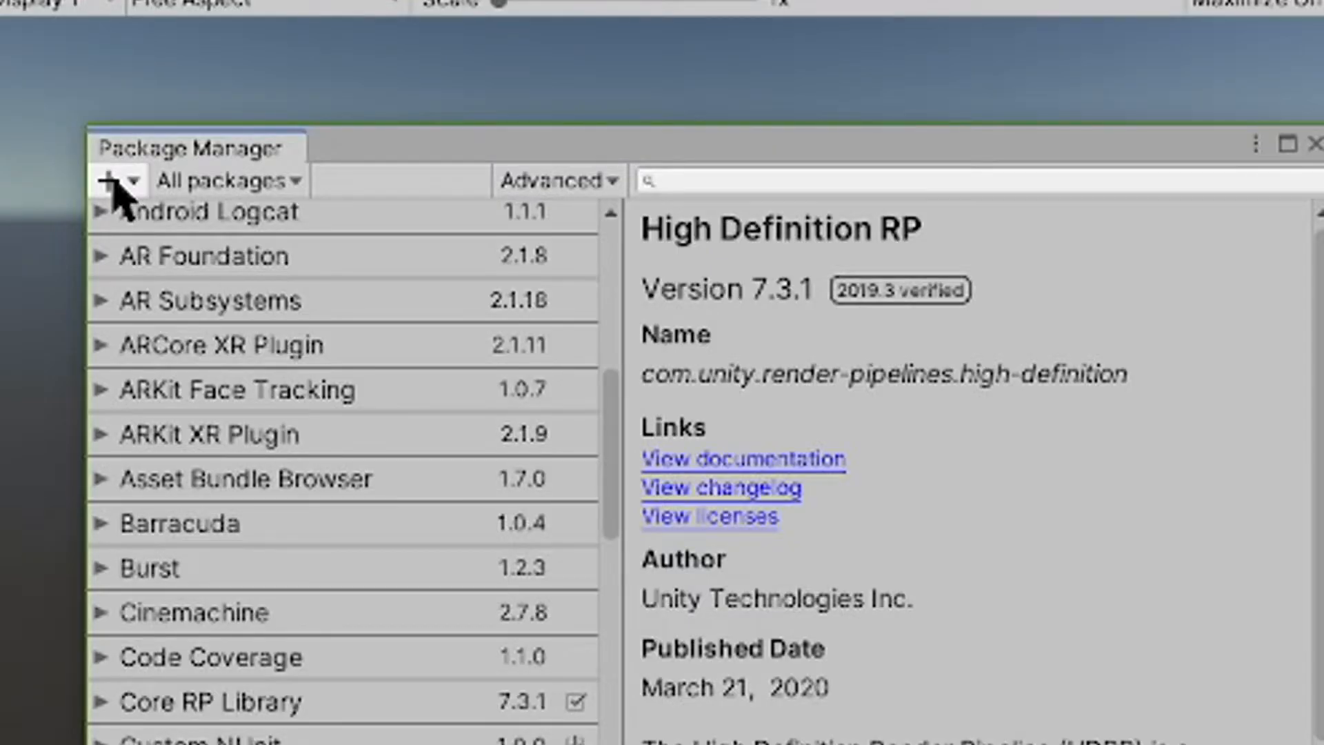
pyautogui.click(419, 142)
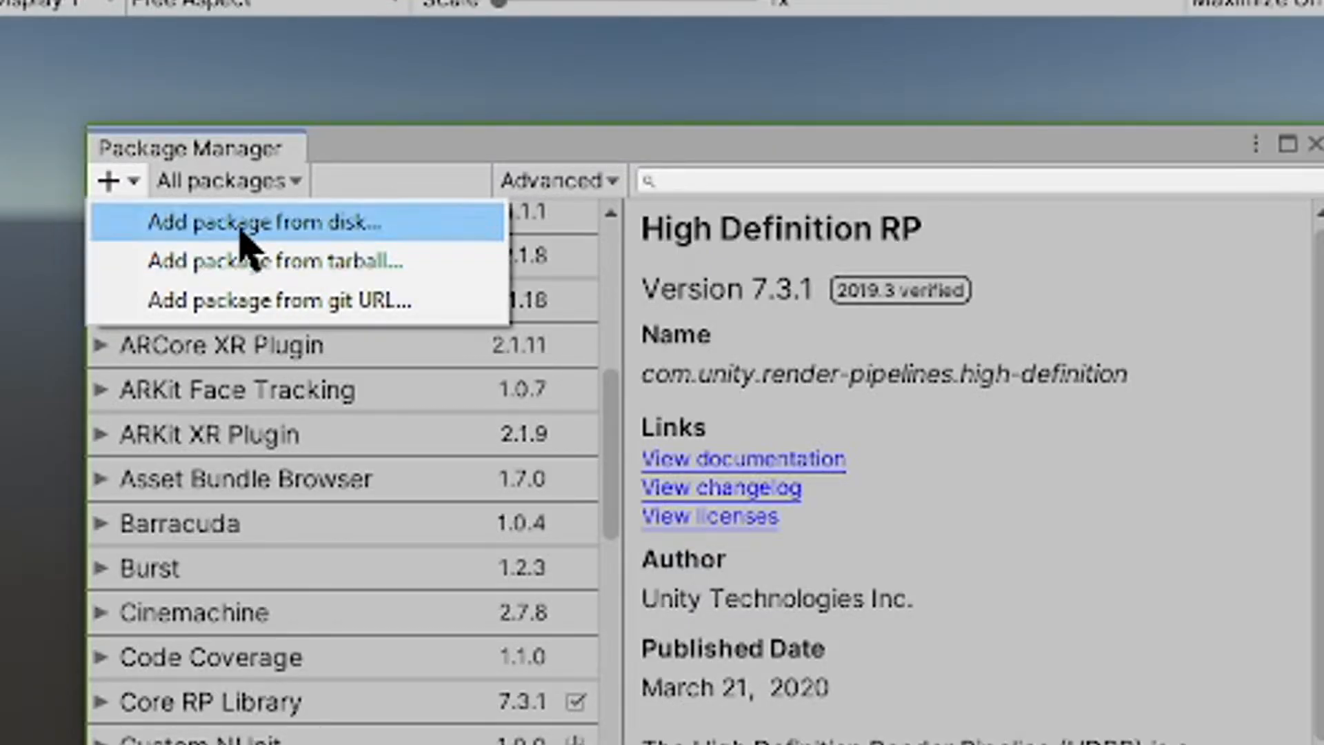
pyautogui.click(252, 301)
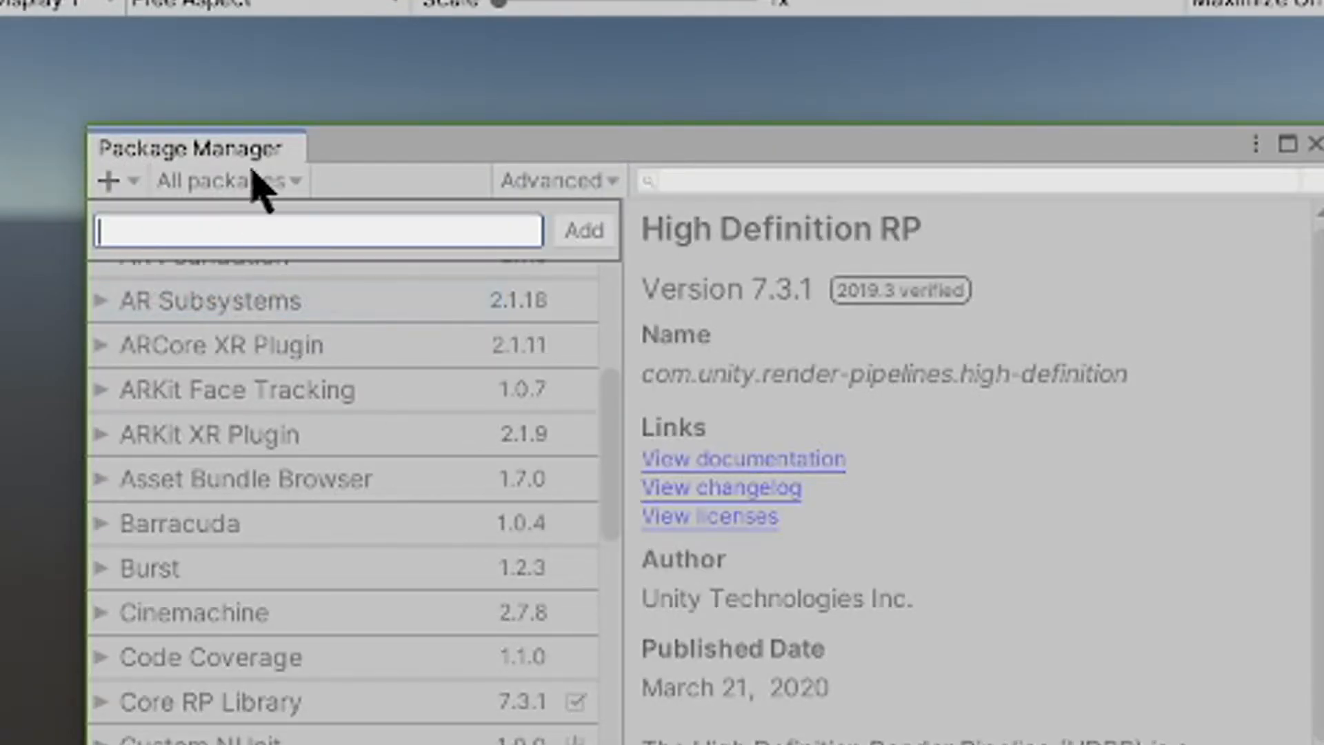
pyautogui.hotkey('ctrl', 'v')
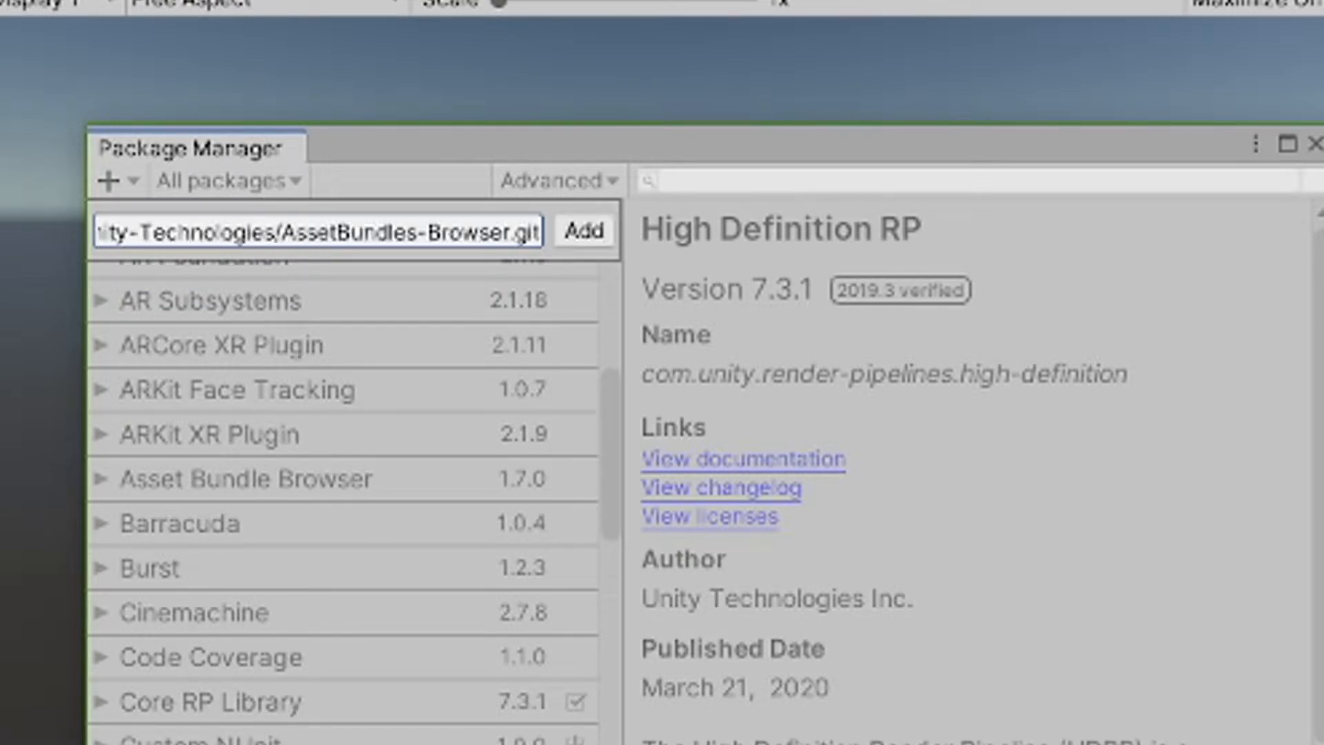
pyautogui.press('Return')
# Step: Install the Asset Bundle Browser 1.7.0 package from the package list and close the Package Manager
pyautogui.click(396, 486)
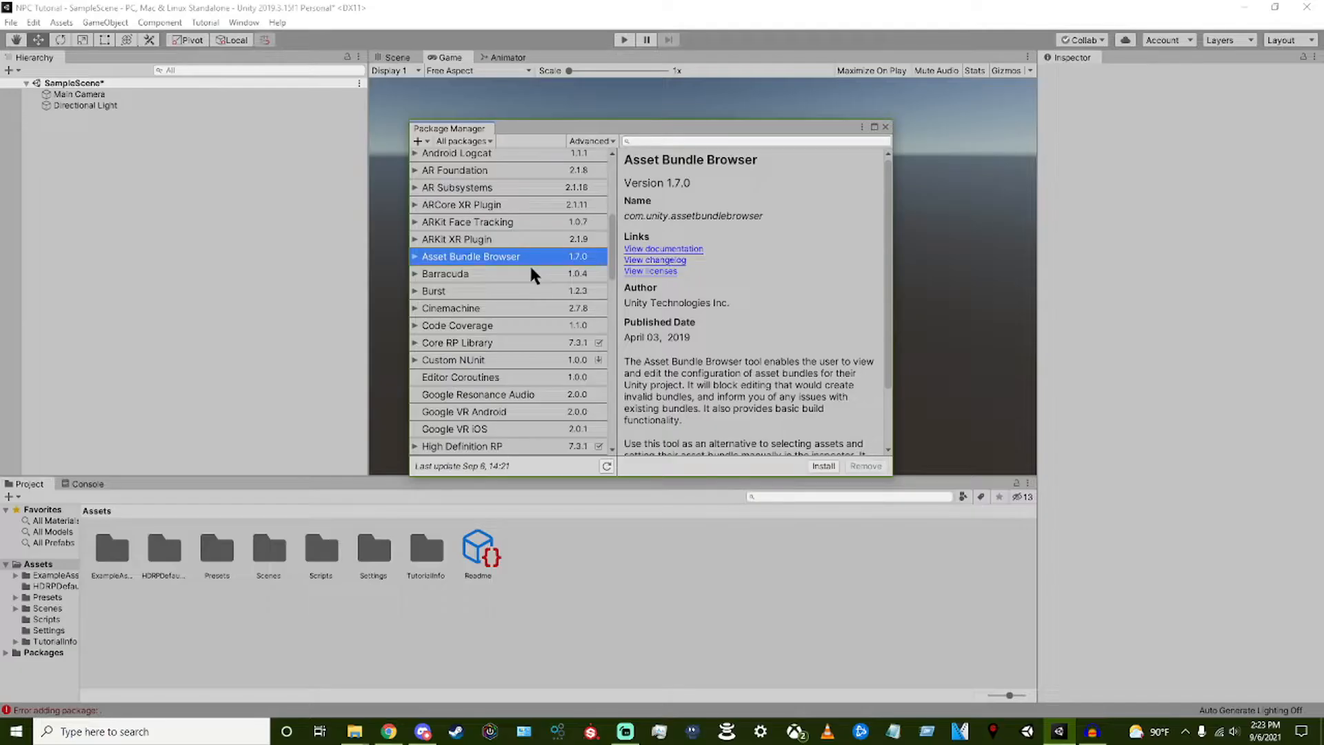
pyautogui.click(823, 466)
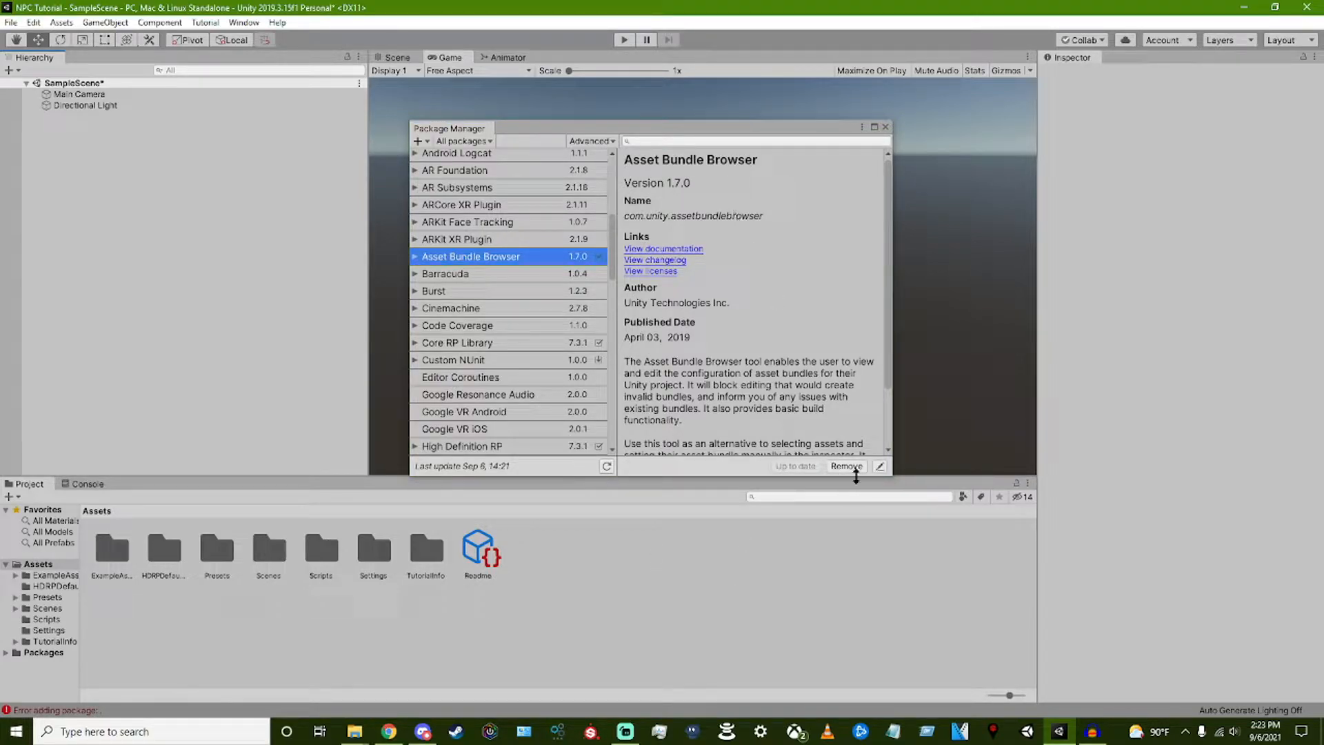
pyautogui.click(886, 128)
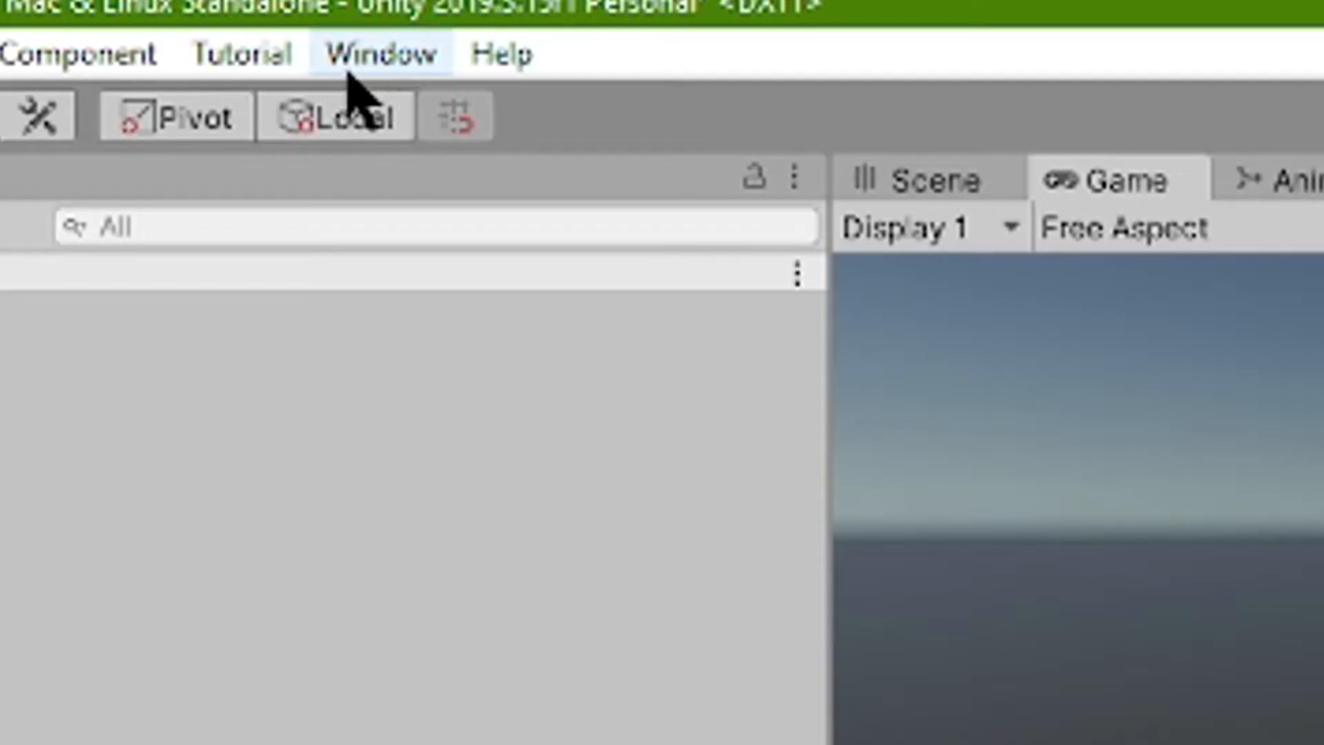
# Step: Open the AssetBundle Browser, dock it beside the Scene view, and bring the Scene view to the front
pyautogui.click(242, 24)
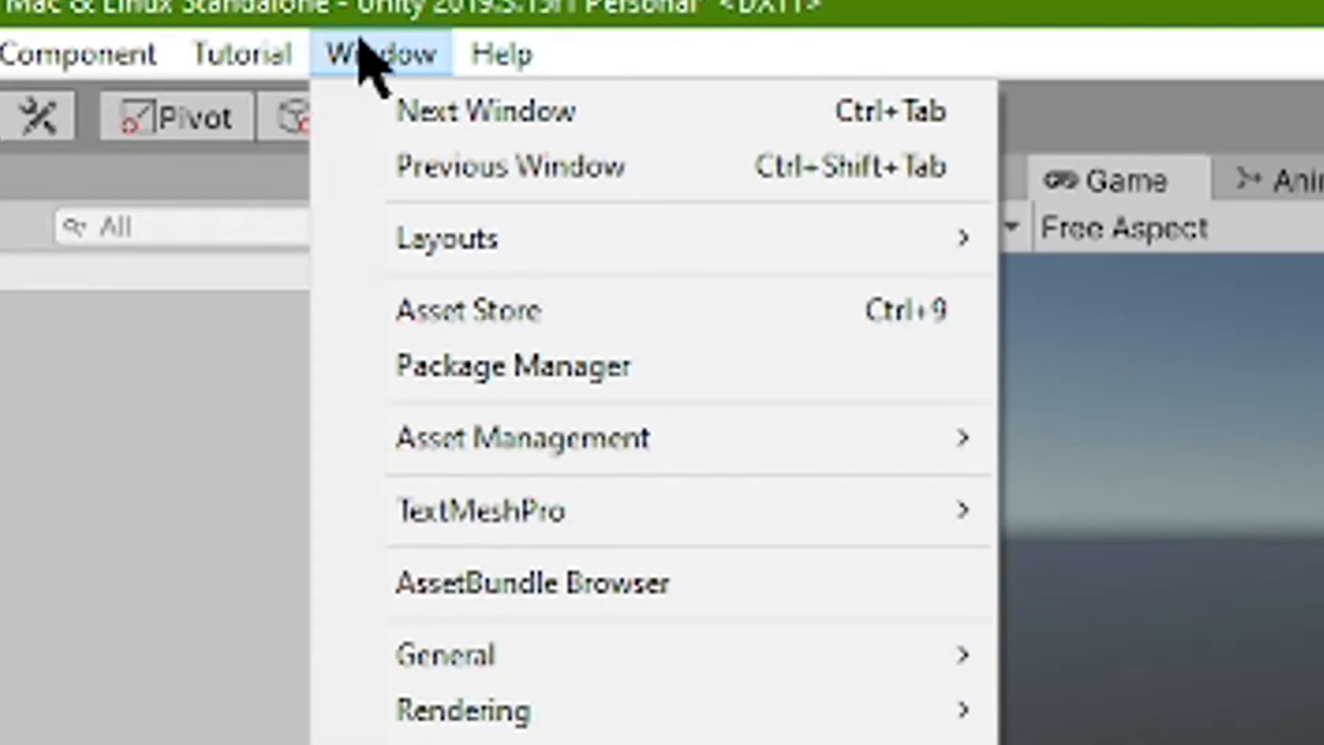
pyautogui.click(550, 586)
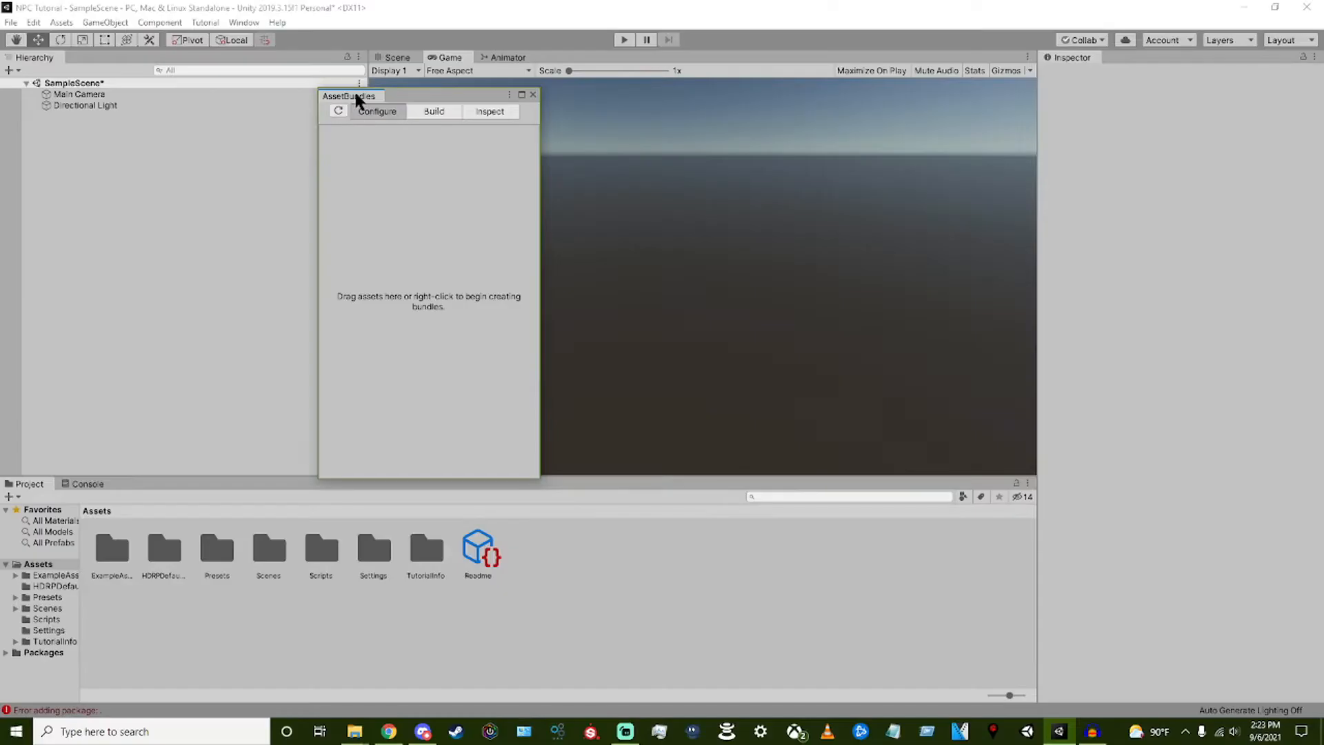
pyautogui.moveTo(355, 98); pyautogui.dragTo(394, 60)
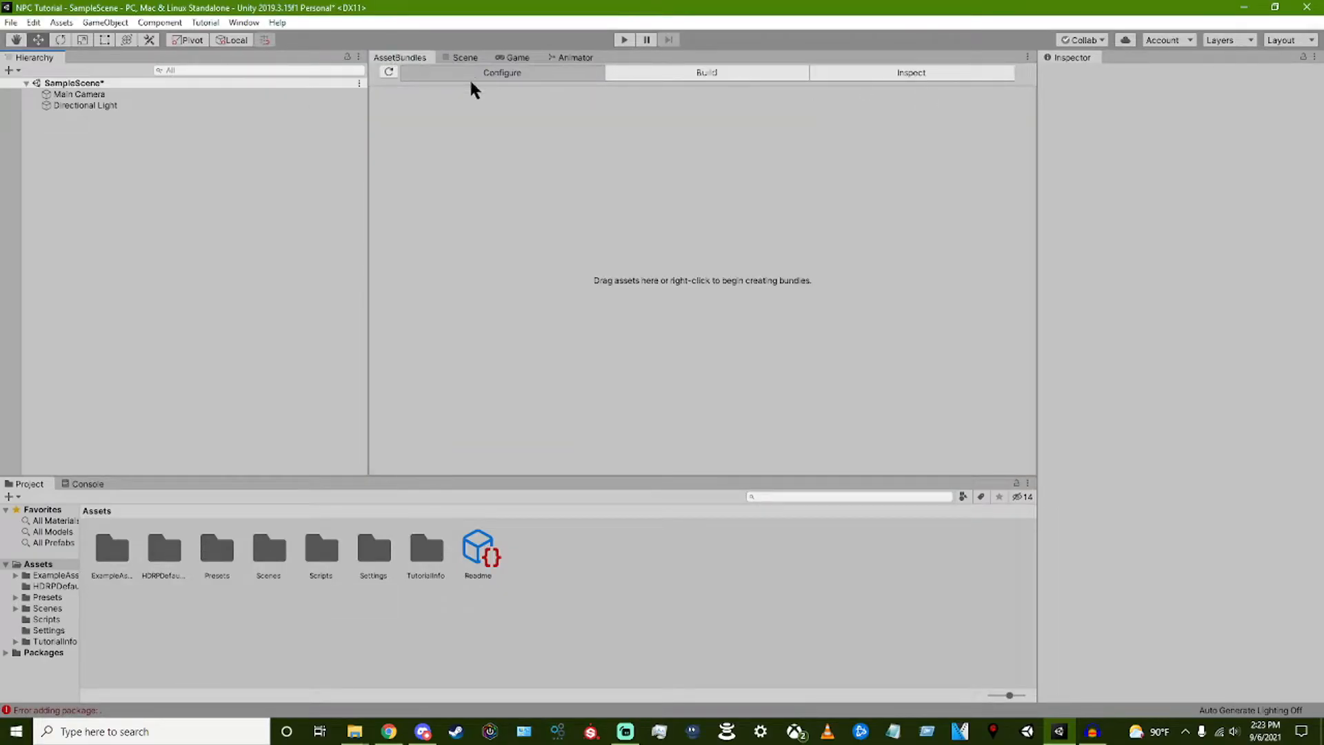
pyautogui.click(461, 58)
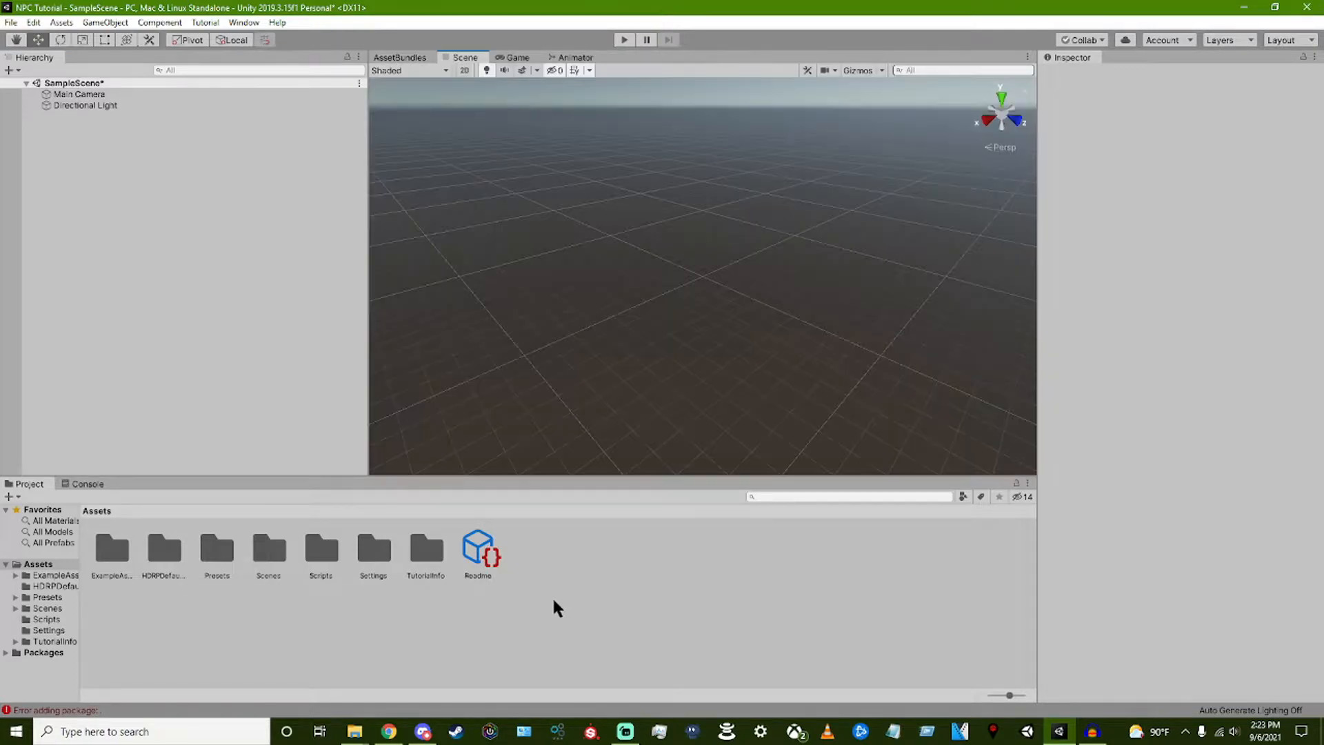
# Step: Create a new folder named NPC in the project's Assets
pyautogui.rightClick(551, 565)
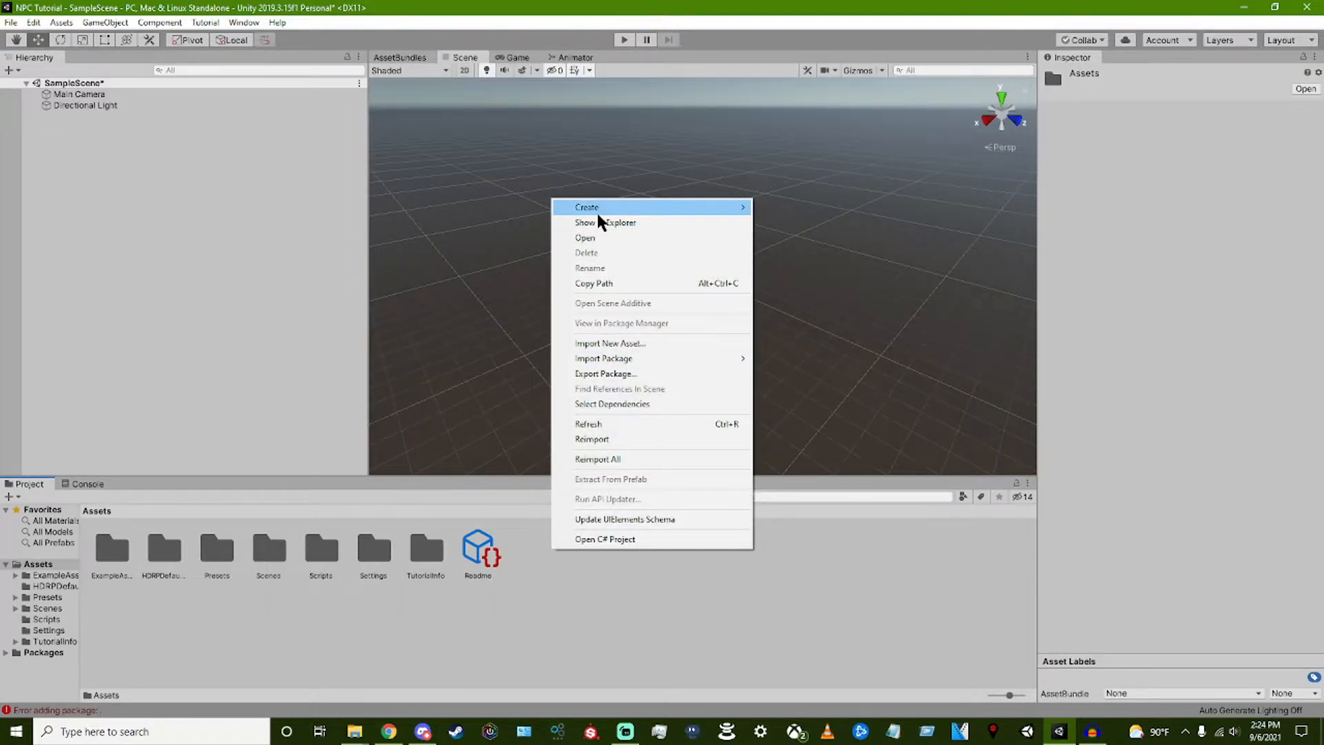
pyautogui.moveTo(618, 210)
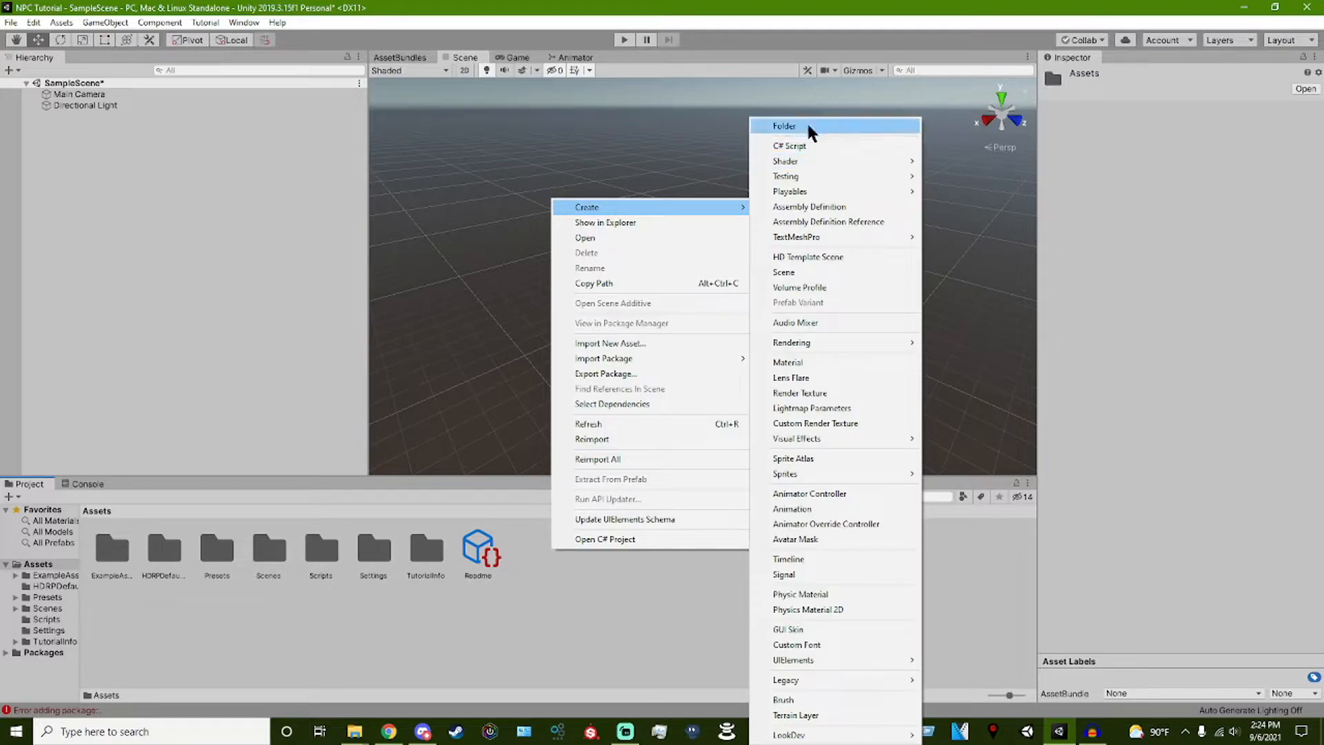
pyautogui.click(808, 127)
pyautogui.write('NPC')
pyautogui.press('Return')
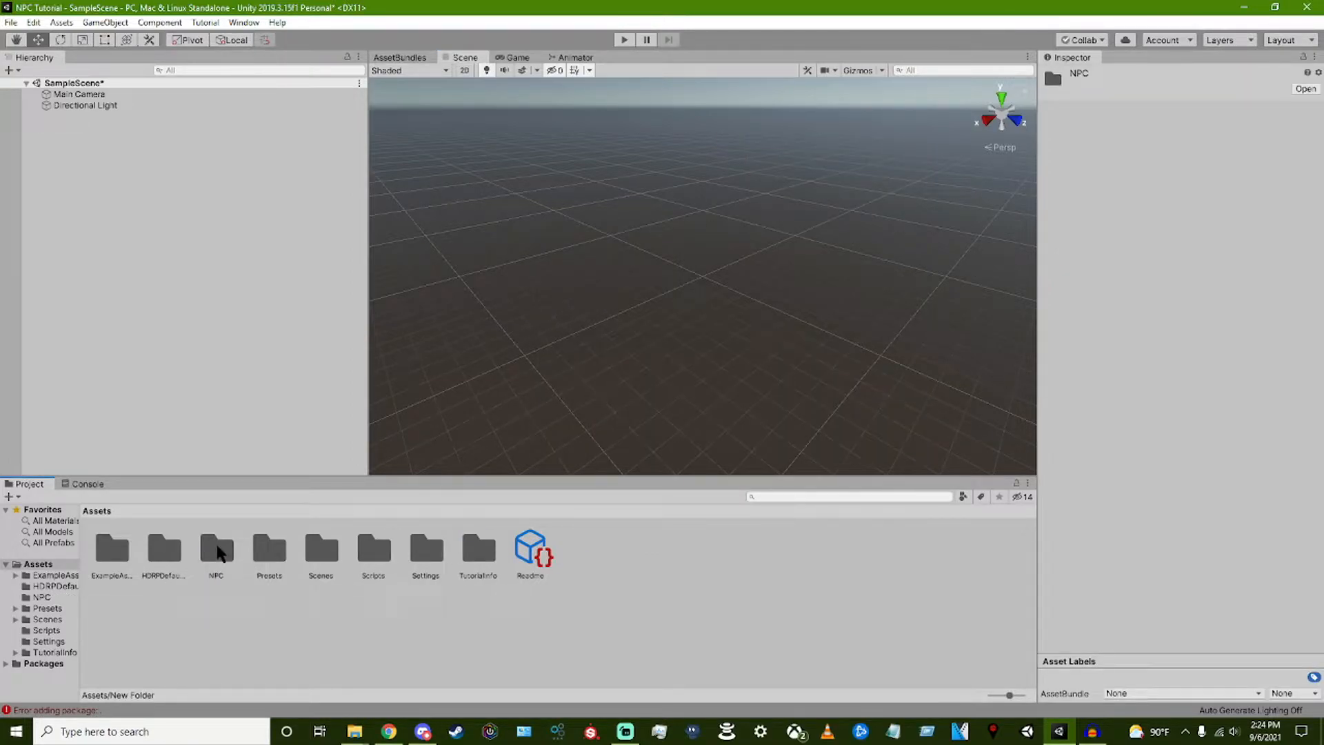
# Step: Import the DontBuyNPCs animation files from the Animations folder on disk into the project's NPC folder
pyautogui.doubleClick(217, 552)
pyautogui.hotkey('alt', 'Tab')
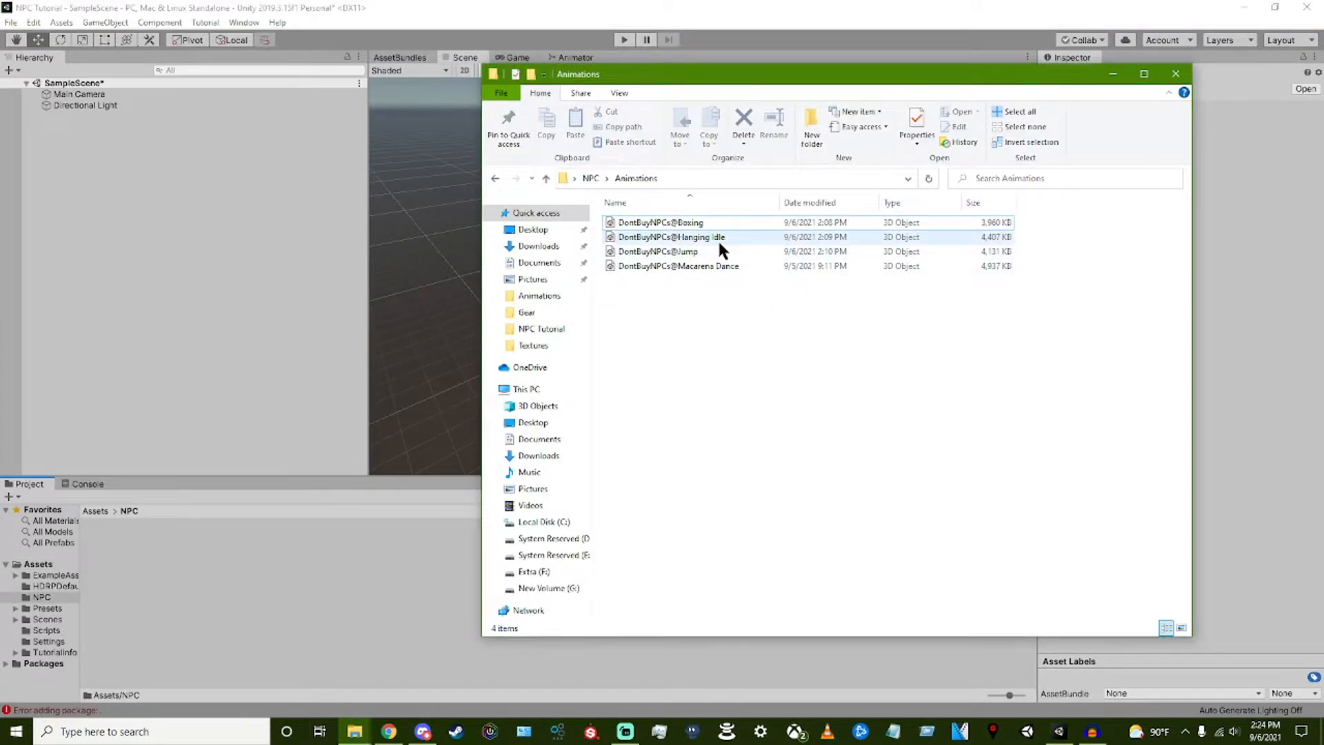
pyautogui.moveTo(662, 302); pyautogui.dragTo(90, 573)
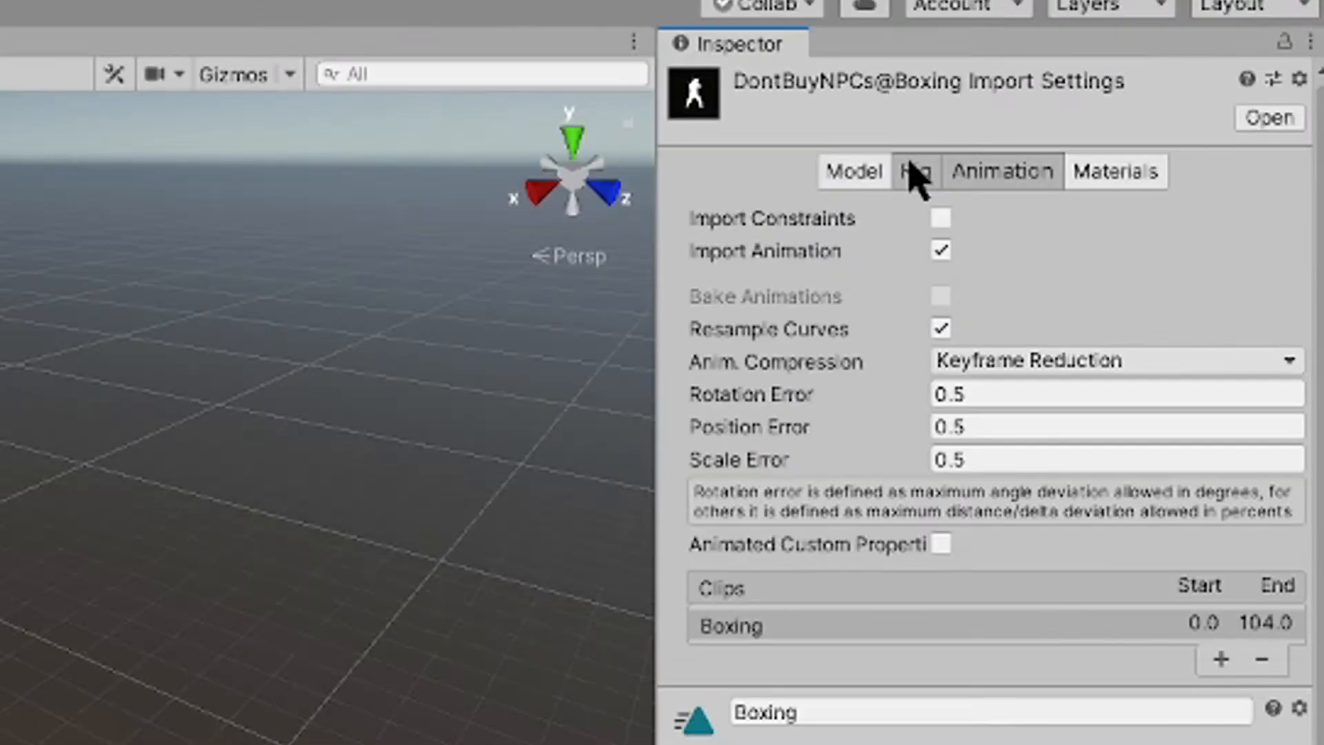
# Step: Set the Boxing model's rig animation type to Humanoid and apply the import settings
pyautogui.click(1146, 111)
pyautogui.click(1182, 131)
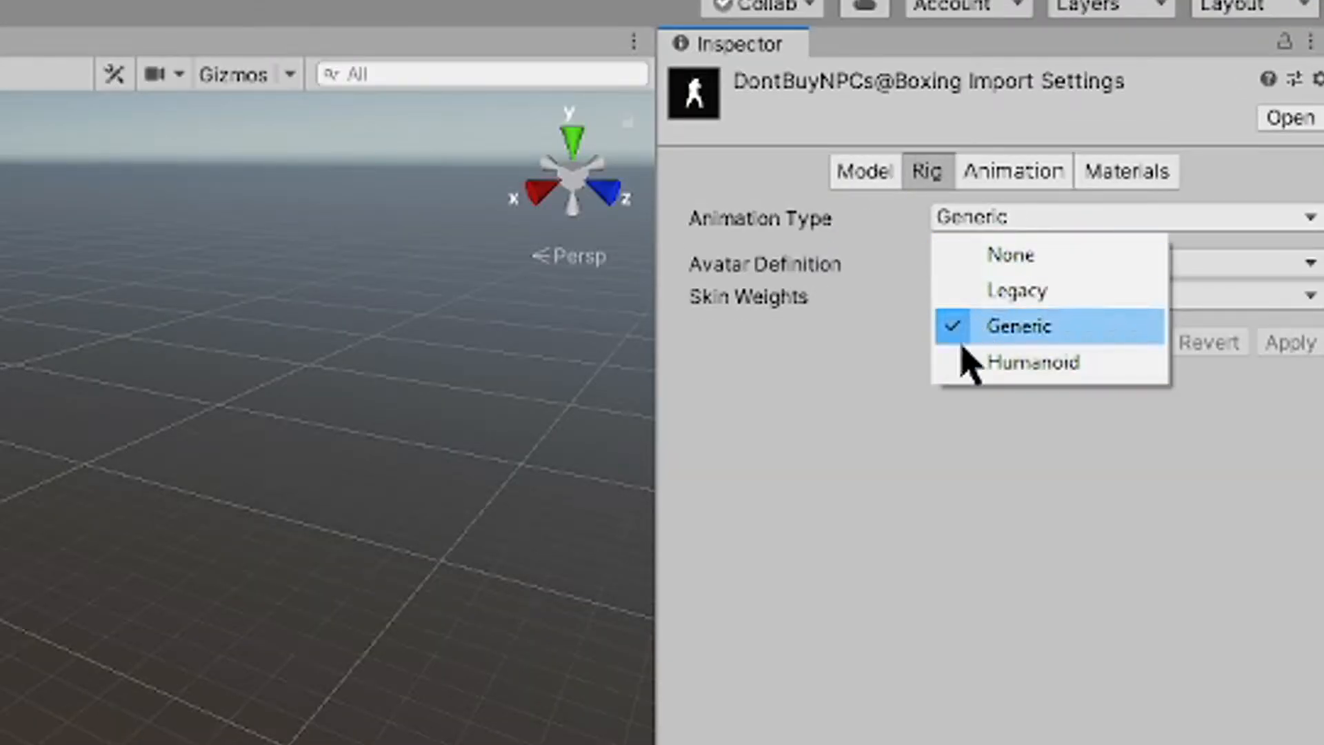
pyautogui.click(1022, 365)
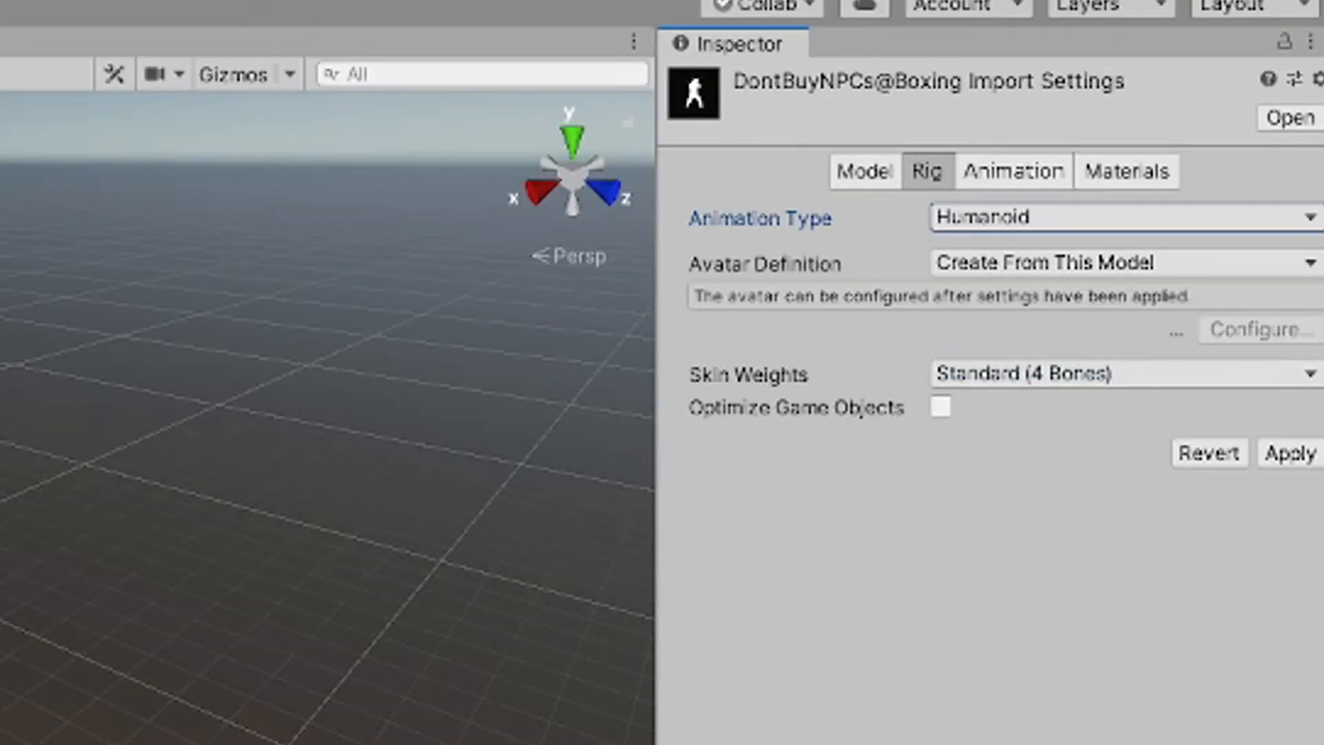
pyautogui.click(1290, 453)
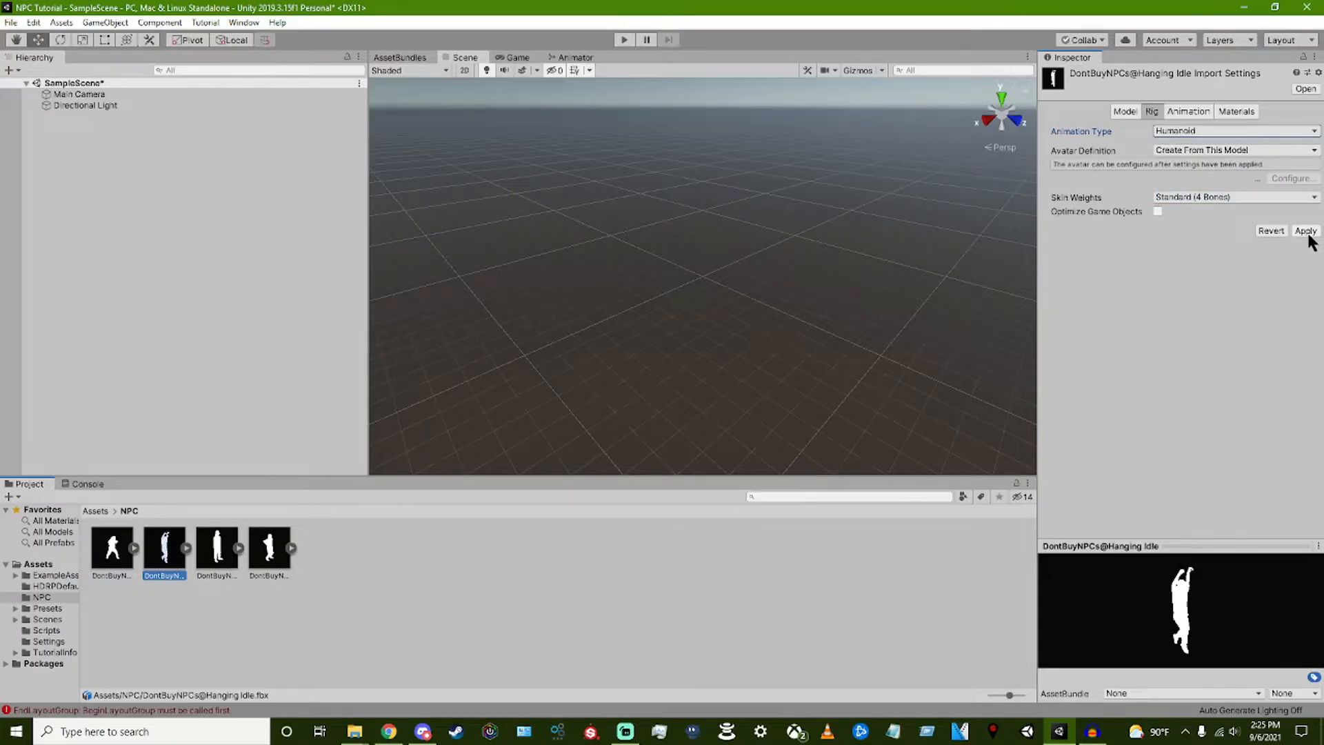
# Step: Apply the Humanoid animation type to the Hanging Idle, Jump and Macarena Dance models in the NPC folder
pyautogui.click(1306, 231)
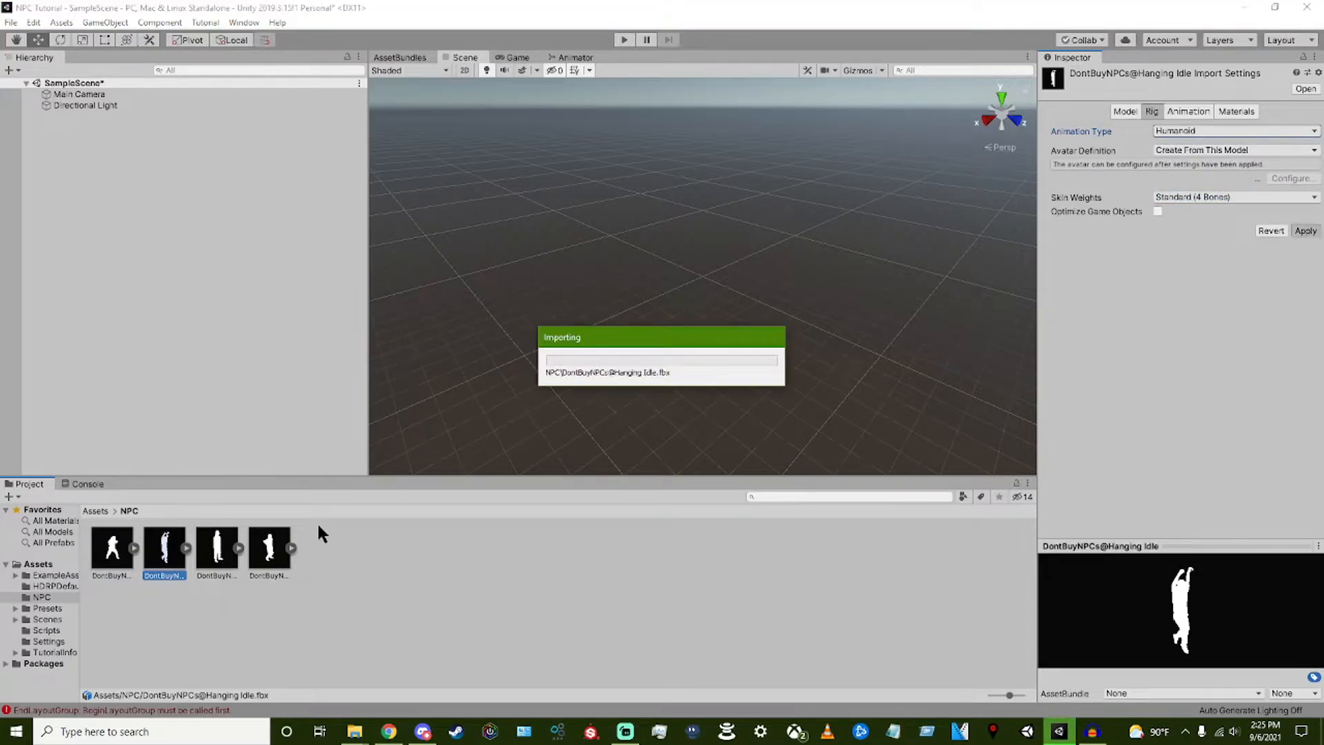
pyautogui.click(217, 548)
pyautogui.click(269, 549)
pyautogui.click(1306, 231)
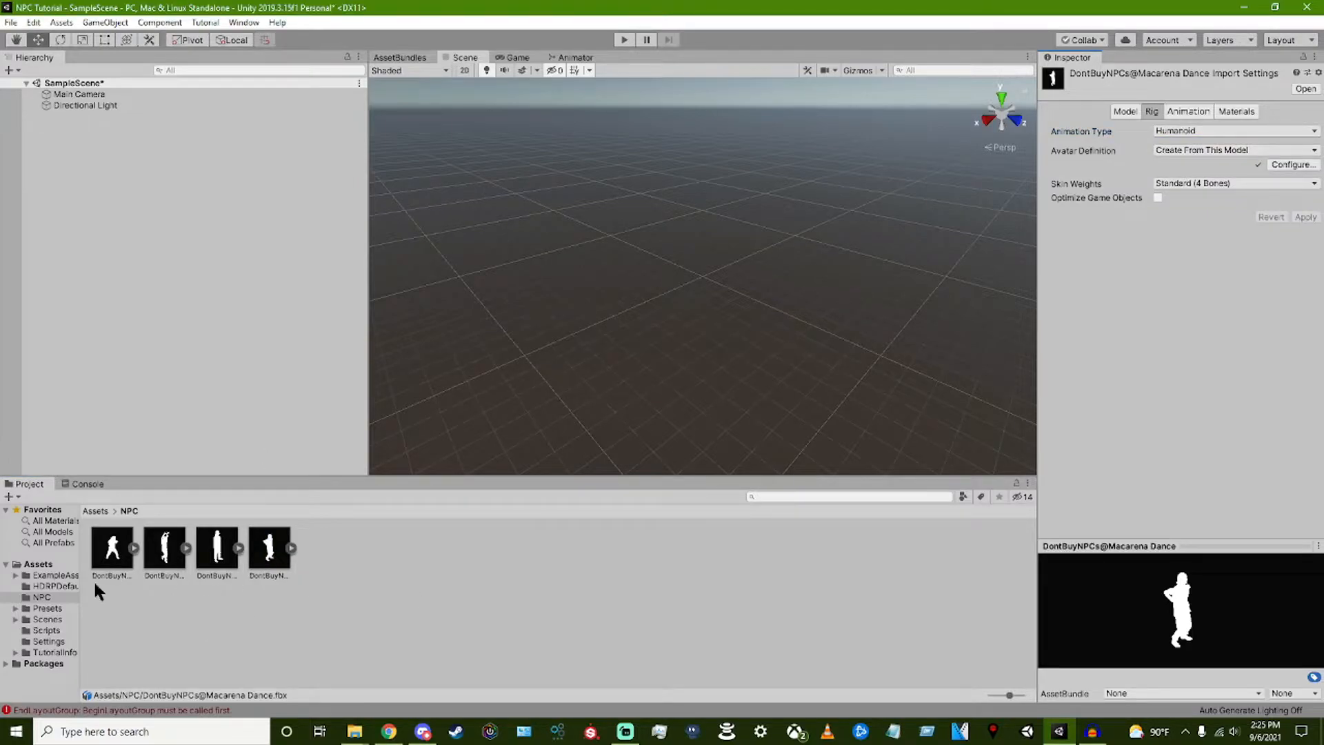
# Step: Add all four DontBuyNPCs models from the NPC folder to the SampleScene hierarchy
pyautogui.click(280, 574)
pyautogui.keyDown('shift'); pyautogui.click(113, 576); pyautogui.keyUp('shift')
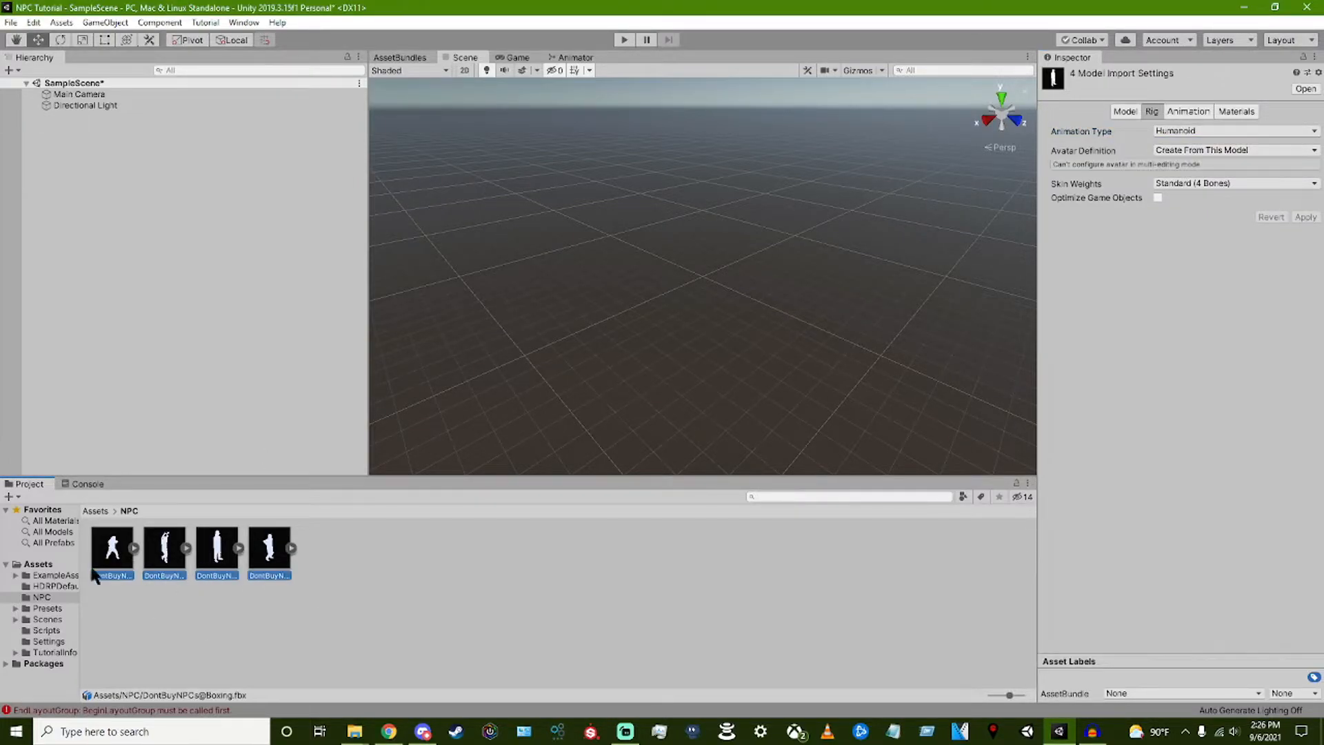
pyautogui.moveTo(113, 573); pyautogui.dragTo(65, 149)
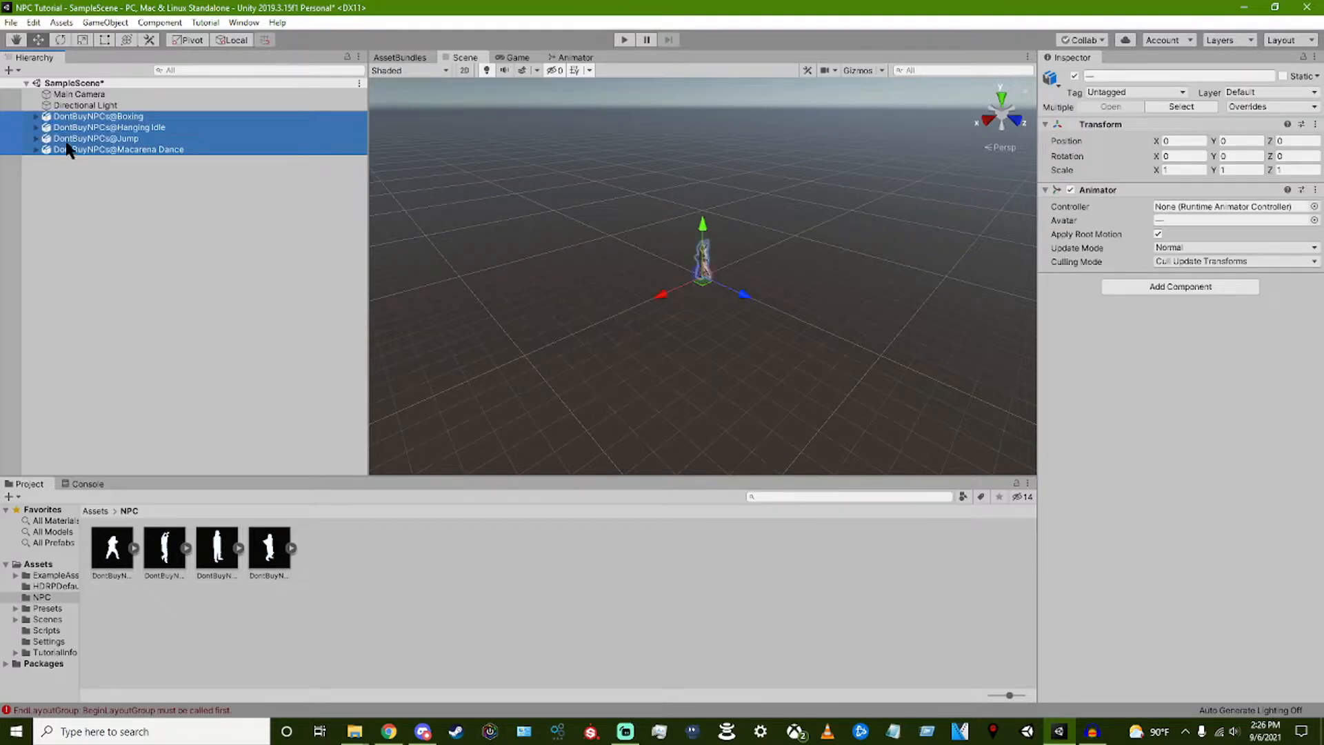
# Step: Unpack the prefabs of all four DontBuyNPCs objects in the hierarchy
pyautogui.click(88, 116)
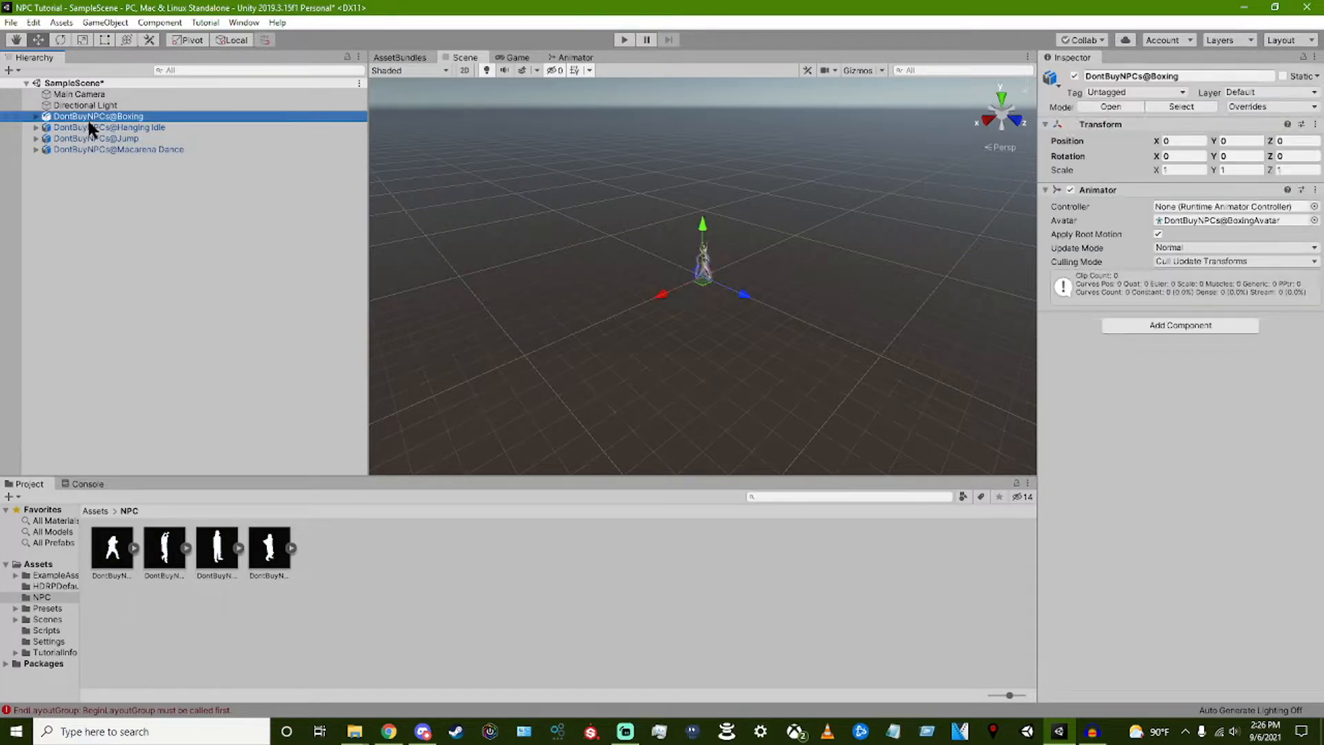
pyautogui.keyDown('shift'); pyautogui.click(109, 149); pyautogui.keyUp('shift')
pyautogui.rightClick(123, 133)
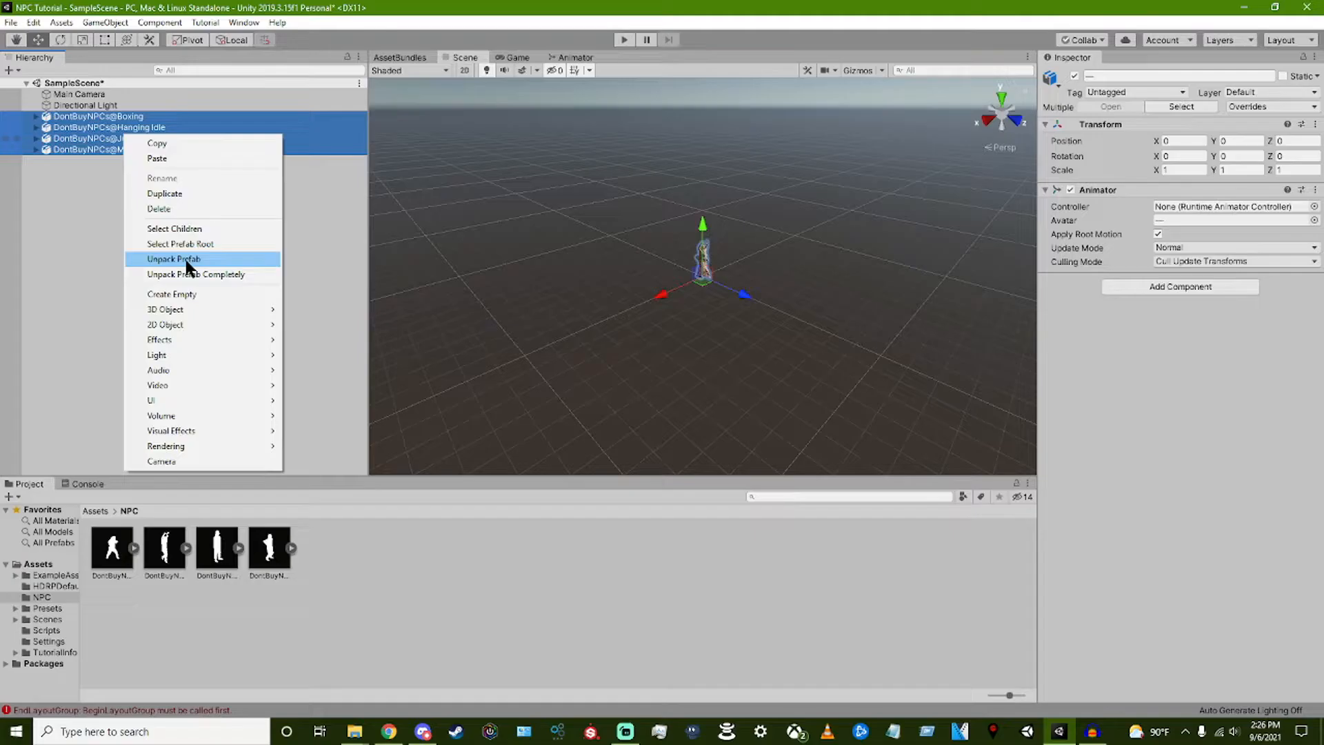
pyautogui.click(321, 388)
# Step: Deactivate the Hanging Idle, Jump and Macarena Dance objects in the scene
pyautogui.click(146, 104)
pyautogui.keyDown('shift'); pyautogui.click(107, 147); pyautogui.keyUp('shift')
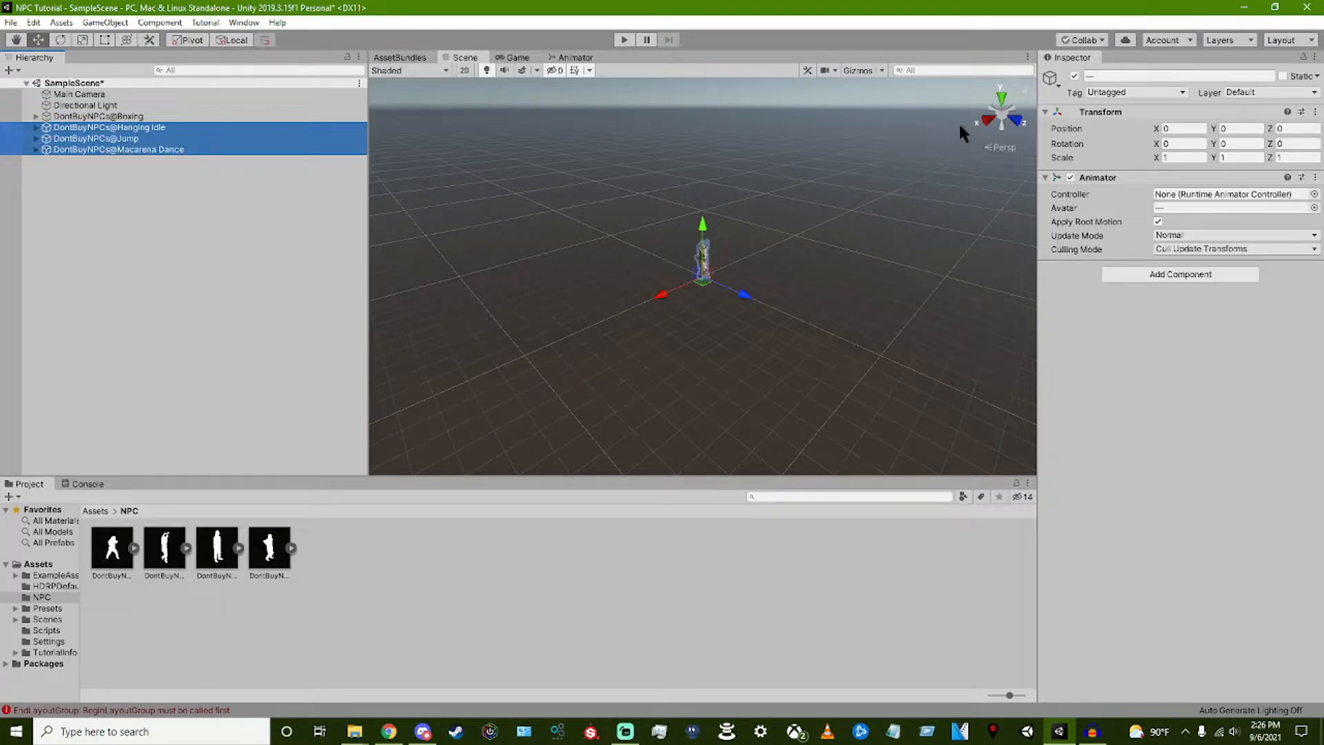
pyautogui.click(1075, 76)
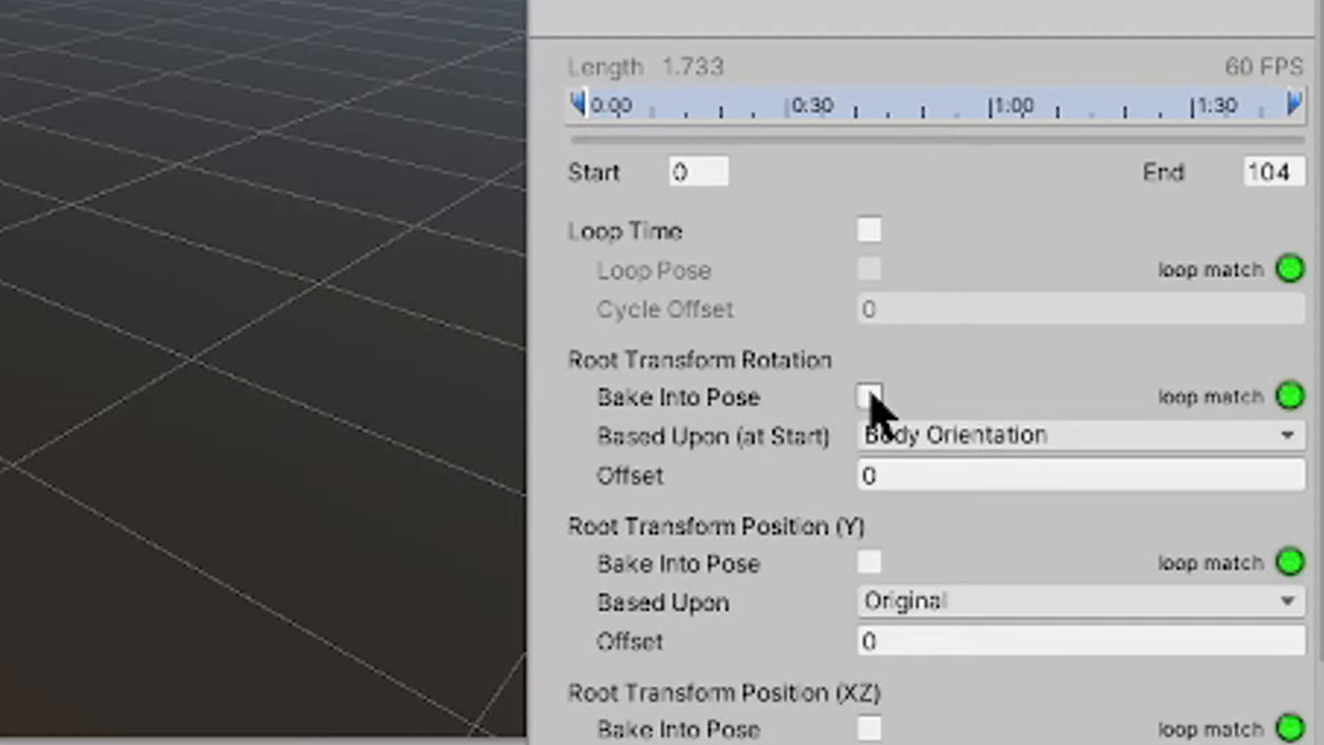
# Step: Enable Bake Into Pose for the Boxing clip's root rotation, Y position and XZ position
pyautogui.click(870, 399)
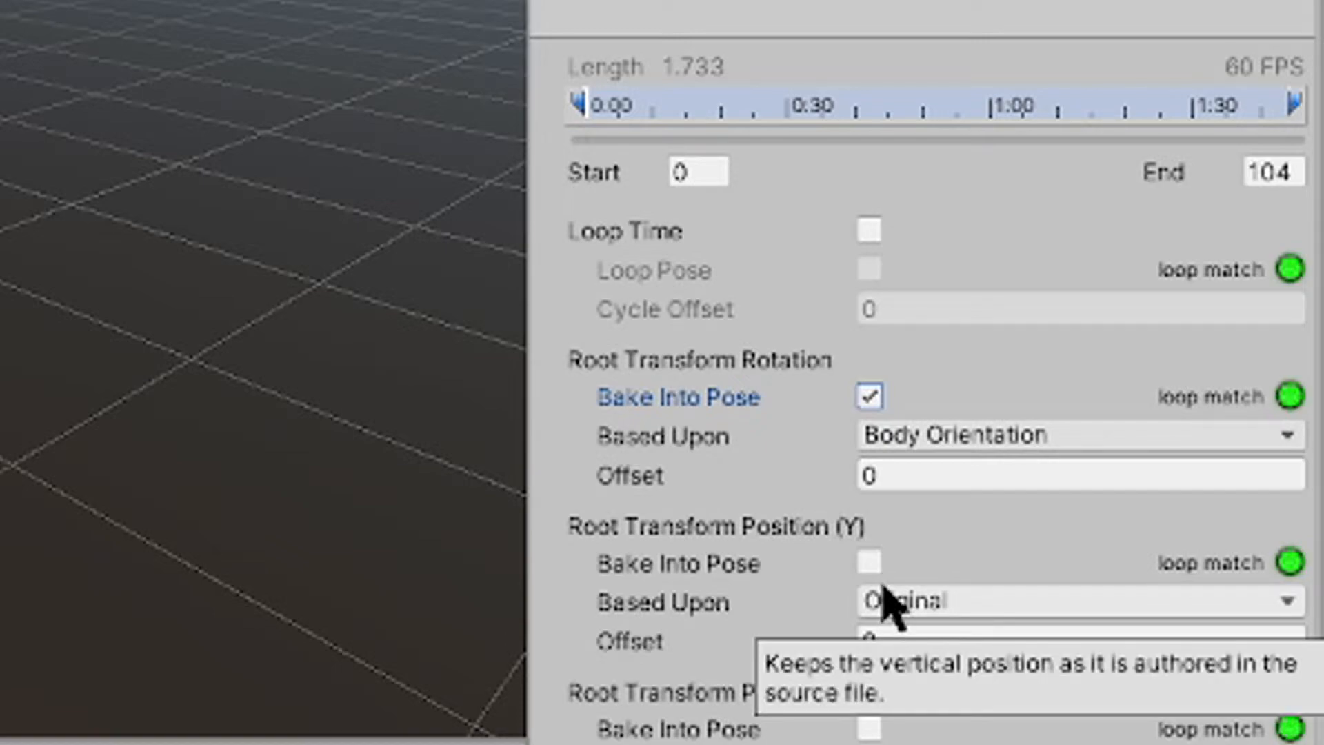
pyautogui.click(870, 562)
pyautogui.scroll(-5, 877, 510)
pyautogui.click(870, 383)
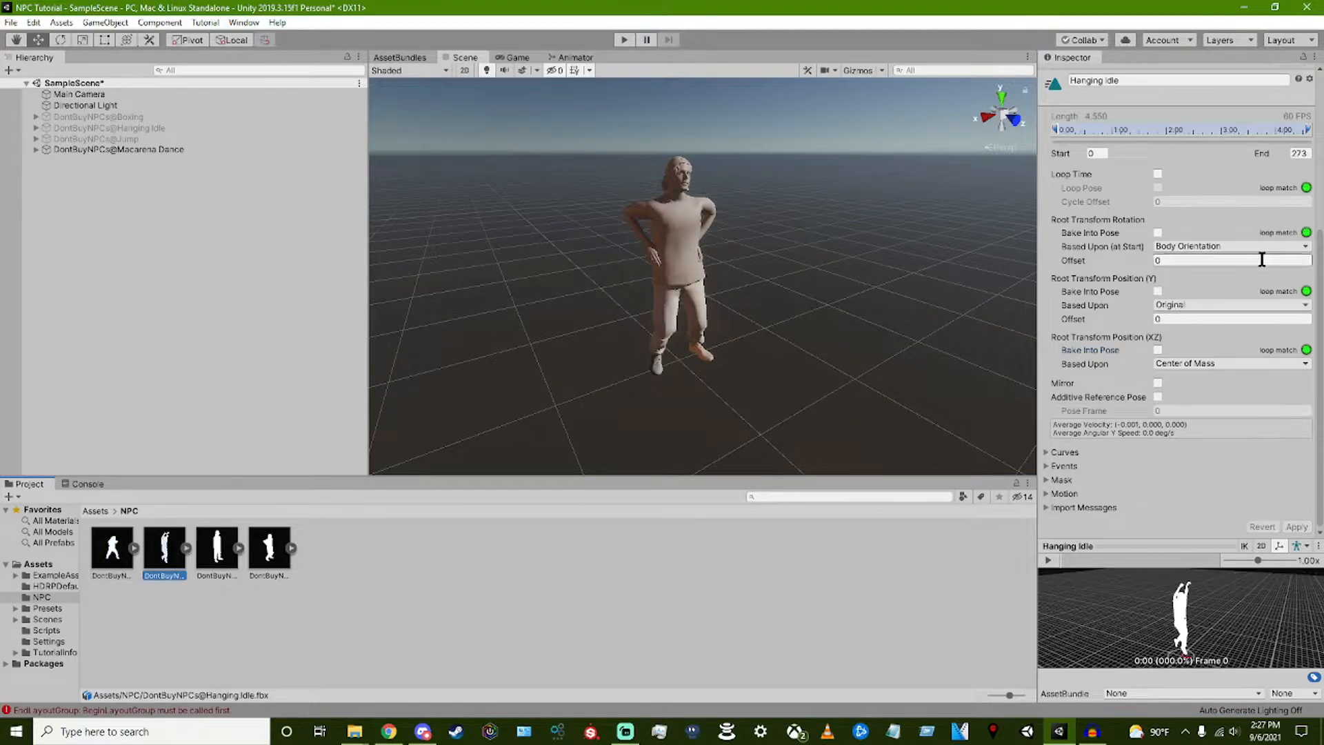
# Step: Bake the root rotation and positions into the pose for the Hanging Idle, Jump and Macarena Dance clips and apply the settings
pyautogui.click(1158, 233)
pyautogui.click(1297, 527)
pyautogui.click(217, 548)
pyautogui.click(1158, 232)
pyautogui.click(1158, 291)
pyautogui.click(1297, 527)
pyautogui.click(270, 548)
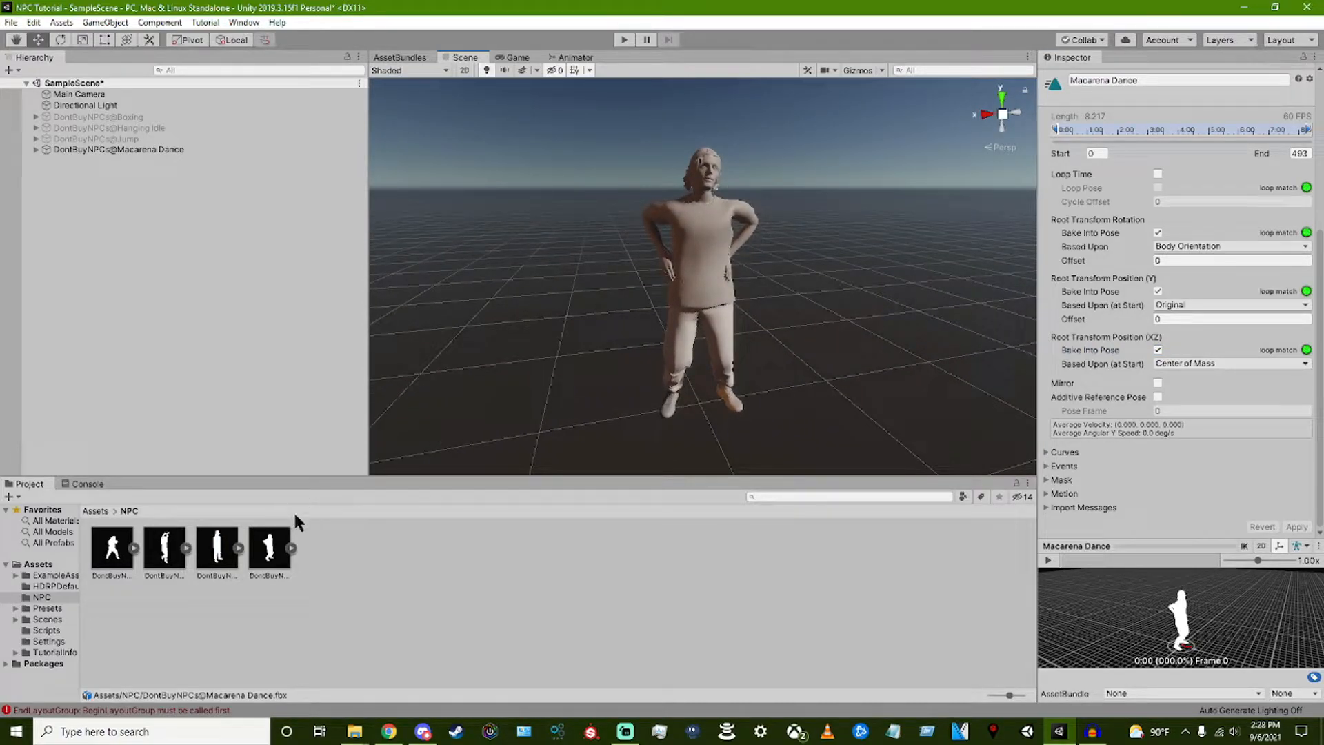
# Step: Expand the Macarena Dance model's contents and drop its Macarena Dance clip onto the character in the Scene view
pyautogui.click(291, 548)
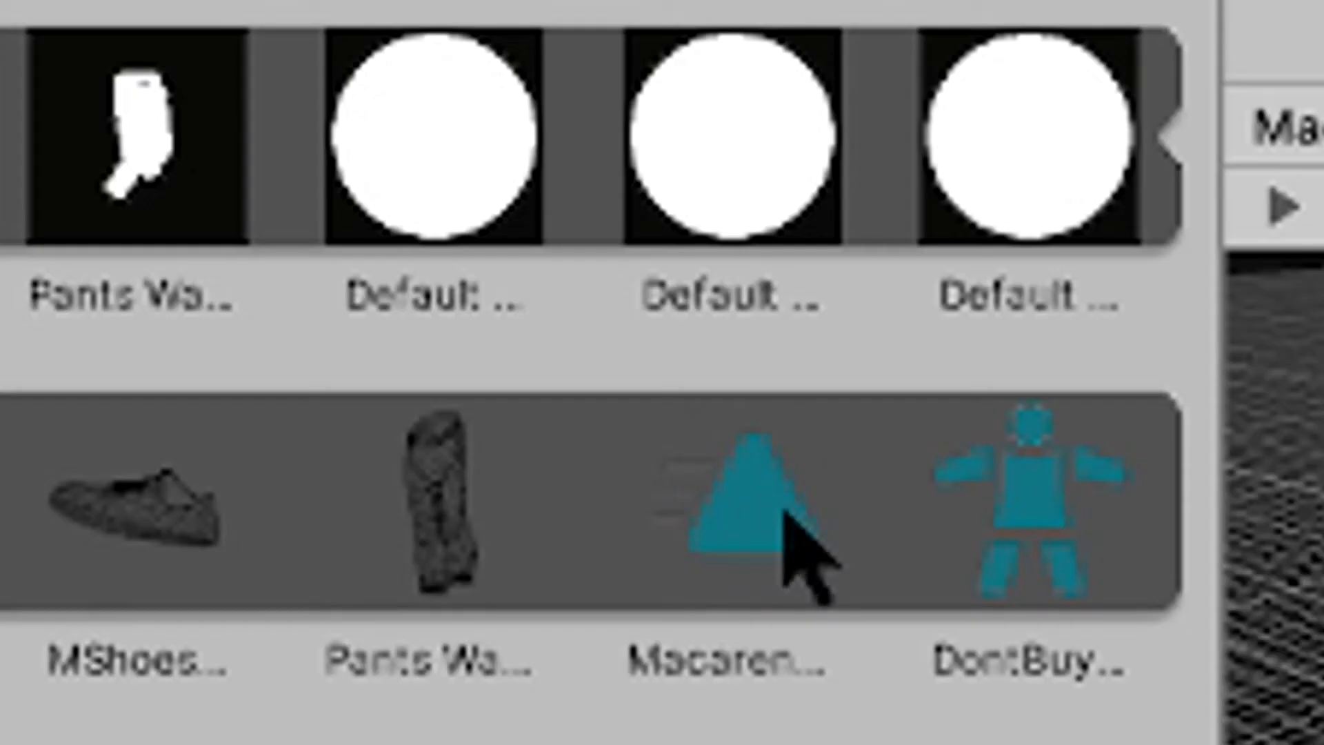
pyautogui.moveTo(955, 612); pyautogui.dragTo(710, 262)
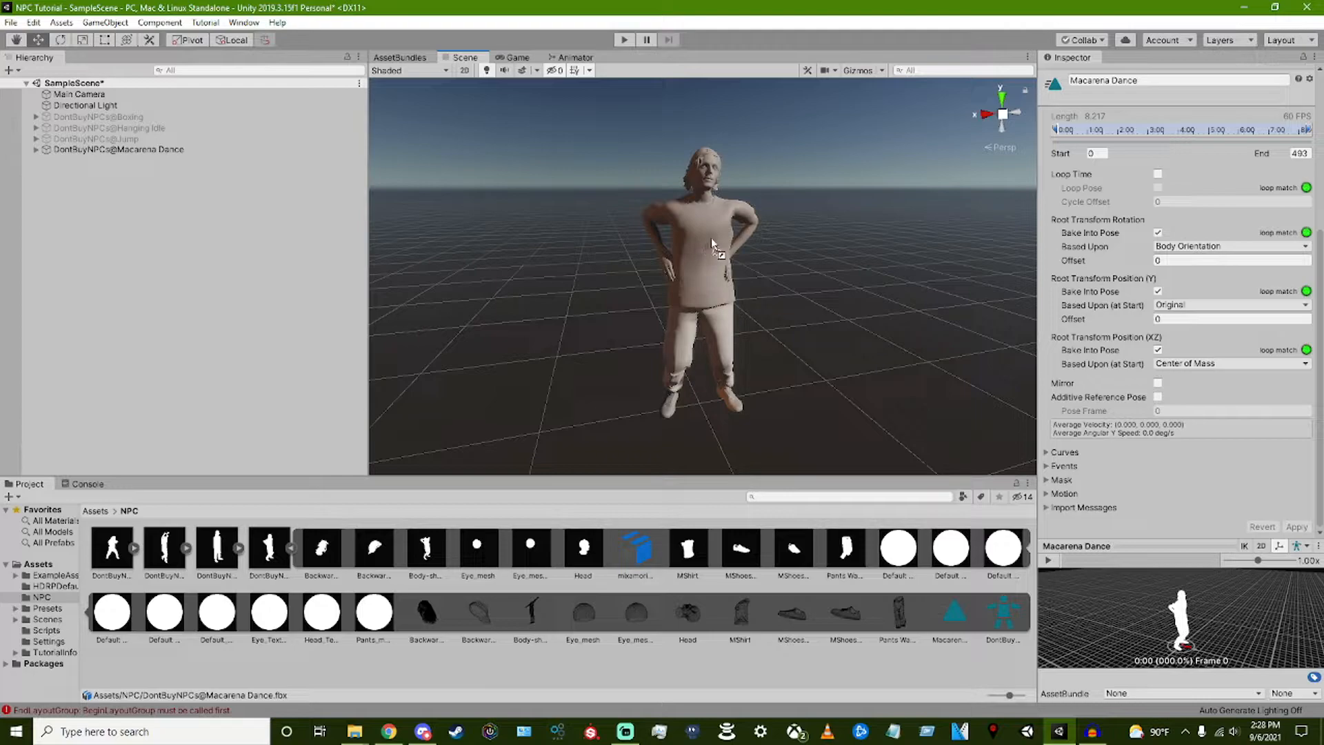
pyautogui.moveTo(710, 237); pyautogui.dragTo(710, 237)
# Step: Assign the MShirt animator controller to the DontBuyNPCs@Macarena Dance object and collapse the model's contents
pyautogui.scroll(-1, 253, 647)
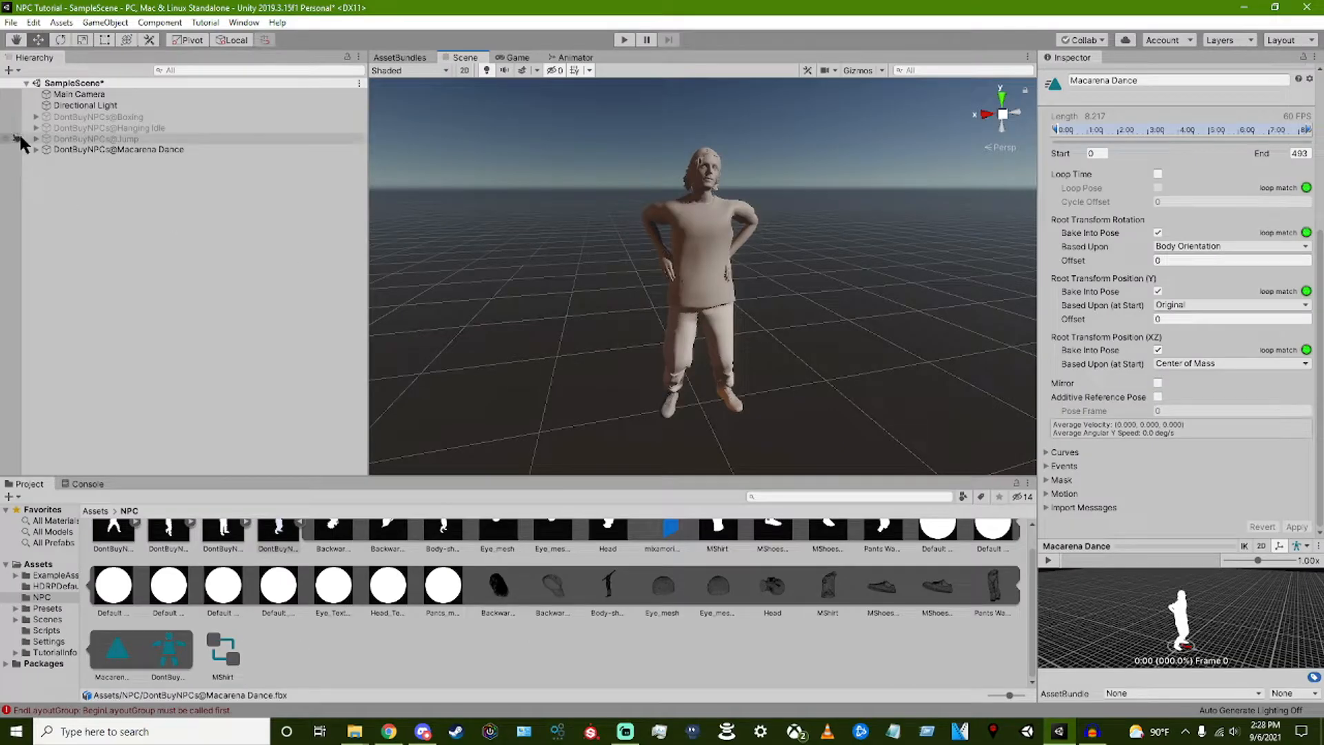
pyautogui.click(107, 150)
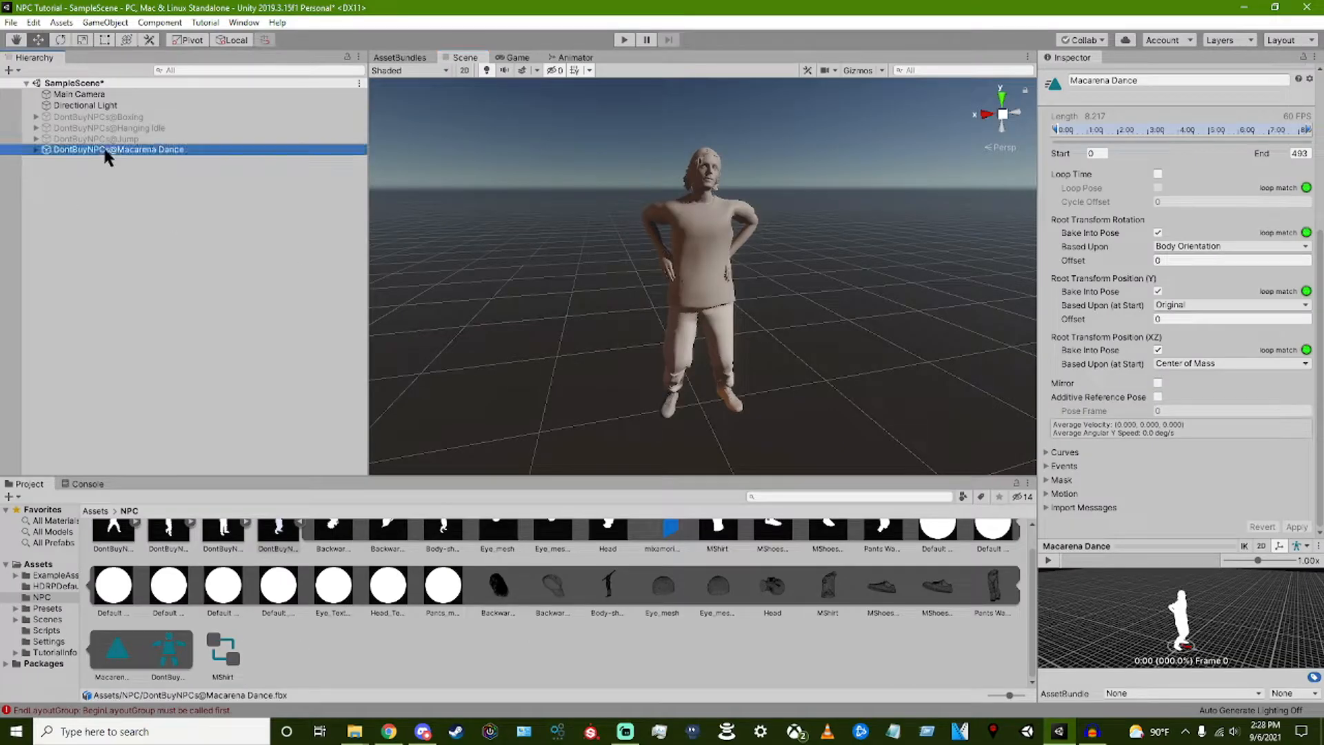
pyautogui.moveTo(220, 657); pyautogui.dragTo(1191, 394)
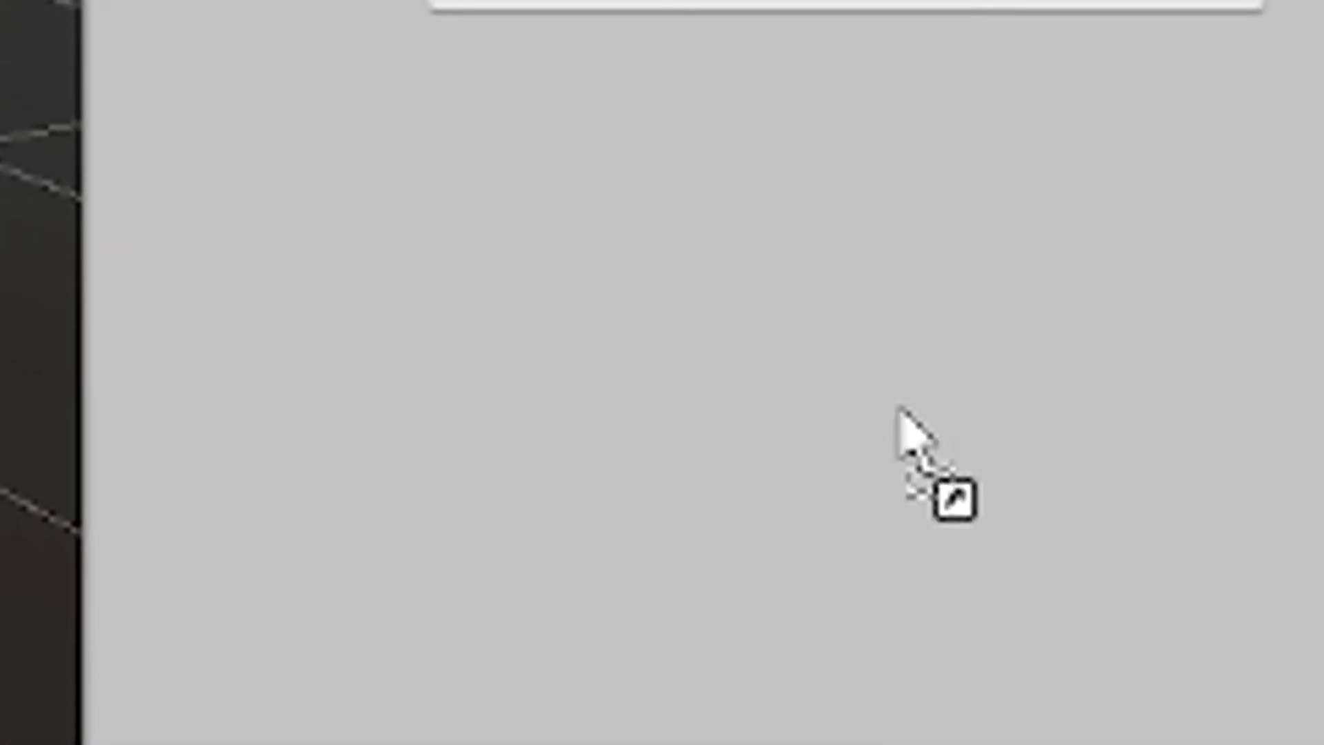
pyautogui.moveTo(898, 407); pyautogui.dragTo(801, 469)
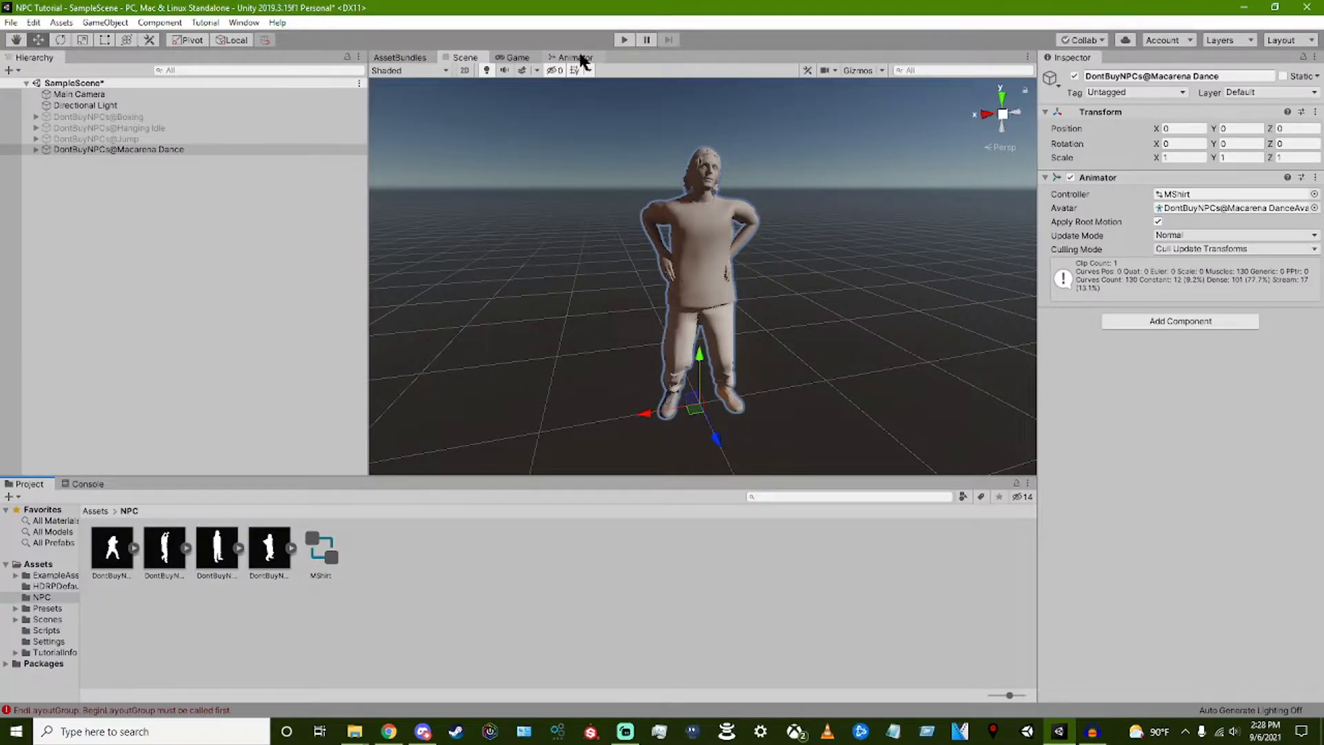
# Step: In the Animator, duplicate the Macarena Dance state and link the original and the copy with transitions in both directions
pyautogui.click(578, 57)
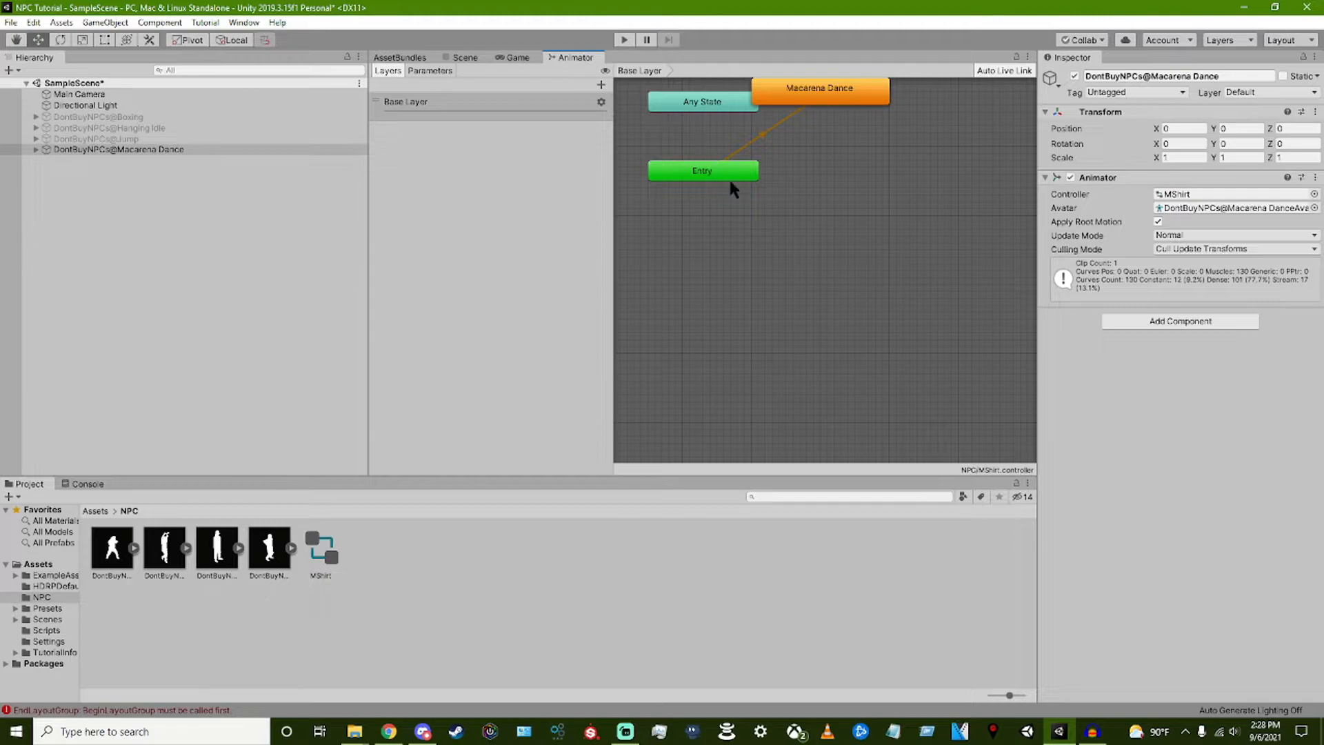
pyautogui.moveTo(809, 92); pyautogui.dragTo(783, 122)
pyautogui.rightClick(697, 282)
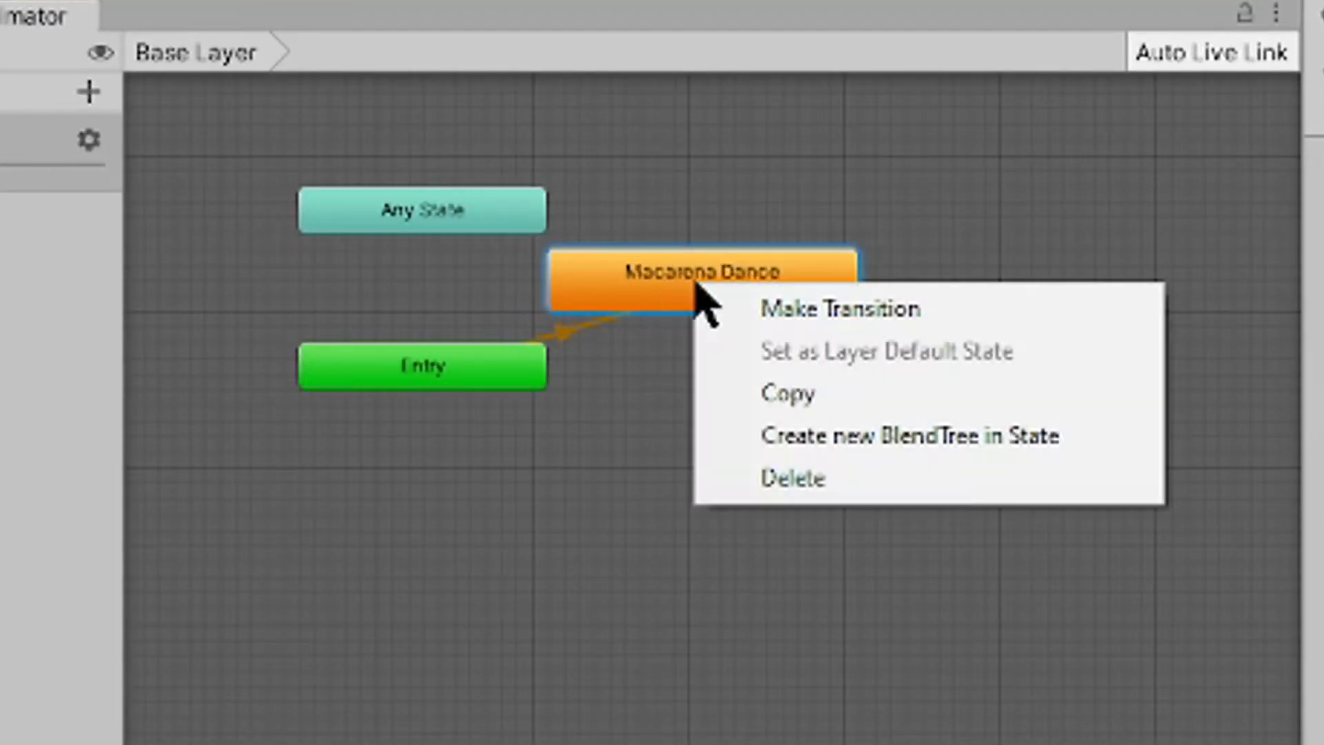
pyautogui.click(795, 409)
pyautogui.rightClick(686, 399)
pyautogui.click(820, 498)
pyautogui.rightClick(799, 431)
pyautogui.click(932, 476)
pyautogui.click(787, 304)
pyautogui.rightClick(793, 298)
pyautogui.click(869, 325)
pyautogui.click(786, 424)
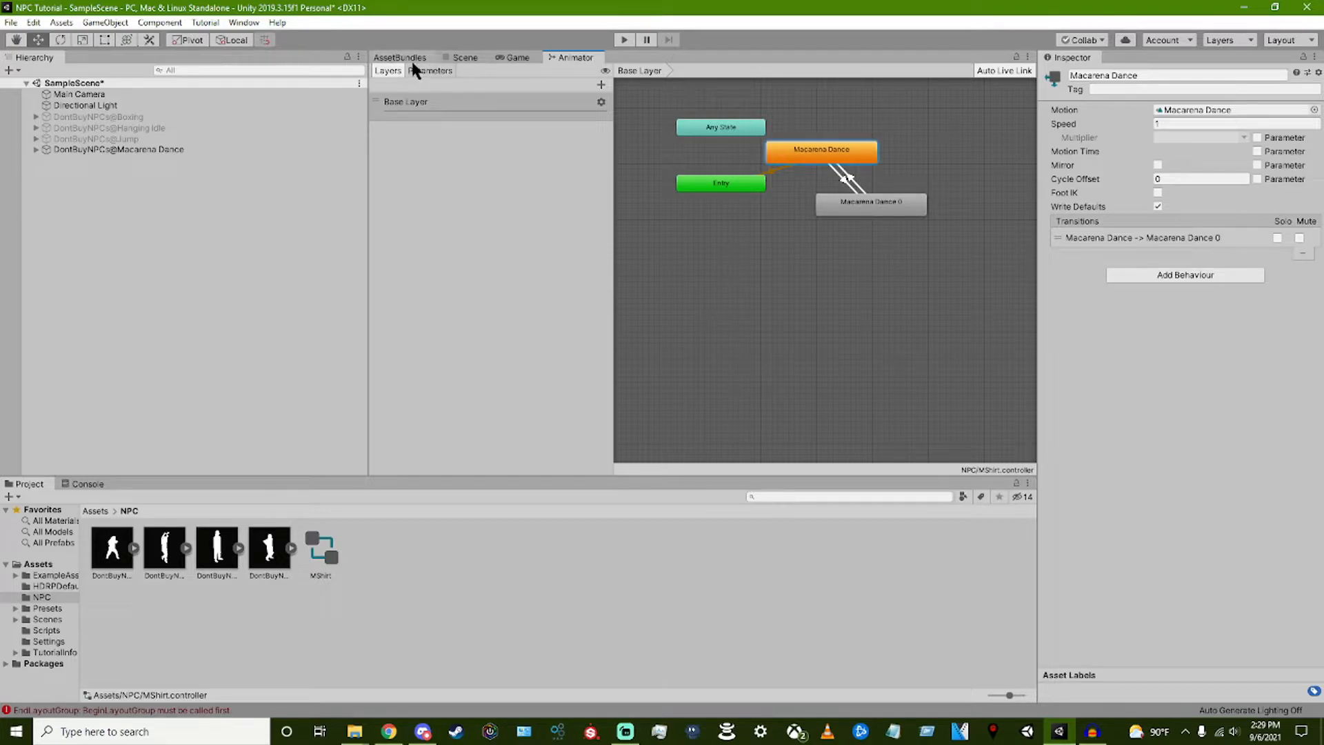
# Step: Play the scene to check the looping Macarena Dance animation
pyautogui.click(467, 57)
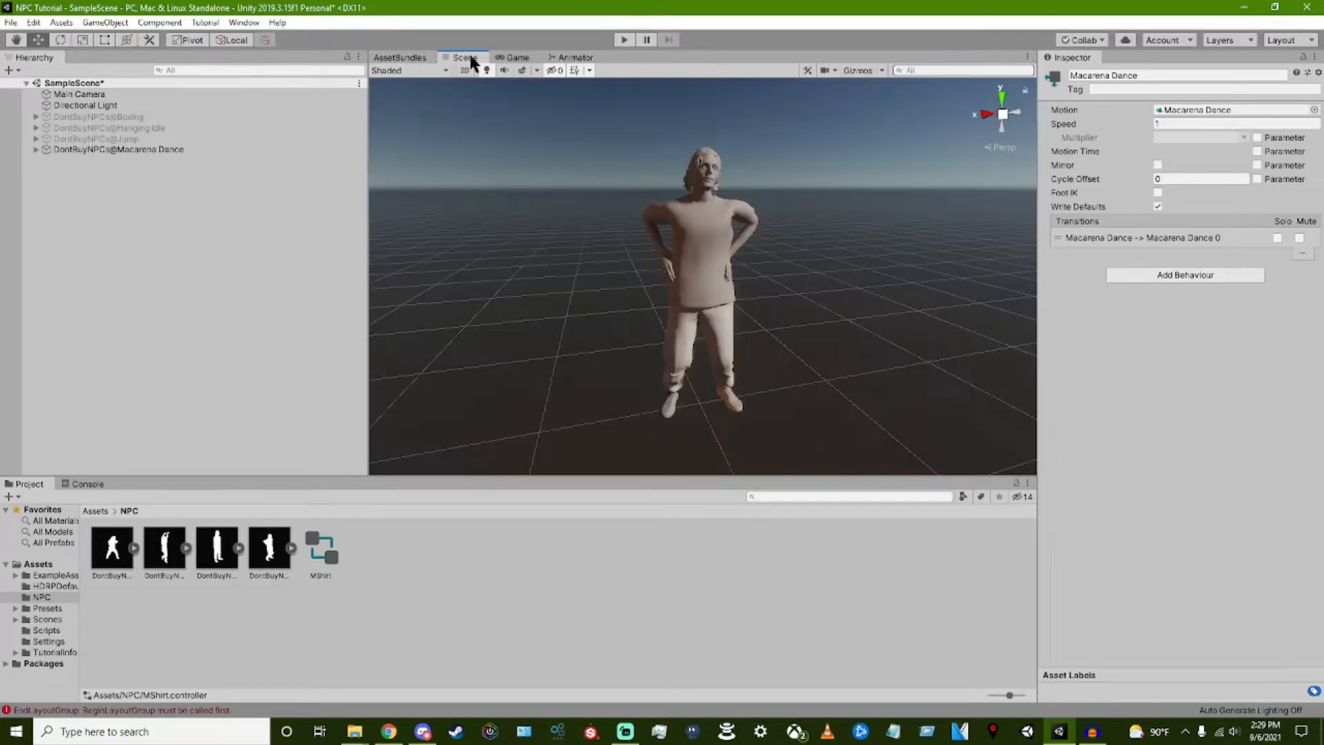
pyautogui.click(624, 40)
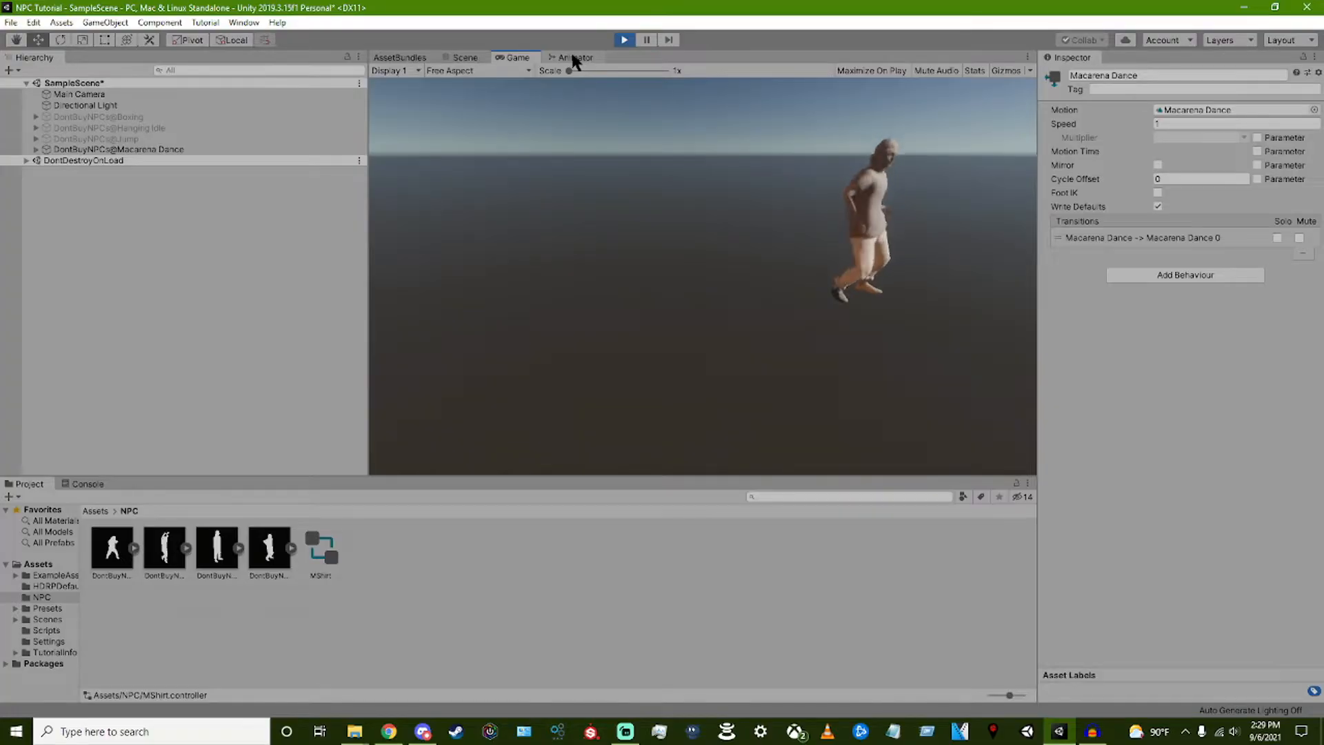
pyautogui.click(564, 52)
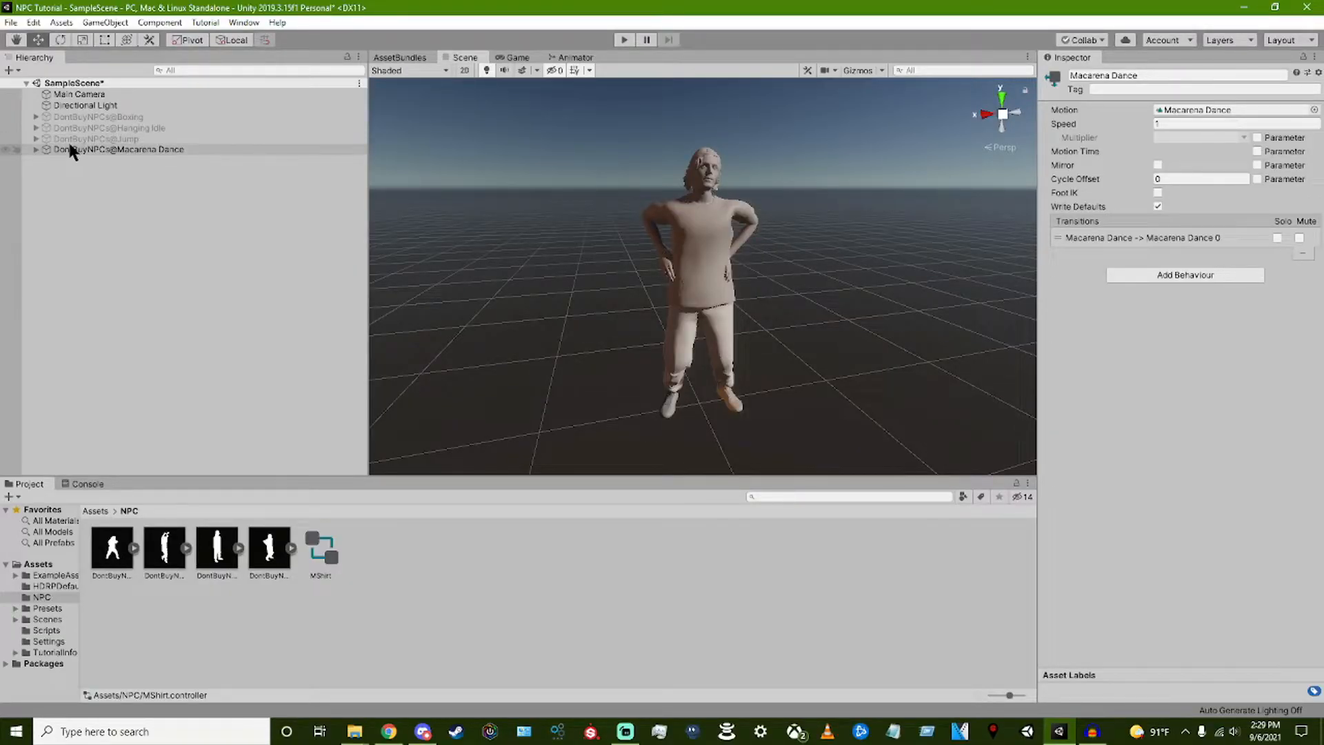
# Step: Deactivate the Macarena Dance object and activate the Jump object in the scene
pyautogui.click(104, 141)
pyautogui.click(112, 148)
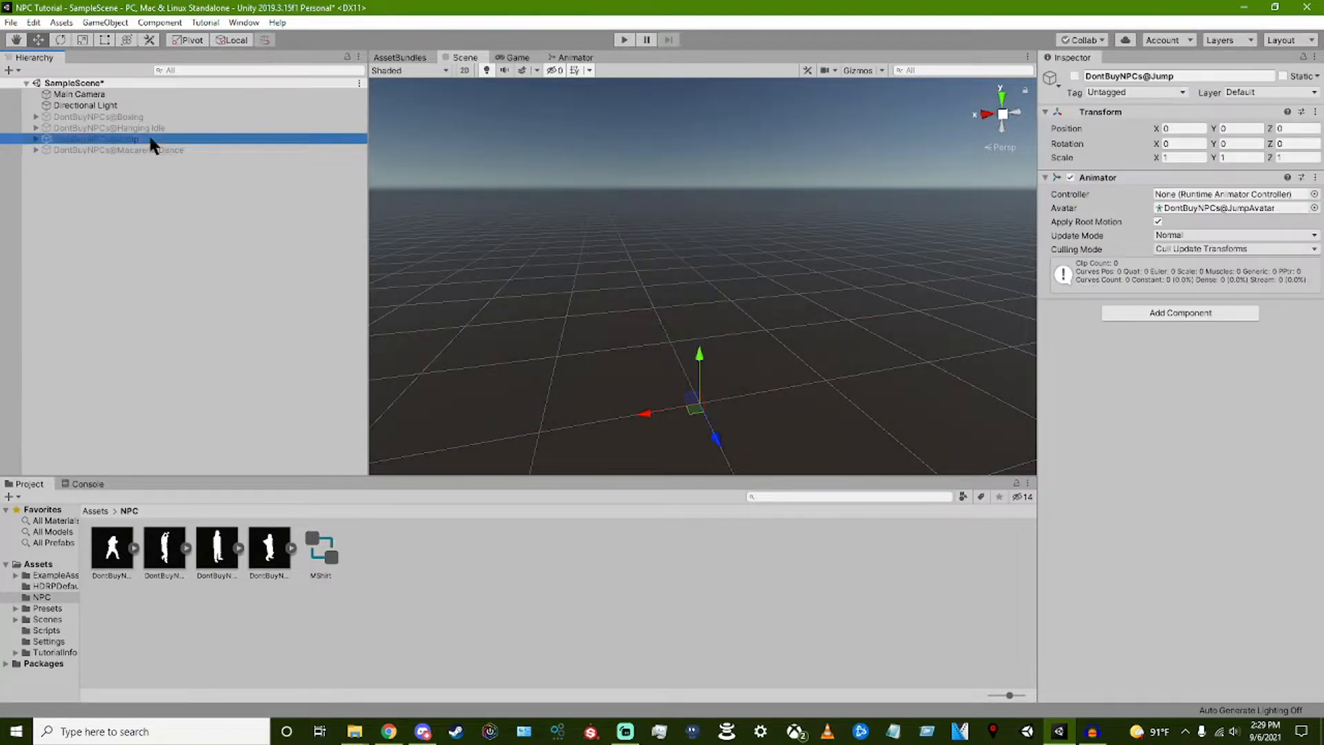
pyautogui.click(1073, 76)
# Step: Expand the Jump model's contents, drop its Jump clip onto the character, and select the Jump object
pyautogui.click(218, 550)
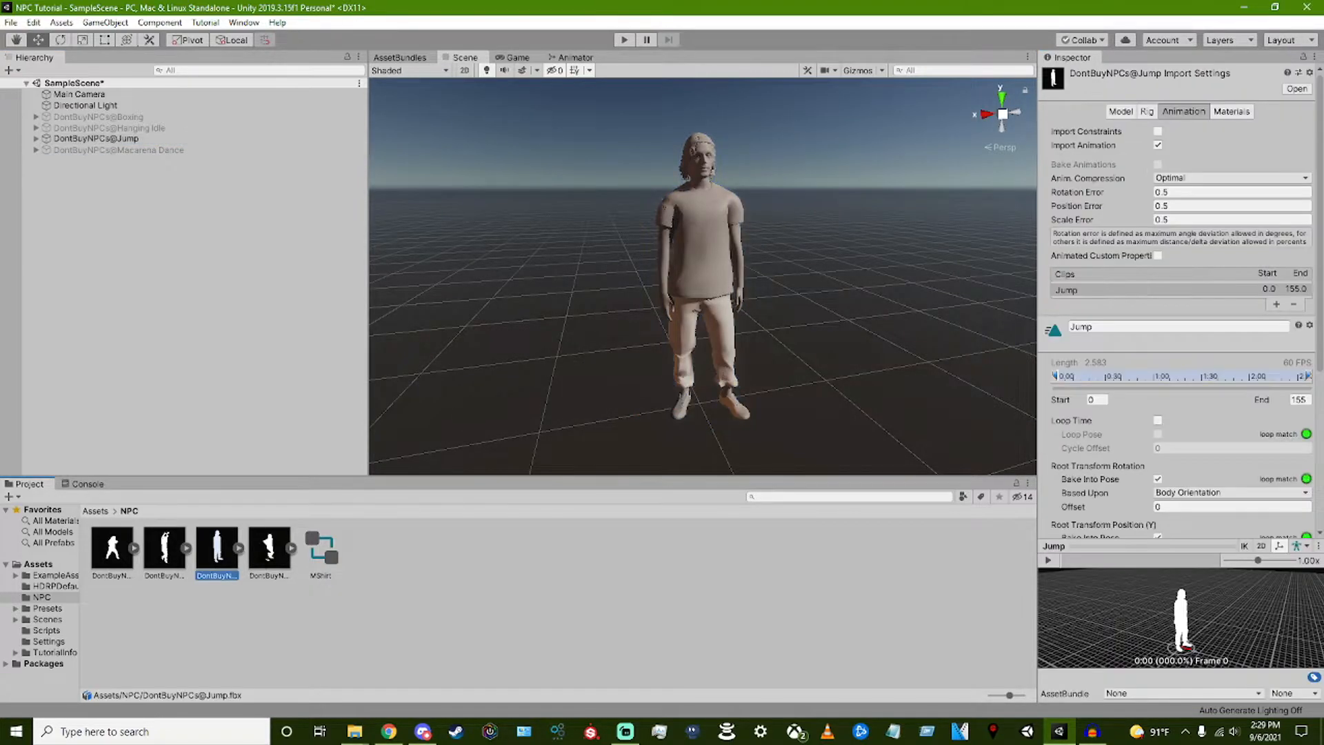
pyautogui.click(239, 547)
pyautogui.scroll(-1, 483, 607)
pyautogui.click(104, 139)
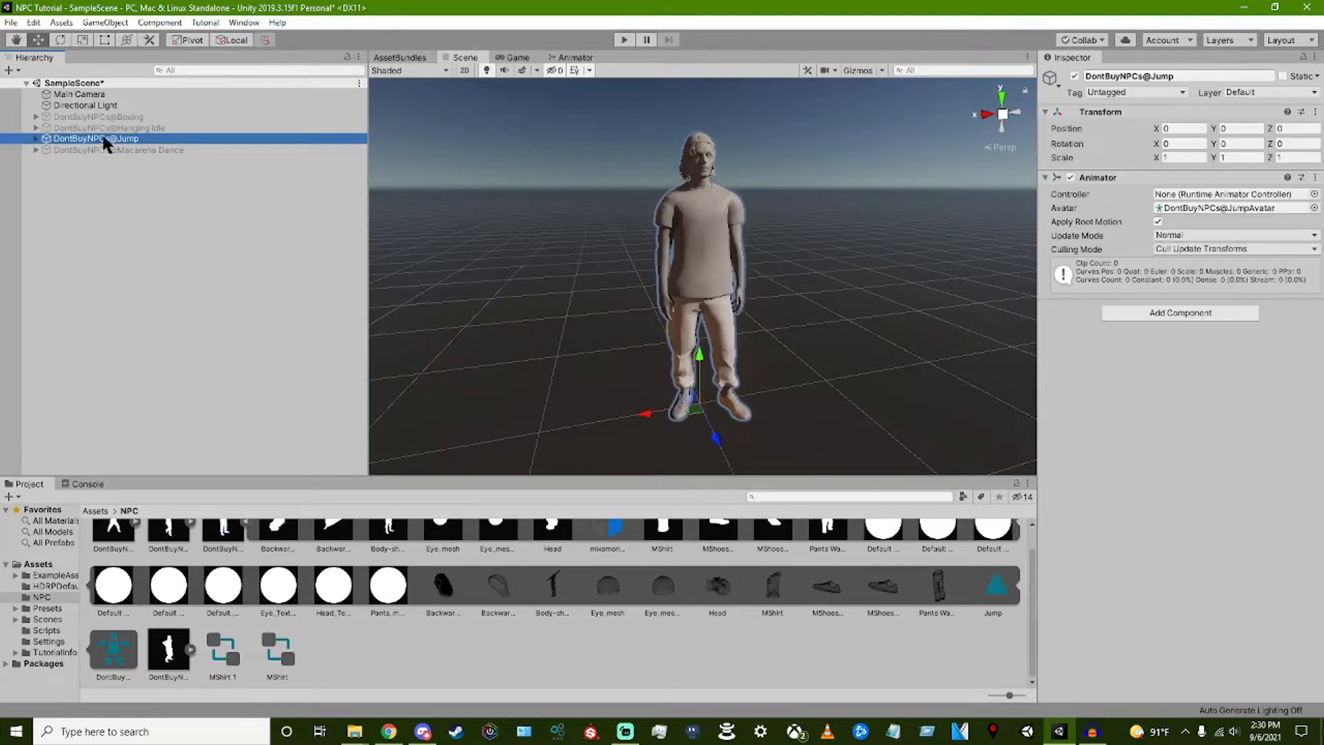
# Step: Open the MShirt 1 controller, duplicate its Jump state, and link both states with transitions in both directions
pyautogui.doubleClick(234, 661)
pyautogui.rightClick(726, 303)
pyautogui.click(758, 335)
pyautogui.rightClick(751, 297)
pyautogui.click(789, 311)
pyautogui.rightClick(753, 244)
pyautogui.click(773, 253)
pyautogui.click(746, 304)
# Step: Play the scene to check the looping Jump animation, and stop playback
pyautogui.click(464, 58)
pyautogui.click(624, 40)
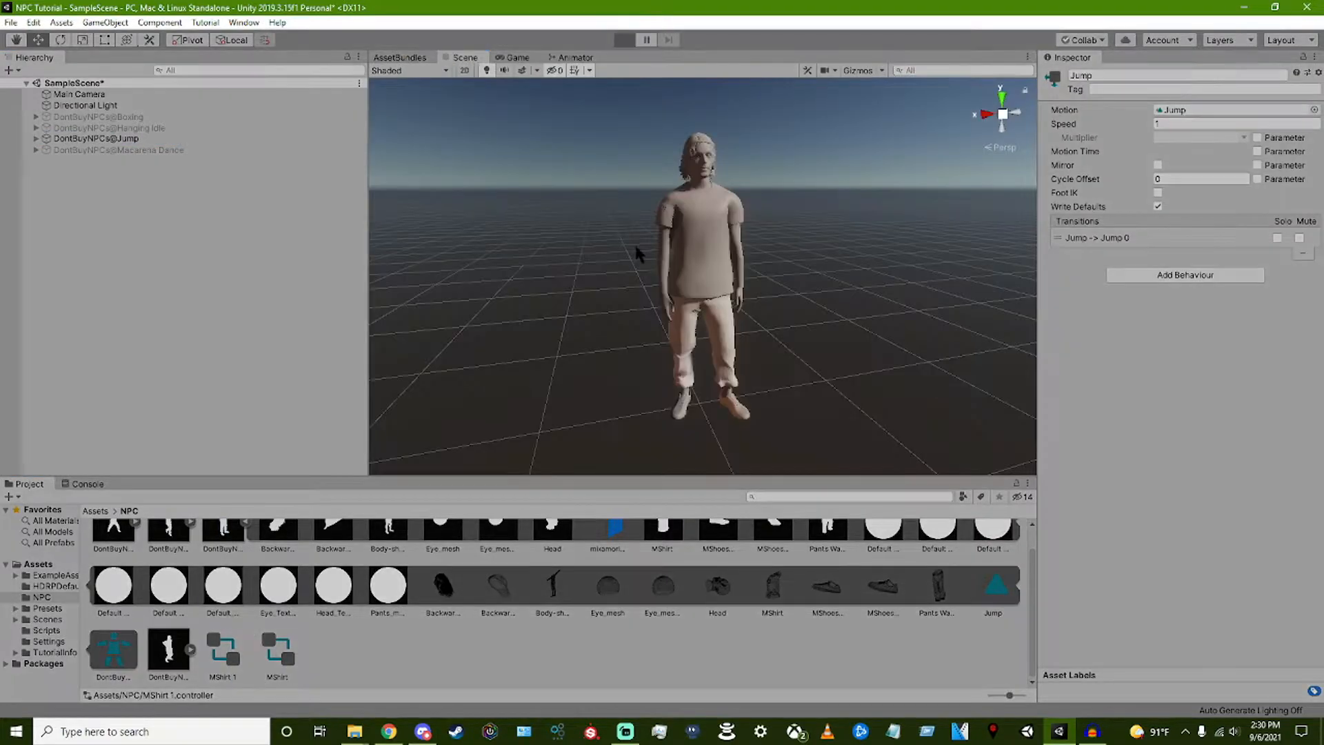
pyautogui.click(624, 40)
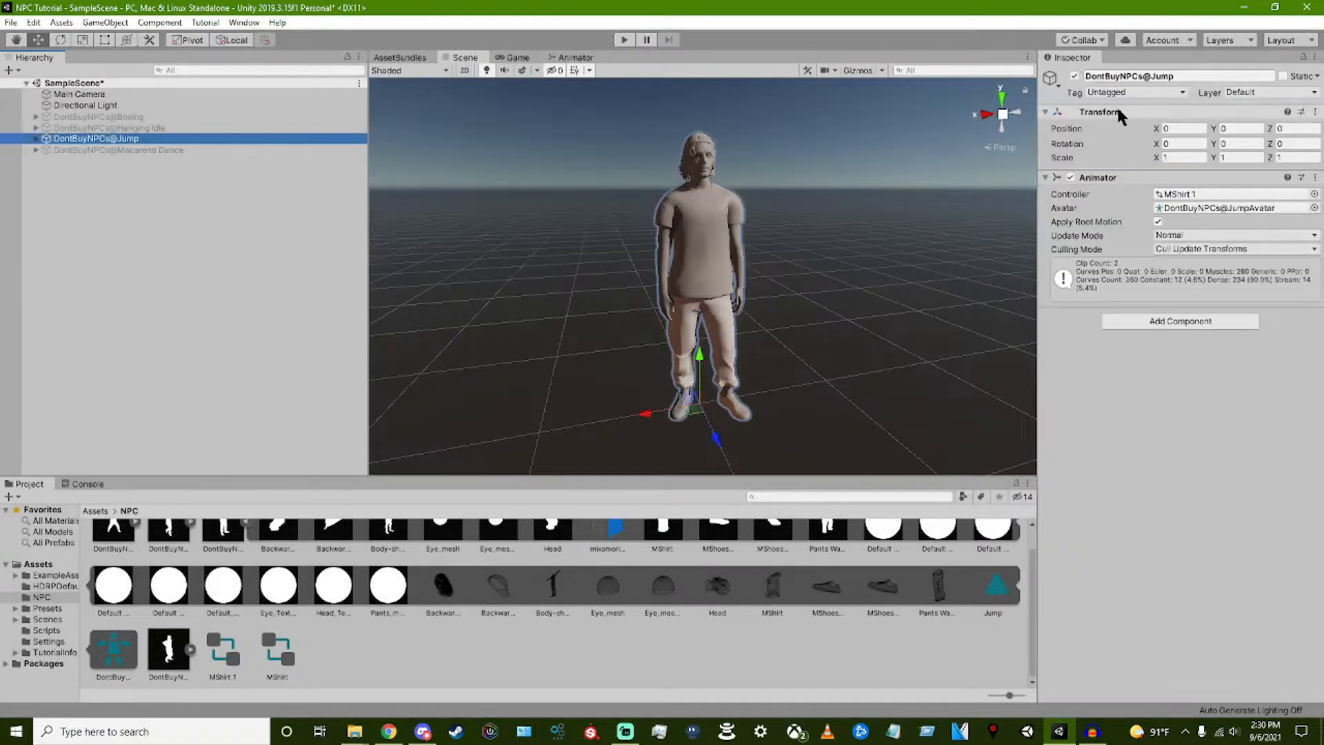
# Step: Deactivate the Jump object and drop the Hanging Idle clip onto the Hanging Idle character in the Scene view
pyautogui.click(1074, 76)
pyautogui.scroll(2, 377, 571)
pyautogui.click(245, 548)
pyautogui.click(191, 548)
pyautogui.moveTo(940, 613); pyautogui.dragTo(711, 190)
# Step: In the Animator, duplicate the Hanging Idle state and link both states with transitions in both directions
pyautogui.click(555, 58)
pyautogui.rightClick(732, 243)
pyautogui.click(753, 280)
pyautogui.rightClick(751, 277)
pyautogui.click(765, 318)
pyautogui.rightClick(784, 283)
pyautogui.click(815, 287)
pyautogui.click(794, 285)
# Step: Play the scene to check the looping Hanging Idle animation, and stop playback
pyautogui.click(465, 57)
pyautogui.click(624, 40)
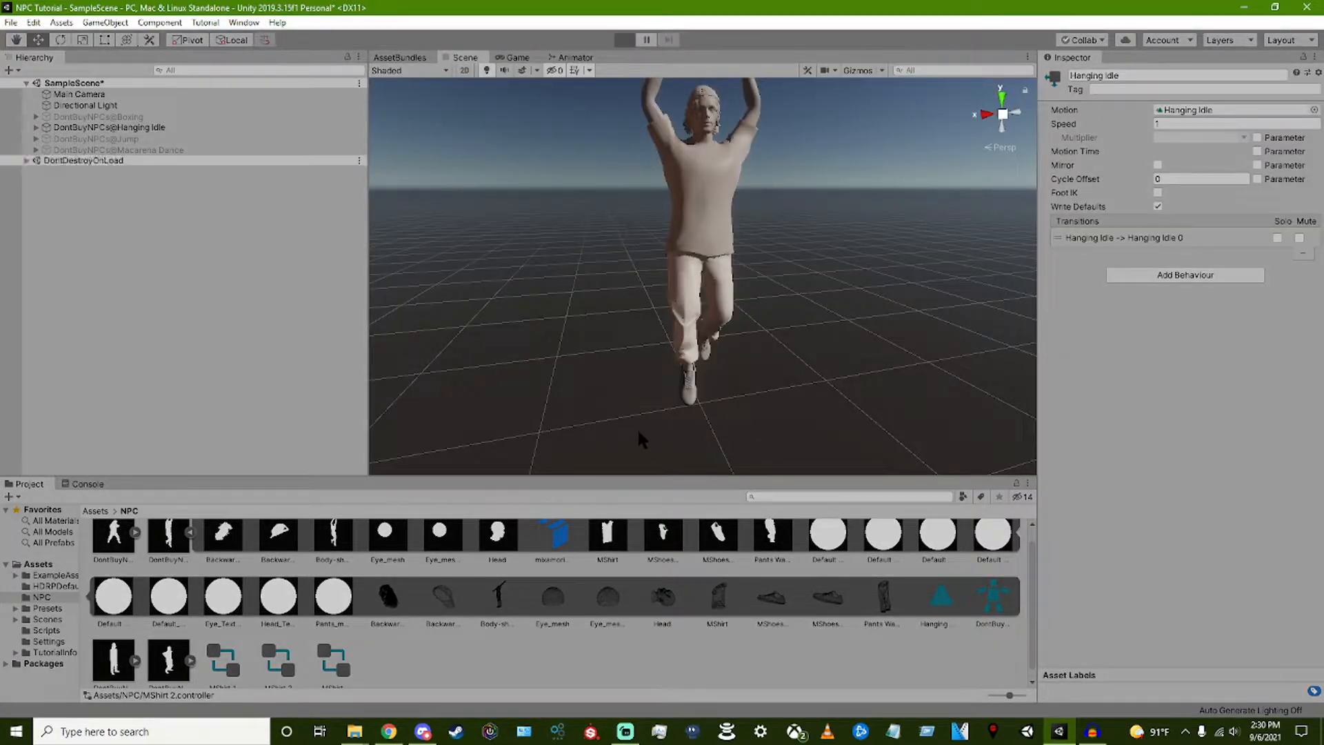
pyautogui.click(624, 40)
# Step: Deactivate the Hanging Idle object, activate the Boxing object, and apply the Boxing clip to its character
pyautogui.click(142, 128)
pyautogui.click(1075, 76)
pyautogui.click(124, 117)
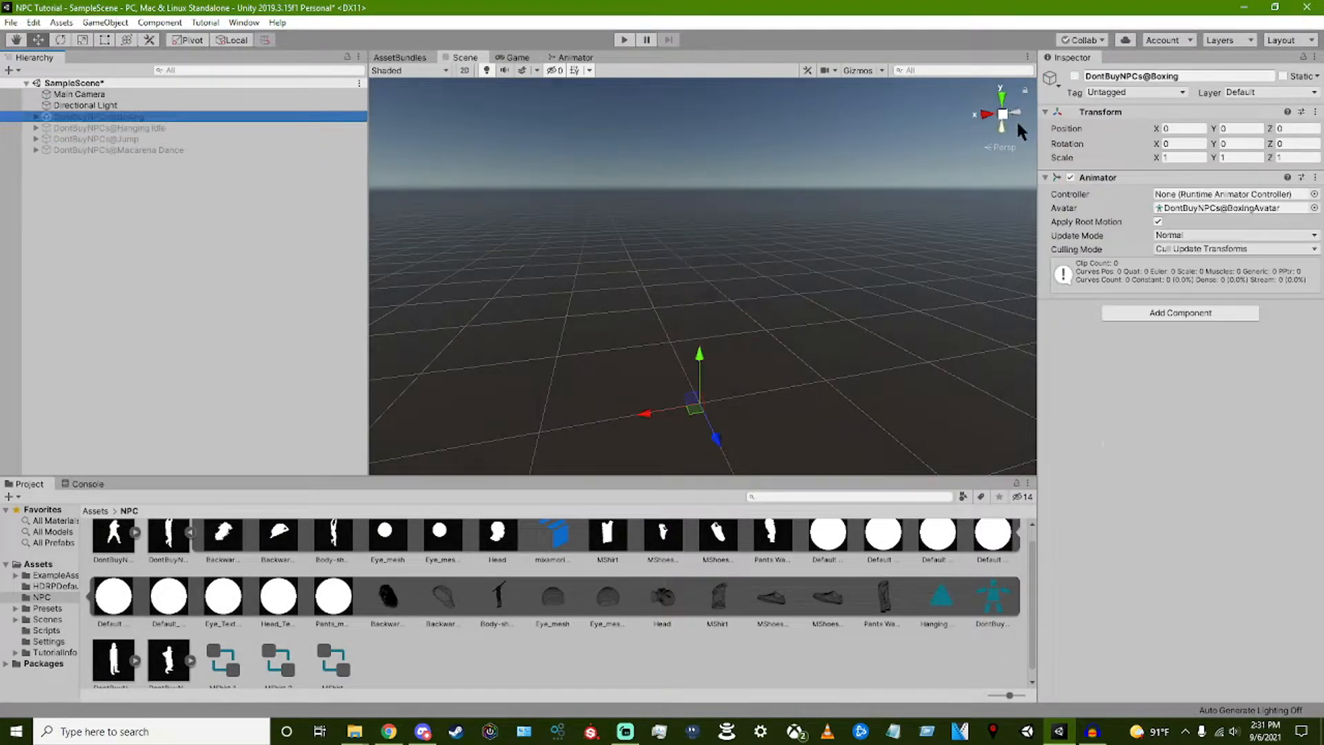
pyautogui.click(1074, 75)
pyautogui.scroll(-1, 326, 672)
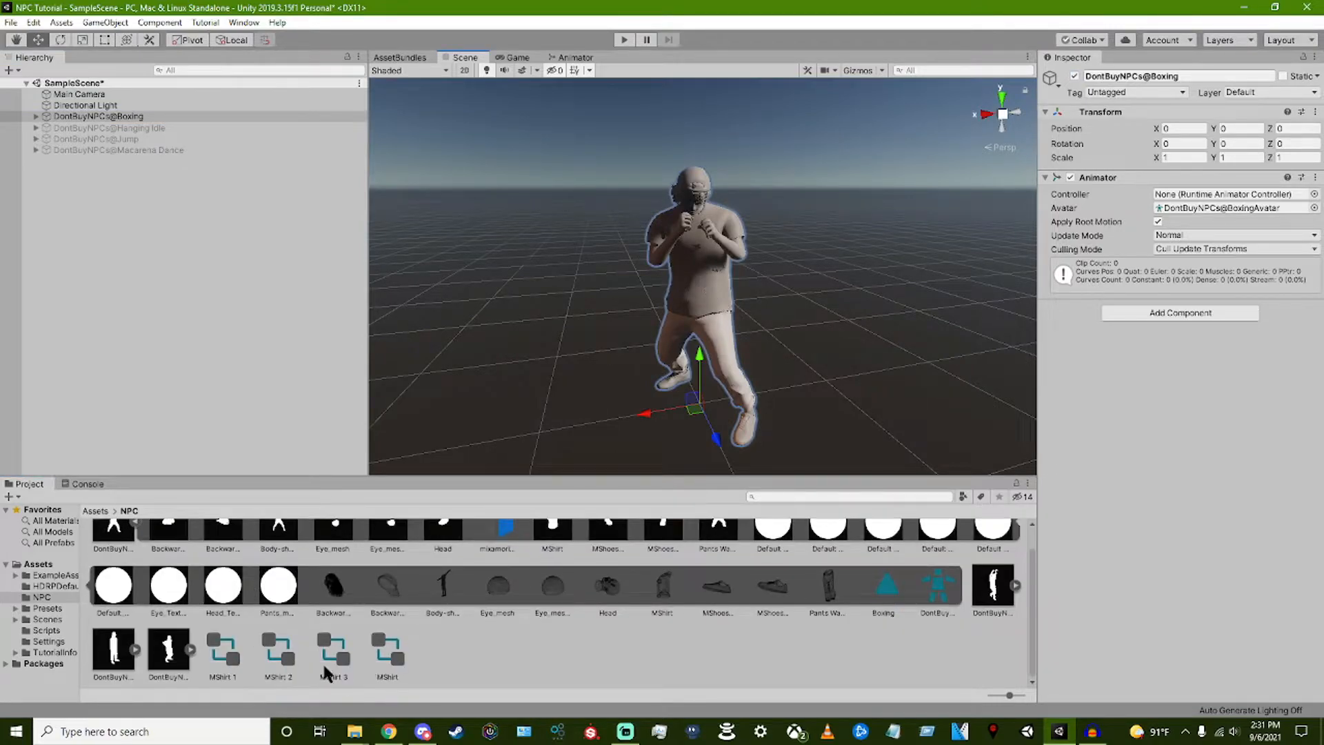
# Step: In the MShirt 3 controller, duplicate the Boxing state, link both states with two-way transitions, and play the scene
pyautogui.doubleClick(326, 668)
pyautogui.rightClick(759, 278)
pyautogui.rightClick(763, 252)
pyautogui.click(465, 57)
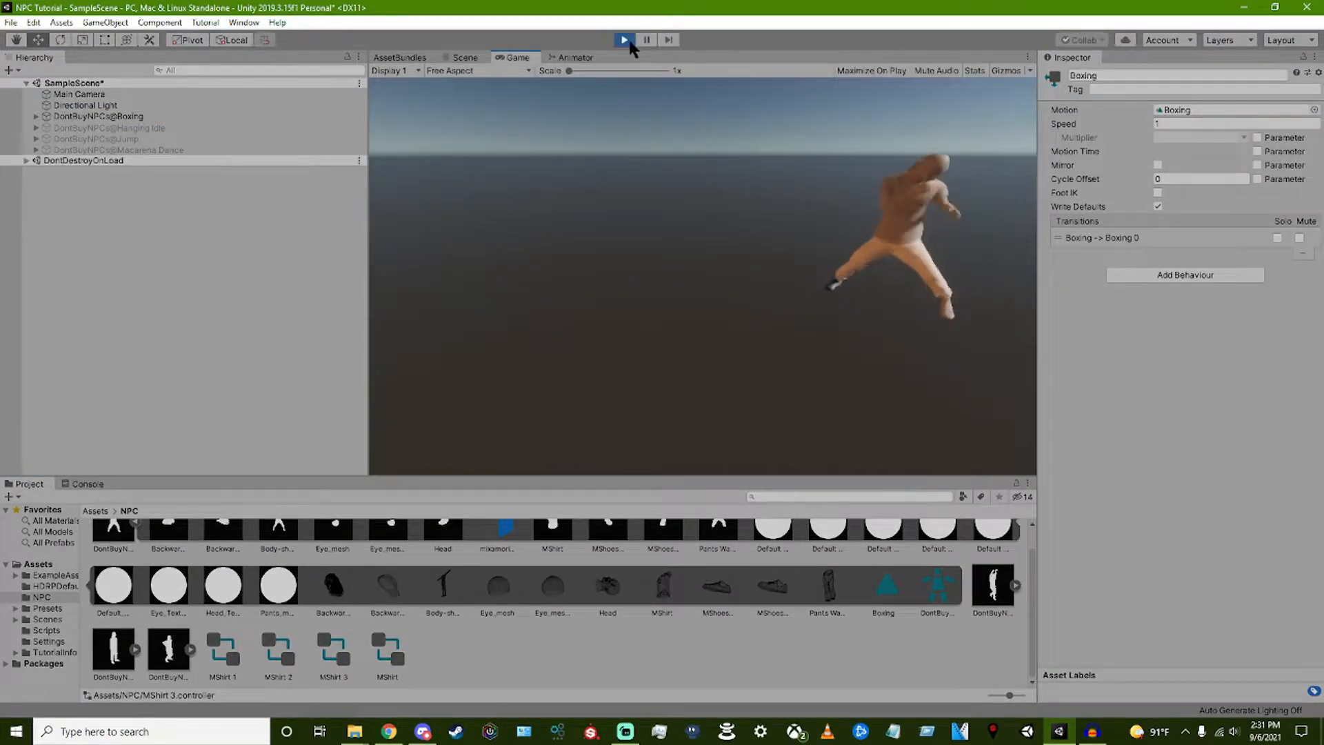
# Step: Stop playback and create a folder named Textures inside the NPC assets folder
pyautogui.click(625, 40)
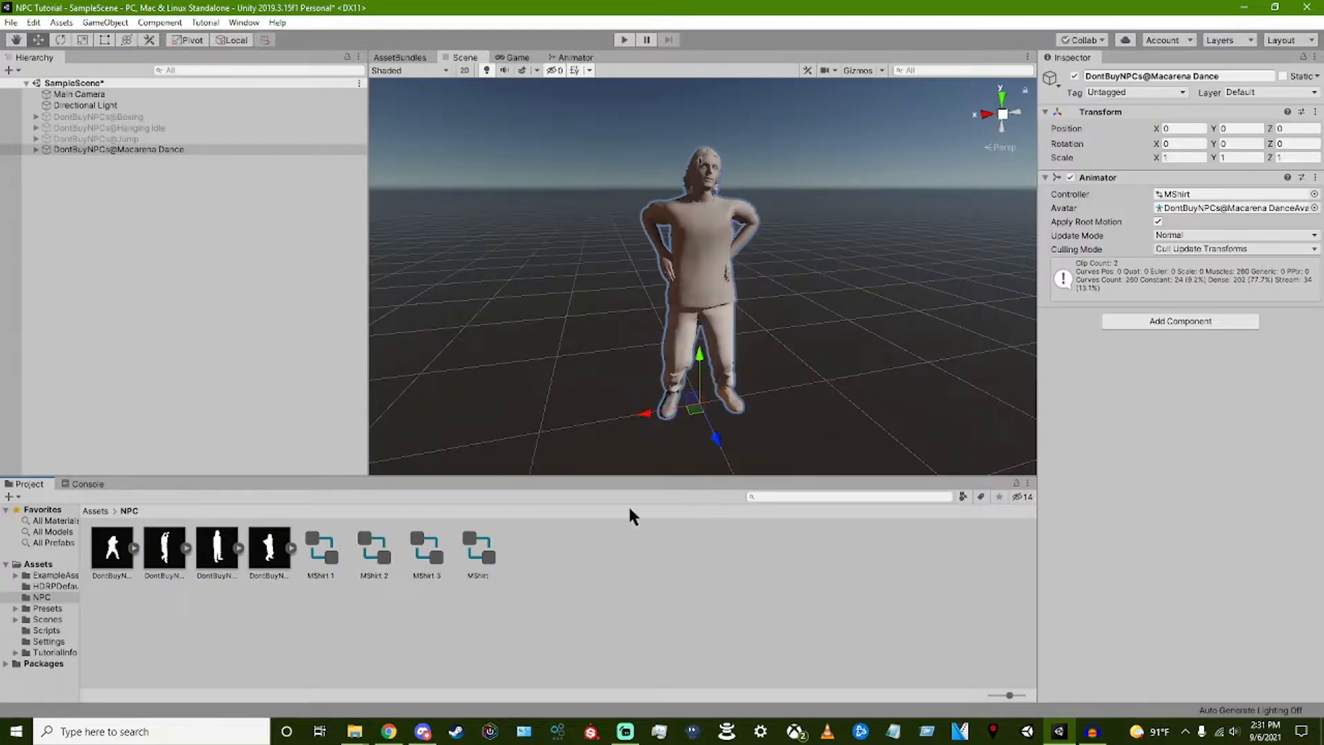
pyautogui.rightClick(342, 640)
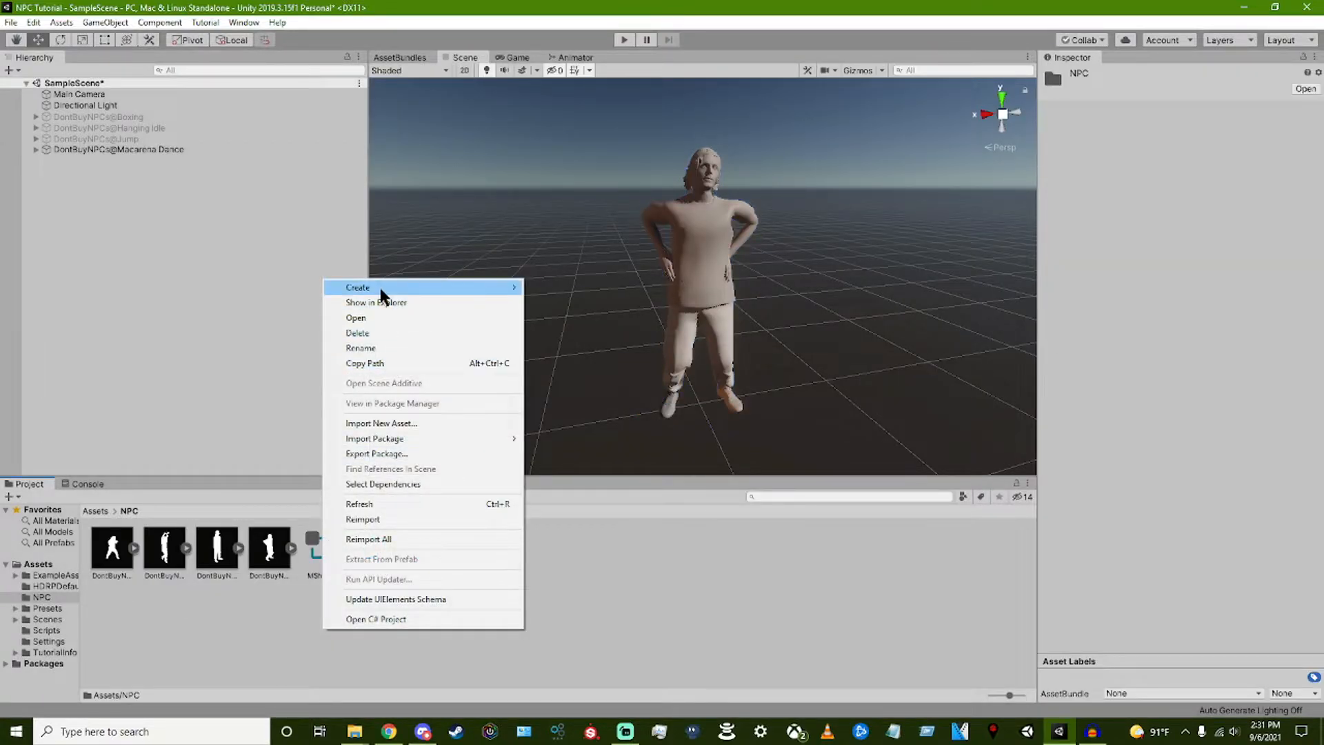
pyautogui.moveTo(381, 290)
pyautogui.click(552, 290)
pyautogui.write('Textures')
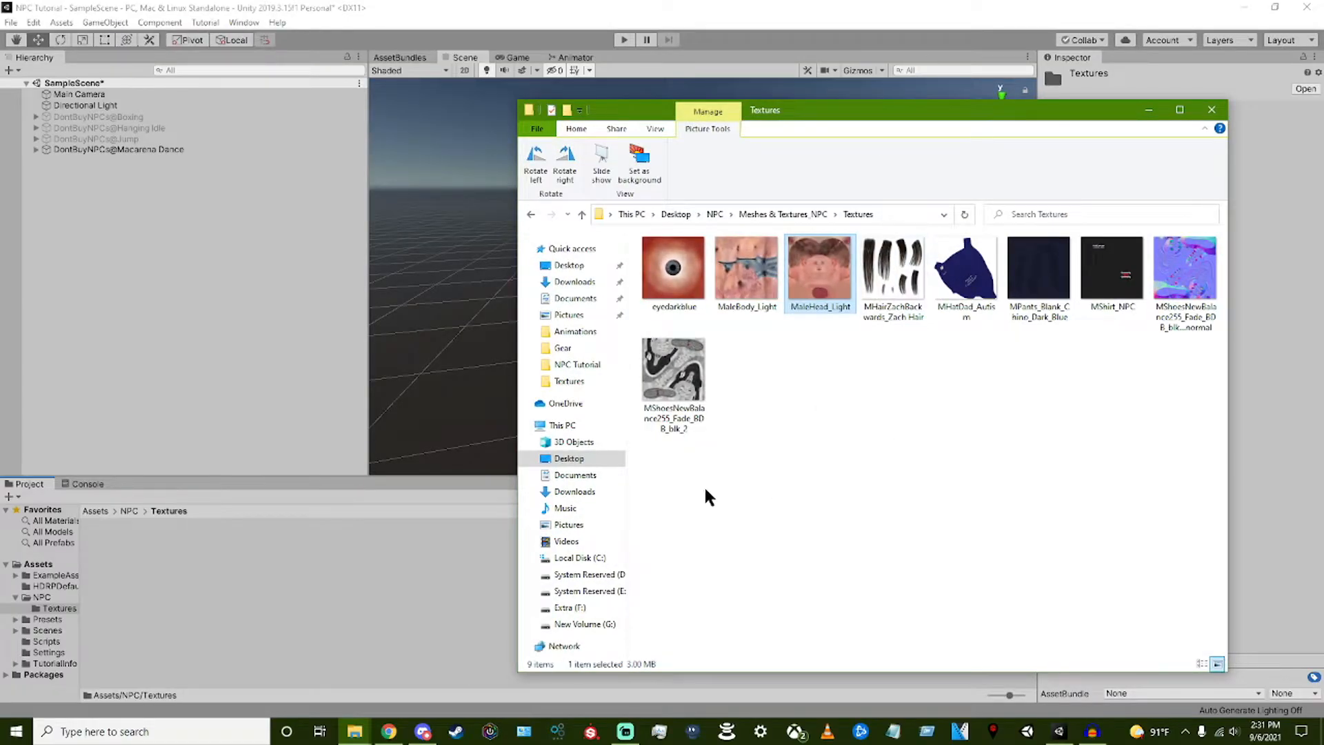
# Step: Import all nine images from the Meshes & Textures_NPC Textures folder into the project's new Textures folder
pyautogui.moveTo(704, 486); pyautogui.dragTo(1180, 246)
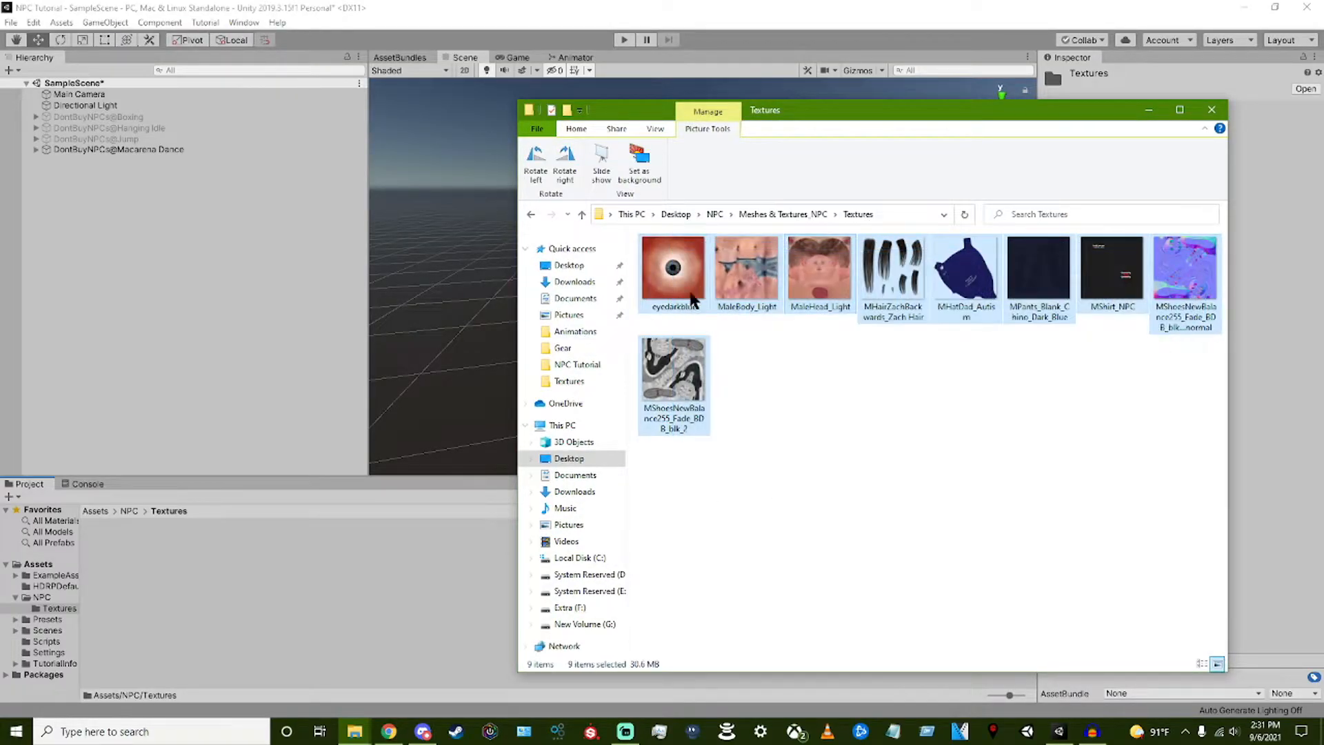
pyautogui.moveTo(687, 299); pyautogui.dragTo(247, 595)
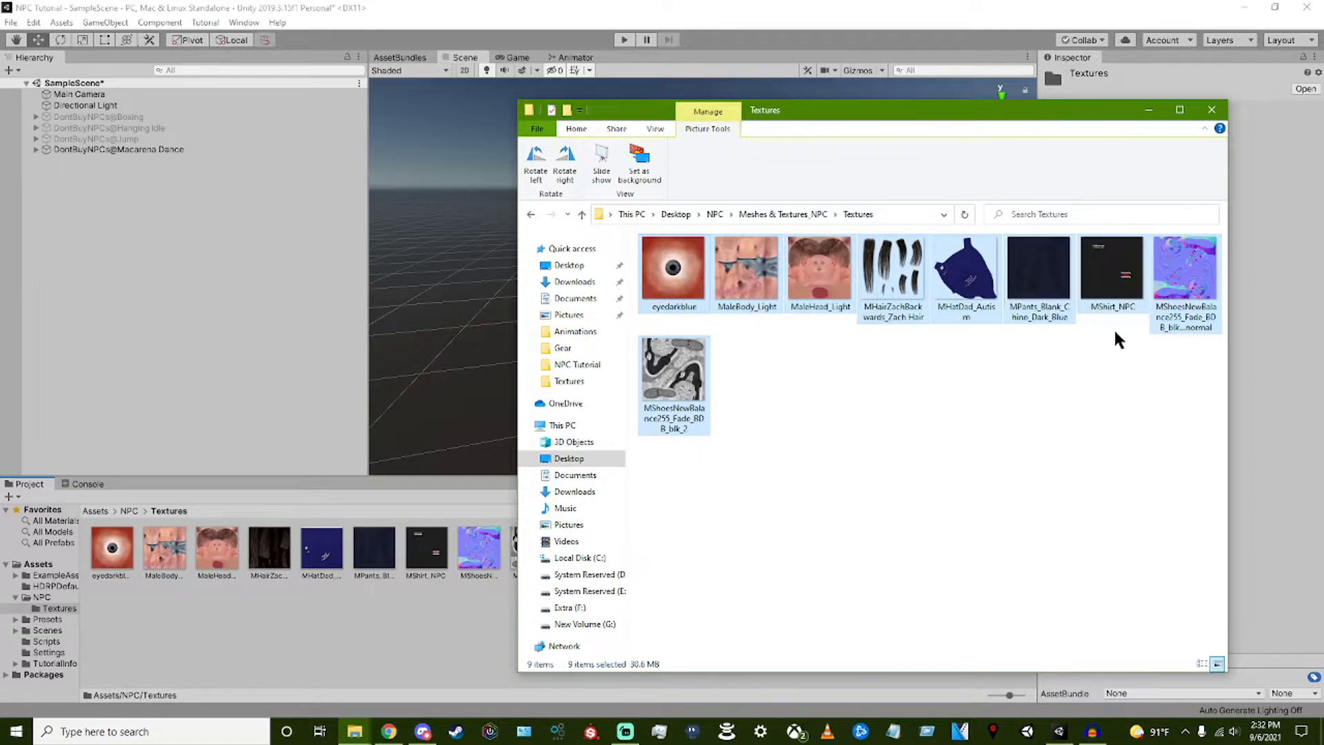
# Step: Raise the Aniso Level of the imported textures to the maximum one by one, starting with the eye texture, and apply each change
pyautogui.click(117, 562)
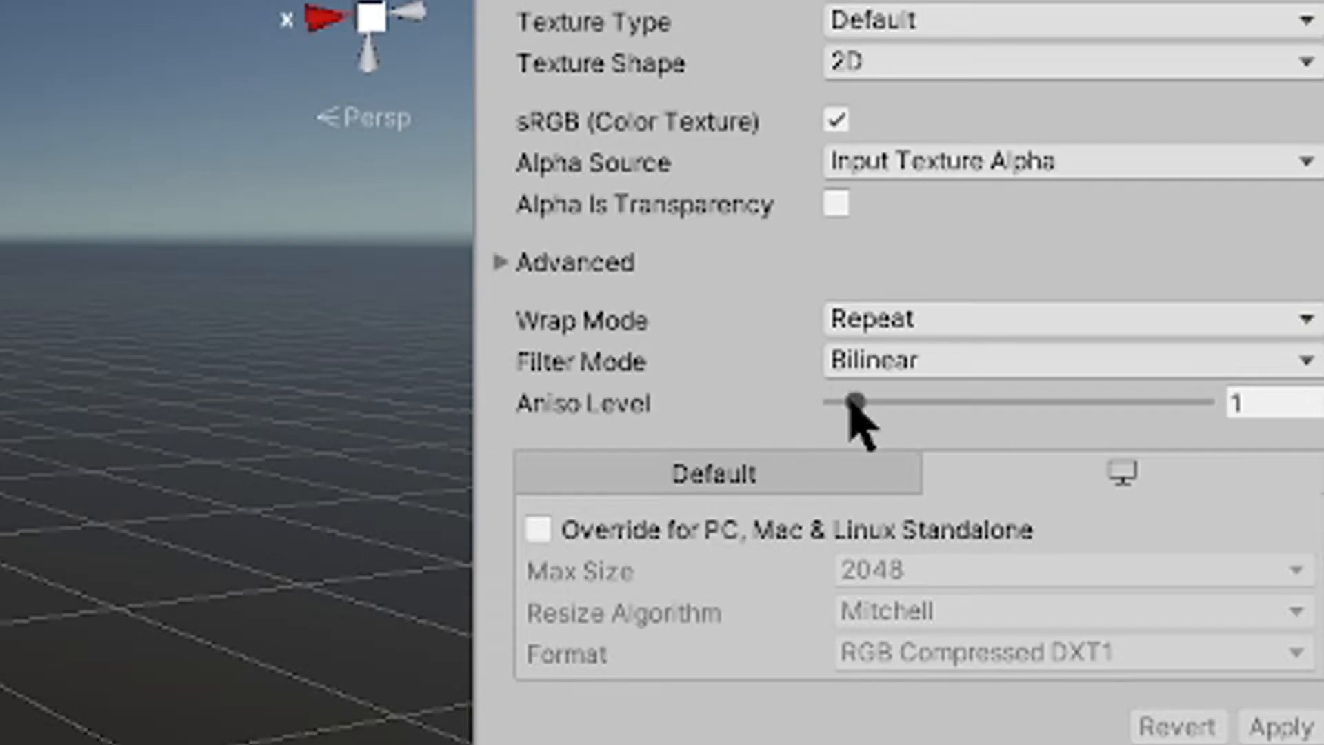
pyautogui.moveTo(1165, 243); pyautogui.dragTo(1280, 241)
pyautogui.click(1275, 733)
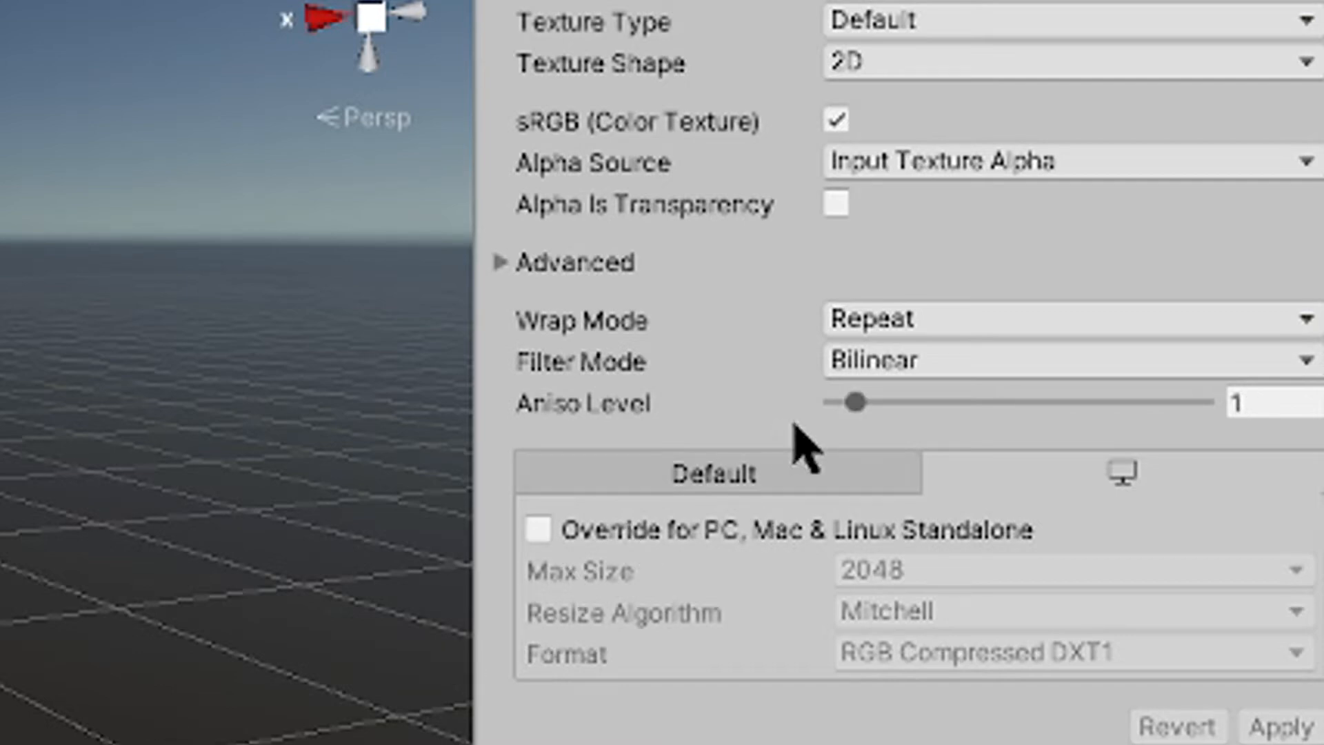
pyautogui.moveTo(855, 404); pyautogui.dragTo(1207, 403)
pyautogui.click(1280, 731)
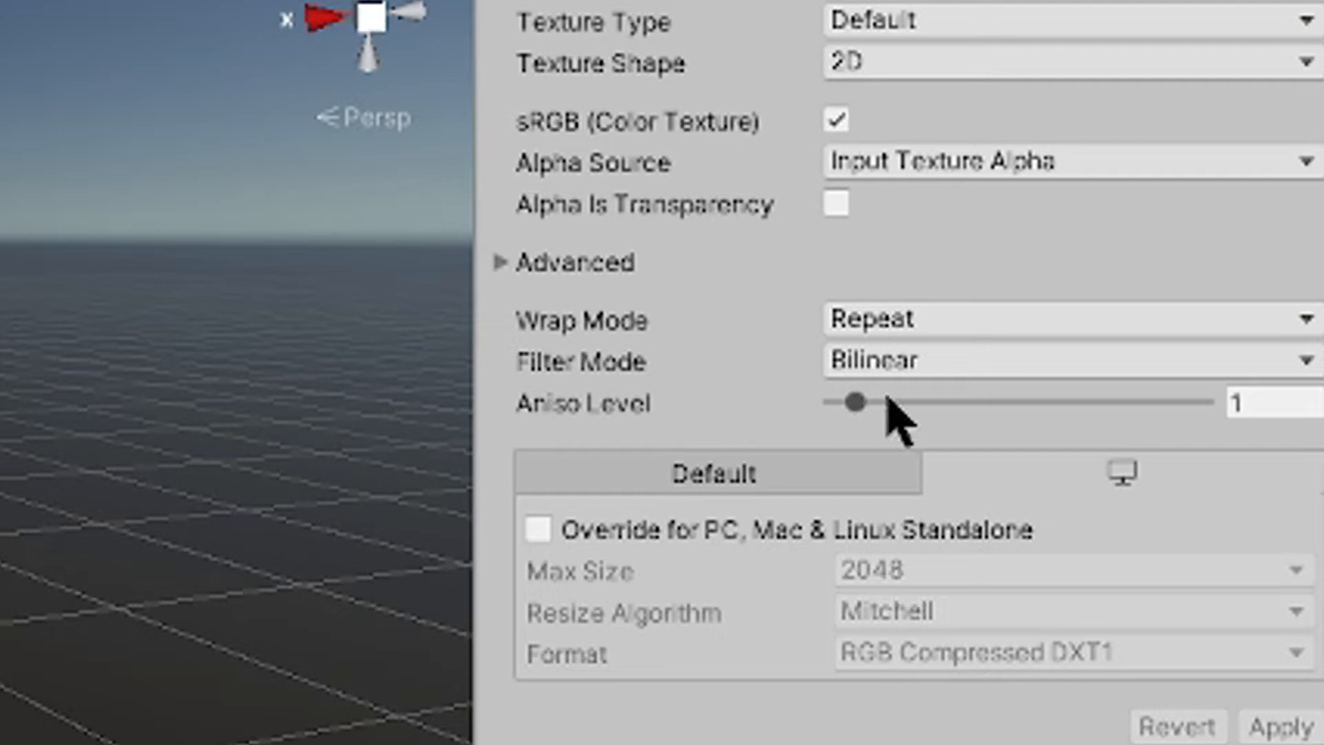
pyautogui.moveTo(854, 403); pyautogui.dragTo(1319, 412)
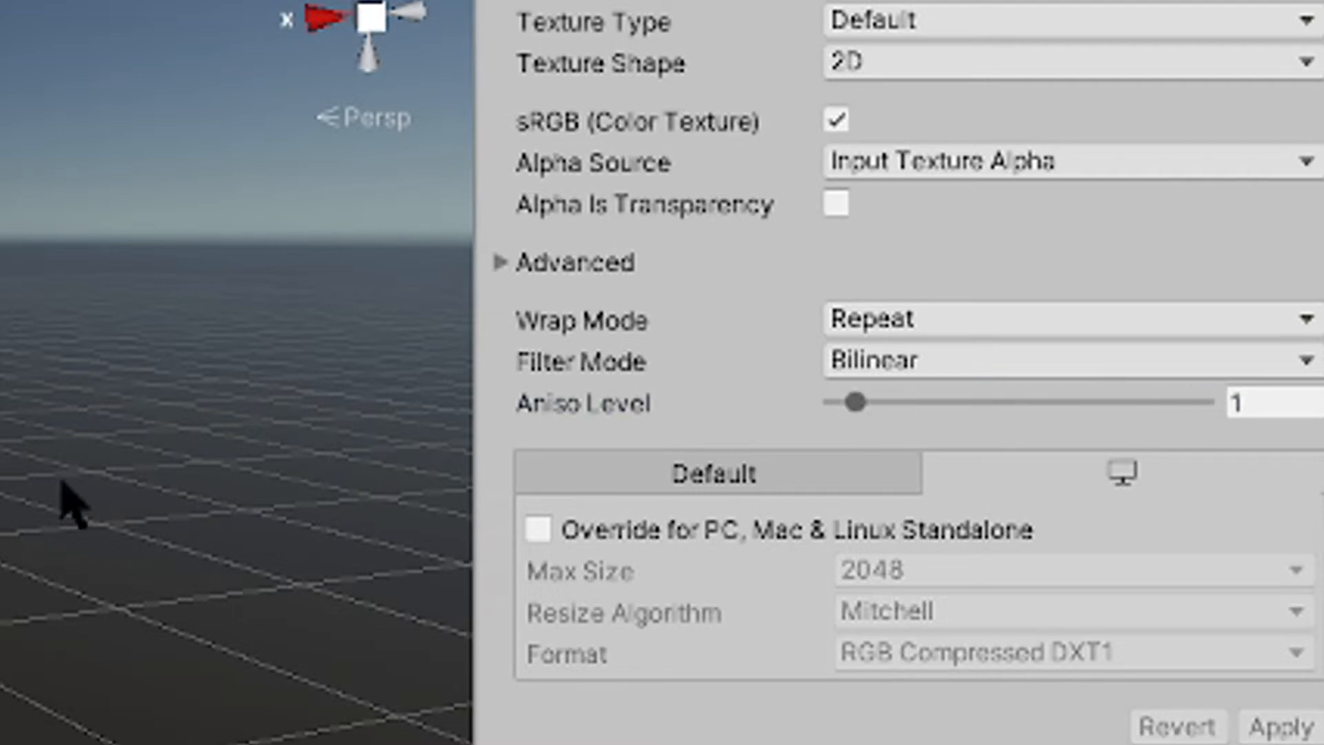
# Step: Set the Texture Type of the shoe normal texture to Normal map and apply the import settings
pyautogui.click(940, 22)
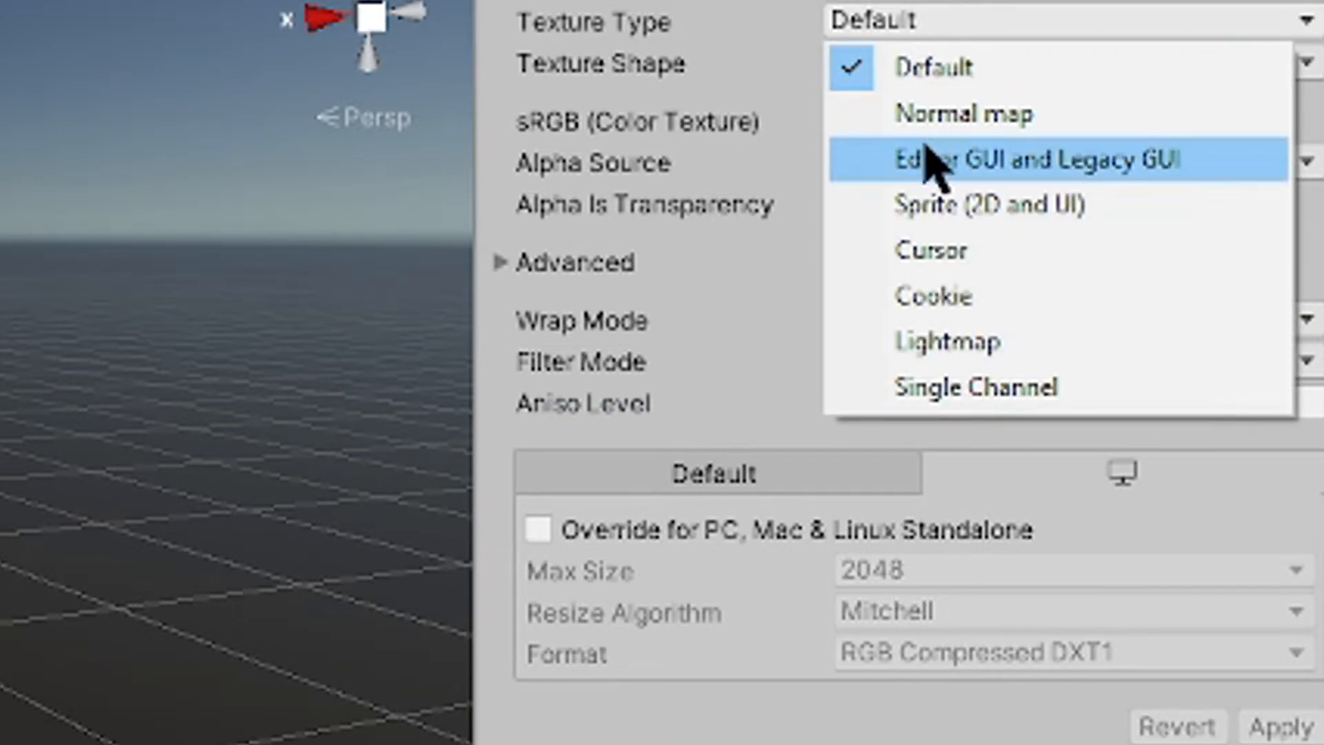
pyautogui.click(938, 113)
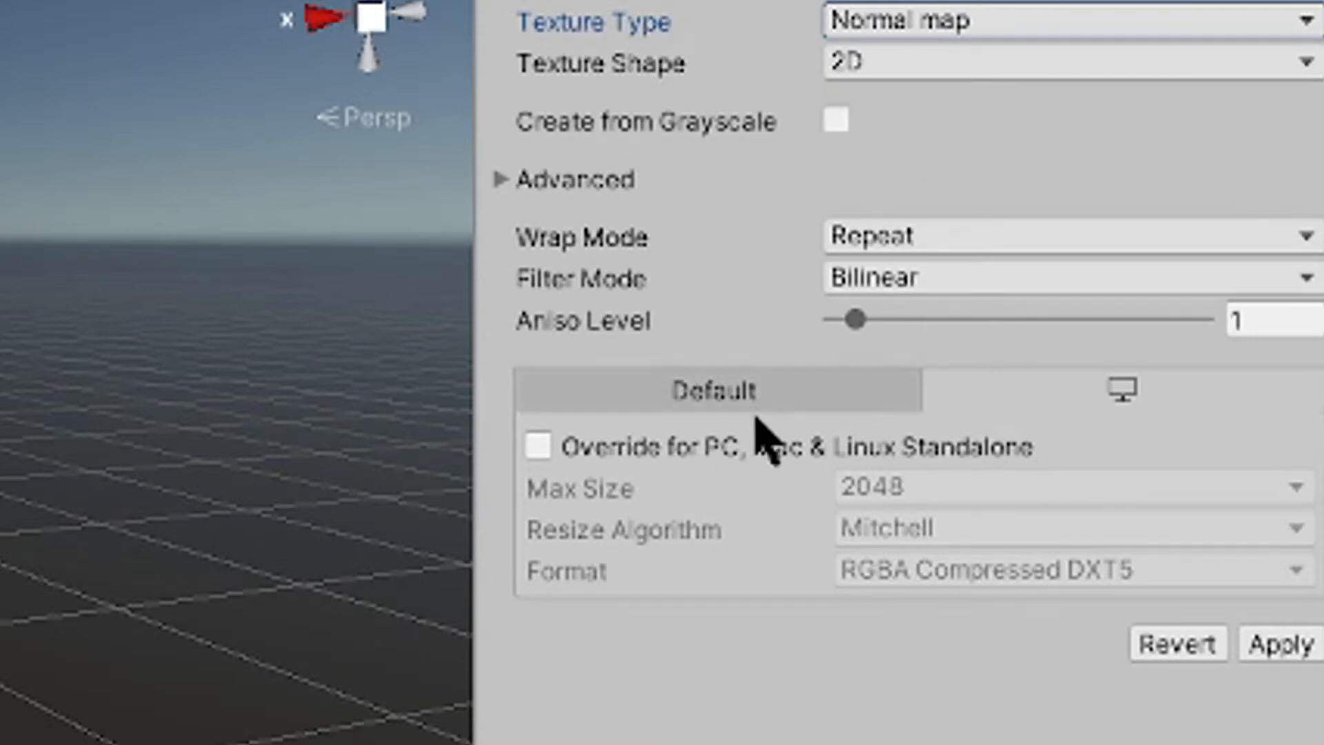
pyautogui.click(1280, 647)
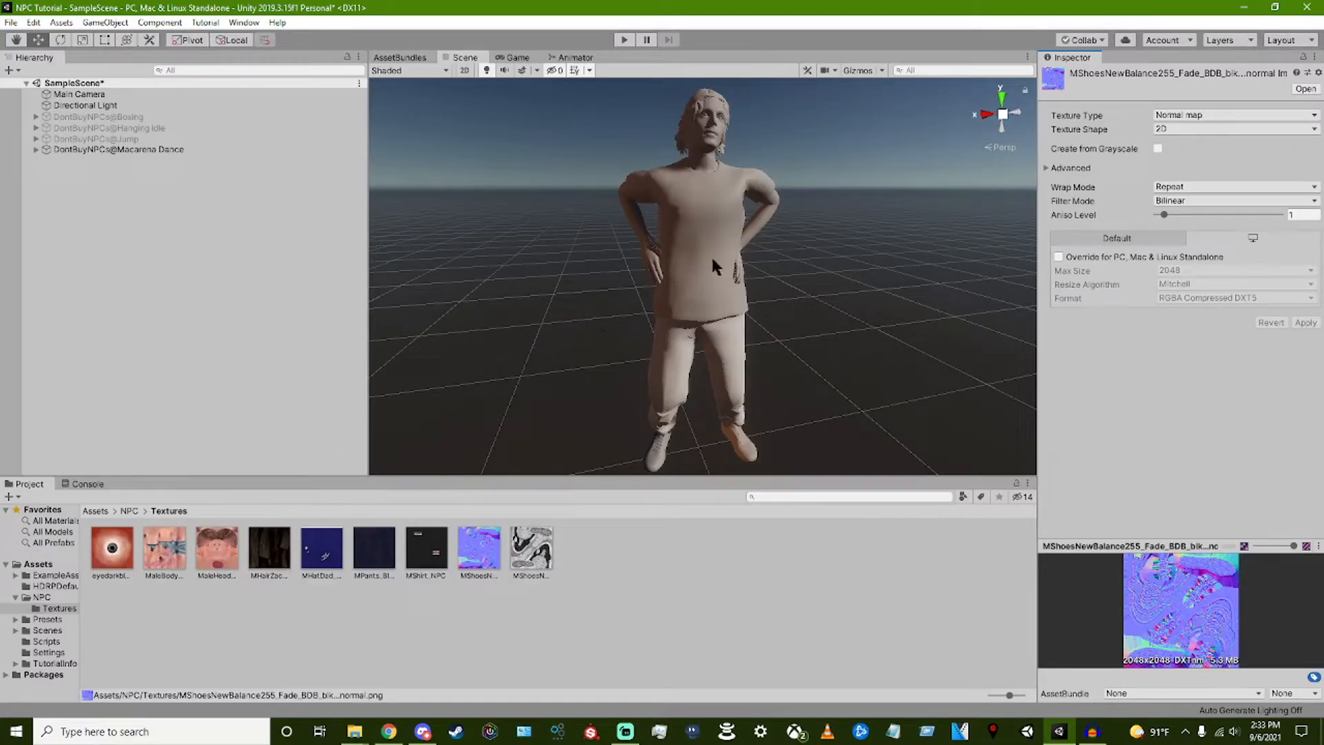
# Step: Apply the MShirt_NPC texture to the character's shirt and set its material's Smoothness to 0
pyautogui.click(401, 550)
pyautogui.moveTo(436, 561); pyautogui.dragTo(656, 281)
pyautogui.moveTo(710, 242); pyautogui.dragTo(698, 268)
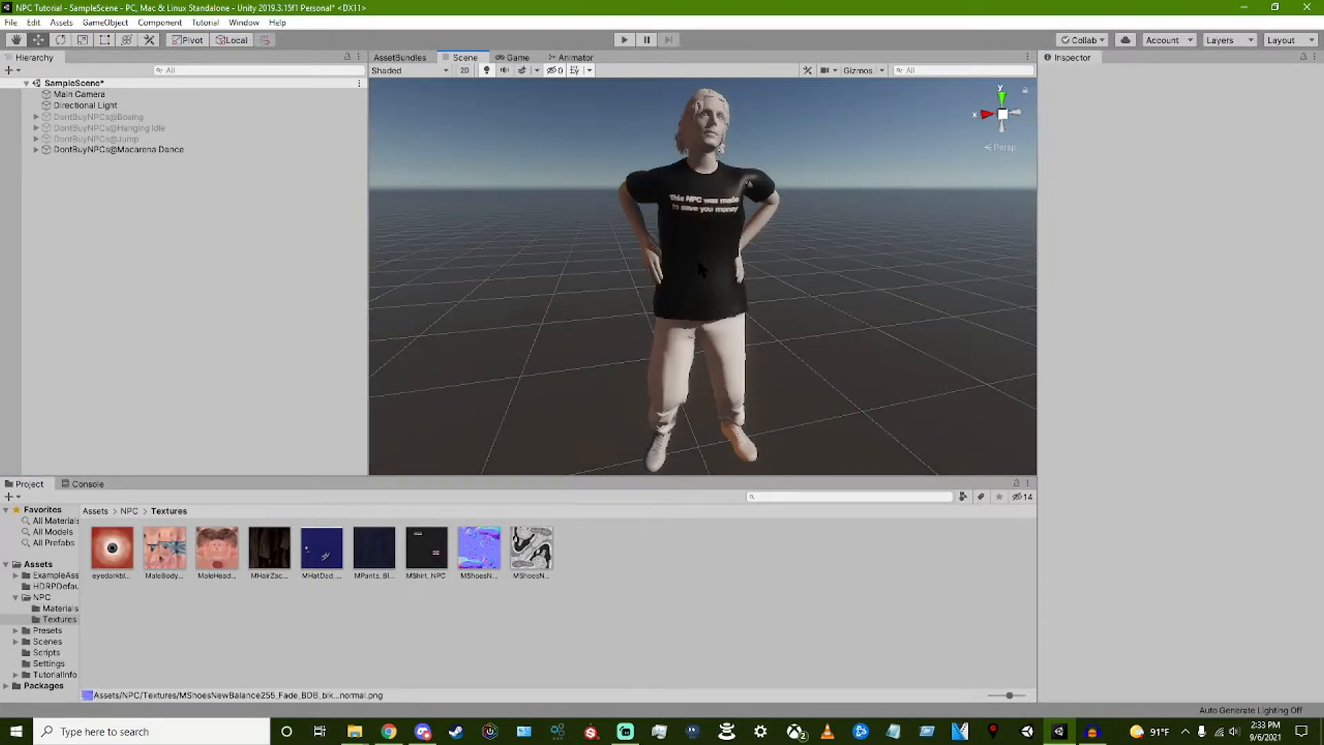
pyautogui.click(700, 223)
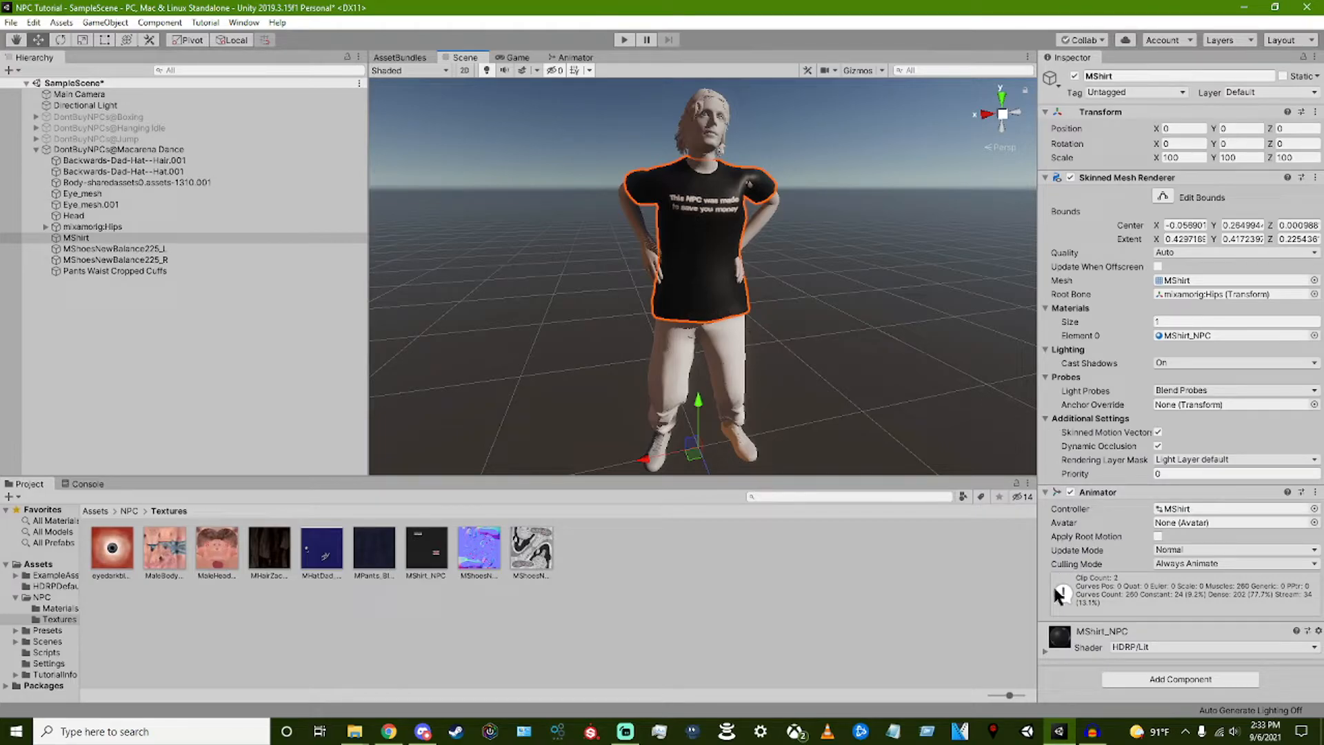
pyautogui.click(1046, 651)
pyautogui.scroll(-5, 1090, 603)
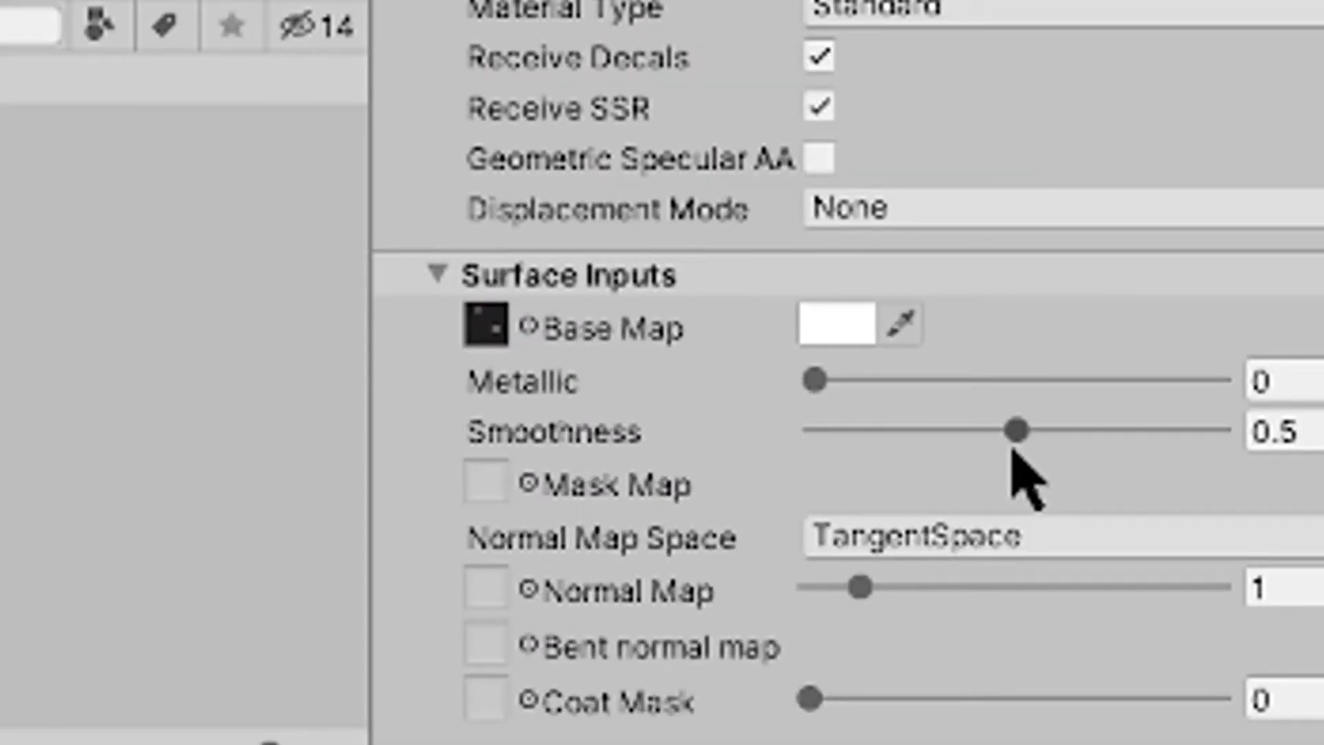
pyautogui.moveTo(1041, 461); pyautogui.dragTo(655, 502)
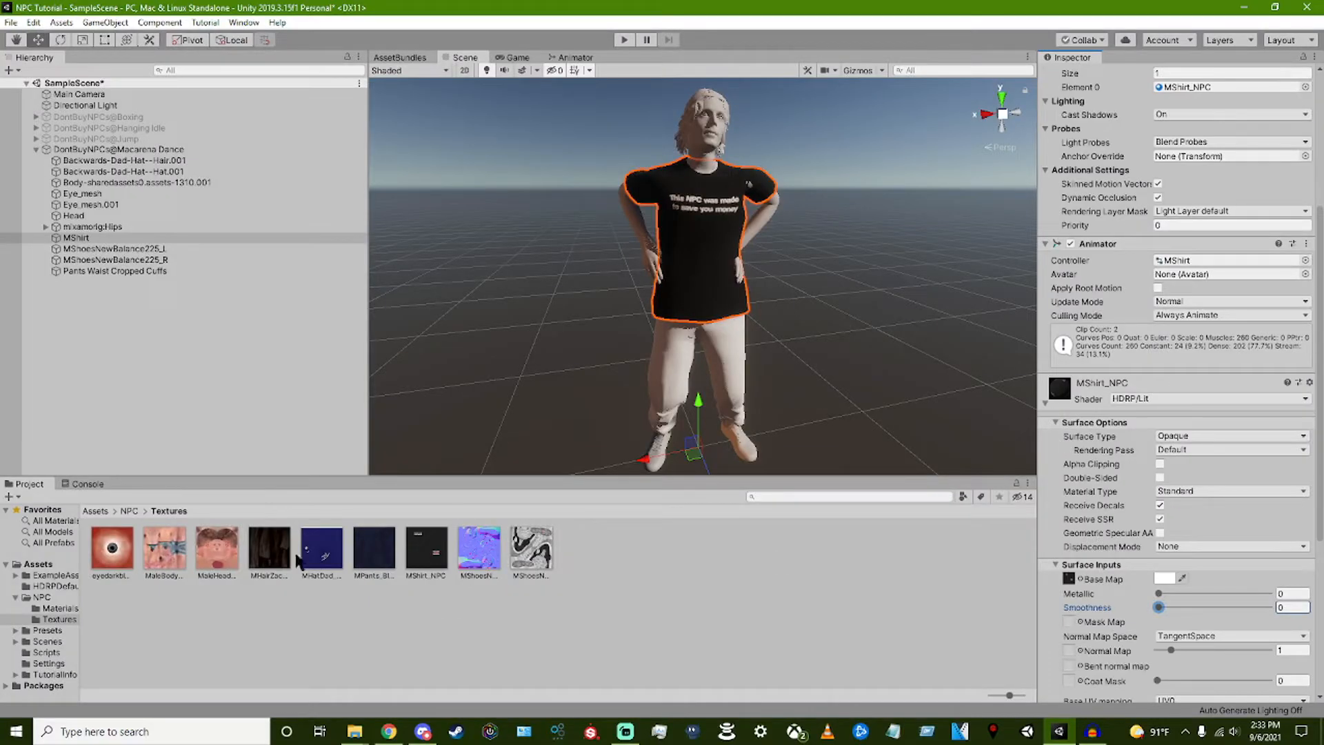
# Step: Apply the MPants_Blank_Chino_Dark_Blue texture to the pants and MHatDad_Autism to the hat, both with Smoothness 0
pyautogui.click(694, 359)
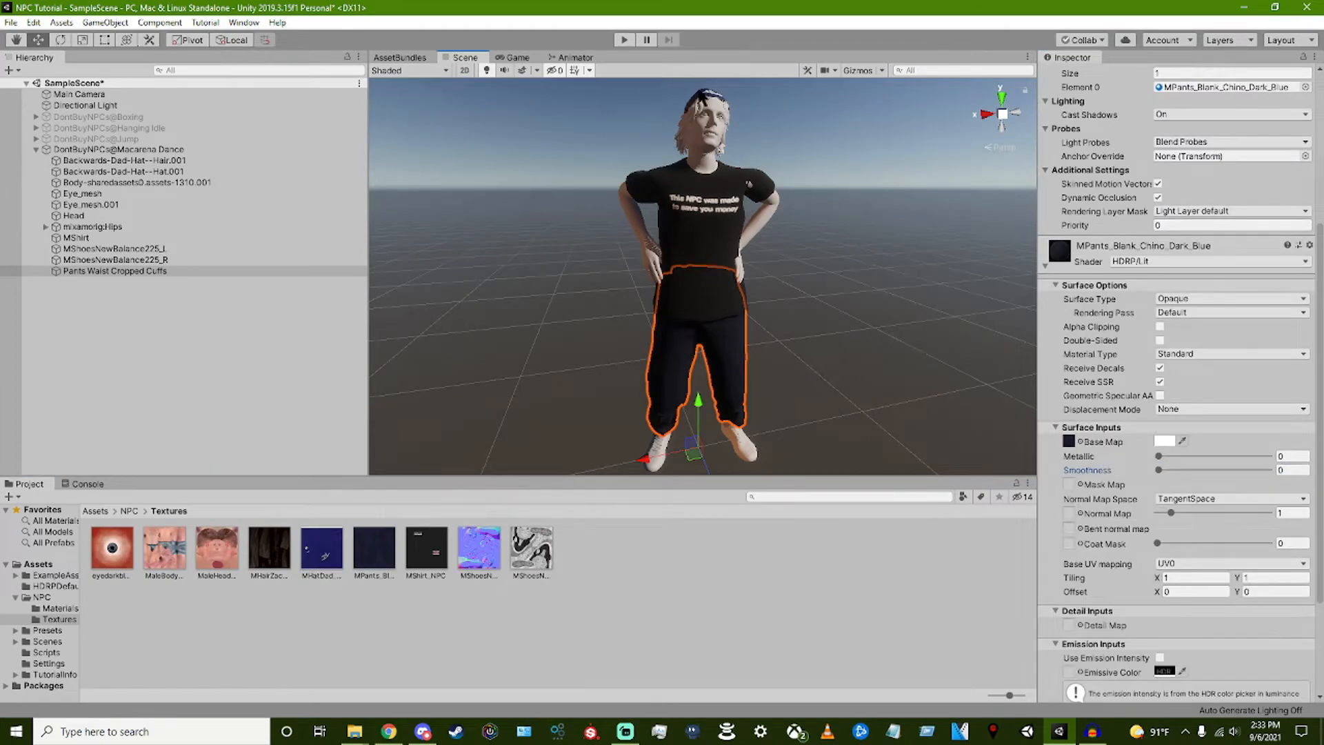
pyautogui.click(699, 90)
pyautogui.click(1045, 513)
pyautogui.scroll(-6, 1181, 622)
pyautogui.moveTo(1165, 470); pyautogui.dragTo(190, 567)
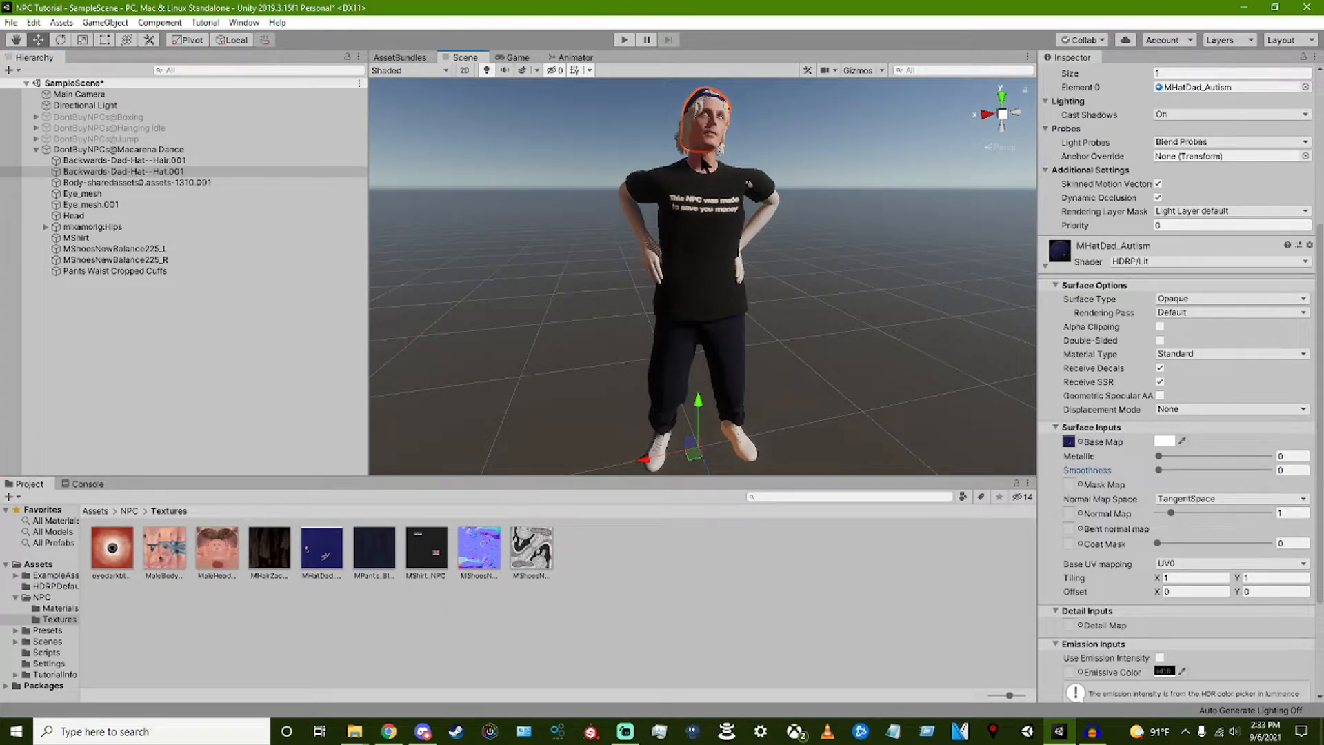
# Step: Apply the MaleHead_Light and MaleBody_Light textures to the head and body, lowering Smoothness on their materials to 0
pyautogui.click(705, 158)
pyautogui.click(1045, 513)
pyautogui.scroll(-6, 1203, 582)
pyautogui.moveTo(1215, 470); pyautogui.dragTo(672, 532)
pyautogui.moveTo(165, 548); pyautogui.dragTo(640, 232)
pyautogui.click(640, 231)
pyautogui.click(1045, 513)
pyautogui.scroll(-6, 1176, 569)
# Step: Apply the MShoesNewBalance255_Fade_BDB_blk_2 texture to the left shoe and set its material's Smoothness to 0
pyautogui.click(737, 448)
pyautogui.scroll(-6, 1196, 601)
pyautogui.moveTo(1215, 471); pyautogui.dragTo(1073, 472)
pyautogui.scroll(5, 719, 397)
pyautogui.press('f')
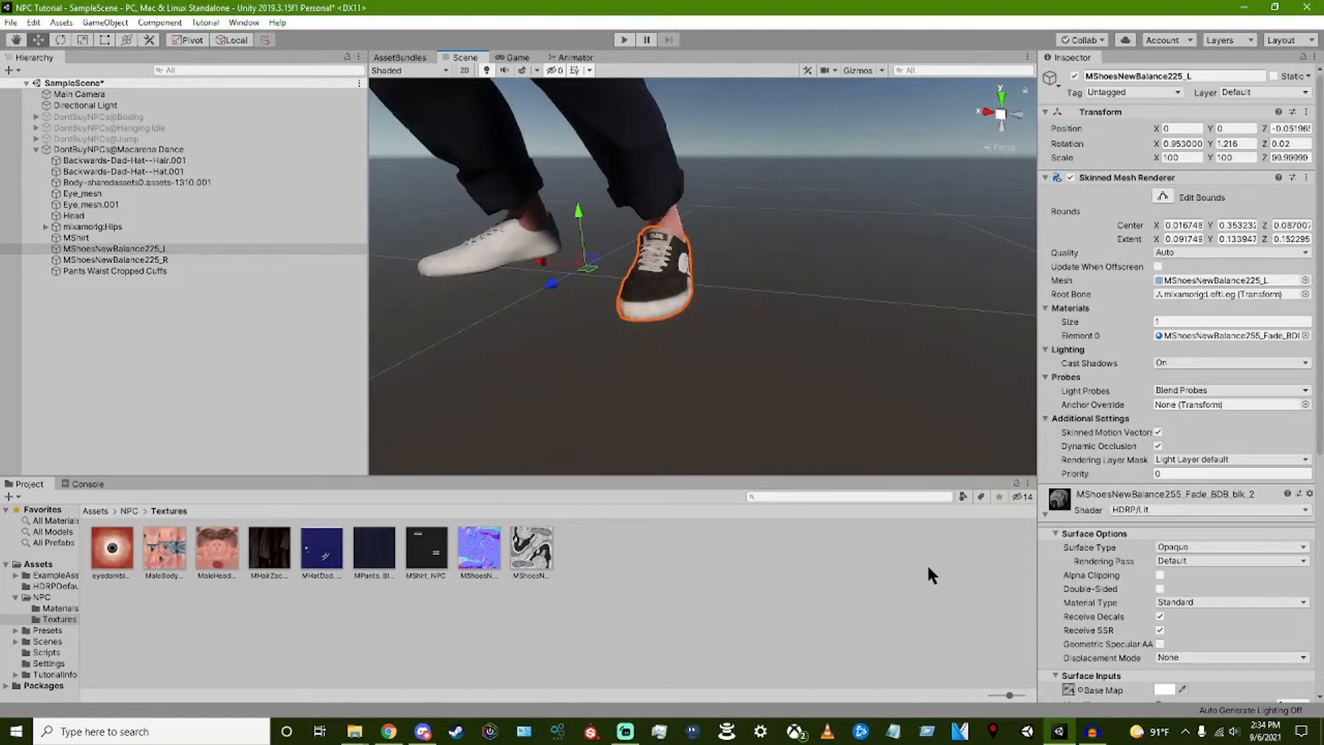
# Step: Assign the shoe normal texture as the Normal Map of the left shoe's material
pyautogui.scroll(-6, 1117, 536)
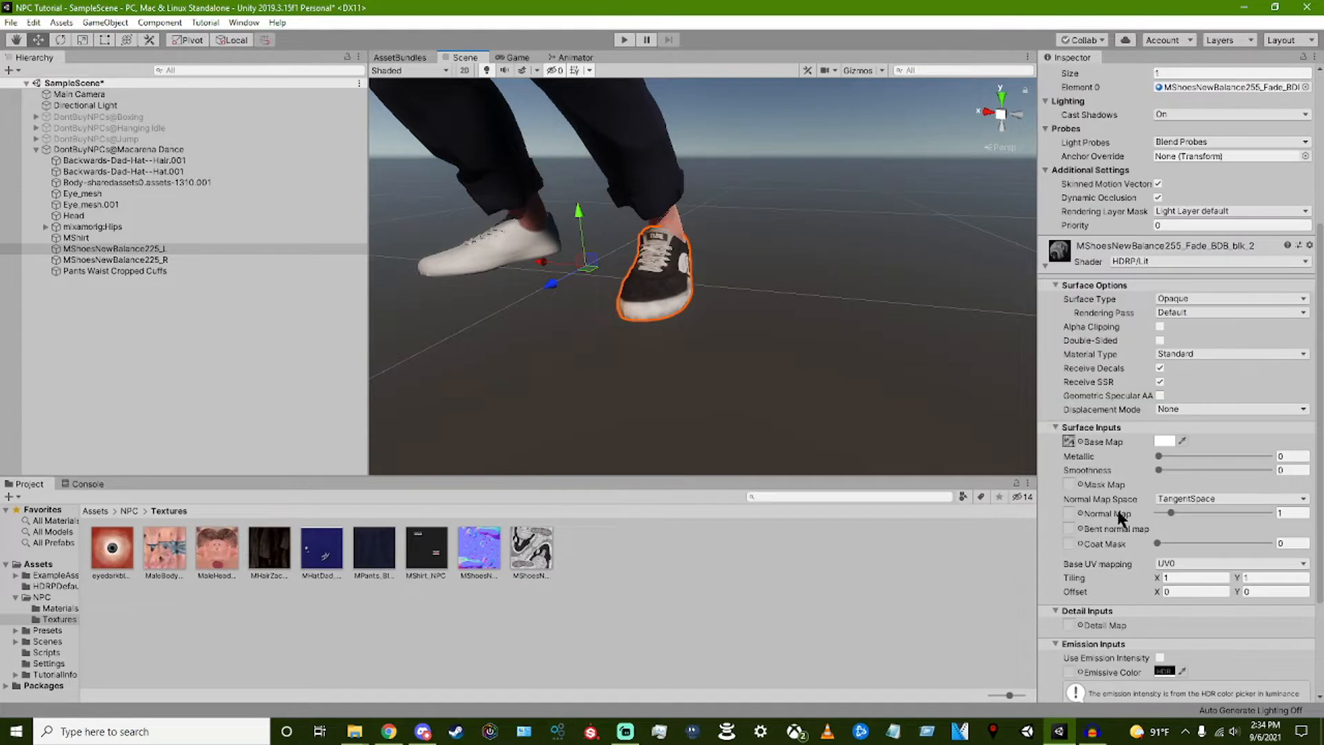
pyautogui.moveTo(503, 533); pyautogui.dragTo(1088, 513)
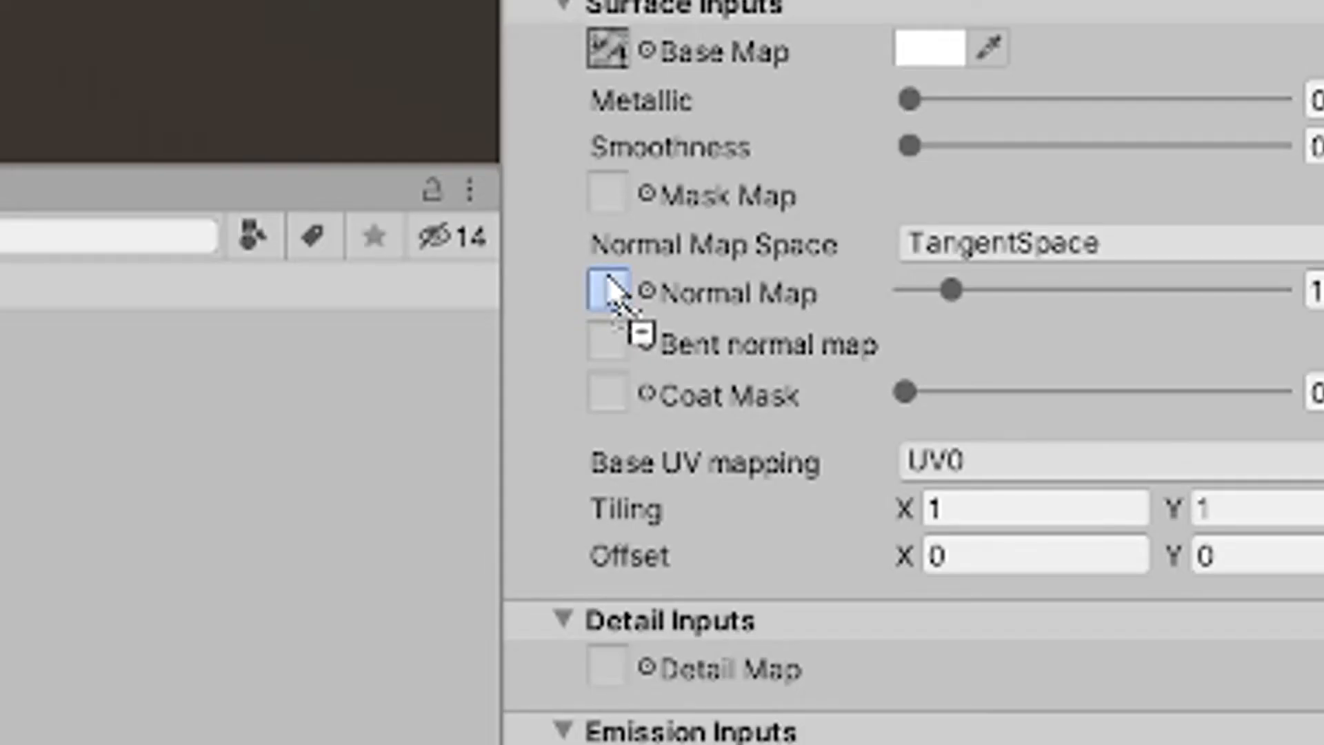
pyautogui.moveTo(608, 279); pyautogui.dragTo(609, 284)
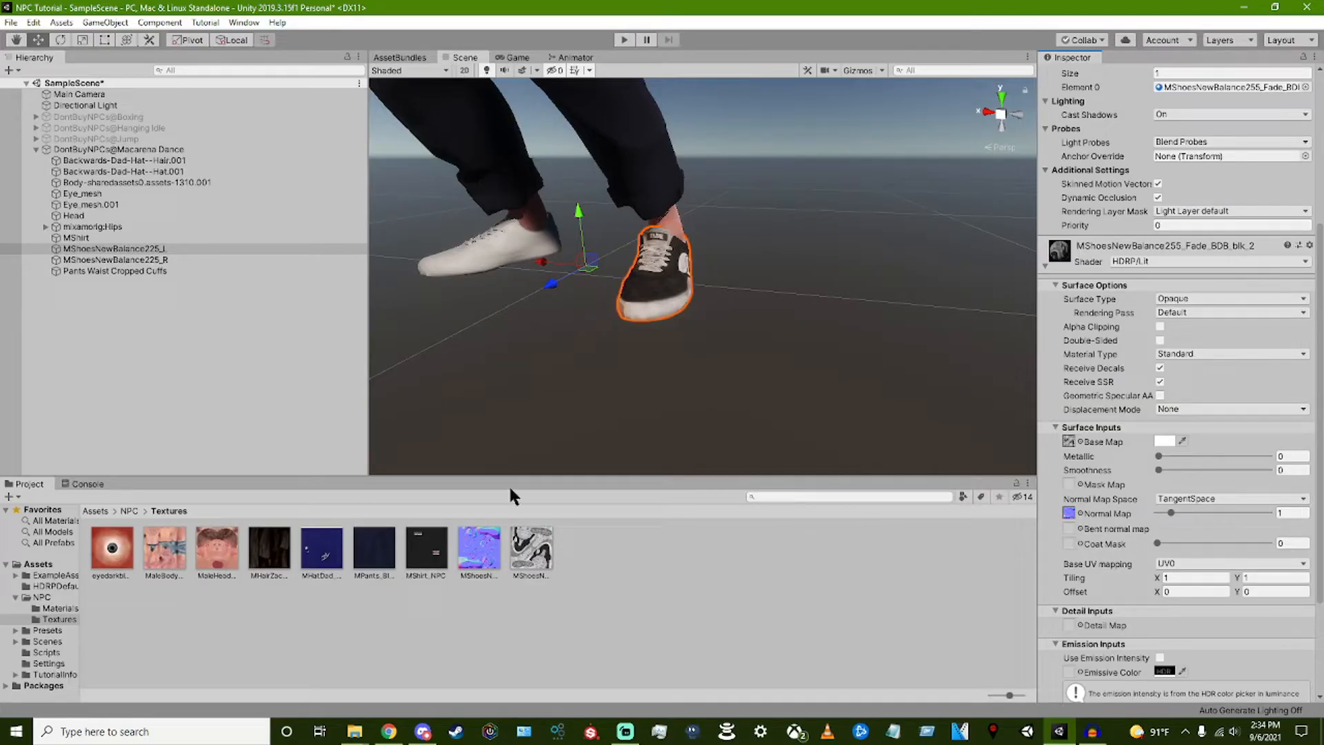
# Step: Apply the MShoesNewBalance255_Fade_BDB_blk_2 texture to the right shoe
pyautogui.moveTo(535, 564); pyautogui.dragTo(555, 308)
pyautogui.moveTo(476, 254); pyautogui.dragTo(477, 256)
pyautogui.click(485, 264)
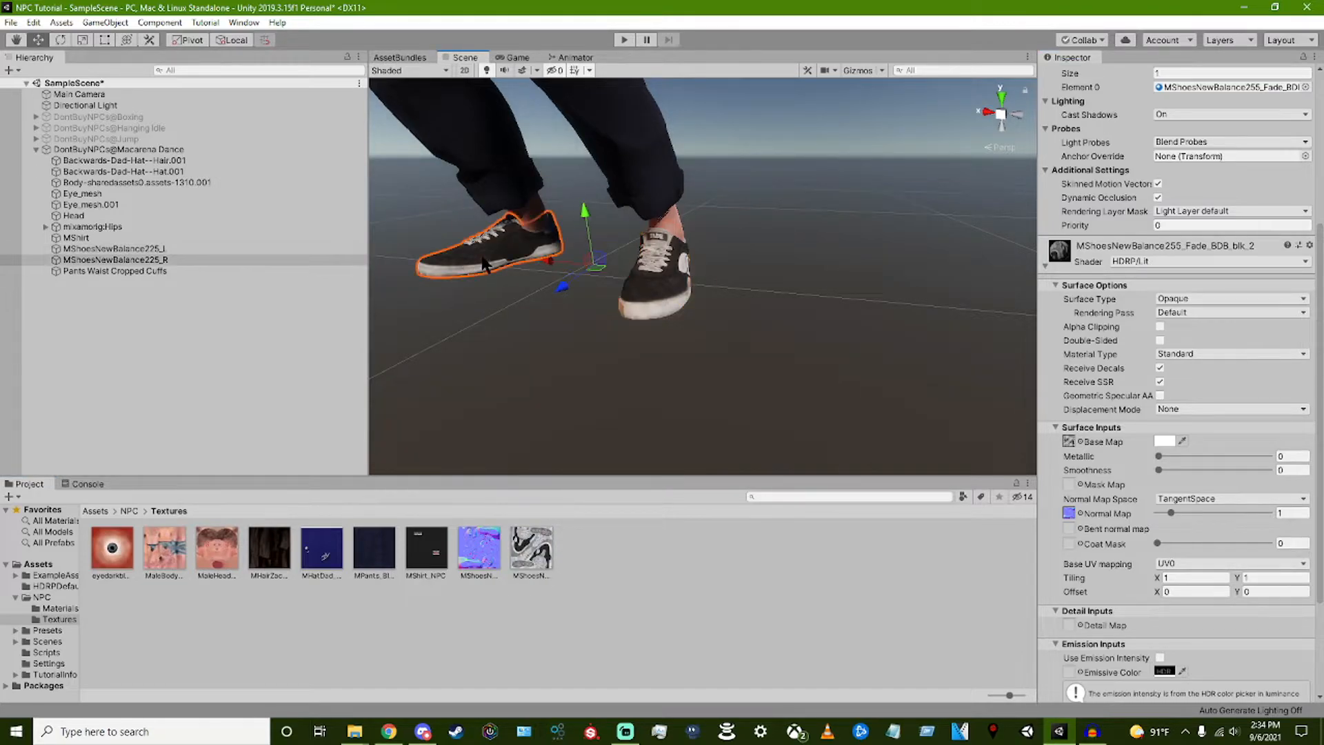
# Step: Apply the eyedarkblue texture to both eyes and set the eye material's Smoothness to about 0.175
pyautogui.scroll(-3, 1173, 545)
pyautogui.scroll(-5, 611, 348)
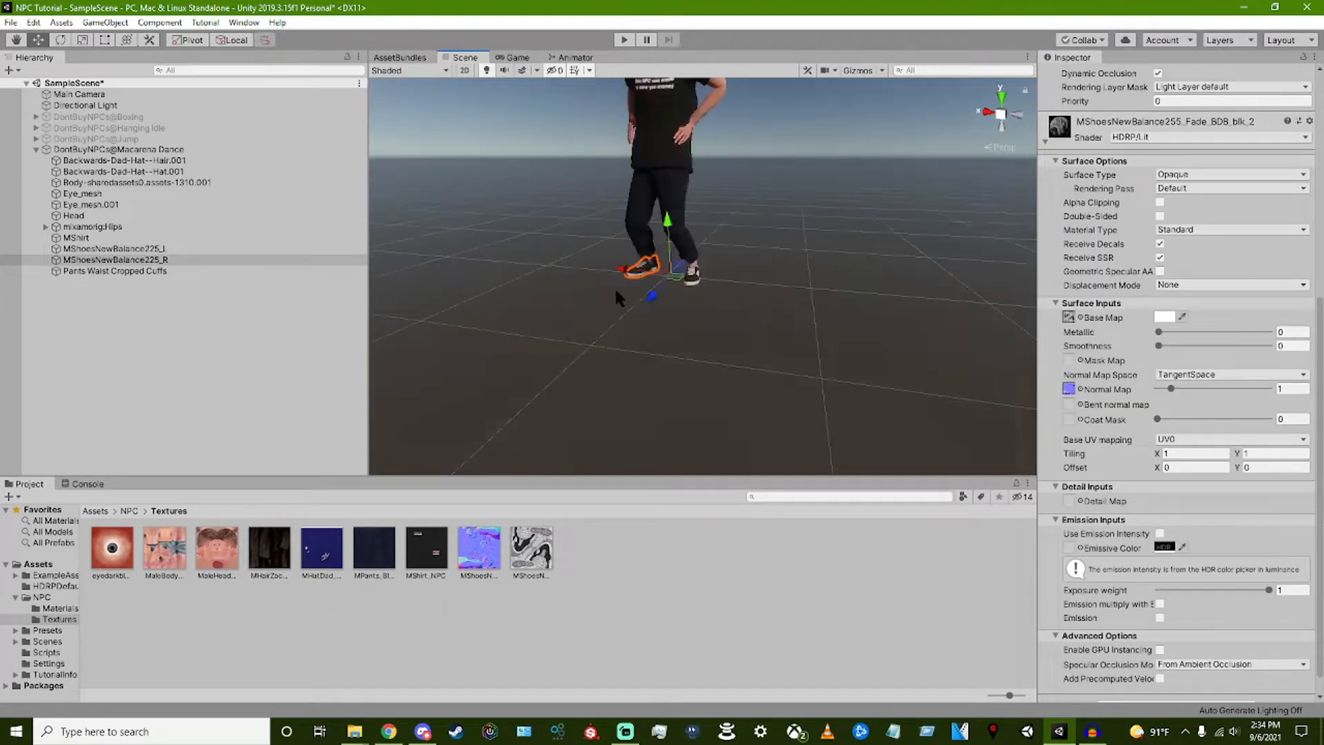
pyautogui.scroll(10, 683, 353)
pyautogui.scroll(5, 686, 357)
pyautogui.click(611, 196)
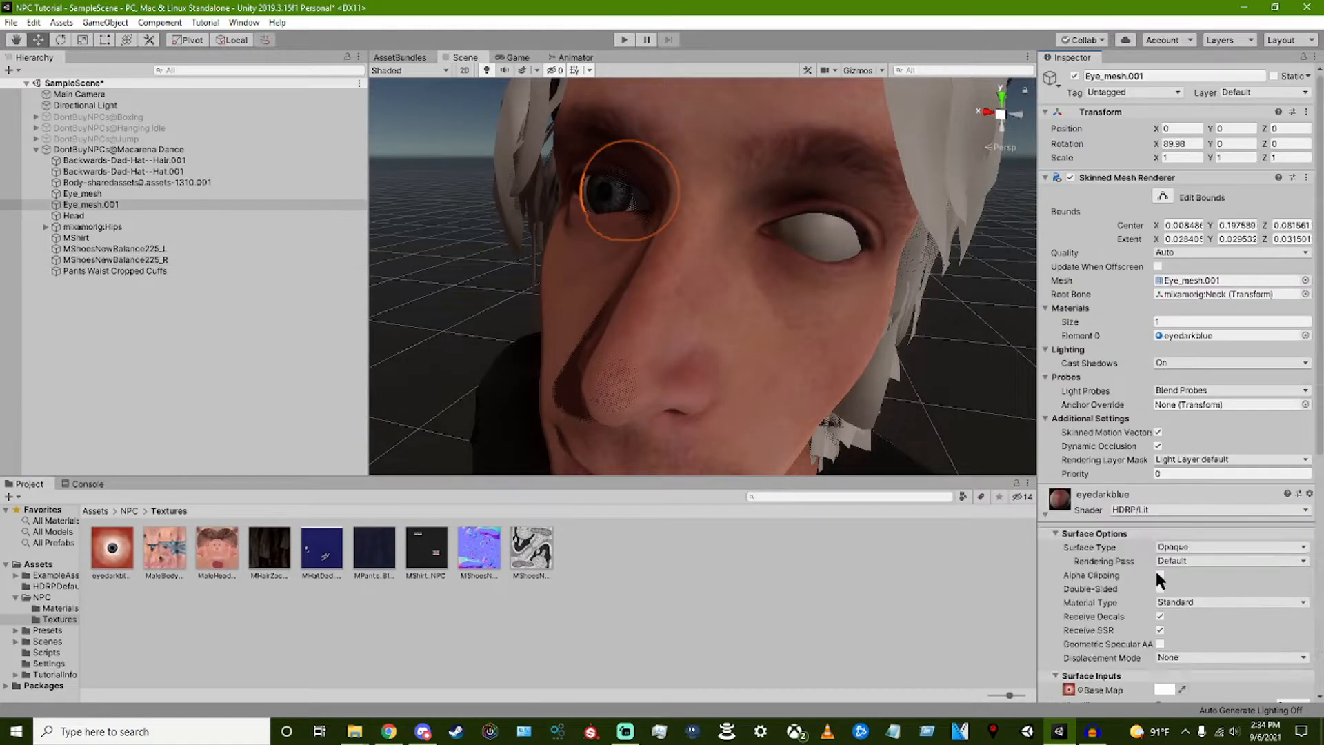
pyautogui.moveTo(1208, 596); pyautogui.dragTo(1176, 598)
pyautogui.moveTo(109, 548); pyautogui.dragTo(826, 243)
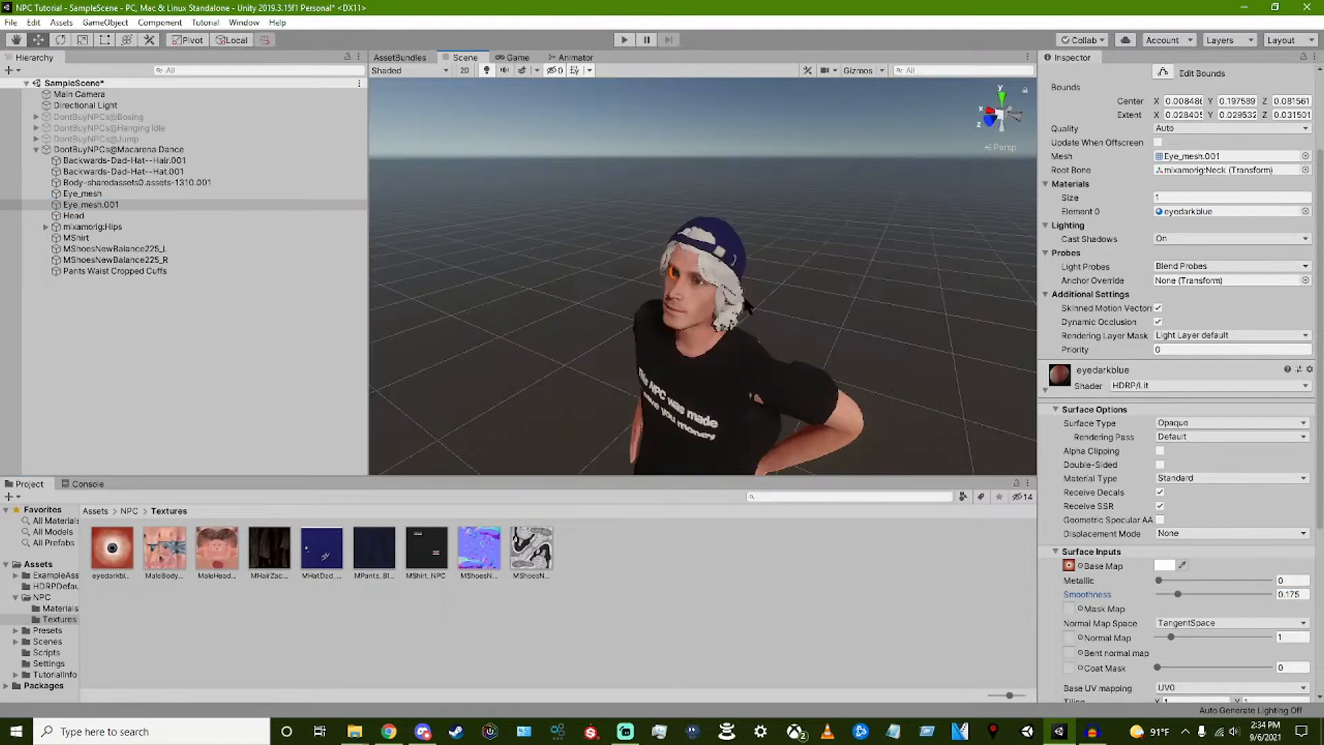
# Step: Apply the hair texture to the Backwards-Dad-Hat hair mesh and set its material's Smoothness to 0
pyautogui.scroll(5, 748, 307)
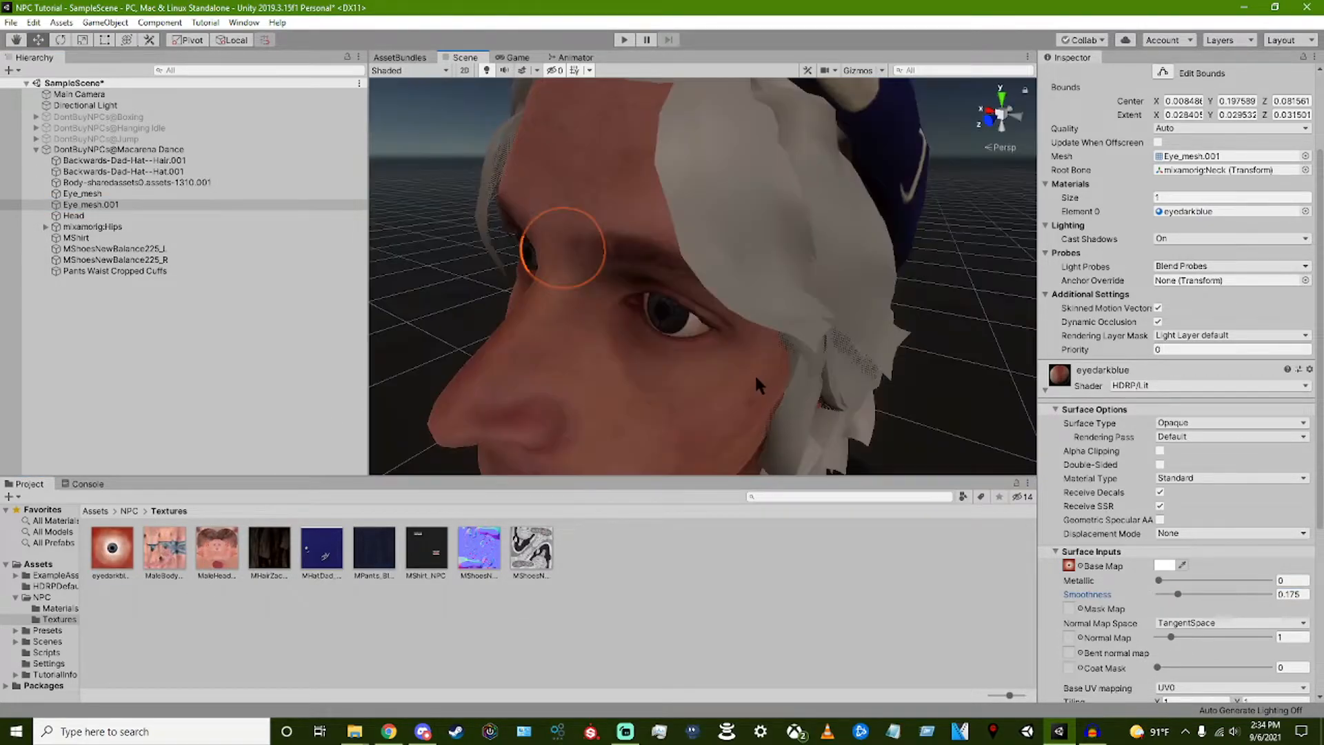
pyautogui.keyDown('alt'); pyautogui.moveTo(782, 321); pyautogui.dragTo(646, 249); pyautogui.keyUp('alt')
pyautogui.keyDown('alt'); pyautogui.moveTo(462, 273); pyautogui.dragTo(640, 295); pyautogui.keyUp('alt')
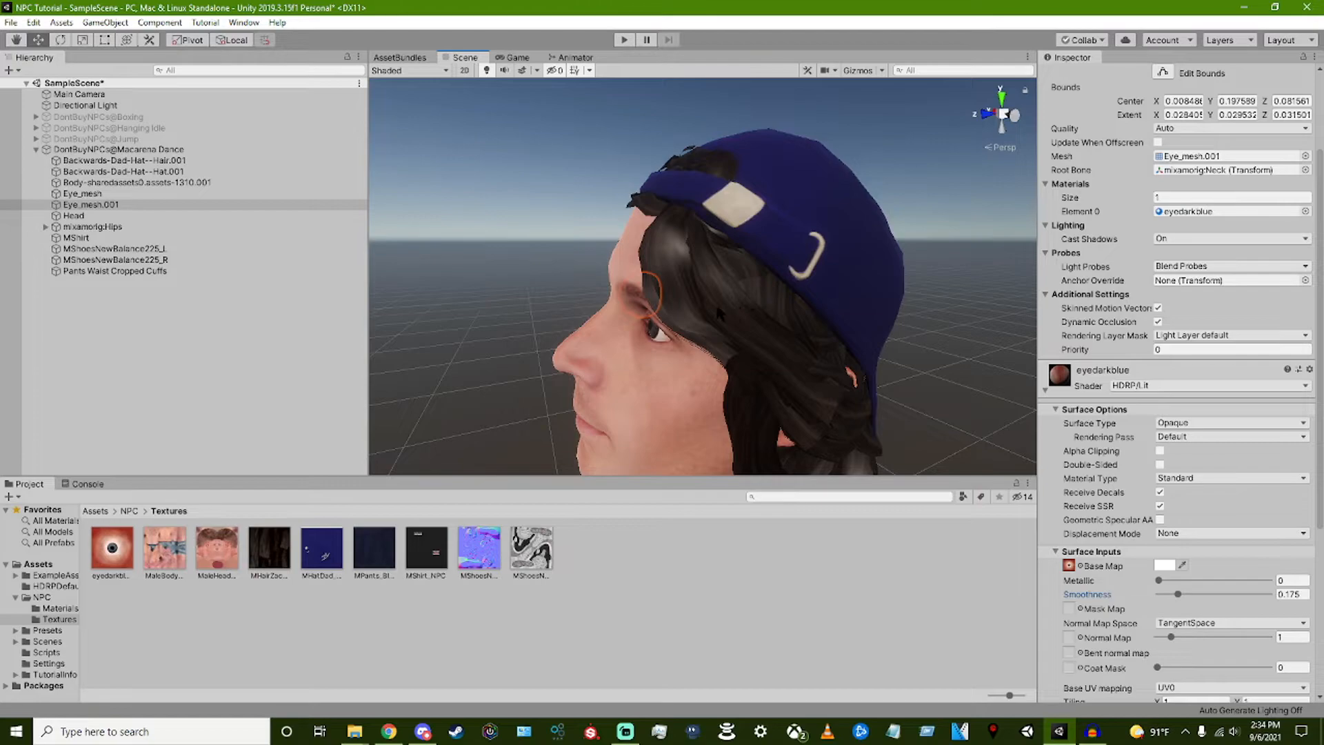
pyautogui.click(1007, 400)
pyautogui.click(759, 325)
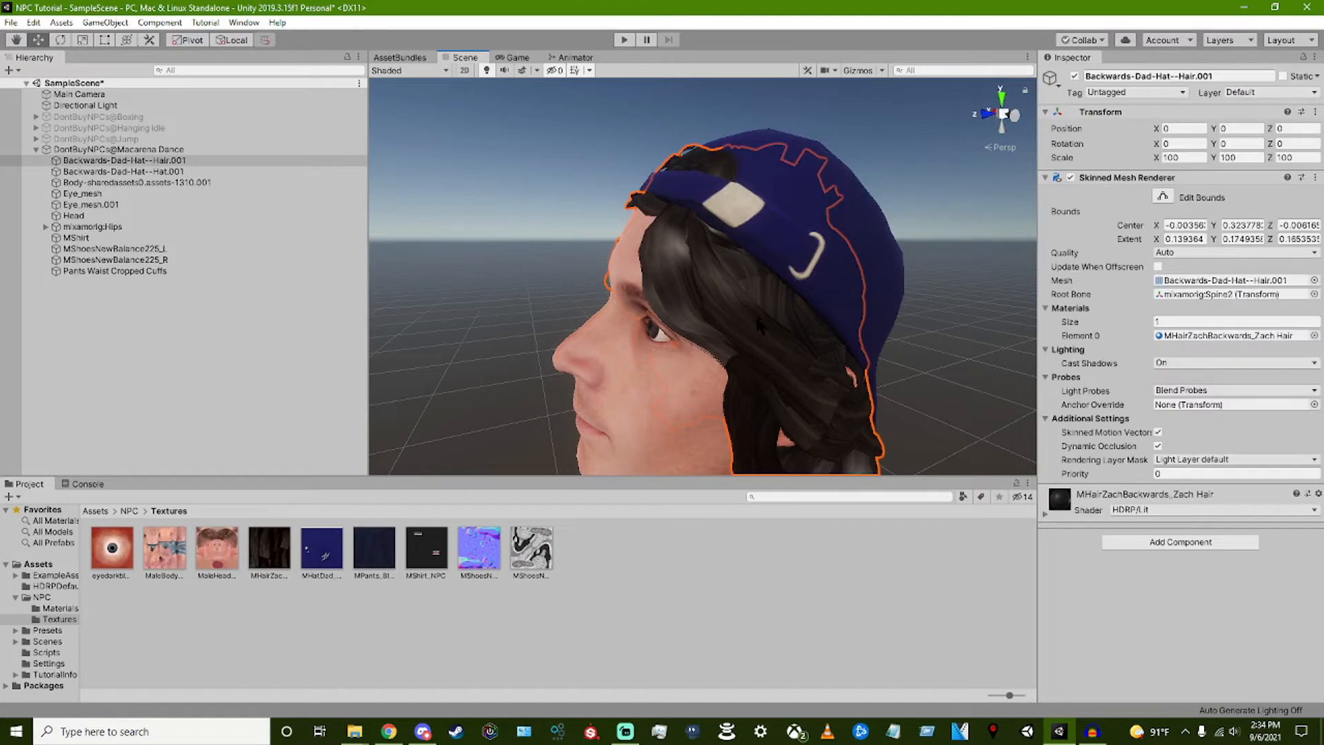
pyautogui.click(1045, 511)
pyautogui.scroll(-3, 1230, 621)
pyautogui.moveTo(1214, 594); pyautogui.dragTo(1108, 602)
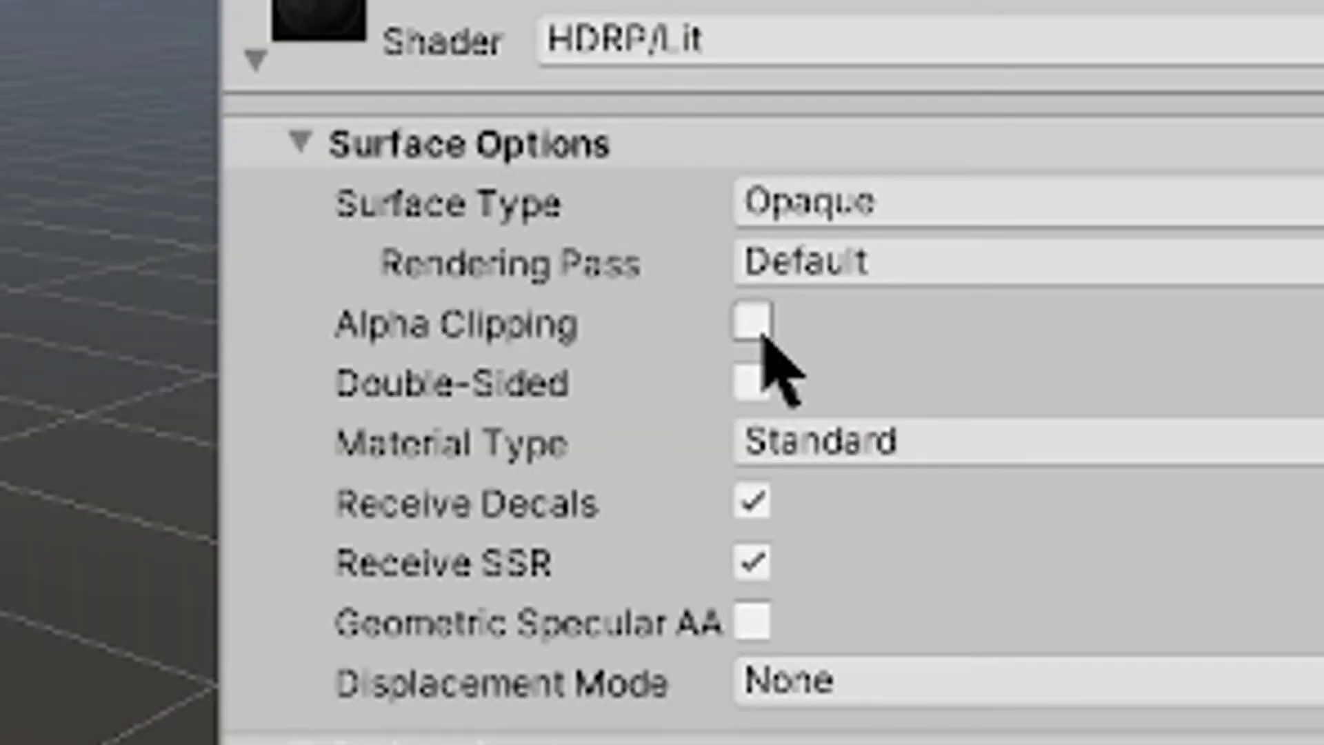
# Step: Enable Alpha Clipping on the hair material and lower its Threshold to about 0.018
pyautogui.click(751, 321)
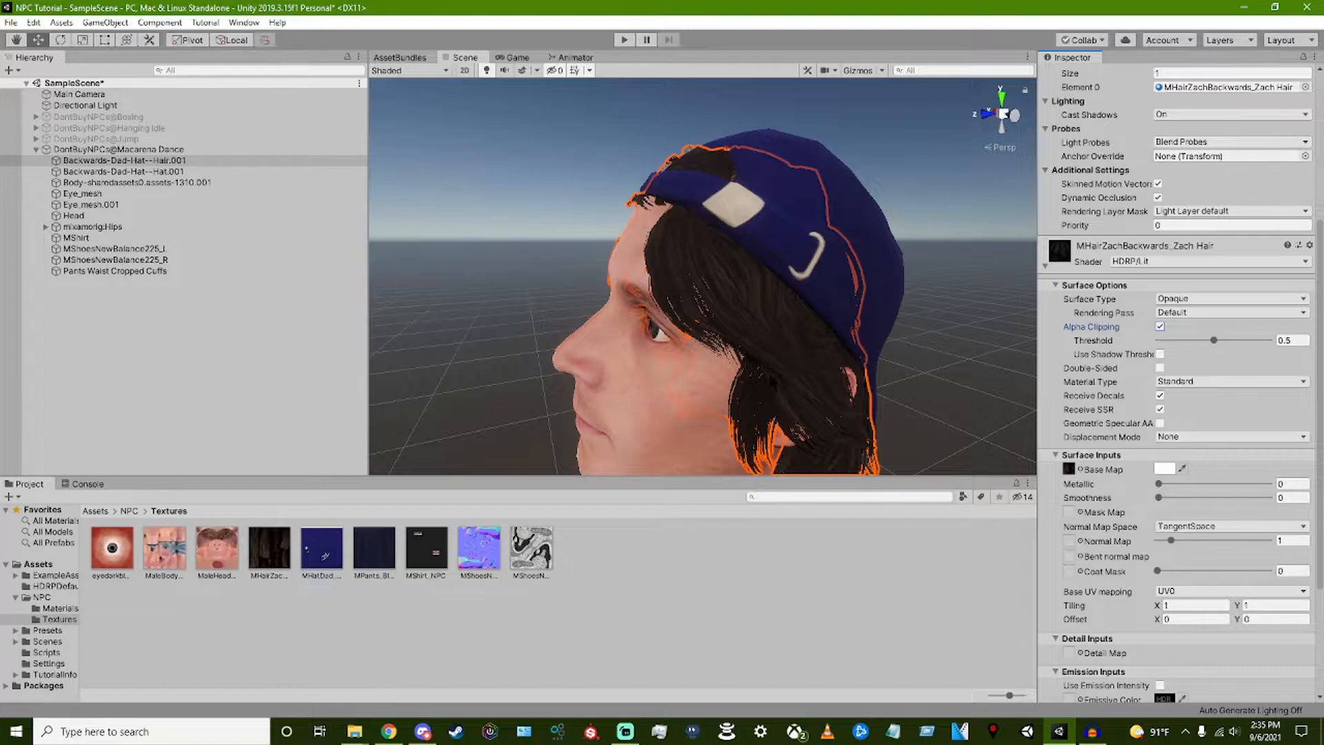
pyautogui.moveTo(712, 355); pyautogui.dragTo(836, 358, button='middle')
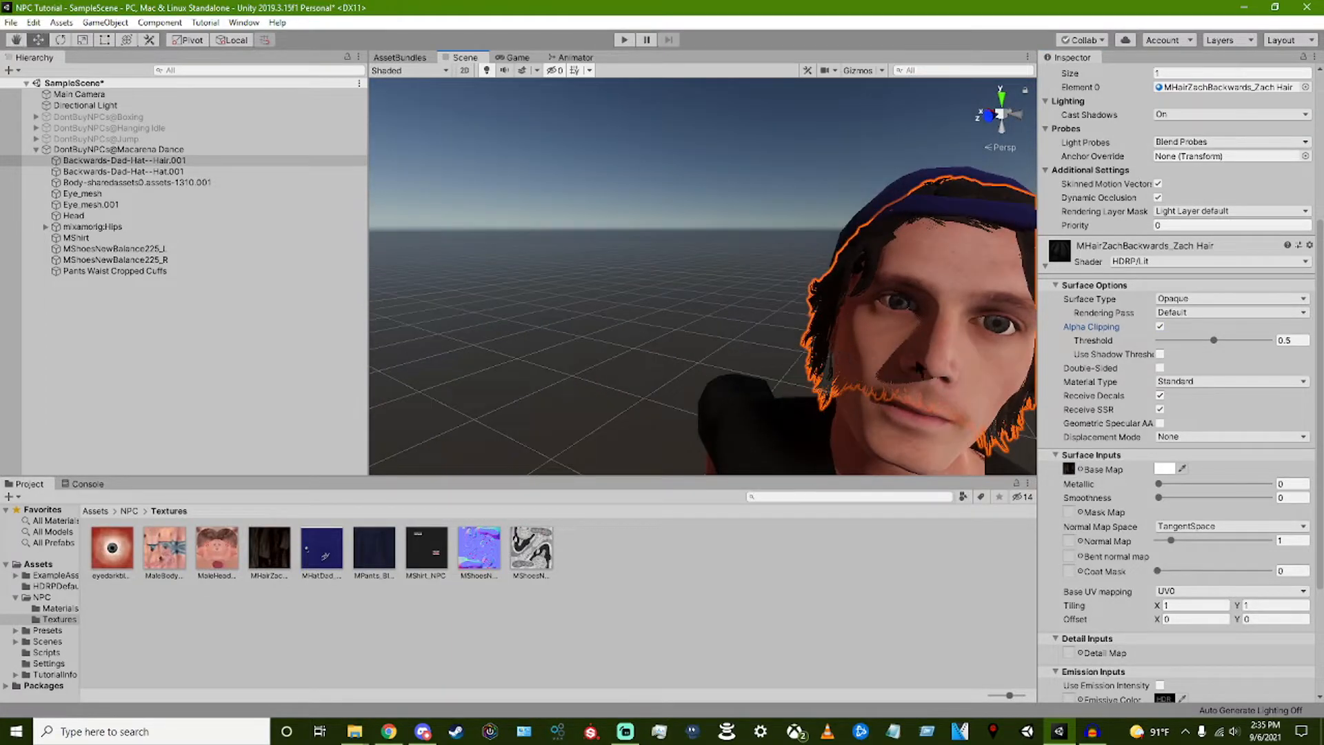
pyautogui.moveTo(917, 363); pyautogui.dragTo(739, 295, button='middle')
pyautogui.click(739, 295)
pyautogui.keyDown('alt'); pyautogui.moveTo(739, 296); pyautogui.dragTo(748, 323); pyautogui.keyUp('alt')
pyautogui.click(626, 225)
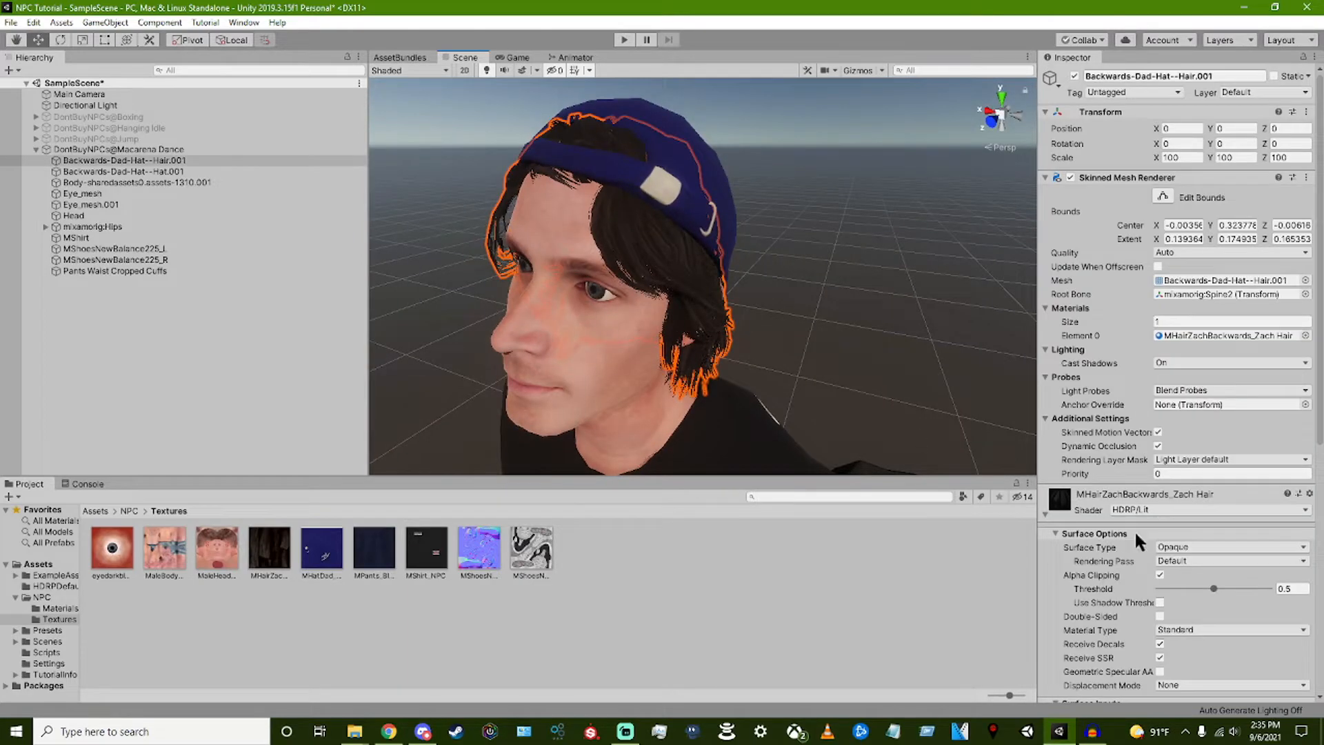
pyautogui.moveTo(1214, 588); pyautogui.dragTo(1162, 591)
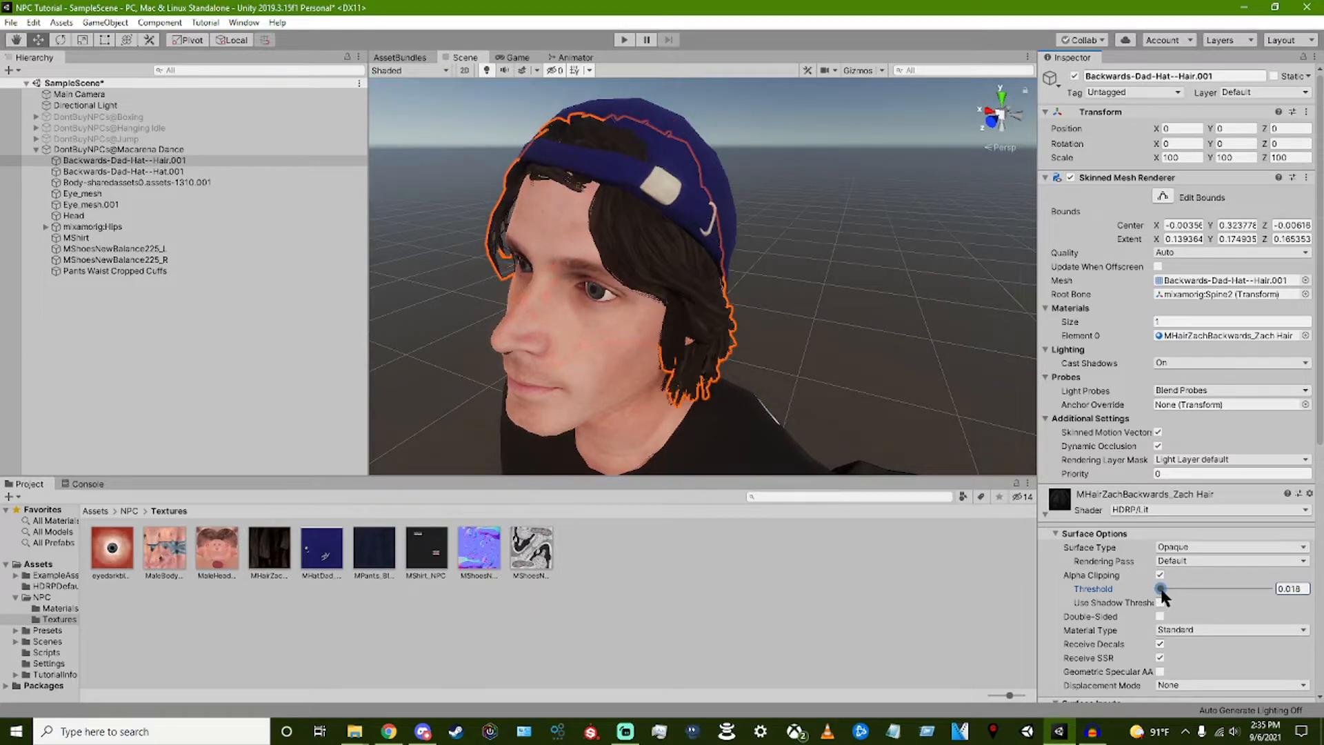
pyautogui.click(544, 272)
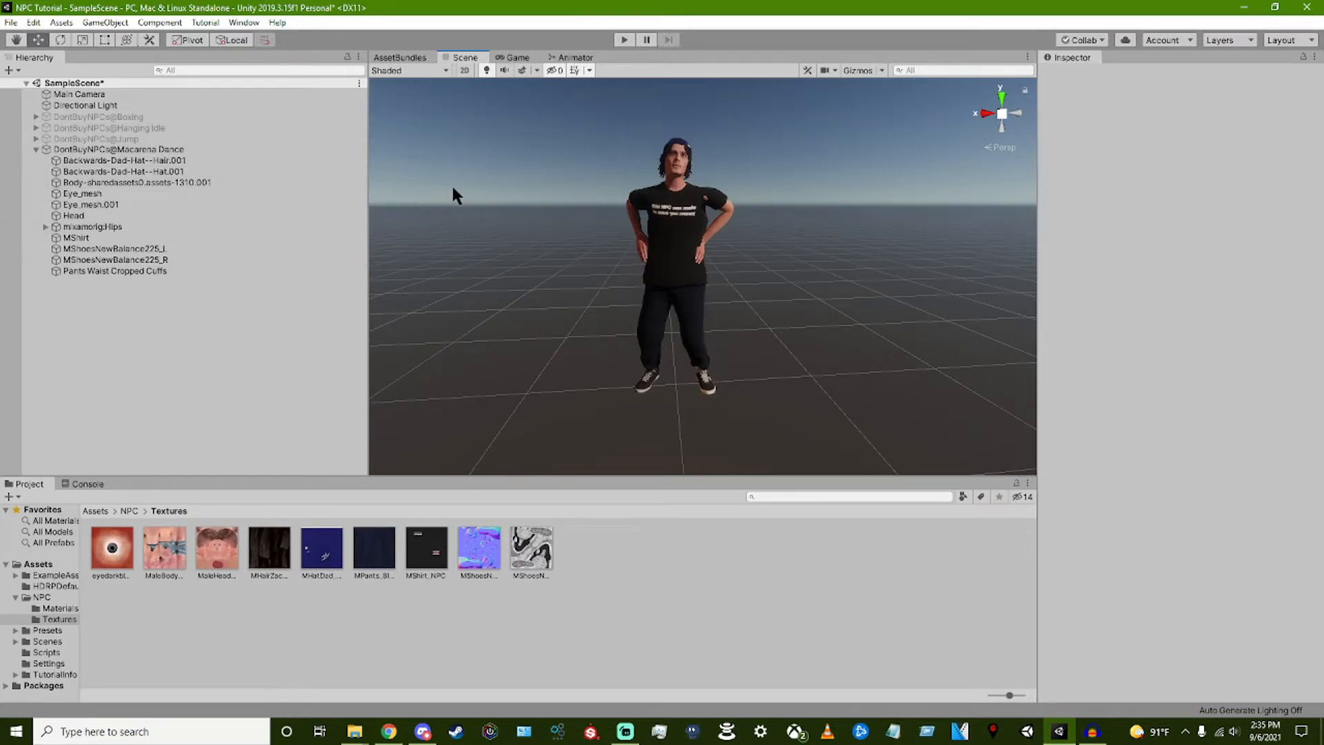
# Step: Deactivate the DontBuyNPCs@Macarena Dance character in the scene and activate the DontBuyNPCs@Jump character instead
pyautogui.click(36, 150)
pyautogui.click(36, 139)
pyautogui.click(121, 271)
pyautogui.click(1075, 76)
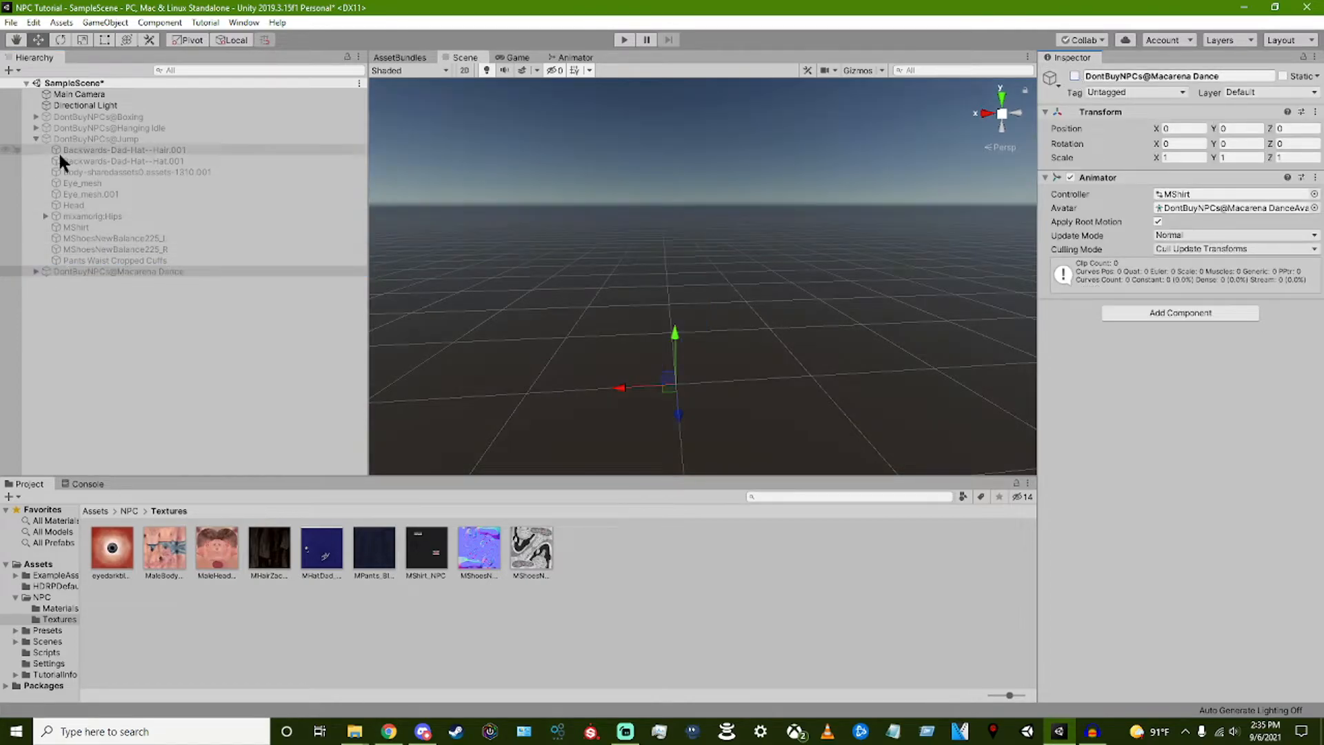
pyautogui.click(86, 139)
pyautogui.click(1075, 75)
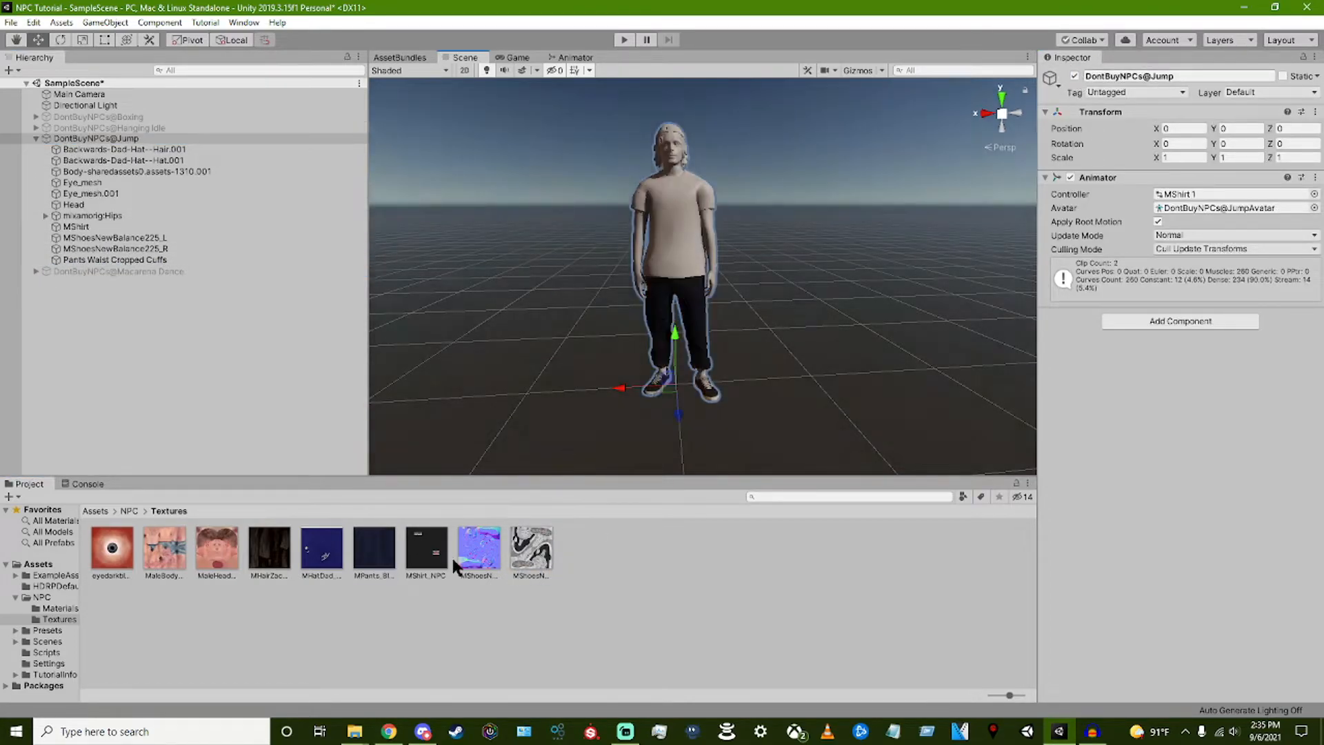
# Step: Apply the MShirt_NPC texture to the Jump character's shirt and check the shirt material's surface settings
pyautogui.scroll(2, 702, 276)
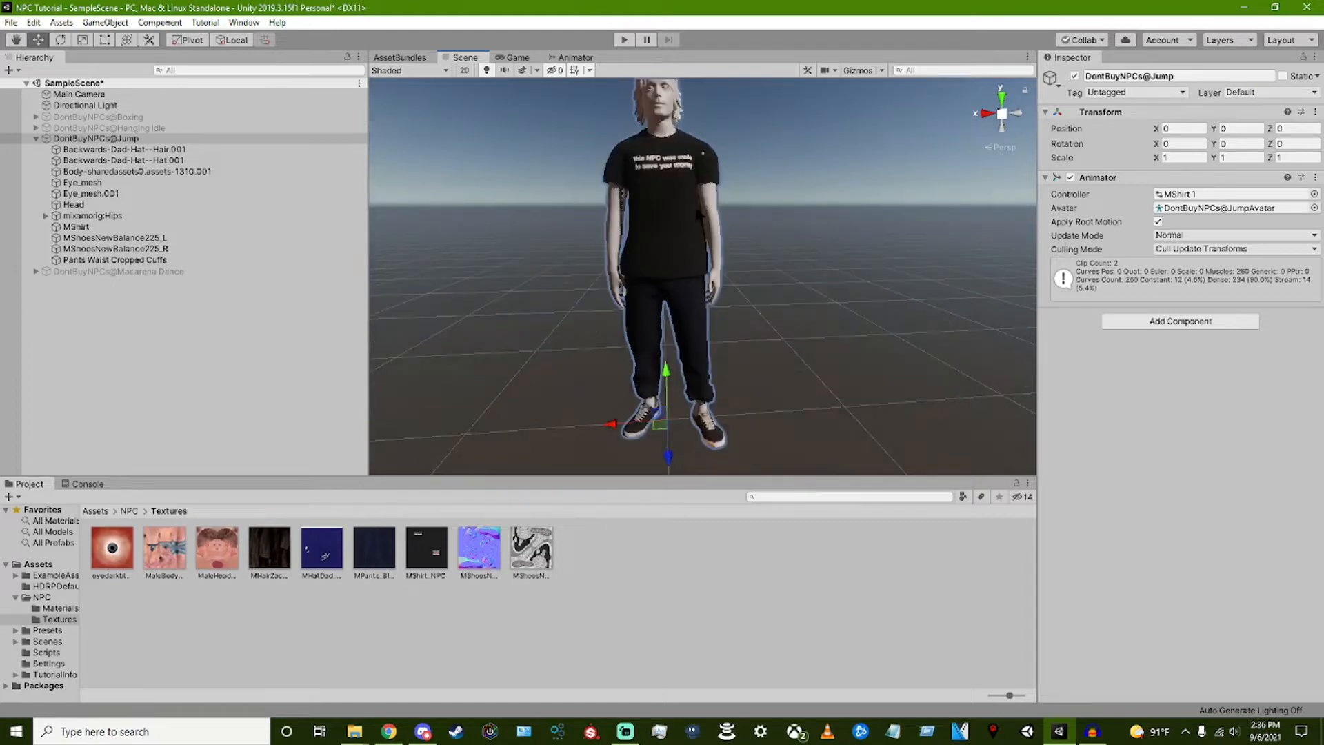
pyautogui.keyDown('alt'); pyautogui.moveTo(714, 234); pyautogui.dragTo(676, 292); pyautogui.keyUp('alt')
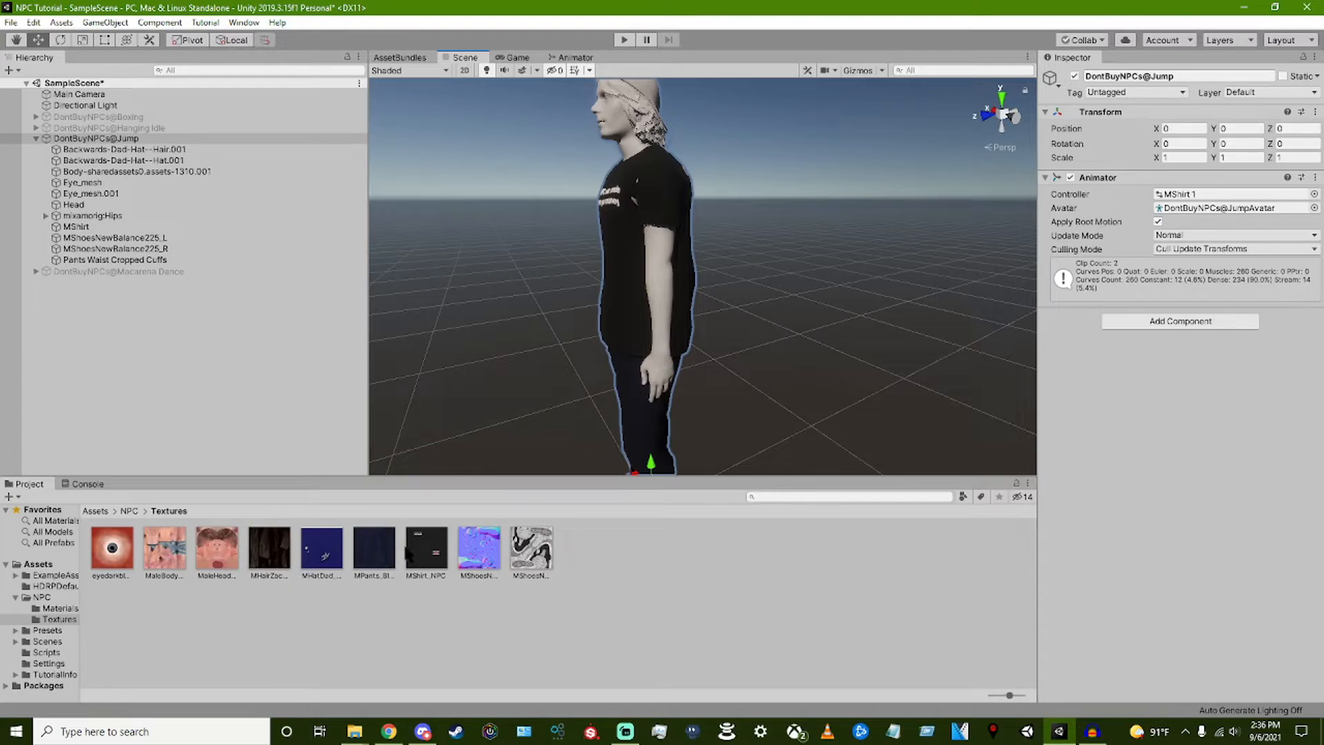
pyautogui.click(612, 309)
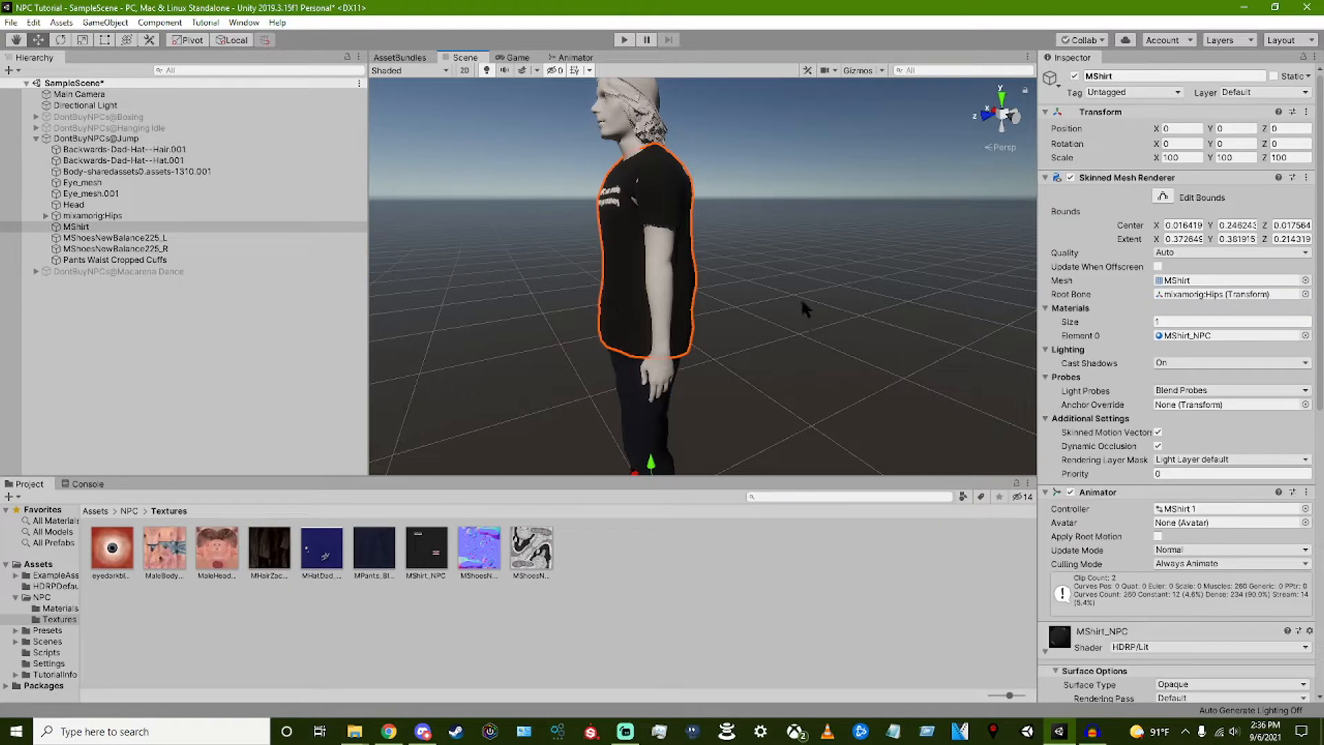
pyautogui.scroll(-5, 1152, 490)
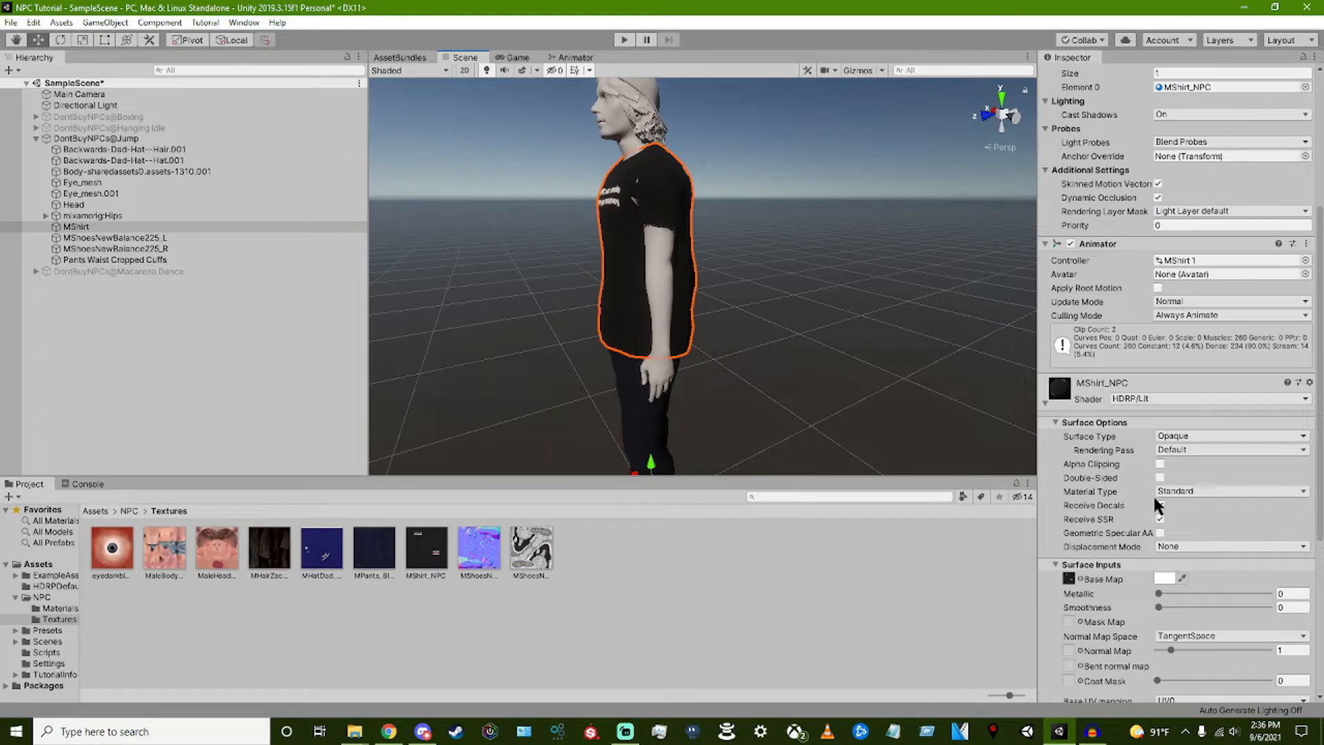
pyautogui.scroll(-3, 1155, 499)
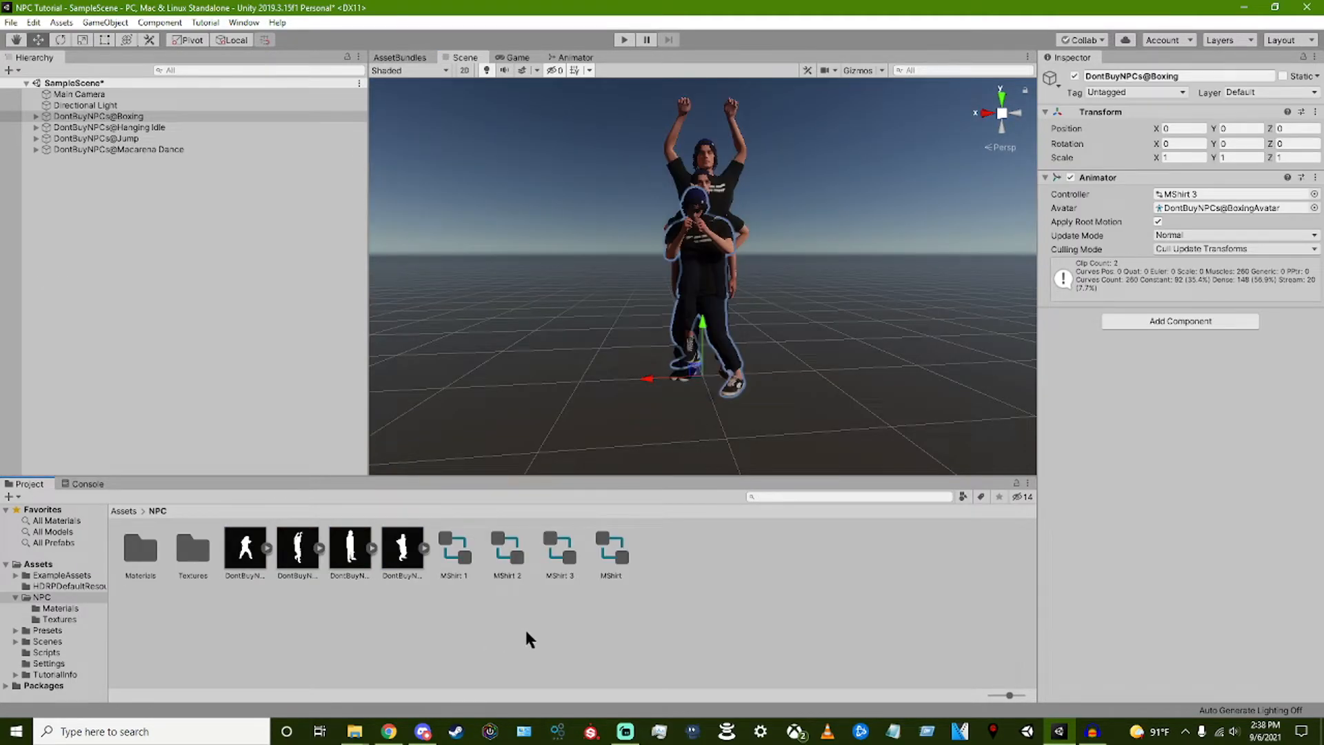
# Step: Create a folder named Final inside the NPC assets folder and open it
pyautogui.rightClick(527, 633)
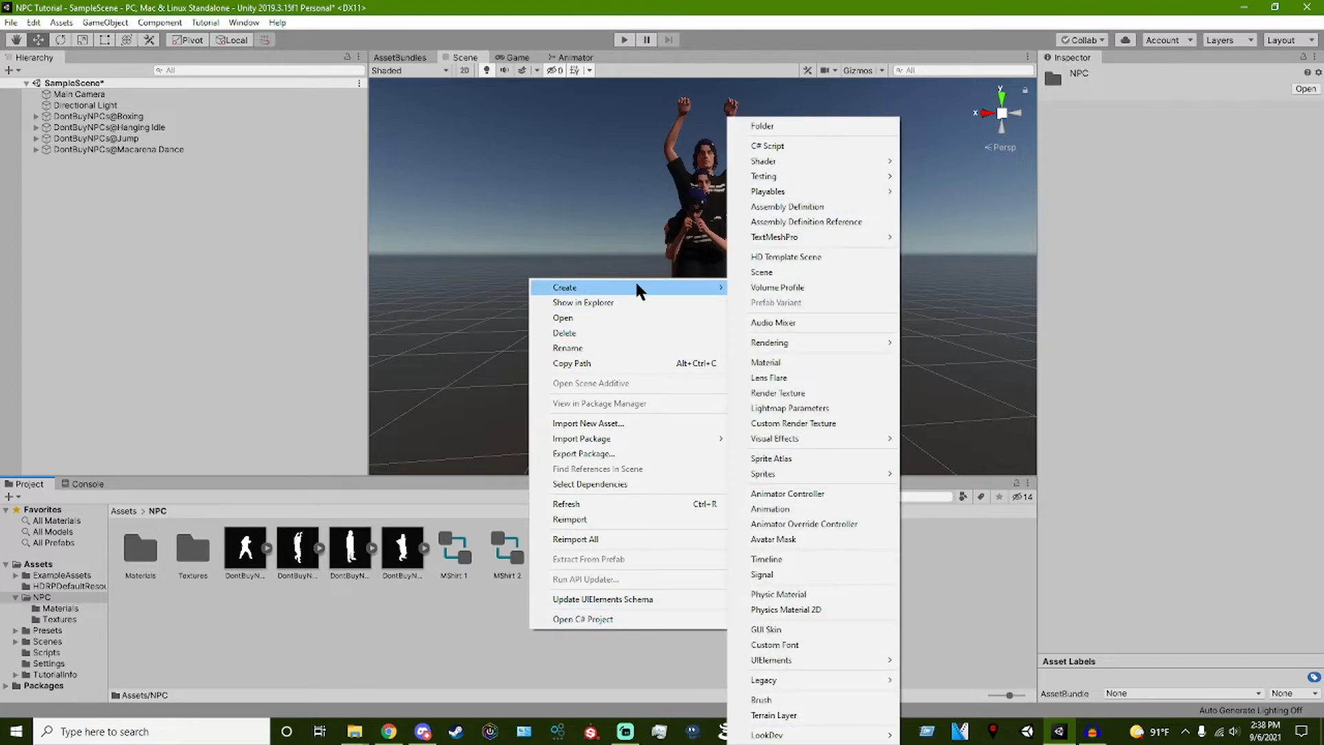
pyautogui.click(759, 125)
pyautogui.rightClick(234, 552)
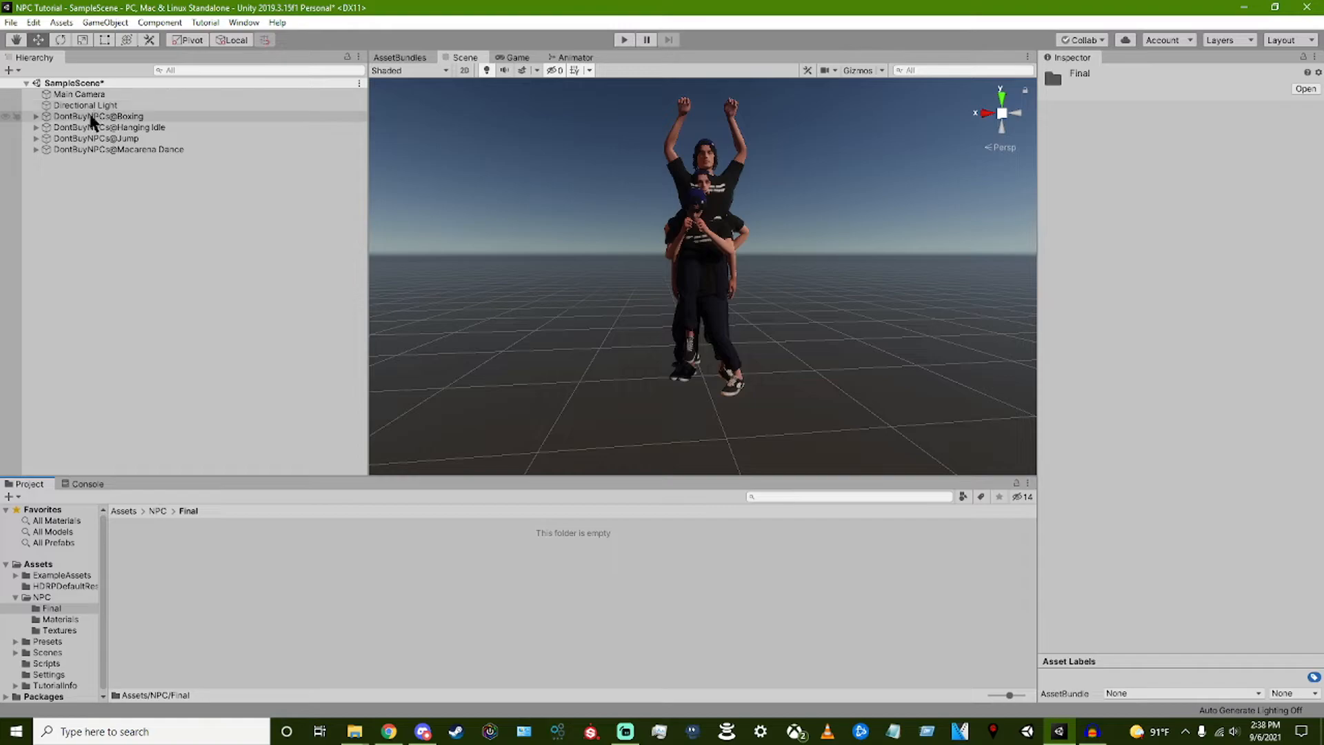
# Step: Save the Boxing, Hanging Idle, Jump and Macarena Dance characters as prefabs in the Final folder
pyautogui.click(95, 117)
pyautogui.keyDown('shift'); pyautogui.click(95, 151); pyautogui.keyUp('shift')
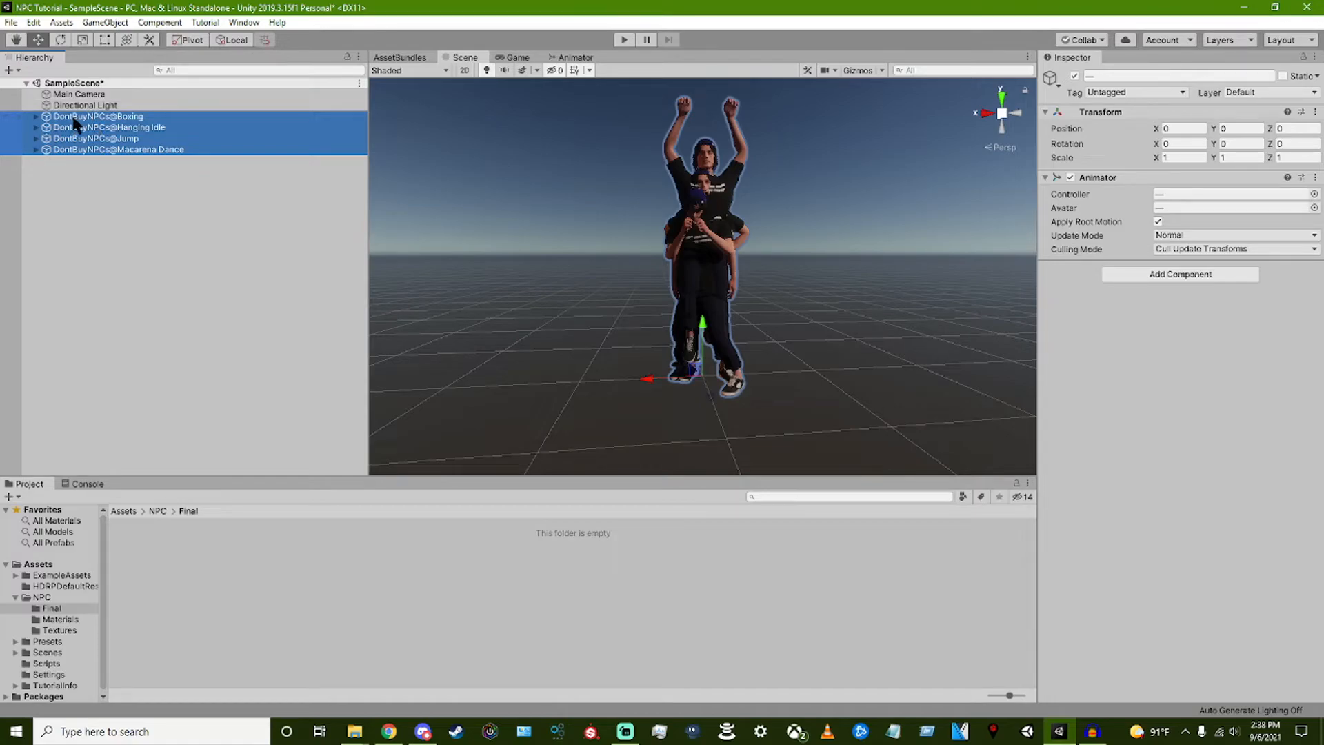
pyautogui.moveTo(181, 355); pyautogui.dragTo(214, 588)
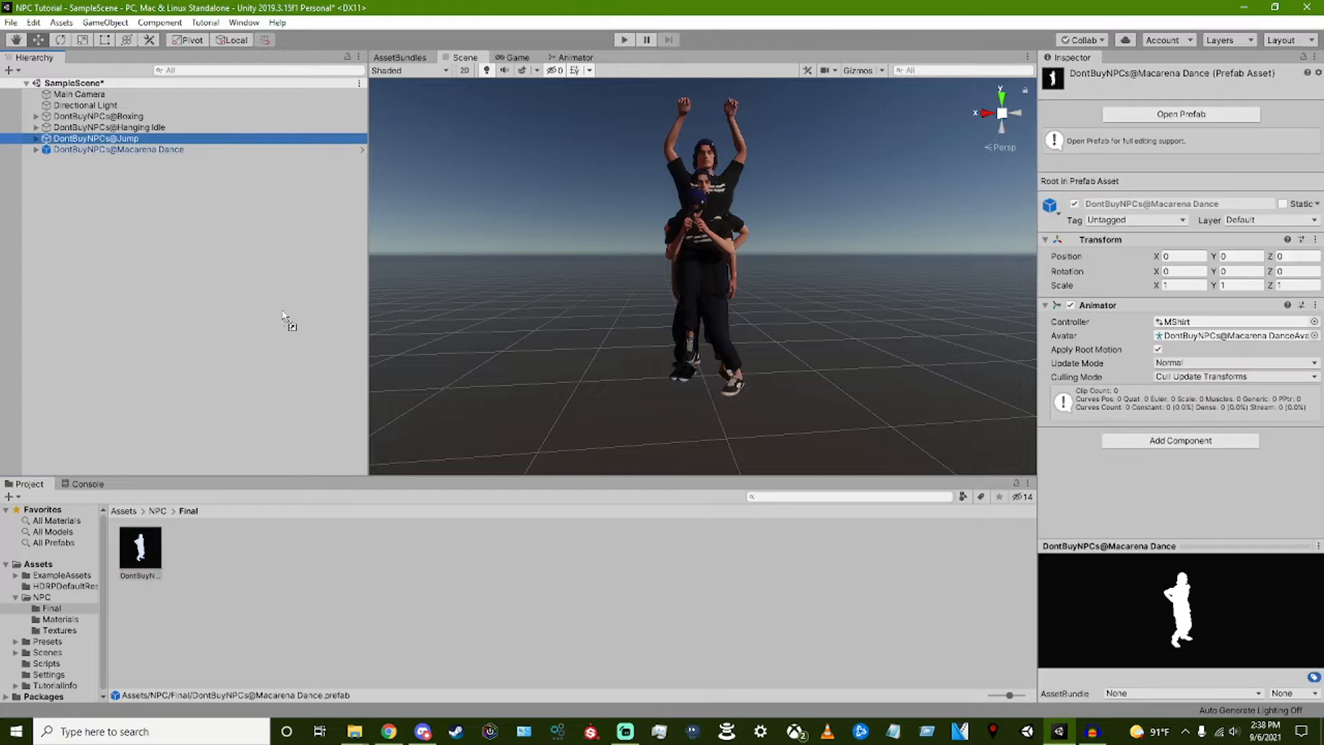
pyautogui.moveTo(354, 591); pyautogui.dragTo(355, 592)
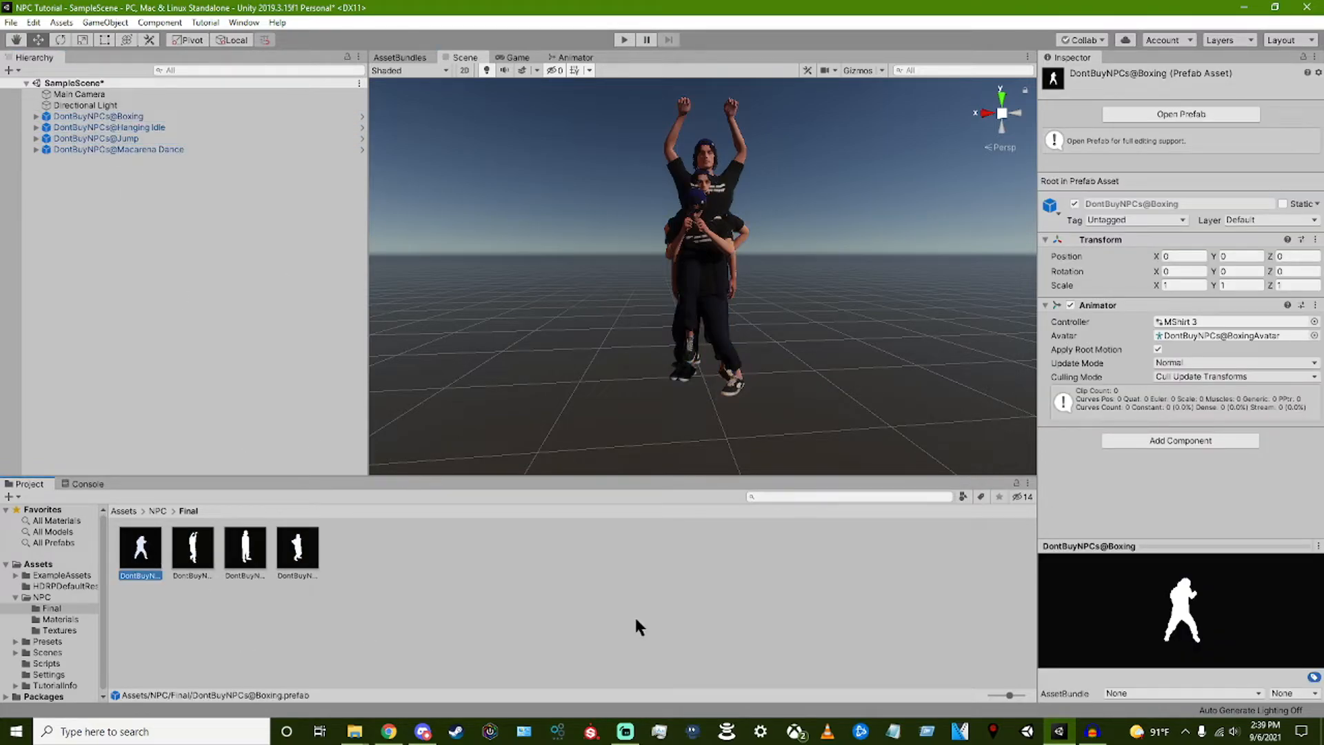
# Step: Assign the DontBuyNPCs@Boxing prefab to a new asset bundle named npctutorial
pyautogui.click(1123, 691)
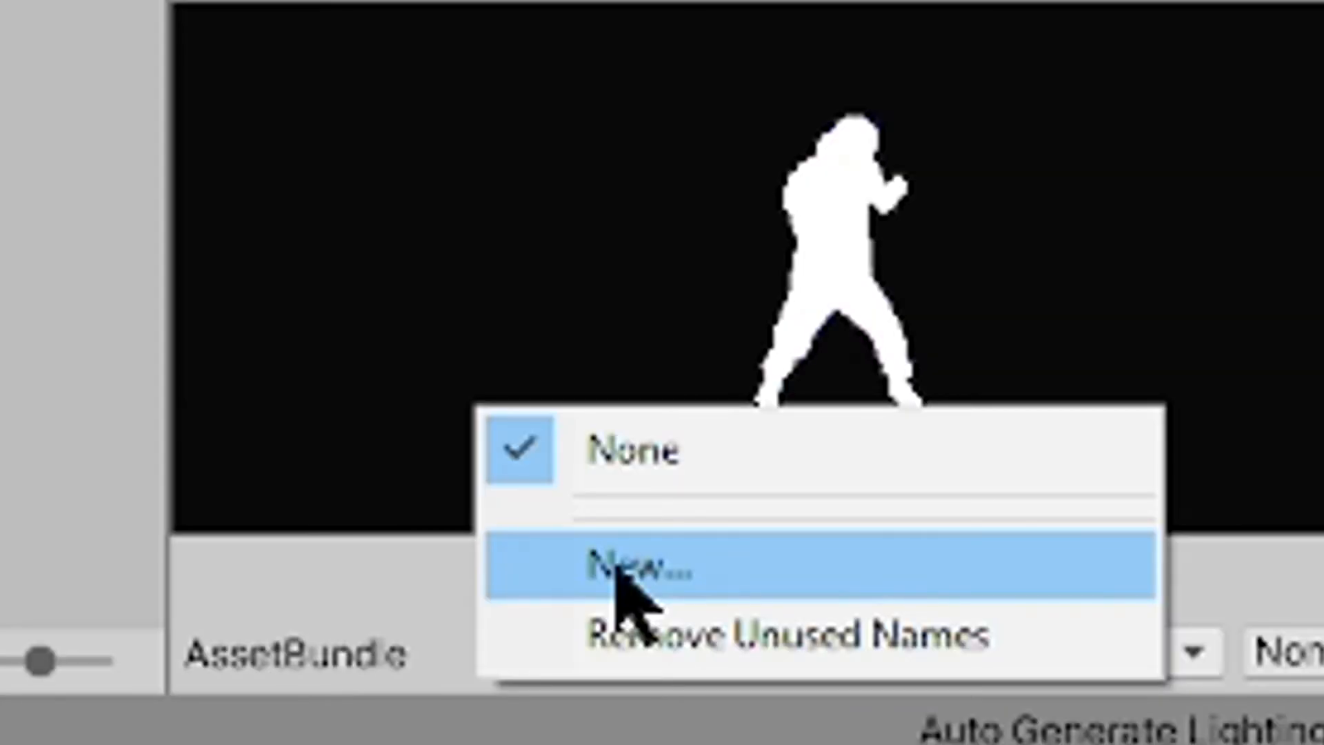
pyautogui.click(618, 572)
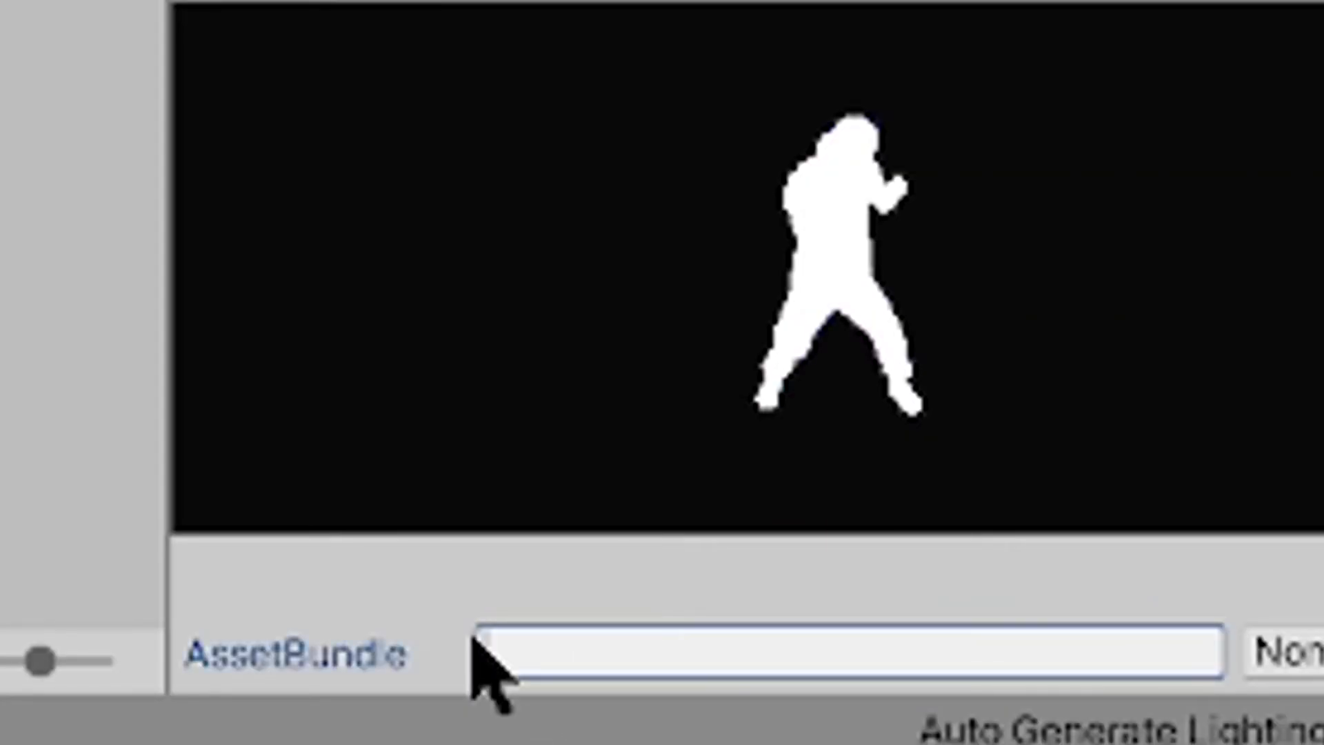
pyautogui.write('NP')
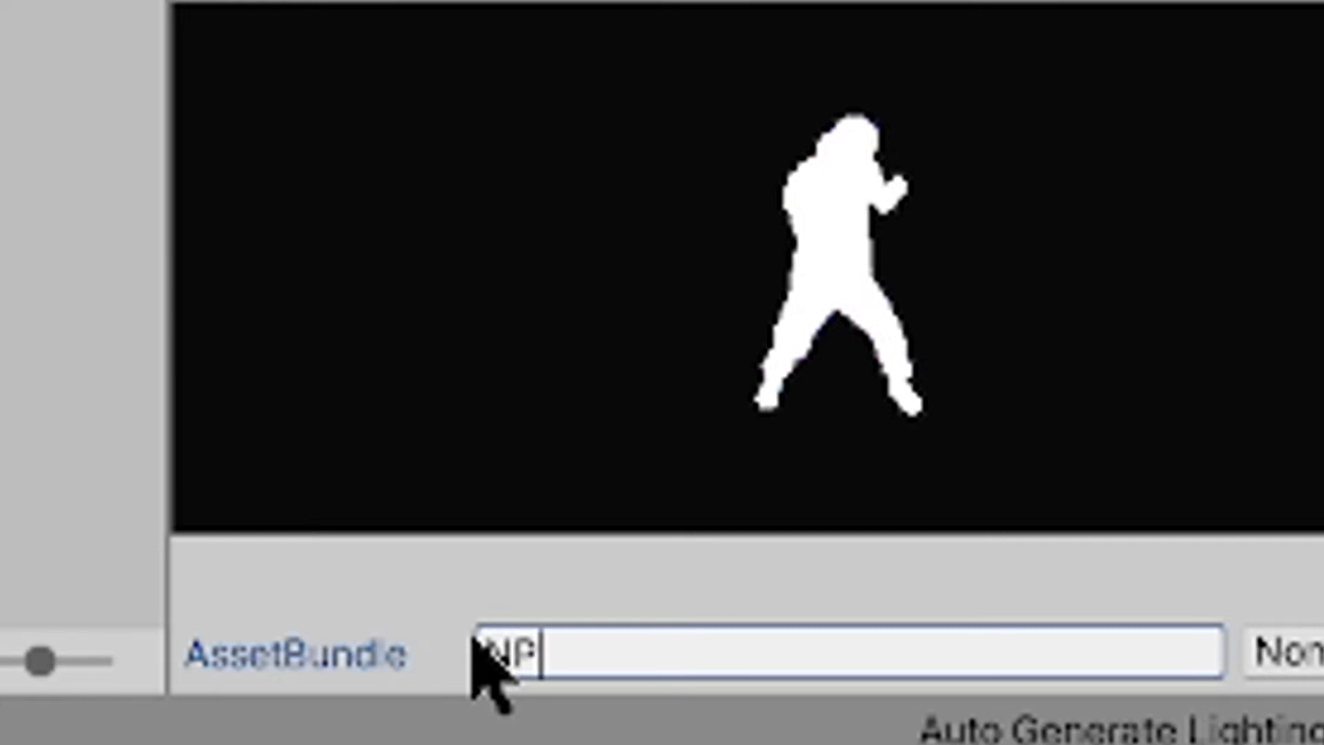
pyautogui.write('CTutorial')
pyautogui.press('Return')
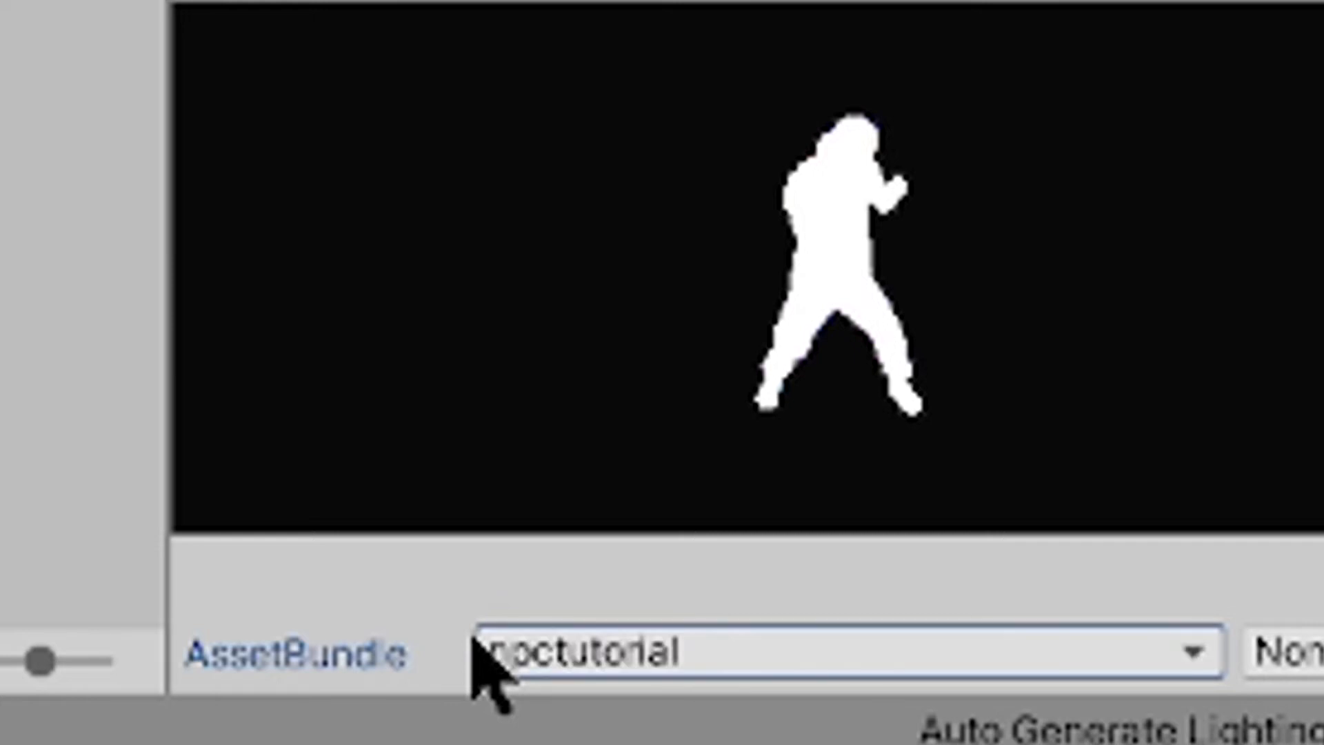
# Step: Assign the Hanging Idle, Jump and Macarena Dance prefabs to the existing npctutorial asset bundle
pyautogui.click(662, 655)
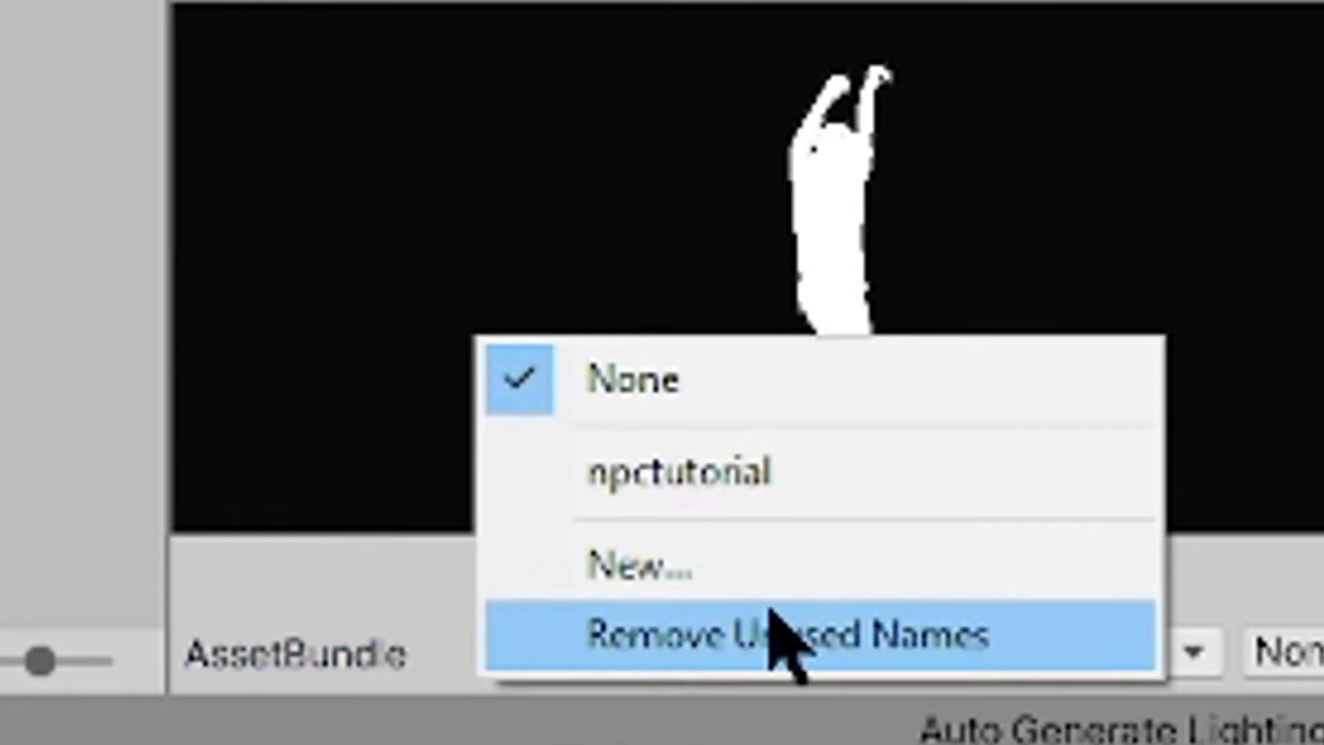
pyautogui.click(763, 577)
pyautogui.click(621, 652)
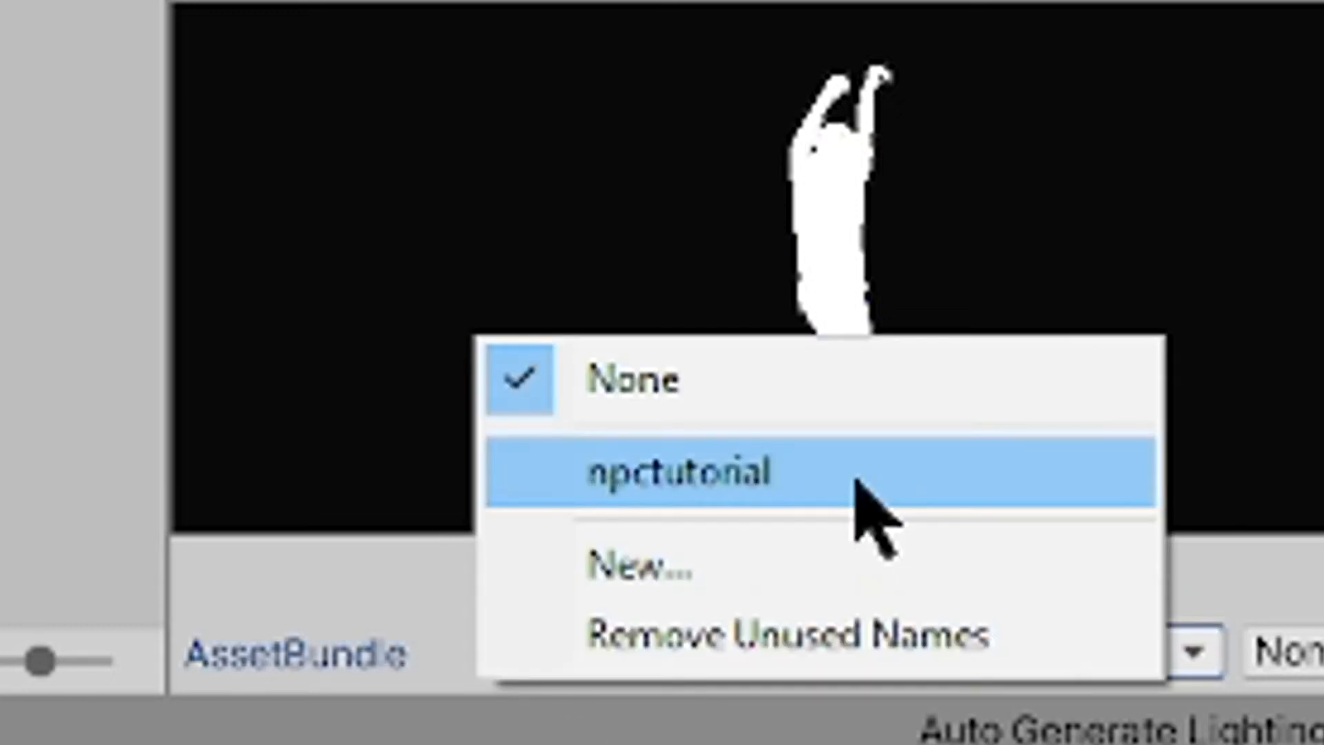
pyautogui.click(862, 469)
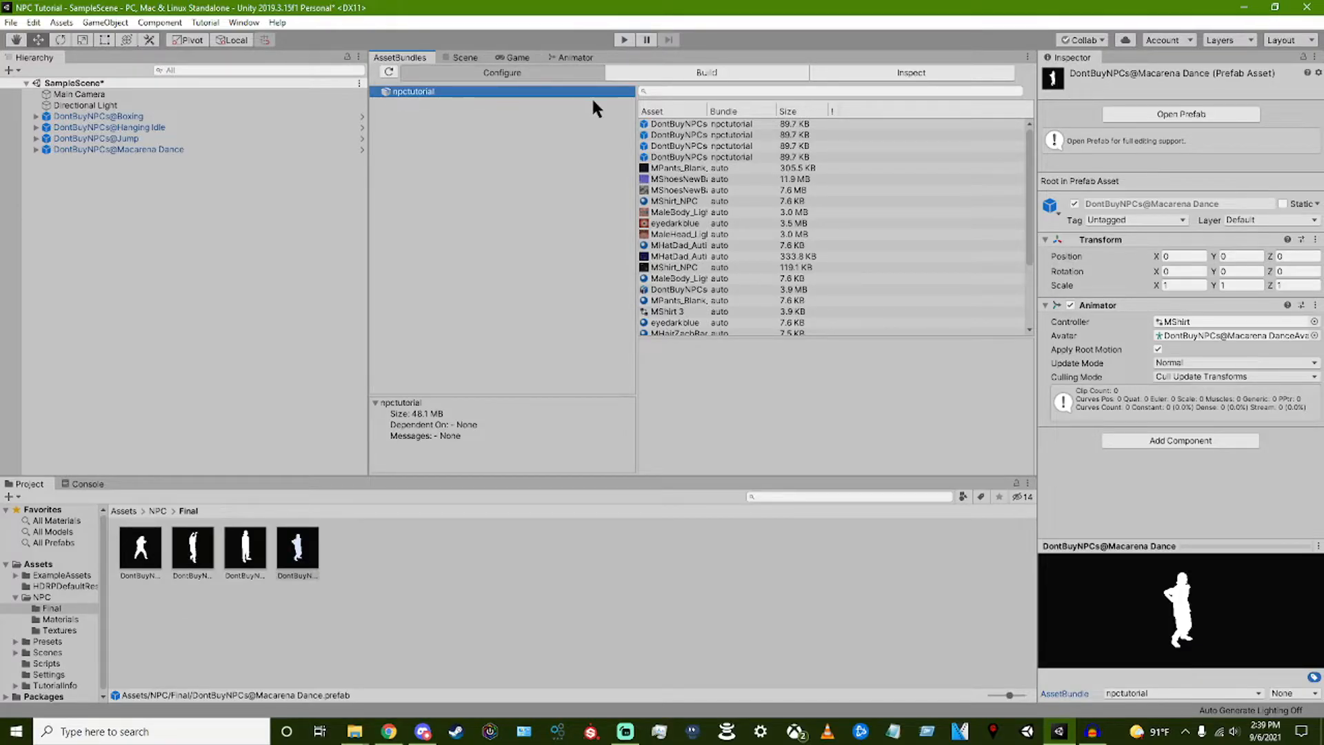
# Step: Set the asset bundle output path to New folder inside Final NPC & DLC and build the bundles for Standalone Windows
pyautogui.click(652, 69)
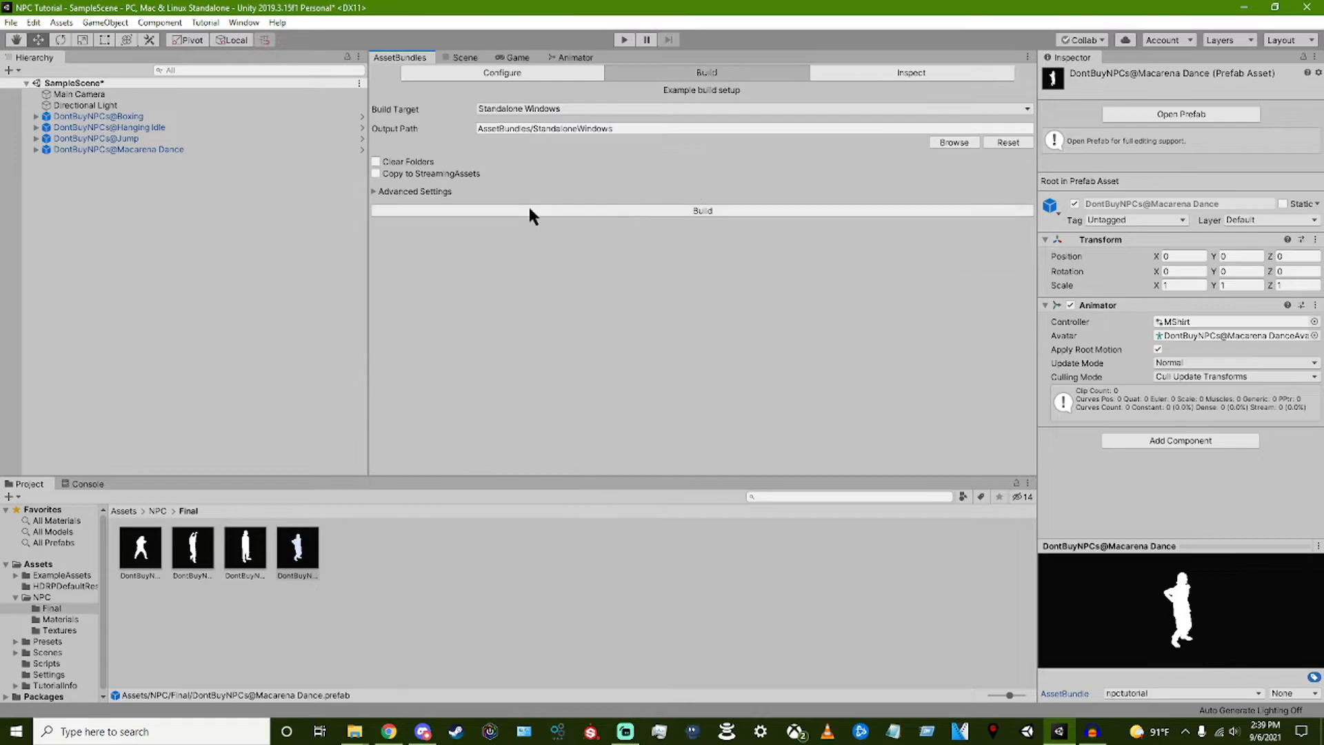
pyautogui.click(954, 143)
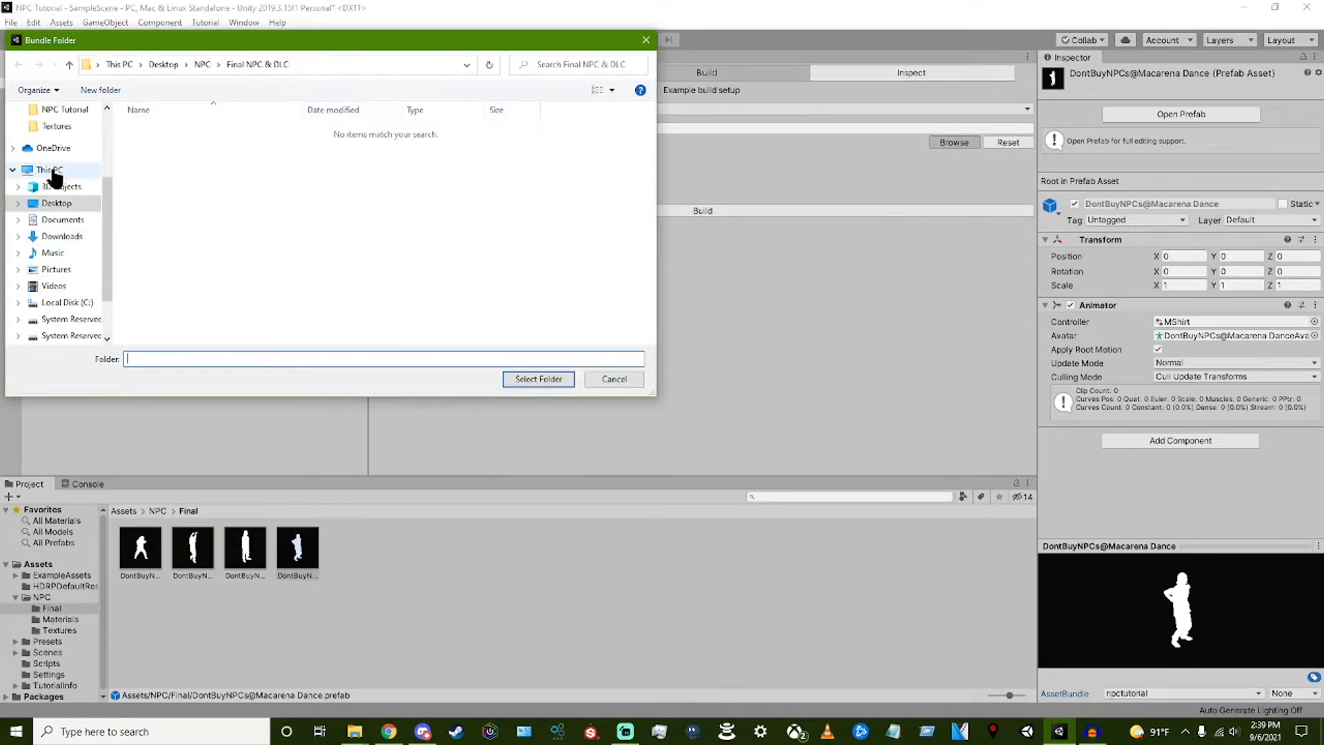
pyautogui.click(536, 380)
pyautogui.click(613, 211)
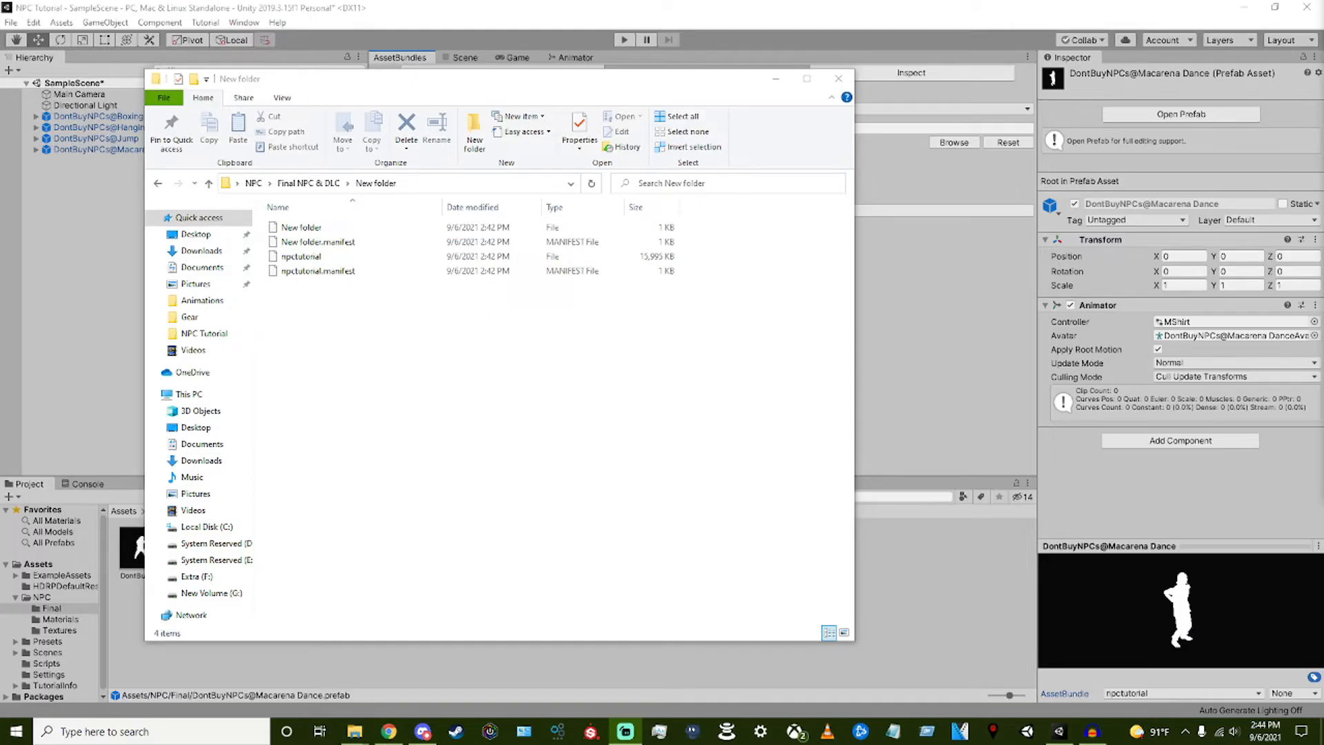
# Step: Switch to File Explorer and transfer the built npctutorial file into the DLC folder of Skater XL's MapEditor directory
pyautogui.hotkey('alt', 'Tab')
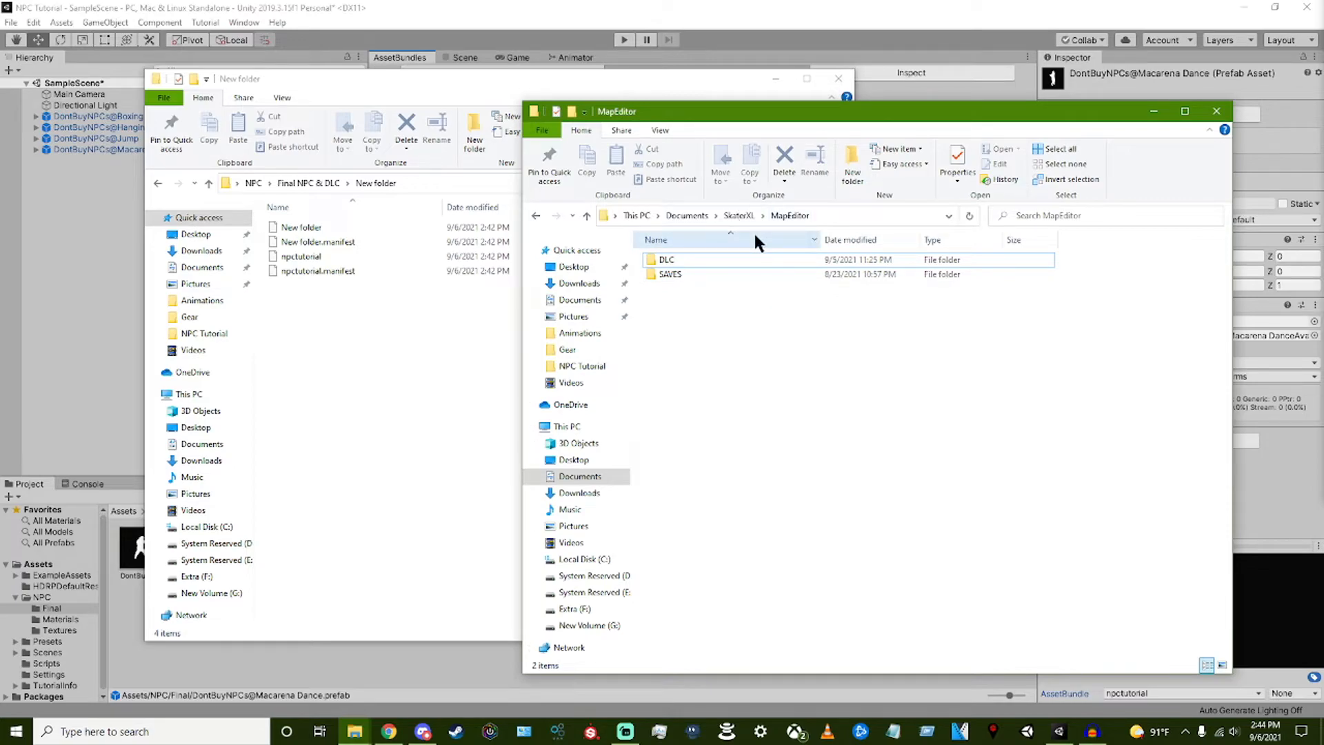
pyautogui.moveTo(304, 255); pyautogui.dragTo(693, 259)
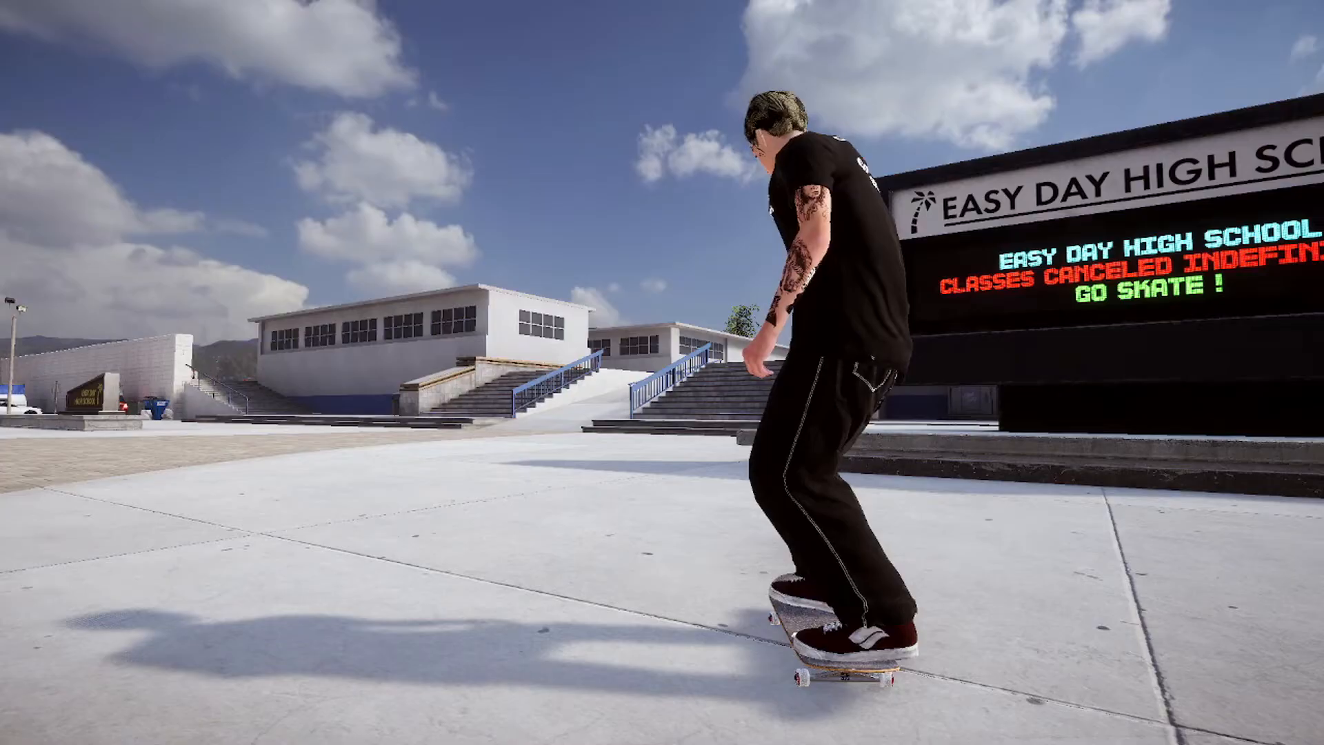
# Step: Switch to Skater XL and open the Object Dropper
pyautogui.press('Escape')
pyautogui.press('Down')
pyautogui.press('Down')
pyautogui.press('Down')
pyautogui.press('Down')
pyautogui.press('Down')
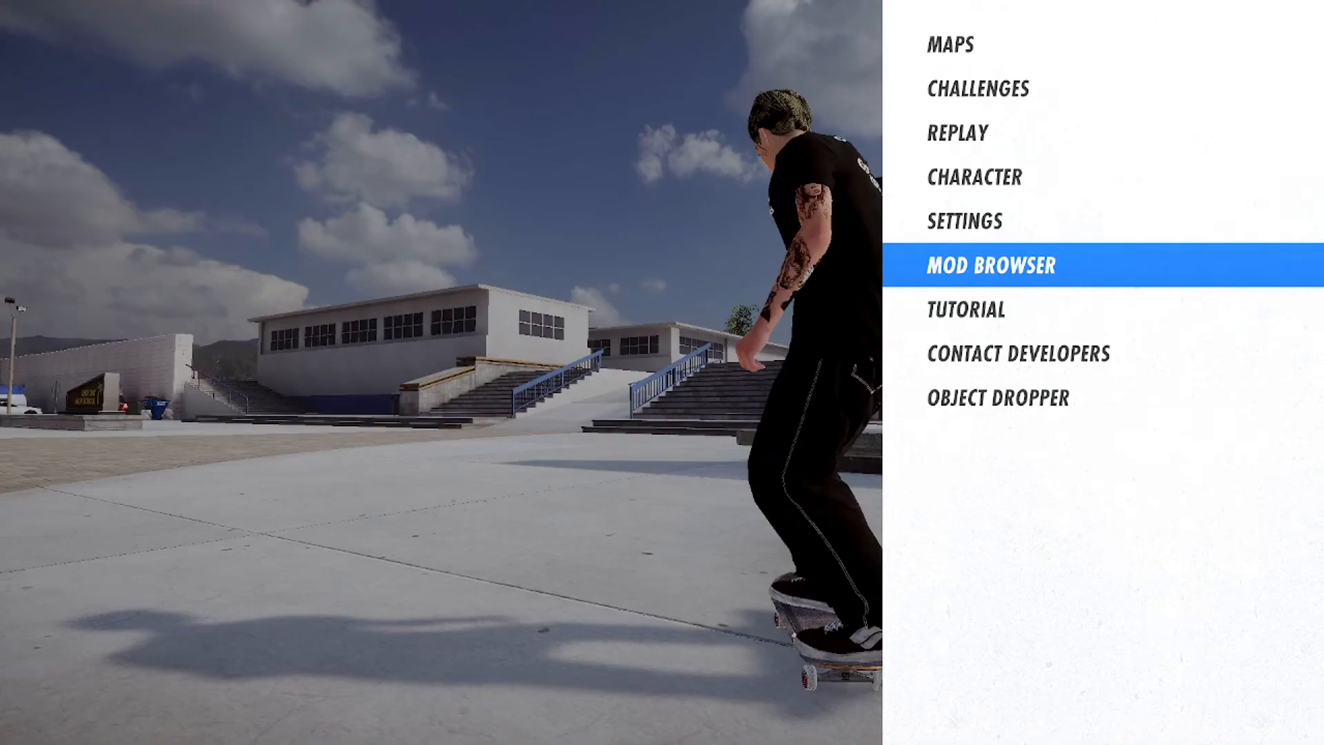
pyautogui.press('Down')
pyautogui.press('Down')
pyautogui.press('Down')
pyautogui.press('Return')
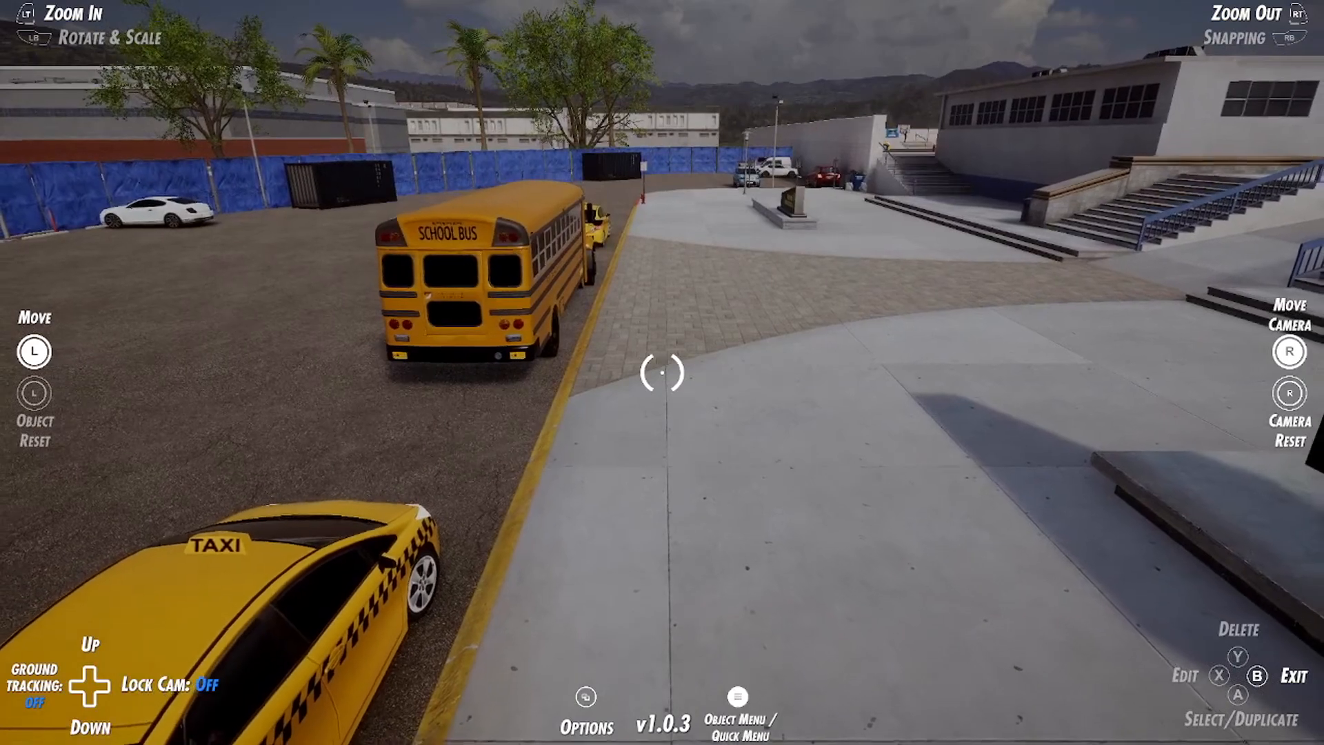
# Step: Look through the Other category of the Object Dropper's object selection, and return to the game
pyautogui.press('Tab')
pyautogui.press('e')
pyautogui.press('e')
pyautogui.press('e')
pyautogui.press('e')
pyautogui.press('e')
pyautogui.press('e')
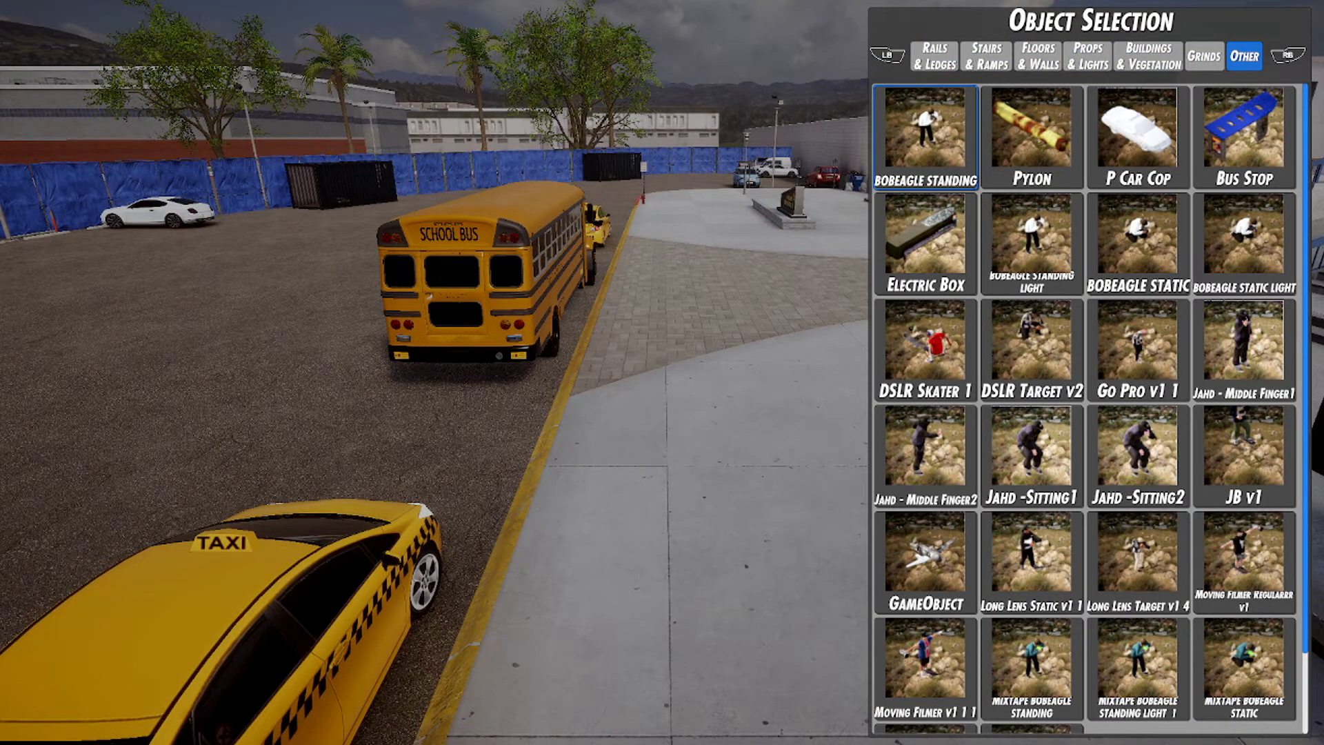
pyautogui.press('Tab')
pyautogui.press('Escape')
pyautogui.press('Escape')
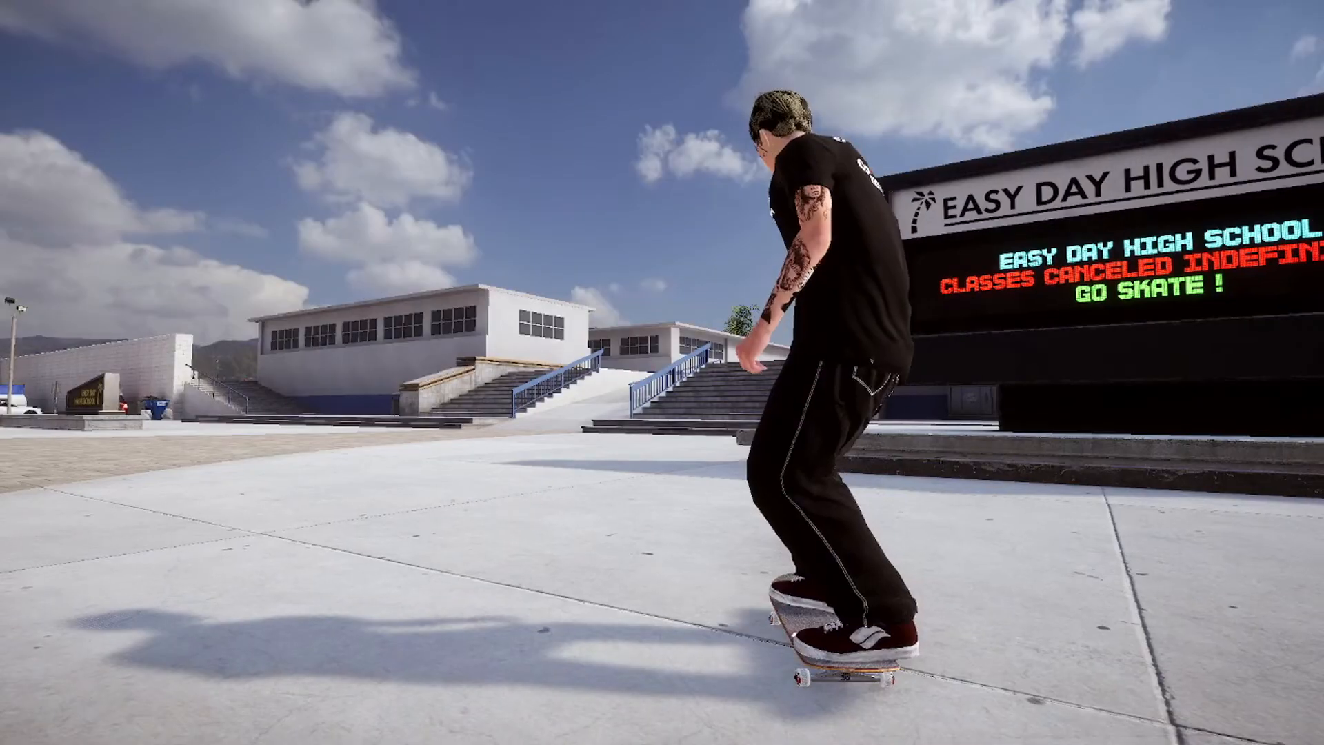
# Step: Open the MapEditor, show its DLC packs and load the npctutorial pack
pyautogui.press('F8')
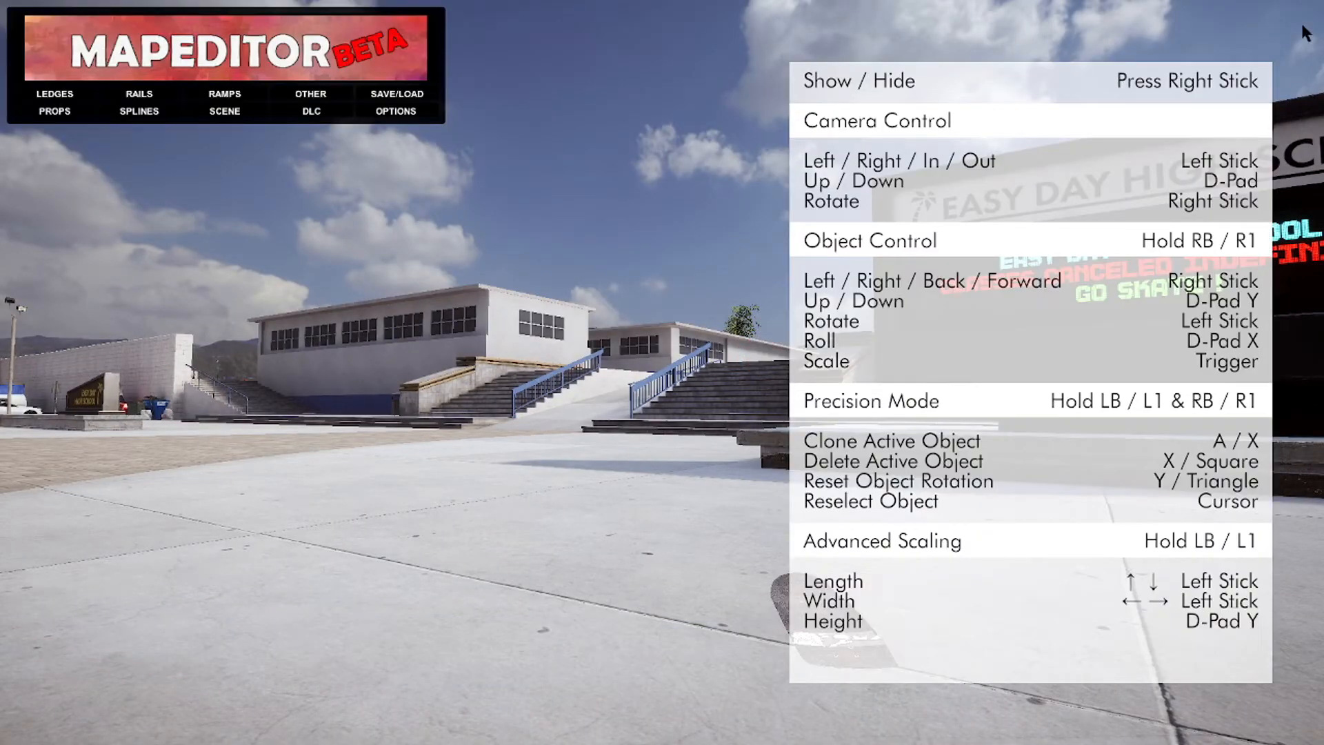
pyautogui.click(312, 112)
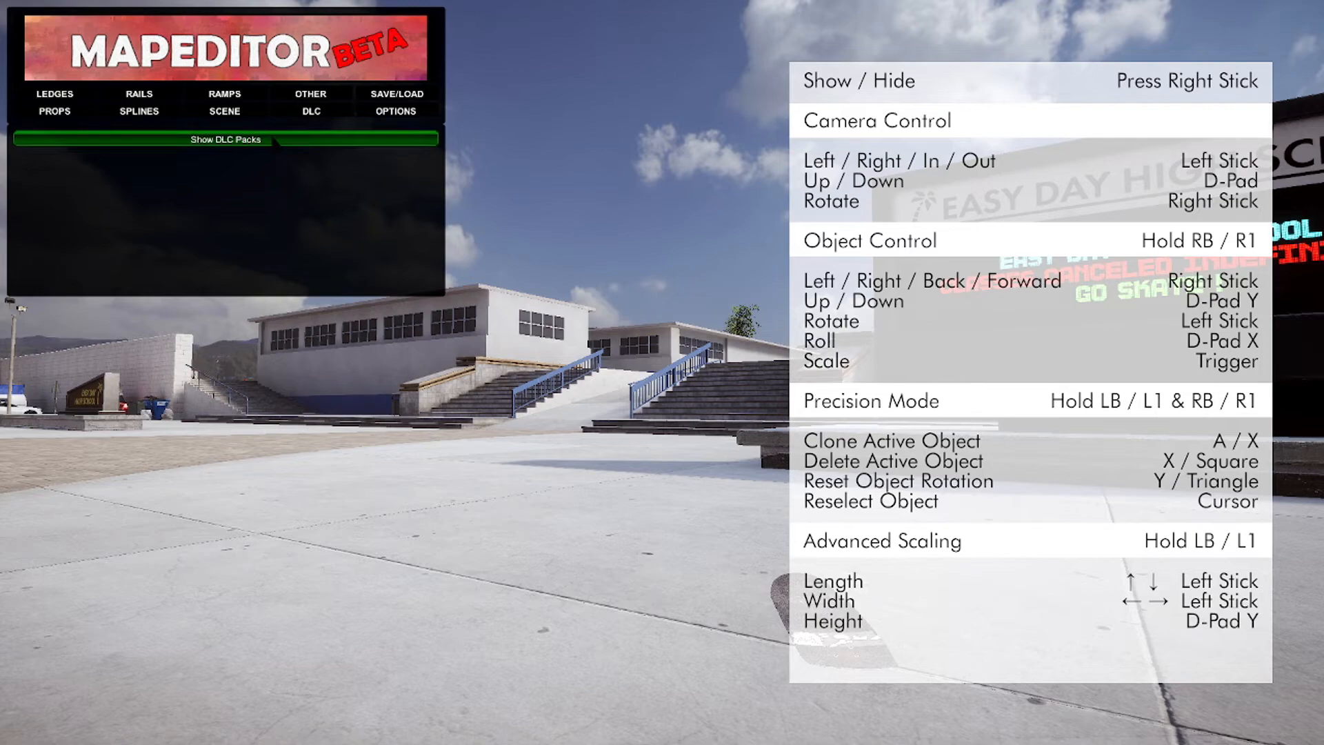
pyautogui.click(226, 139)
pyautogui.scroll(-10, 555, 96)
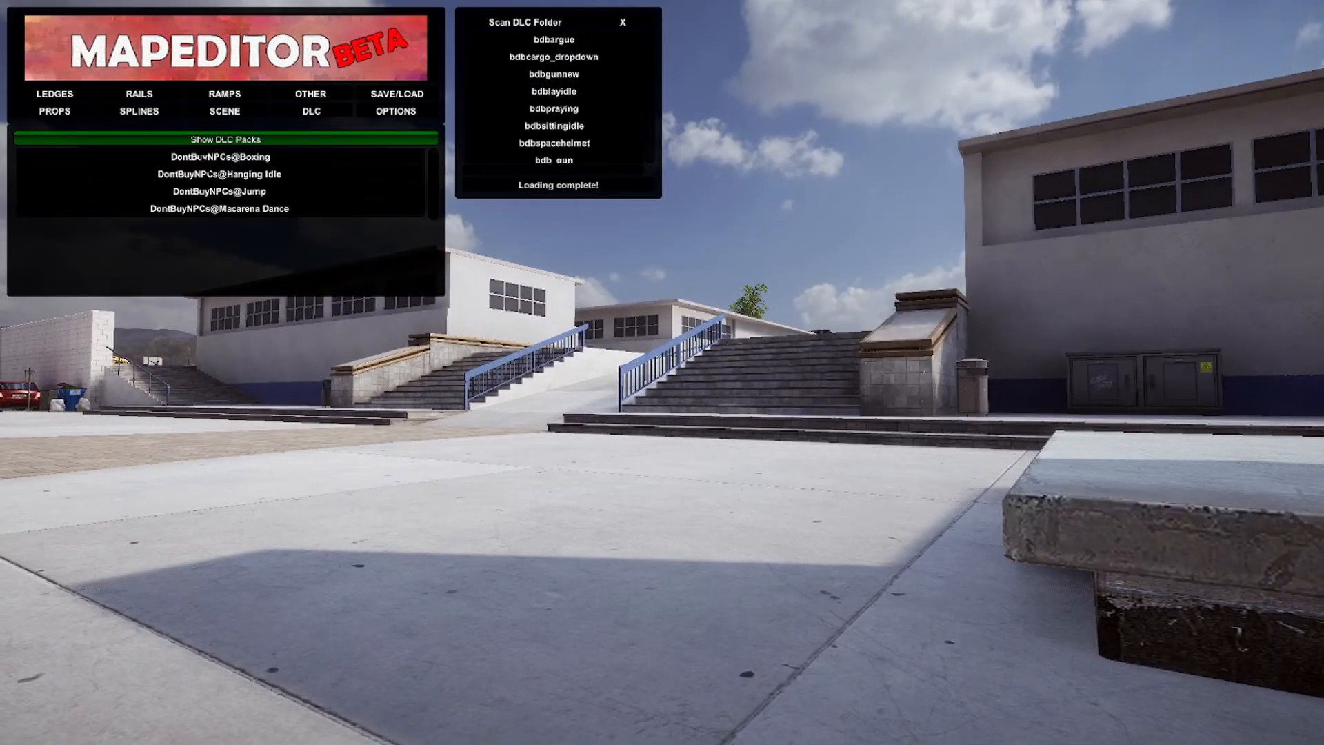
# Step: Place the Boxing, Hanging Idle, Jump and Macarena Dance NPCs on the school plaza and view them from several sides
pyautogui.click(205, 157)
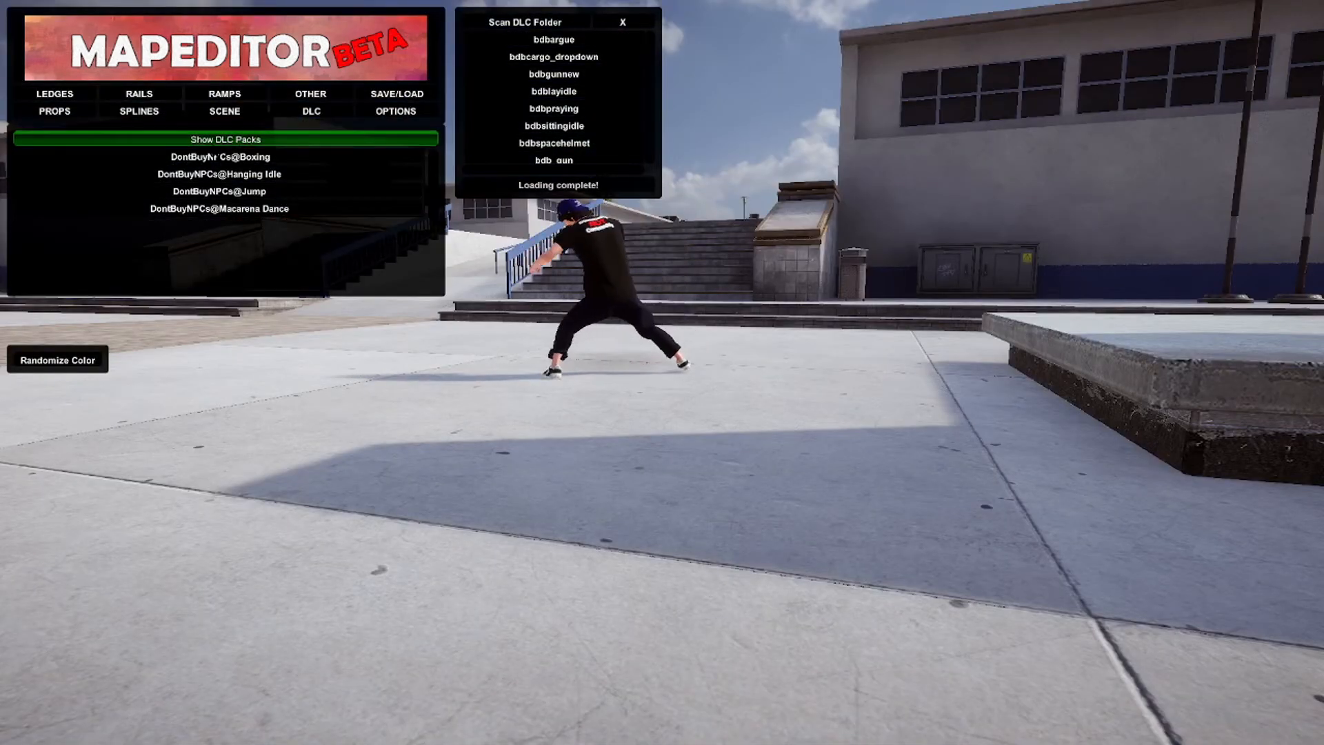
pyautogui.click(198, 191)
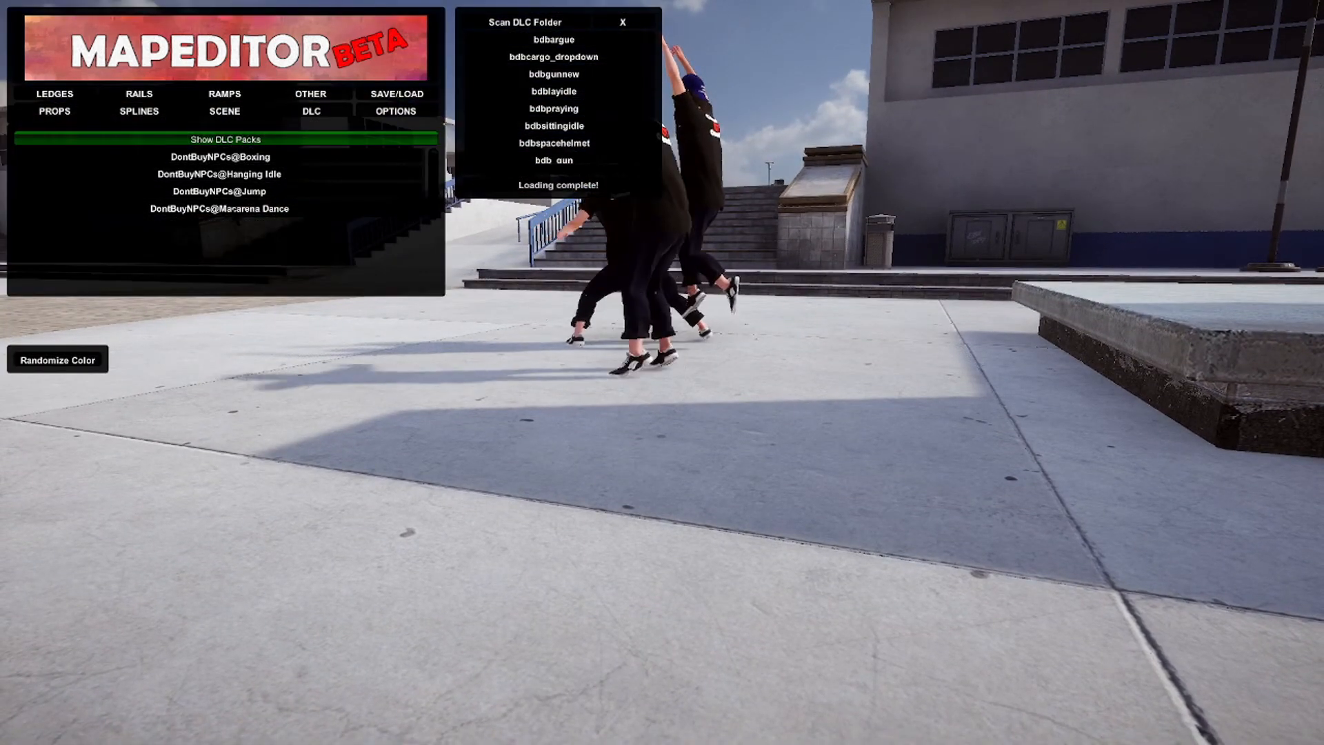
pyautogui.click(219, 208)
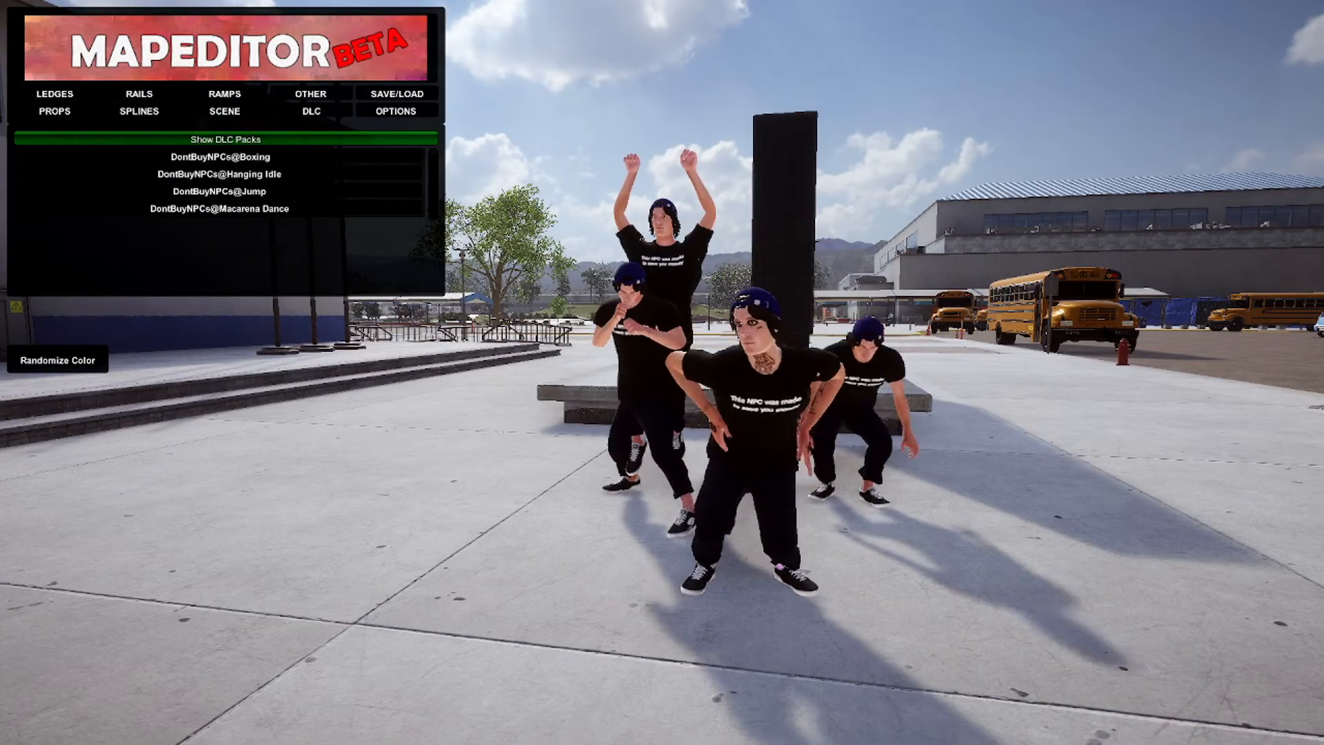
pyautogui.moveTo(1102, 321); pyautogui.dragTo(1180, 366, button='right')
pyautogui.press('s')
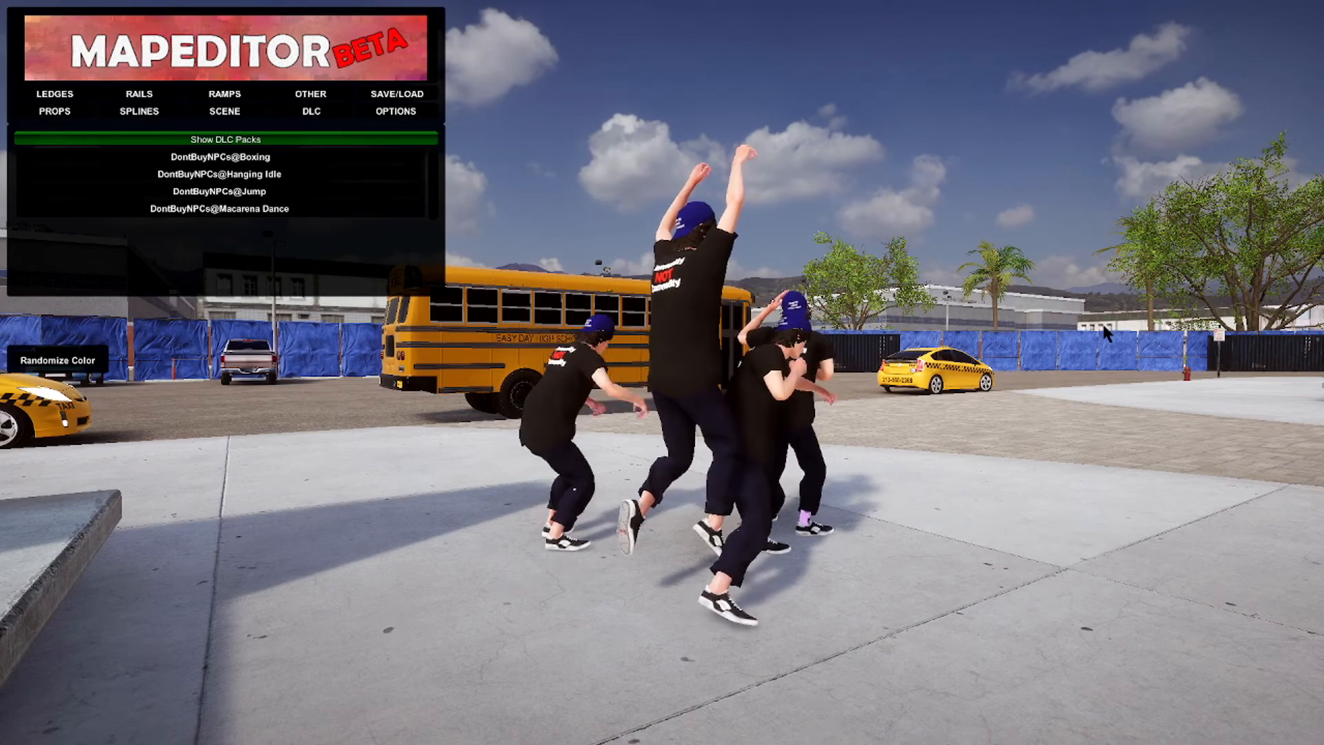
pyautogui.press('s')
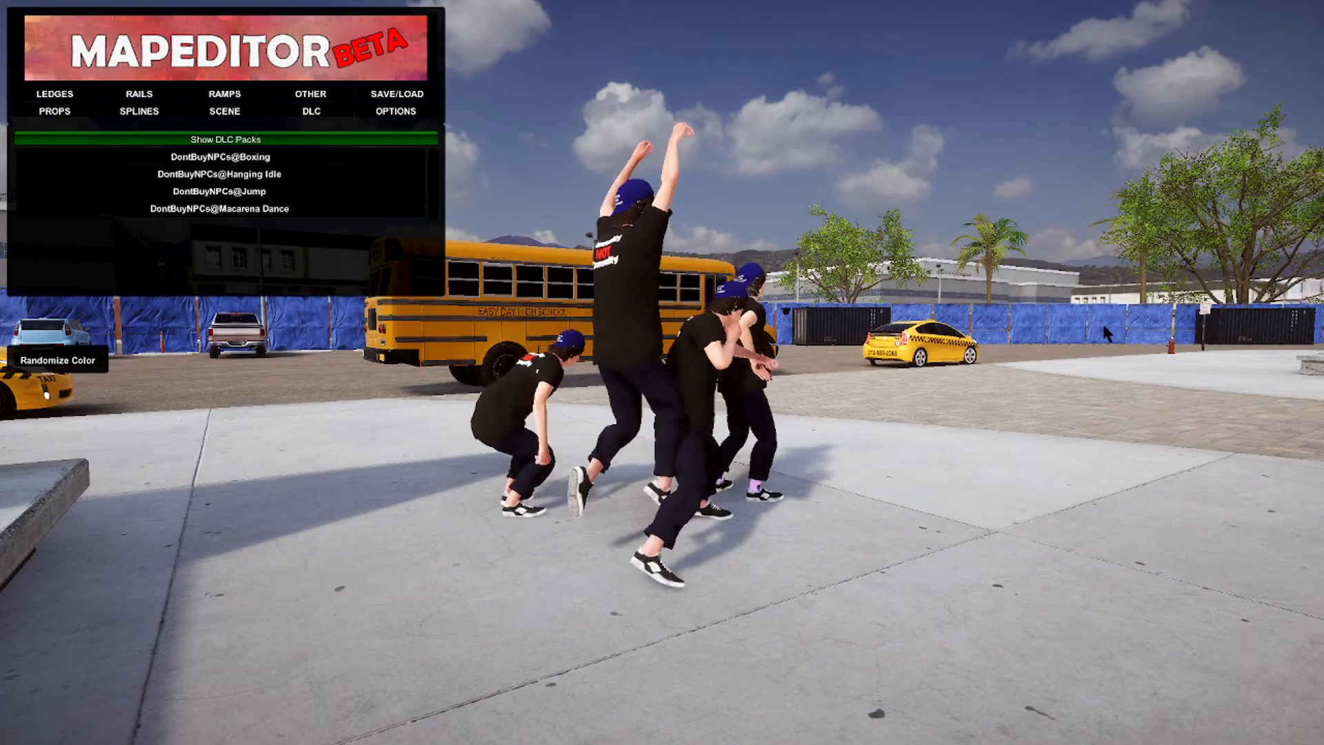